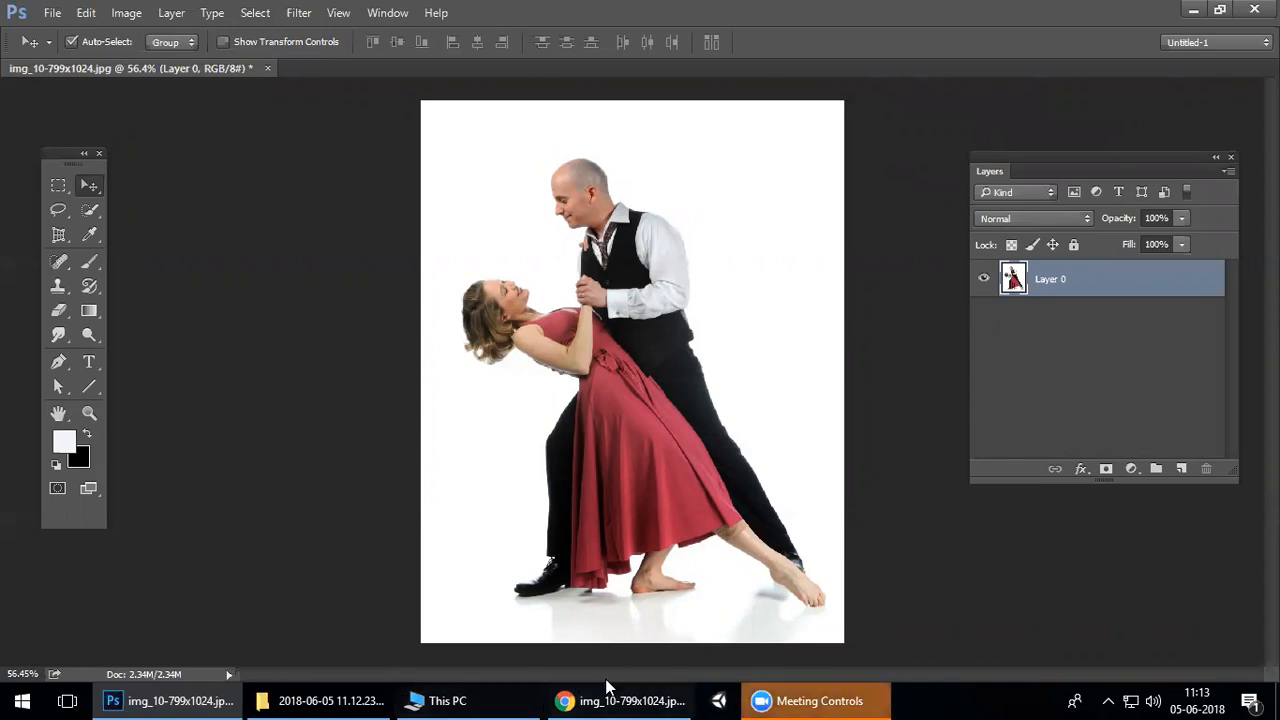
Check the photo manipulation reference video in the browser and return to the dancing couple image.
key("alt+Tab")
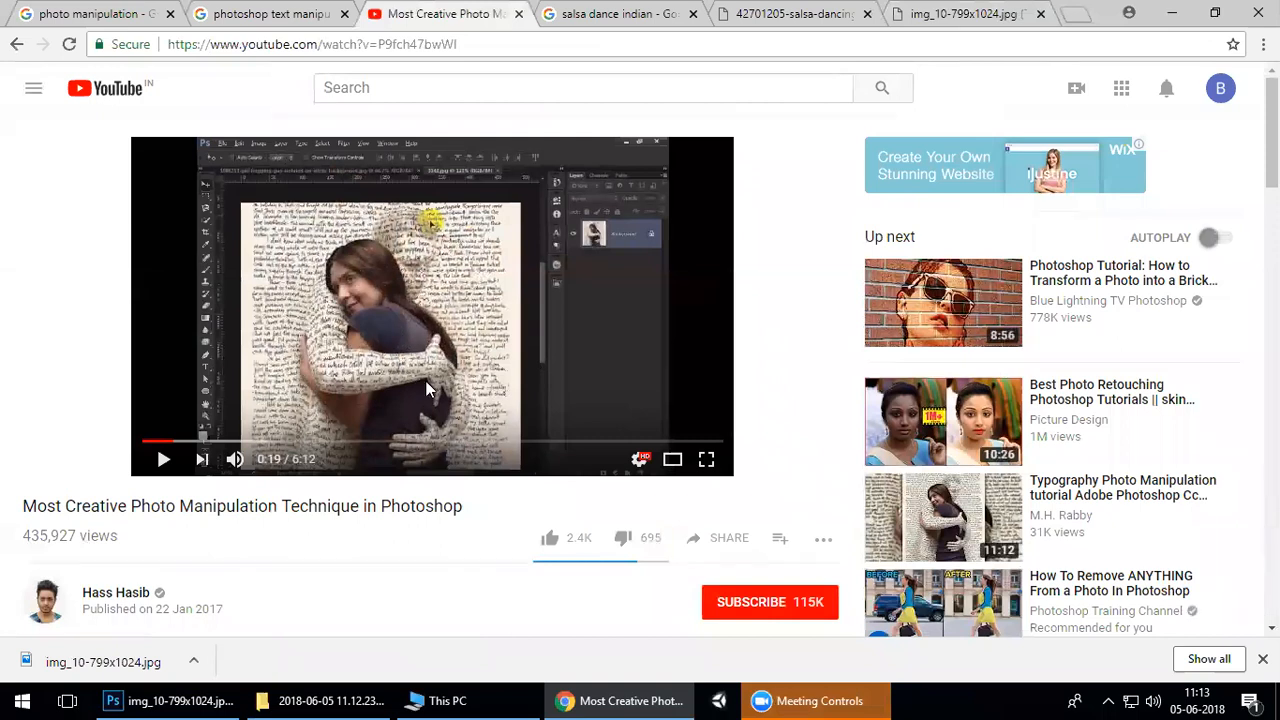
left_click(1173, 14)
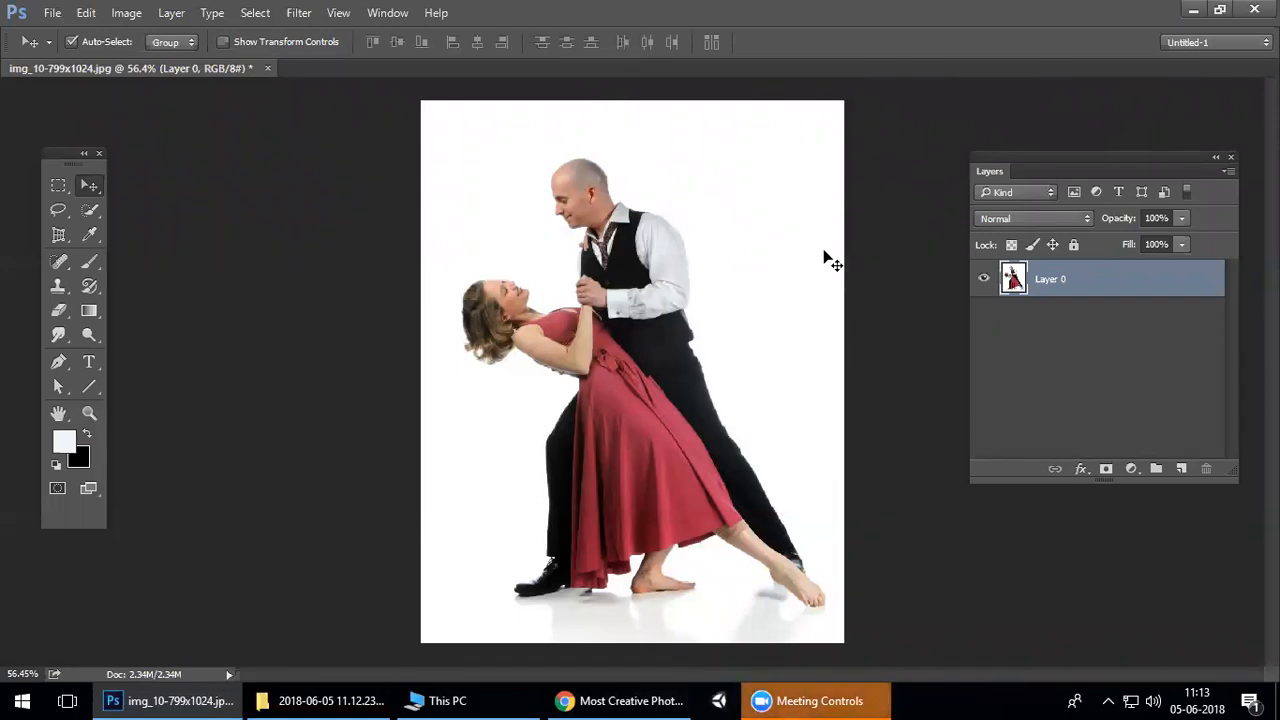
Start a Pen tool path beside the woman's shoulder and trace the lower edge of her hair.
right_click(600, 322)
left_click(640, 358)
left_click_drag(520, 309, 598, 325)
left_click(58, 361)
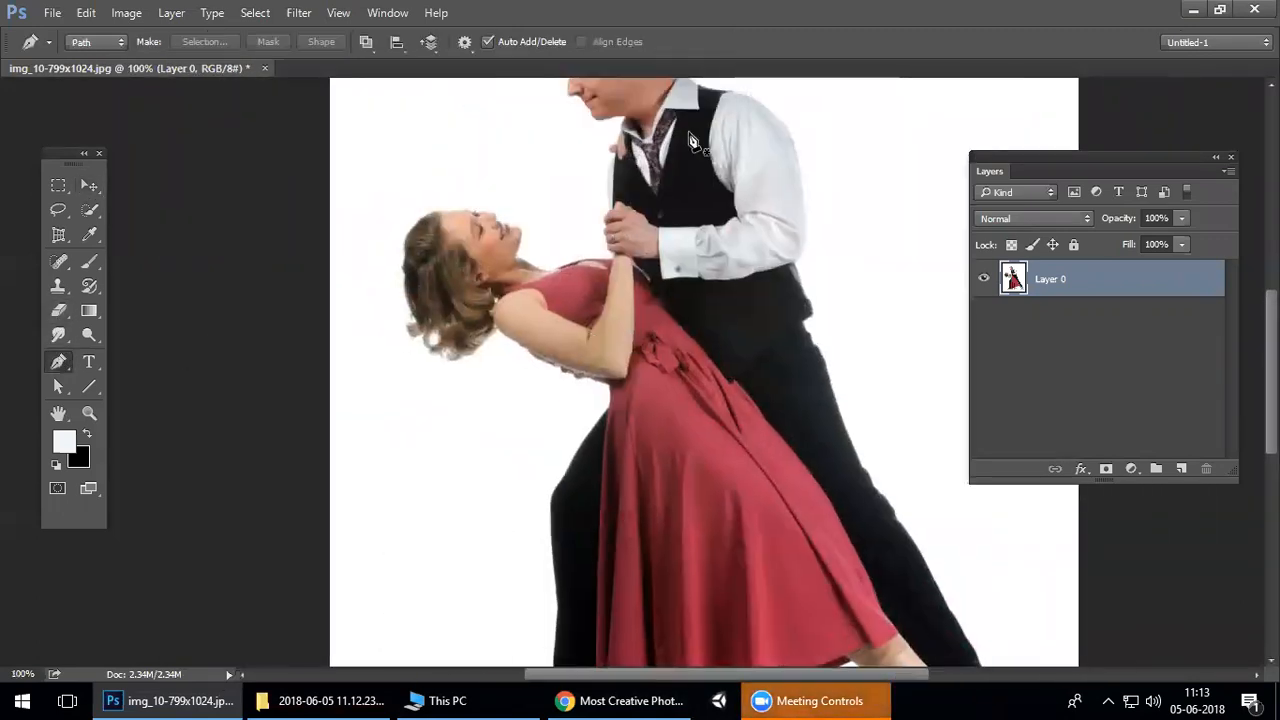
left_click_drag(853, 522, 763, 236)
left_click_drag(600, 68, 625, 545)
double_click(723, 545)
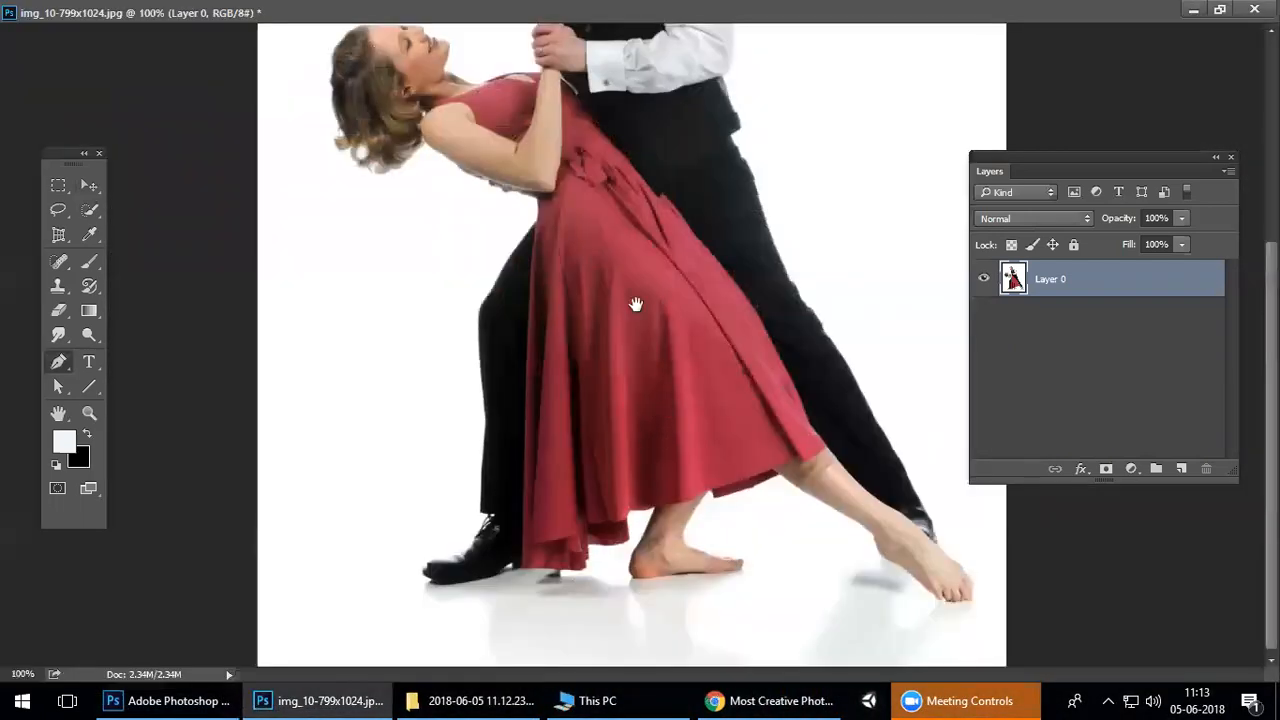
scroll(435, 267, "up", 5)
scroll(647, 428, "up", 2)
left_click(656, 368)
left_click(640, 393)
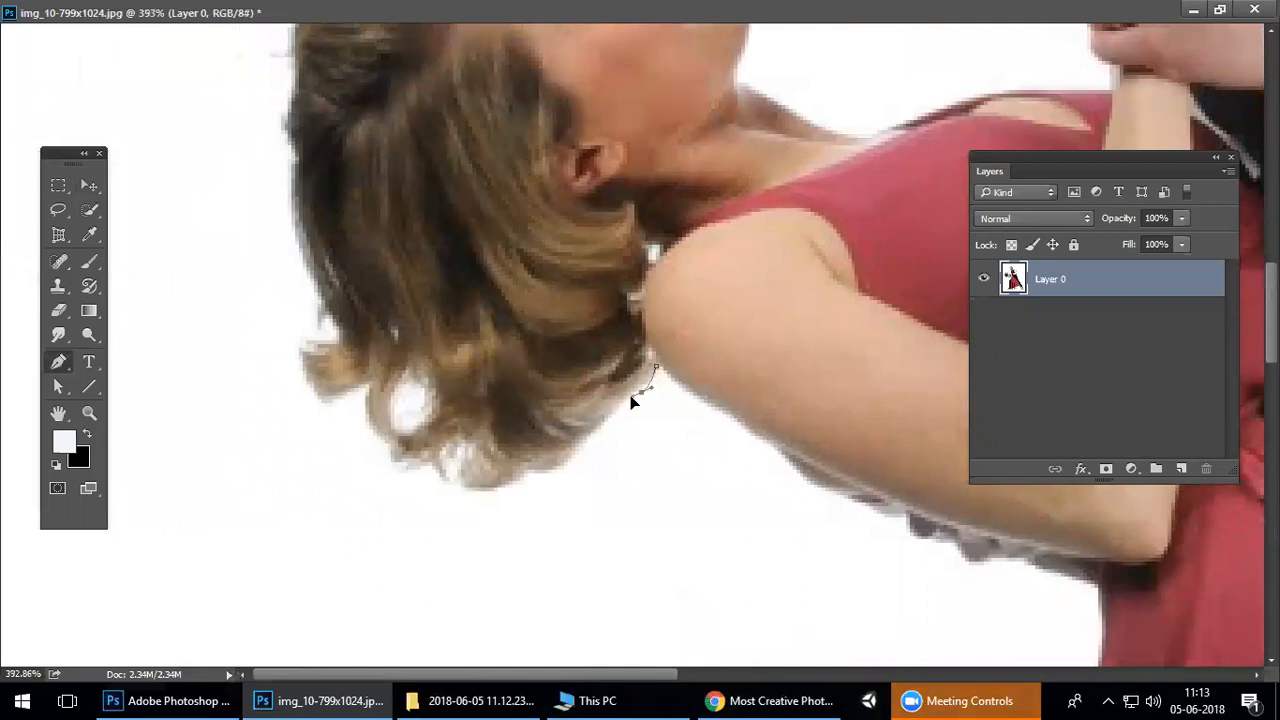
left_click_drag(600, 432, 589, 451)
left_click(526, 478)
Continue the path around the curled hair tips at the bottom of the woman's hair.
scroll(688, 477, "down", 5)
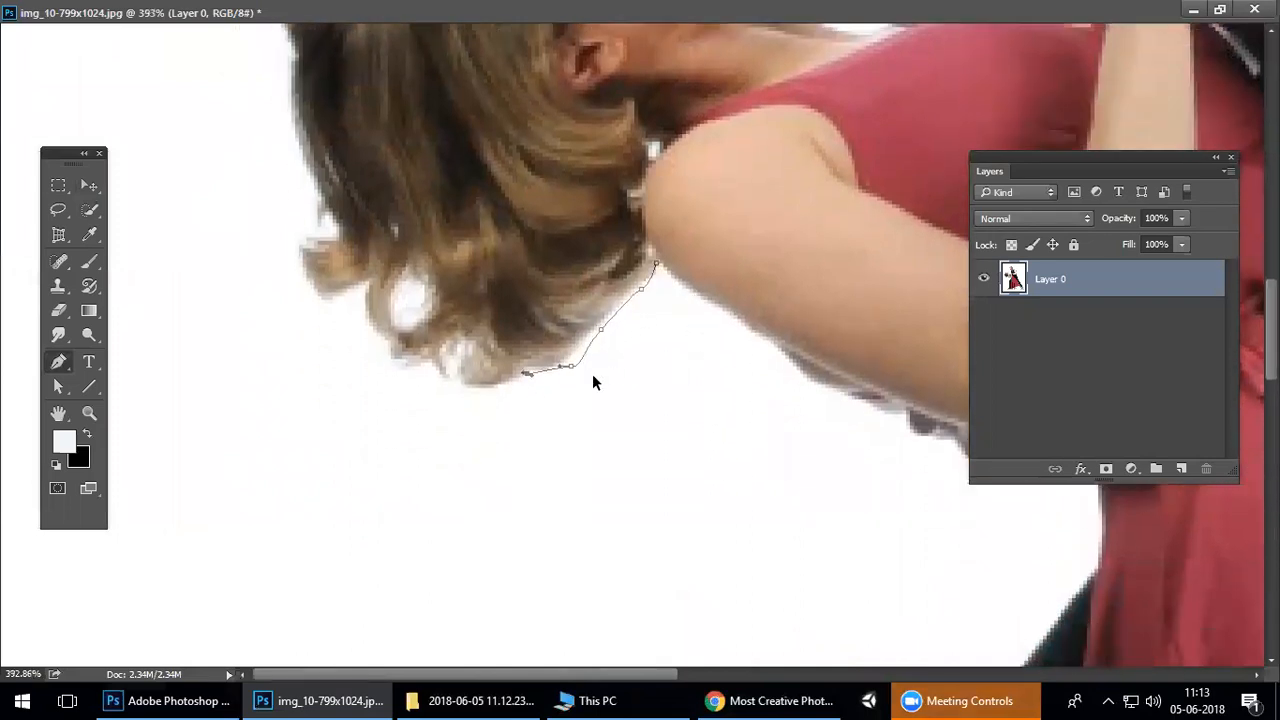
left_click(562, 367, "alt")
left_click(528, 374)
left_click_drag(465, 388, 446, 371)
left_click(446, 358)
left_click_drag(411, 367, 397, 367)
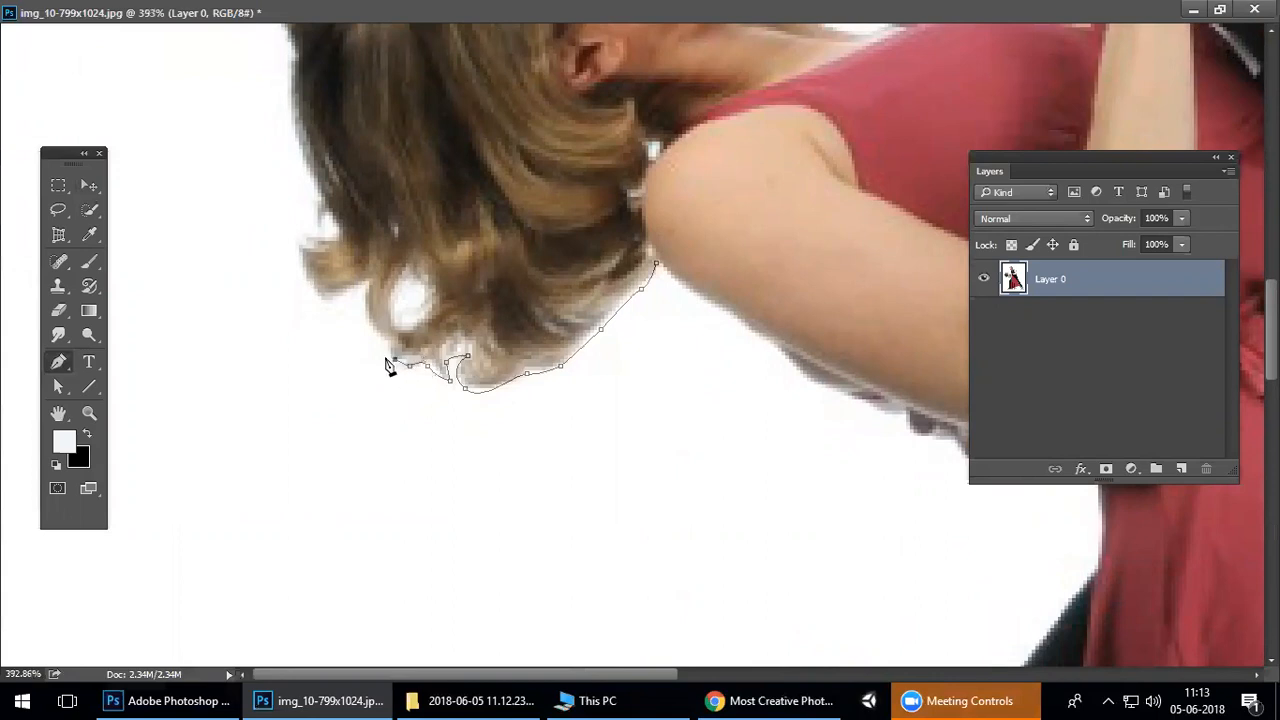
scroll(393, 352, "up", 3)
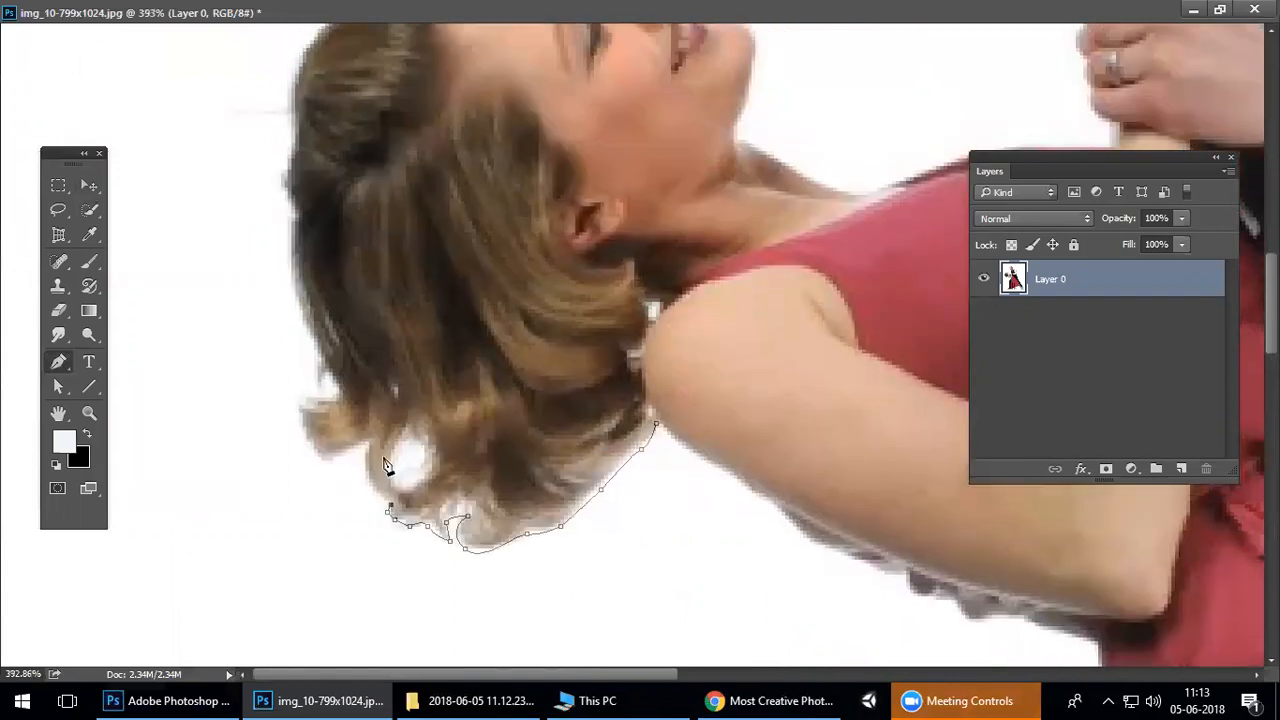
Trace the outer loose curl and continue the path up the back of the woman's hair.
left_click_drag(368, 438, 315, 453)
left_click(299, 405)
left_click(310, 398)
left_click(336, 398)
left_click_drag(325, 375, 321, 369)
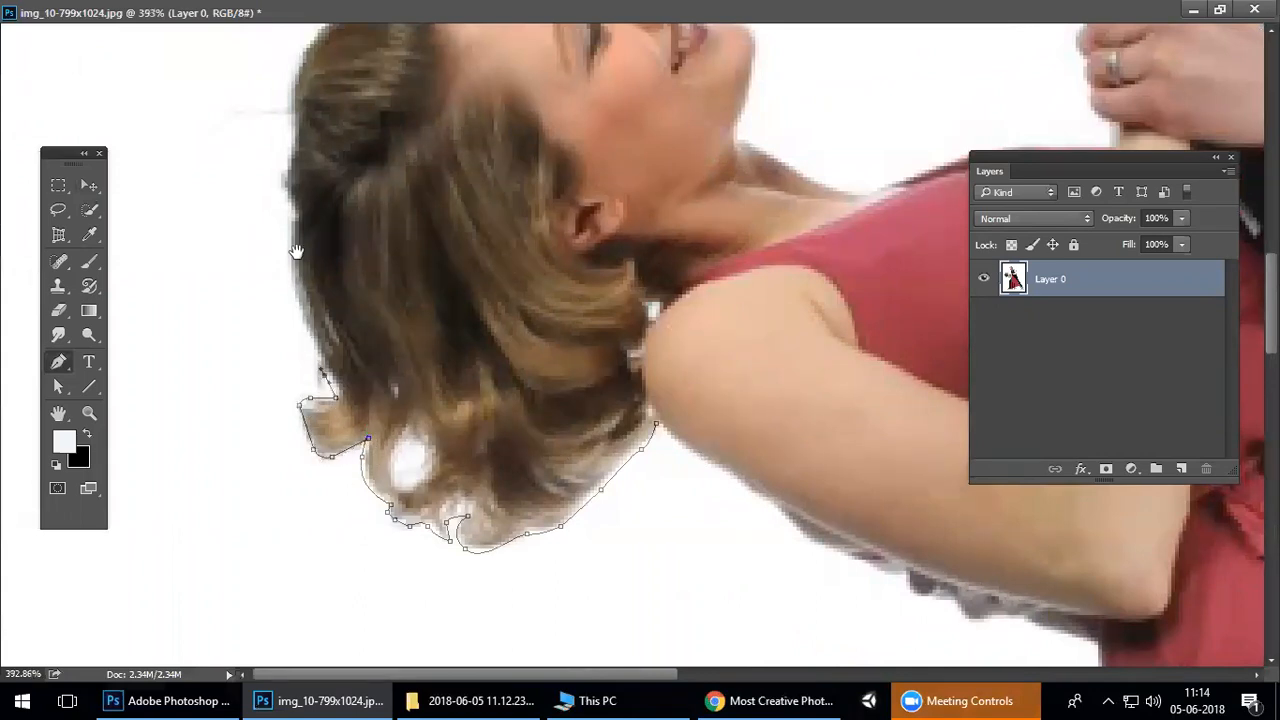
left_click_drag(296, 250, 296, 343)
left_click_drag(291, 388, 295, 325)
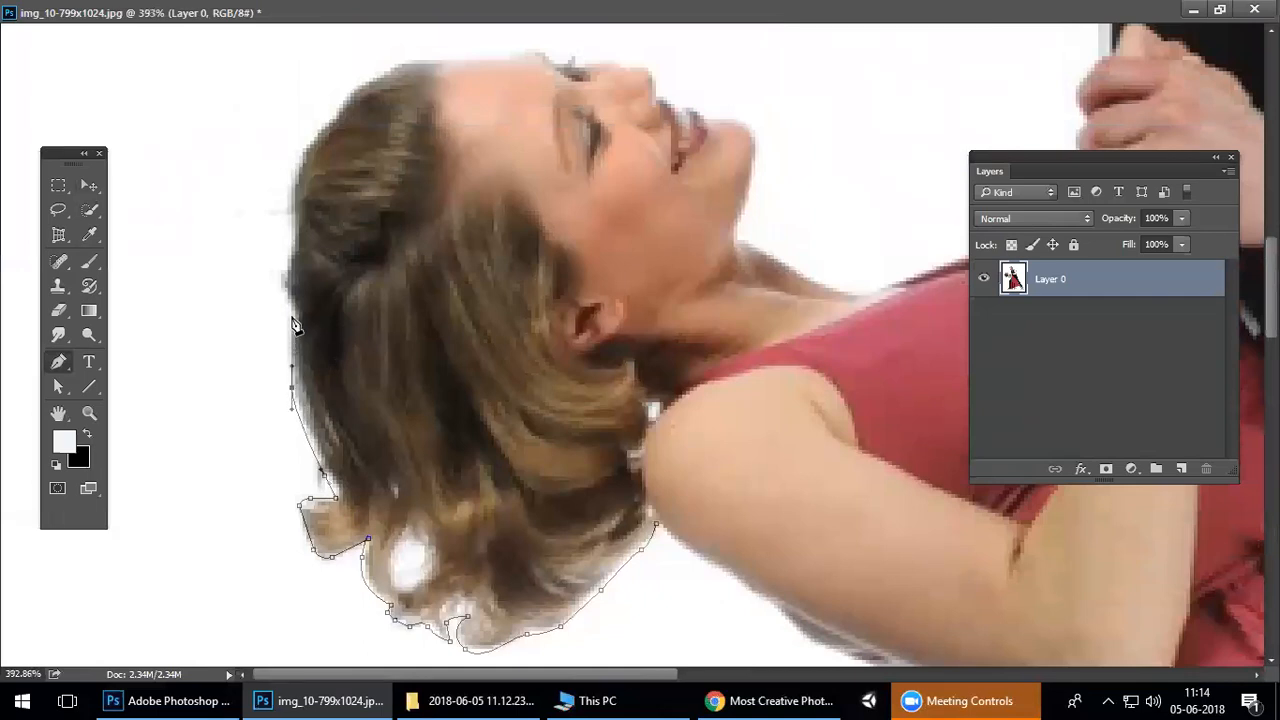
Trace the back and crown of the woman's head up to her hairline.
left_click_drag(284, 271, 308, 238)
key("ctrl+z")
left_click_drag(281, 344, 294, 284)
left_click_drag(299, 222, 424, 123)
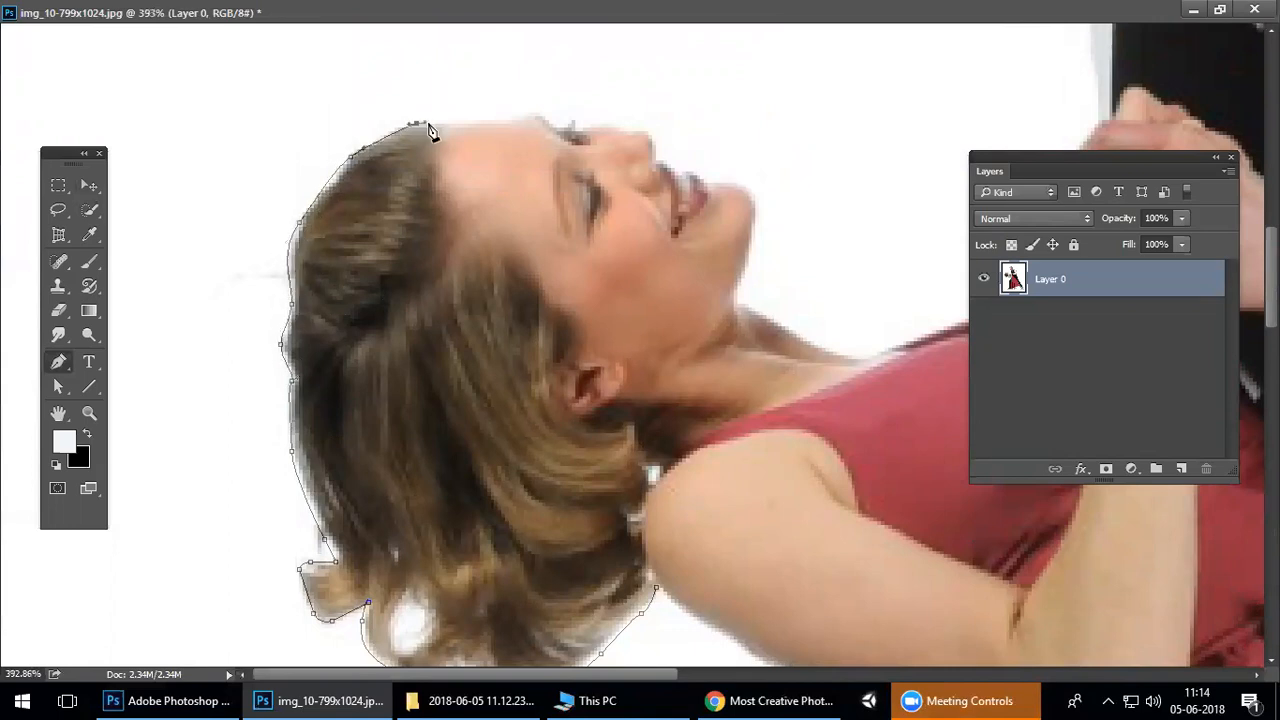
Continue the path along the woman's forehead, eyelashes and nose, replacing the misplaced point.
left_click(530, 121)
left_click_drag(534, 123, 462, 159)
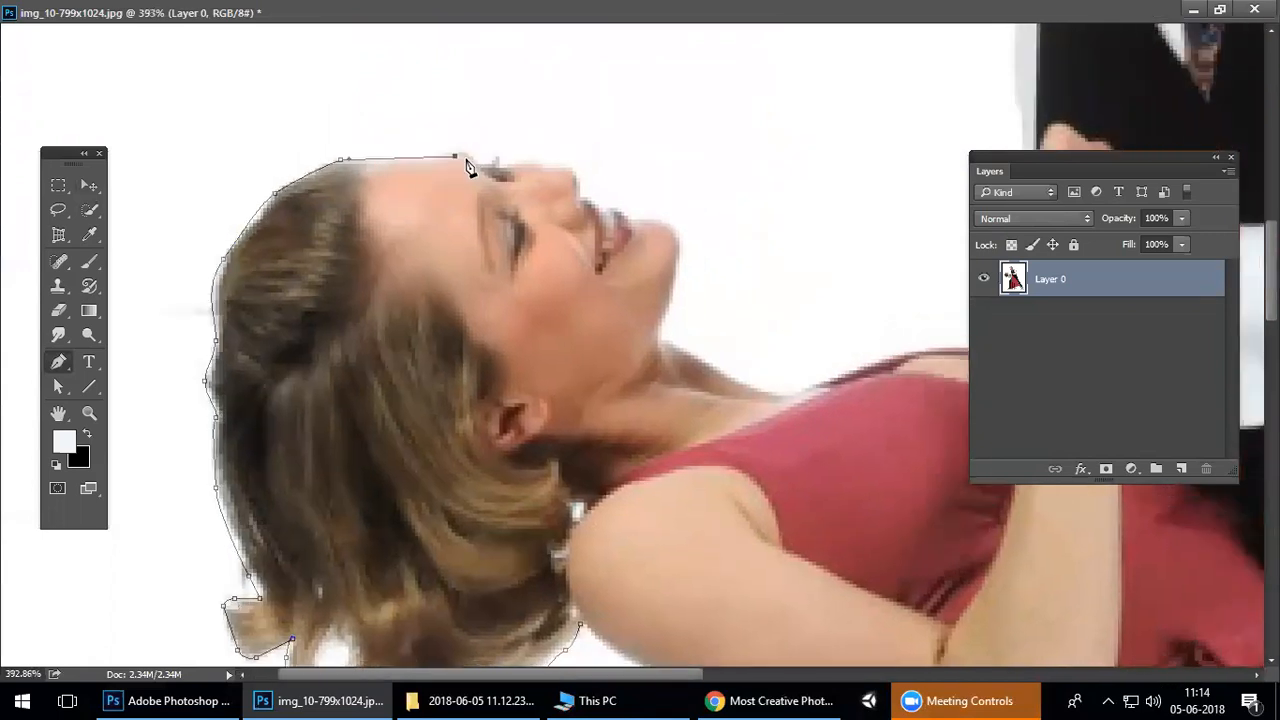
key("ctrl+z")
left_click(514, 162)
left_click(554, 162)
left_click(576, 171)
left_click(580, 197)
scroll(565, 170, "up", 4)
left_click_drag(664, 266, 602, 238)
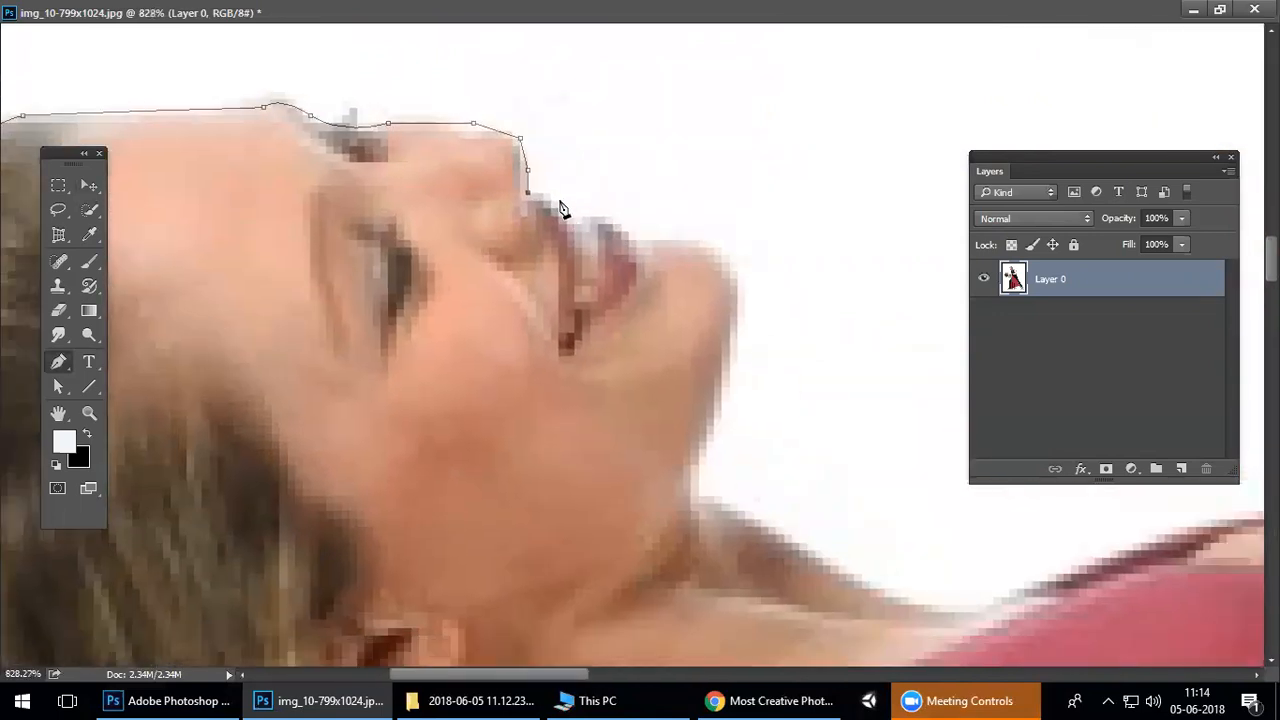
Trace the woman's lips and chin and run the path down her jaw to the neck.
left_click(589, 216)
left_click(614, 216)
left_click(636, 232)
left_click(683, 240)
left_click(706, 239)
left_click_drag(741, 310, 773, 143)
left_click_drag(708, 323, 684, 381)
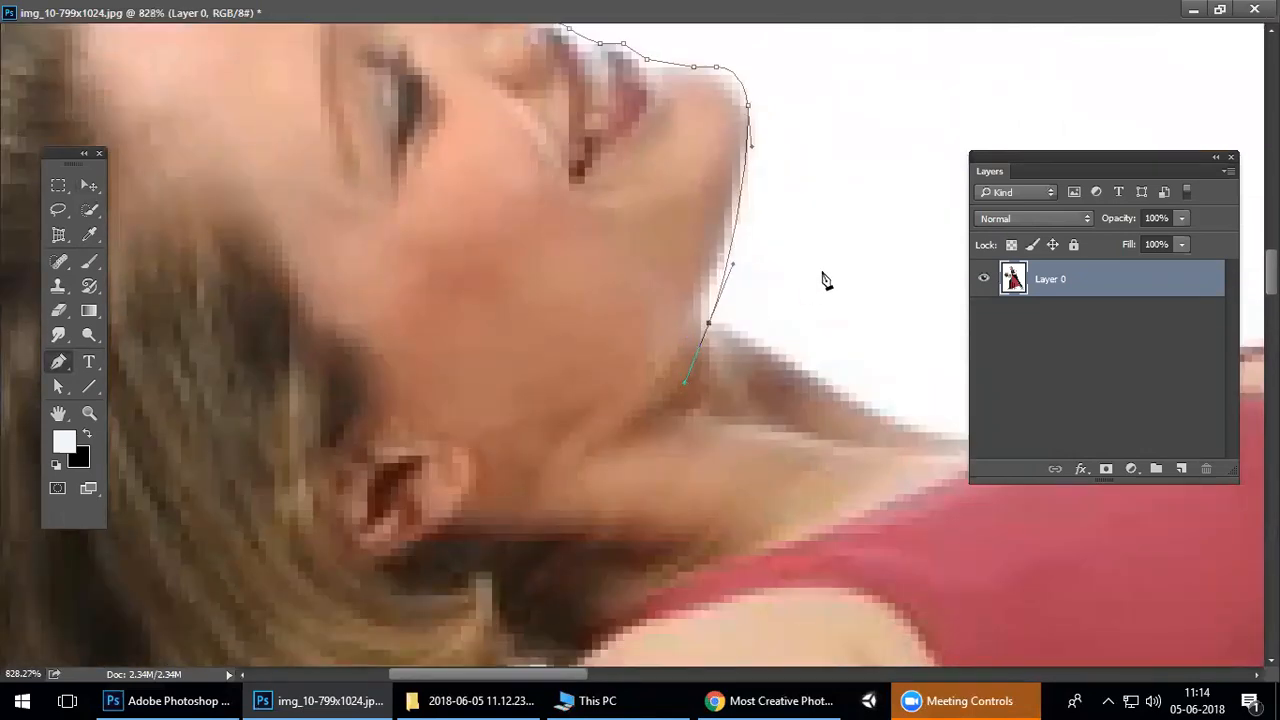
Trace the woman's neck and the neckline of her dress up to the clasped hands.
left_click_drag(822, 280, 761, 191)
left_click_drag(773, 299, 570, 214)
left_click_drag(568, 204, 635, 238)
left_click_drag(715, 258, 468, 233)
left_click_drag(635, 183, 715, 171)
left_click_drag(861, 179, 782, 385)
left_click(798, 148)
left_click_drag(762, 276, 737, 133)
left_click_drag(737, 135, 726, 364)
left_click_drag(735, 287, 741, 257)
scroll(763, 374, "down", 4)
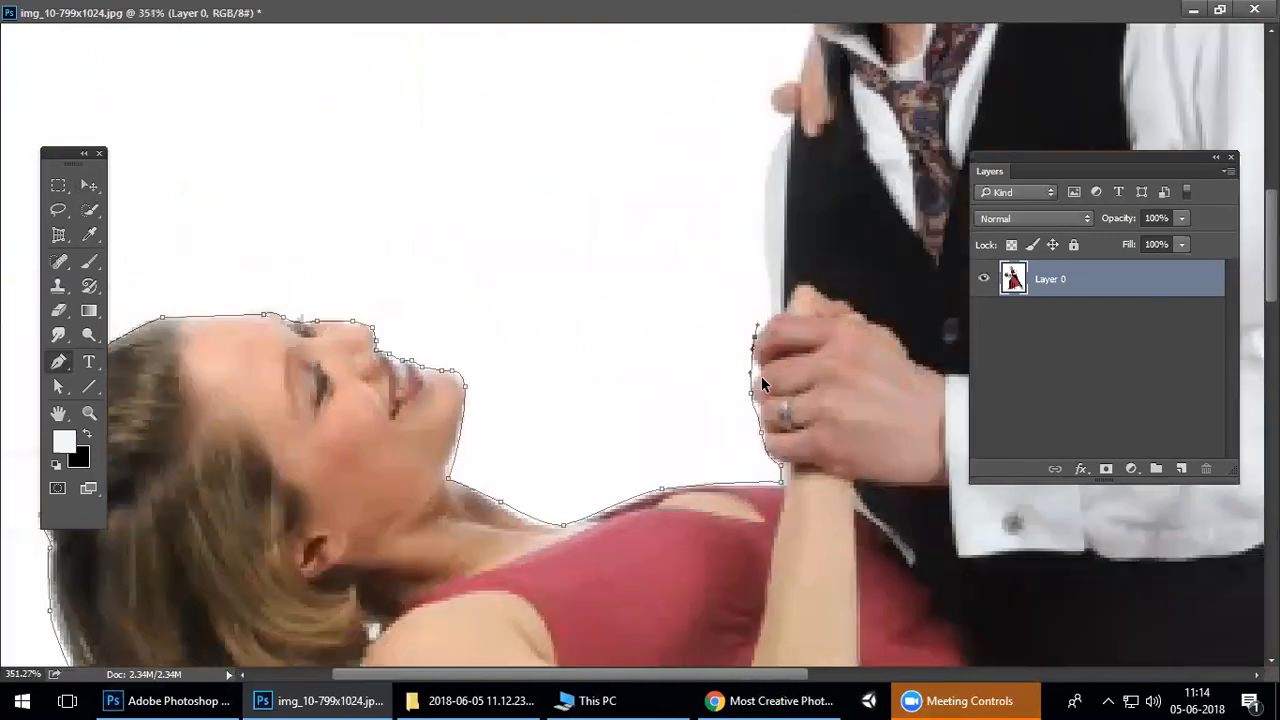
left_click_drag(761, 376, 648, 222)
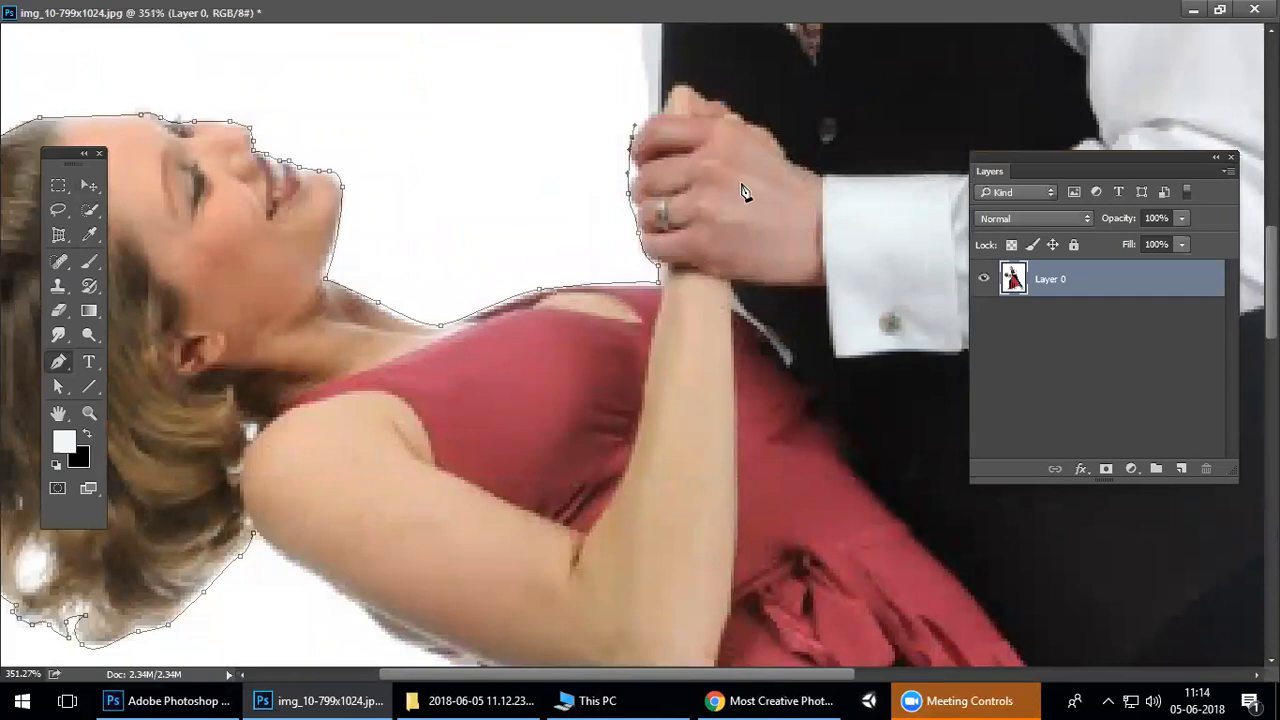
key("ctrl+alt+z")
key("ctrl+alt+z")
key("ctrl+alt+z")
Run the path across the woman's wrist just below the man's hand.
left_click_drag(658, 265, 738, 390)
scroll(632, 240, "up", 2)
left_click(739, 259)
left_click_drag(829, 331, 791, 160)
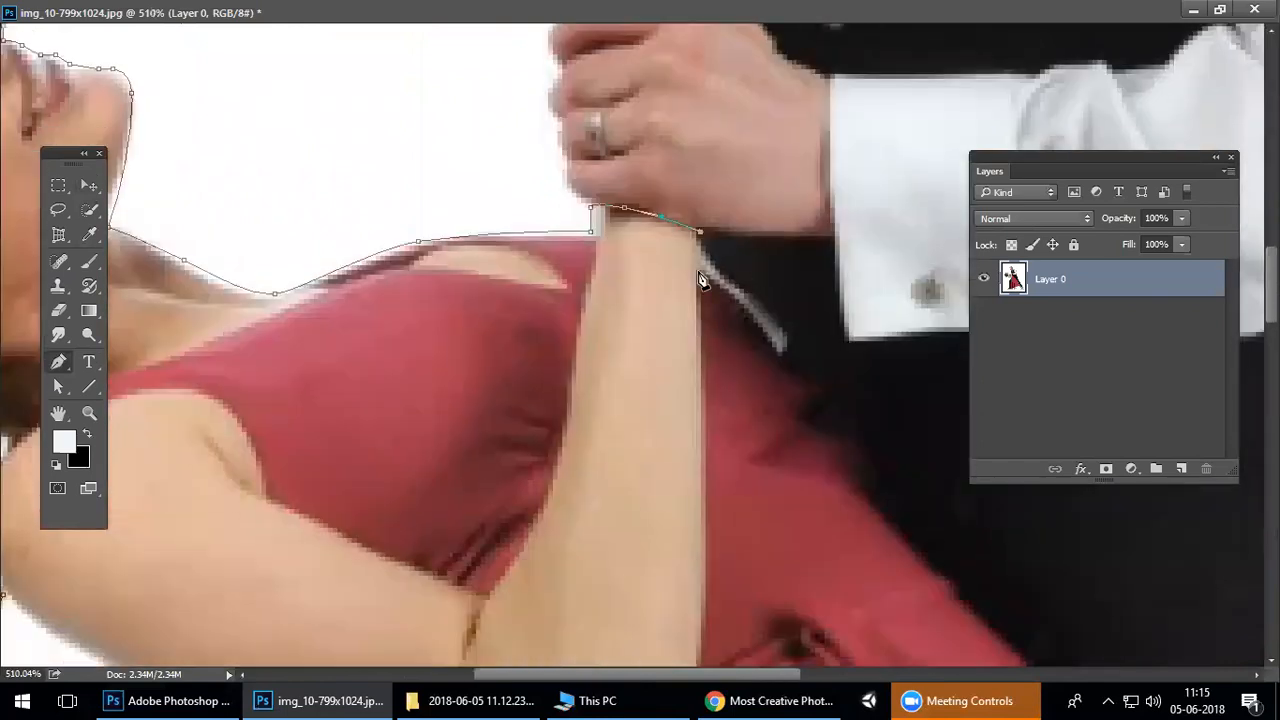
scroll(706, 286, "down", 2)
left_click_drag(701, 280, 684, 465)
scroll(702, 430, "down", 3)
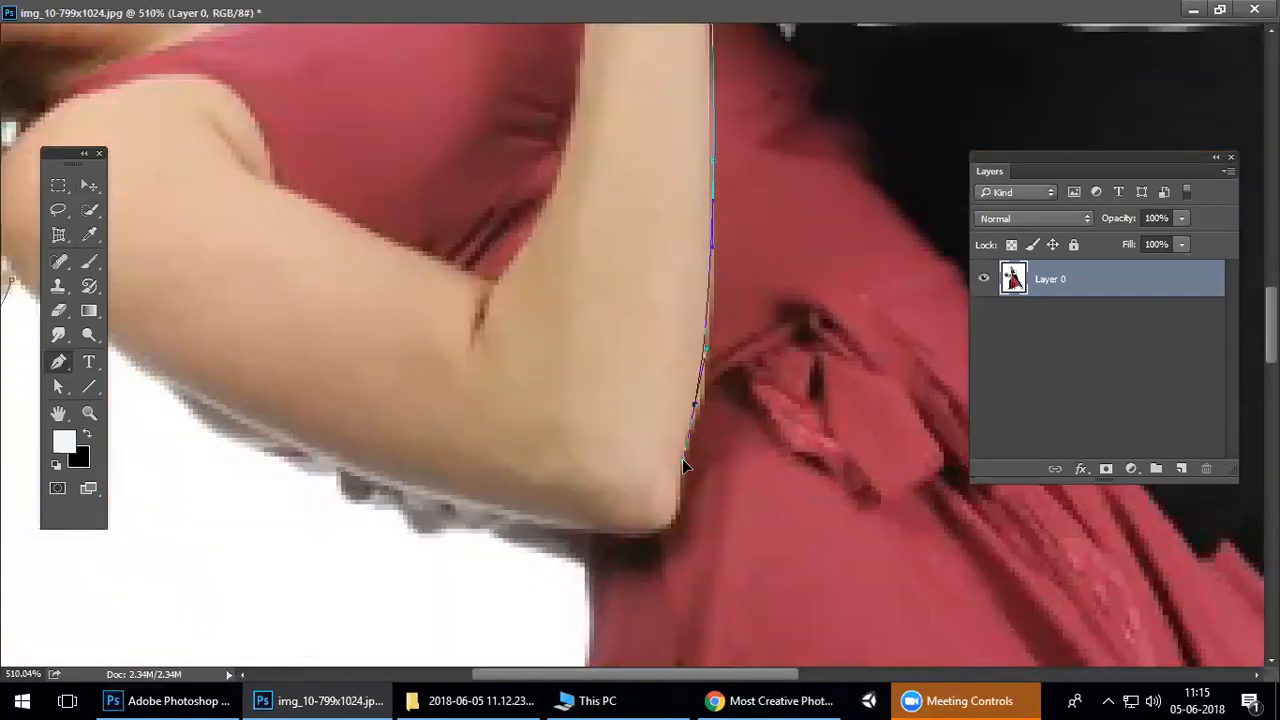
left_click_drag(737, 191, 680, 392)
key("ctrl+alt+z")
key("ctrl+alt+z")
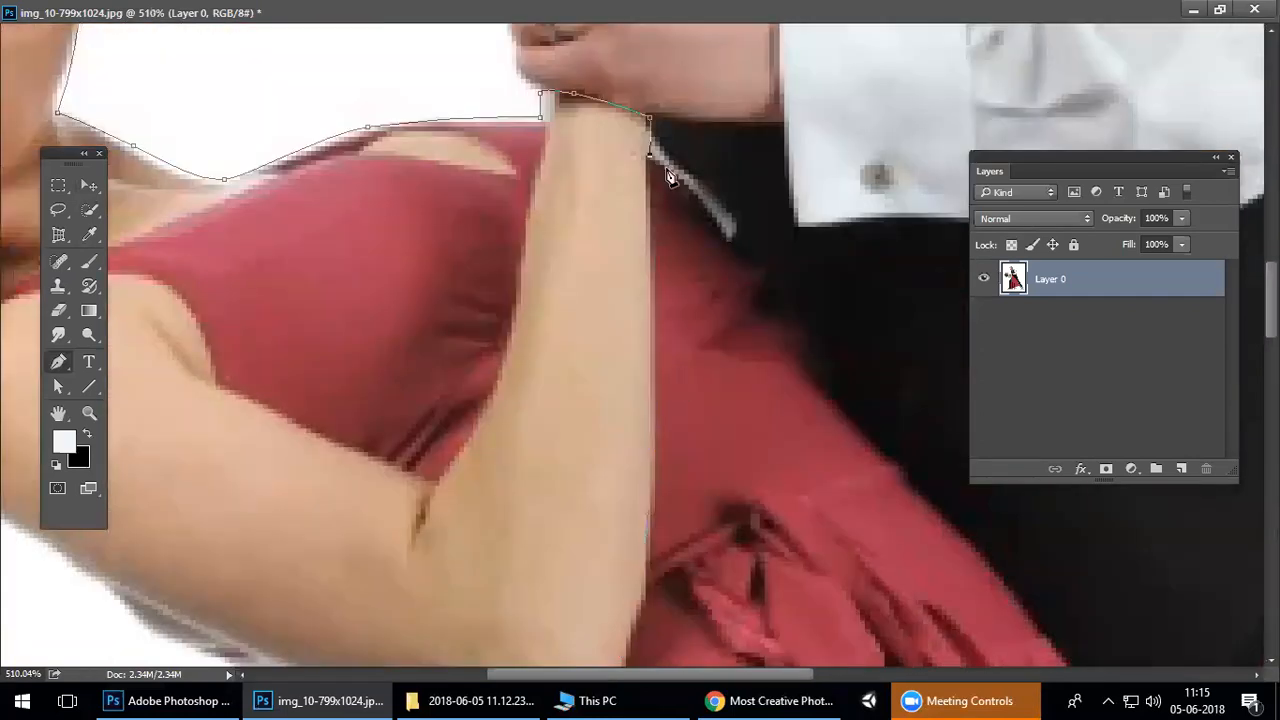
Trace the upper edge of the red dress along the man's black vest, from the wrist past the waist.
left_click_drag(635, 239, 460, 132)
left_click_drag(708, 358, 658, 395)
left_click_drag(510, 172, 541, 214)
left_click_drag(585, 267, 559, 257)
left_click_drag(606, 297, 502, 182)
left_click_drag(548, 249, 578, 301)
left_click_drag(640, 308, 418, 98)
Trace the small notch in the dress below the waist and continue along the skirt's outer edge.
left_click_drag(537, 278, 571, 275)
left_click(551, 292, "alt")
left_click(628, 326)
left_click_drag(639, 374, 621, 158)
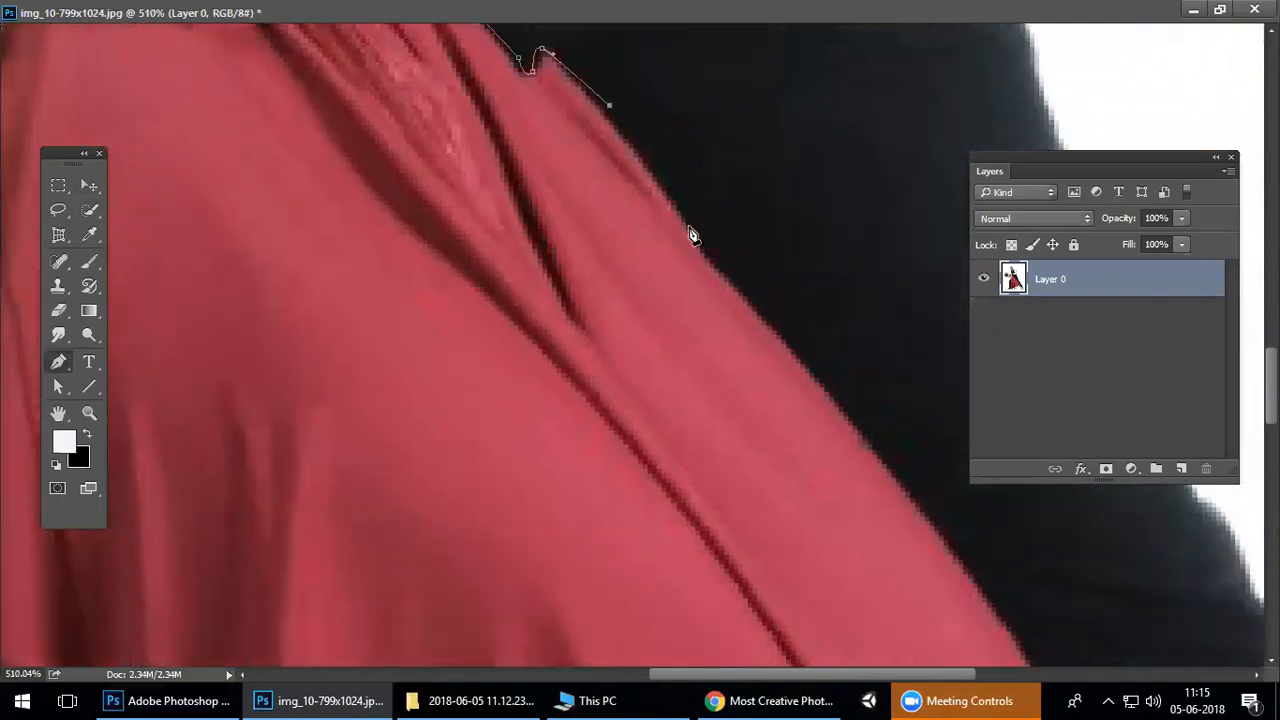
left_click_drag(708, 250, 640, 104)
scroll(788, 323, "down", 2)
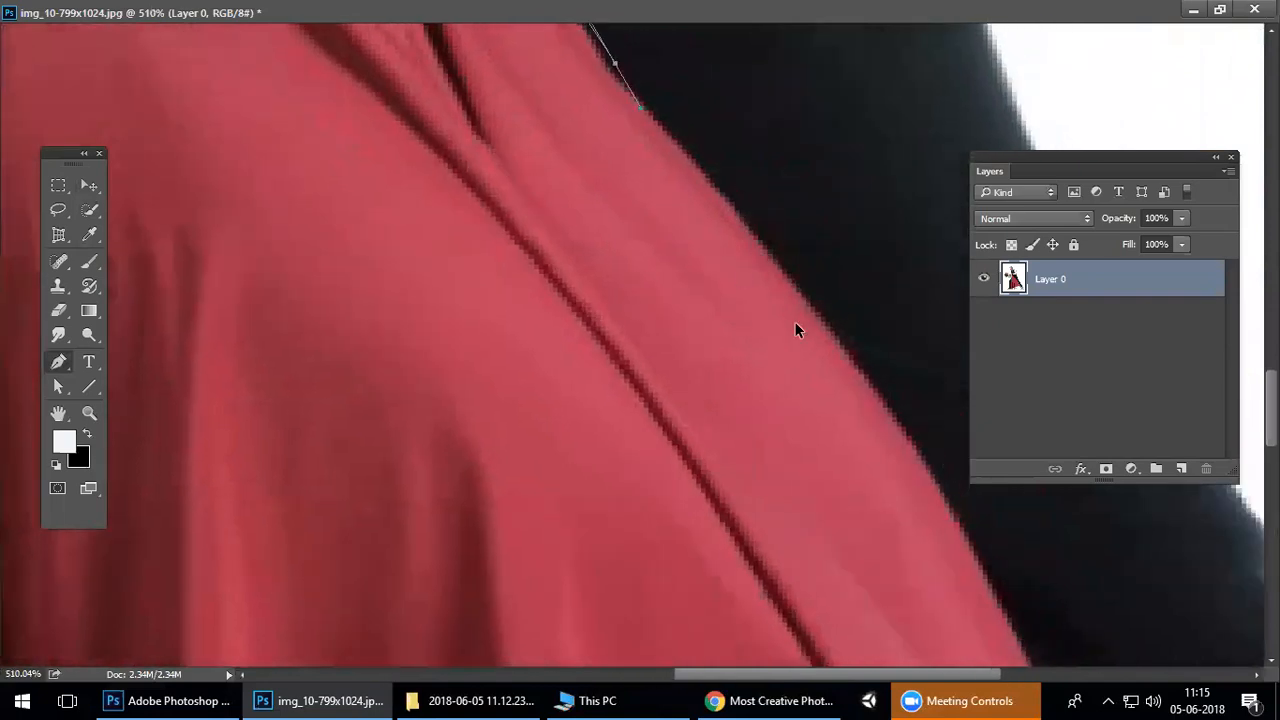
Trace the skirt's outer edge against the man's trousers down to the hem corner.
left_click_drag(768, 318, 611, 188)
scroll(677, 262, "down", 2)
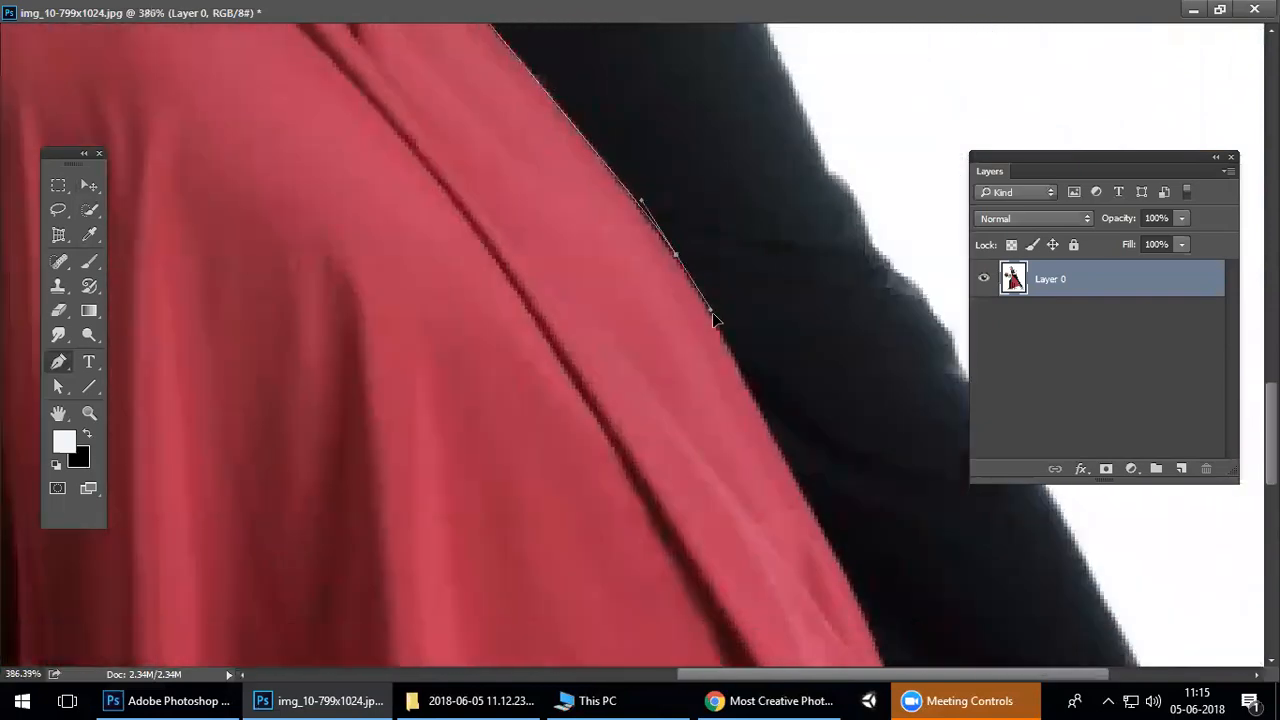
scroll(717, 323, "up", 2)
left_click_drag(700, 357, 737, 423)
left_click_drag(737, 349, 662, 169)
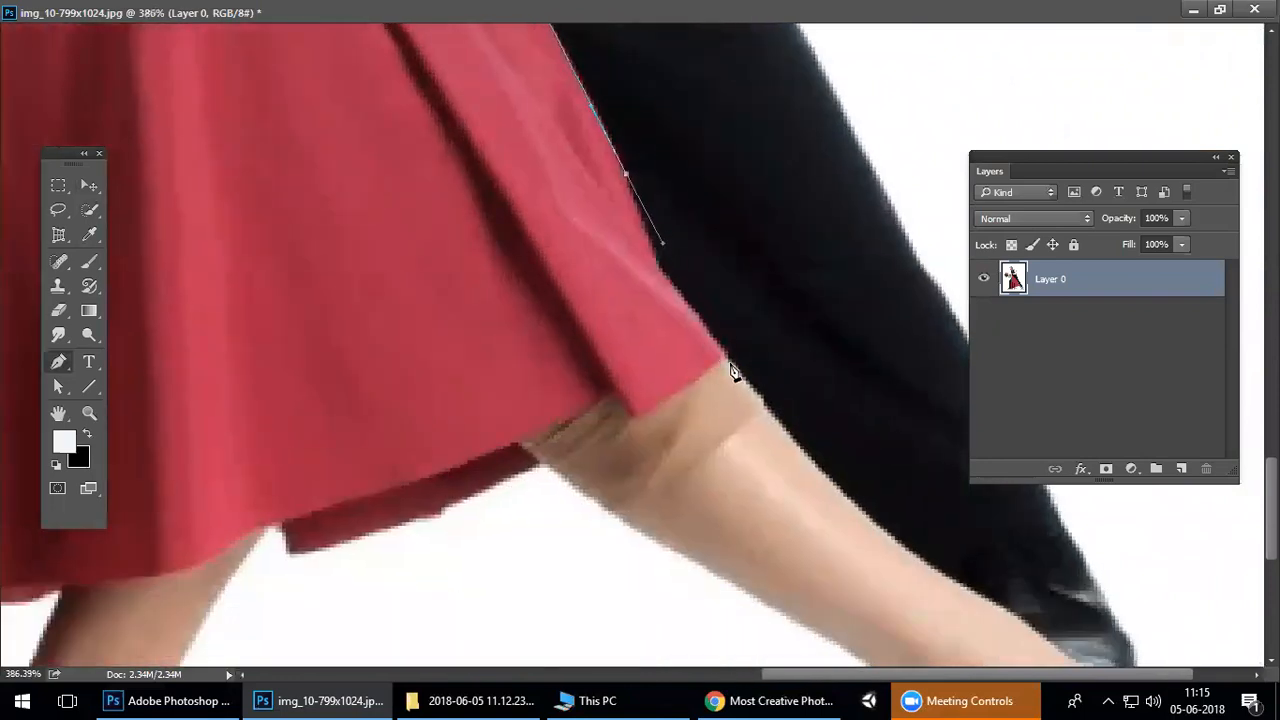
left_click_drag(681, 293, 719, 328)
left_click(729, 359)
Trace the upper edge of the woman's outstretched leg from the hem down towards the ankle.
left_click_drag(726, 403, 483, 226)
scroll(798, 351, "down", 2)
left_click_drag(655, 208, 628, 303)
scroll(759, 332, "up", 4)
left_click_drag(465, 169, 337, 126)
left_click_drag(506, 251, 500, 303)
left_click_drag(566, 244, 618, 288)
scroll(620, 270, "down", 2)
left_click_drag(728, 244, 904, 302)
scroll(770, 265, "down", 1)
Move the Layers panel clear of the outstretched foot and trace the foot's upper edge and toes.
left_click_drag(1051, 157, 243, 287)
scroll(1050, 330, "down", 1)
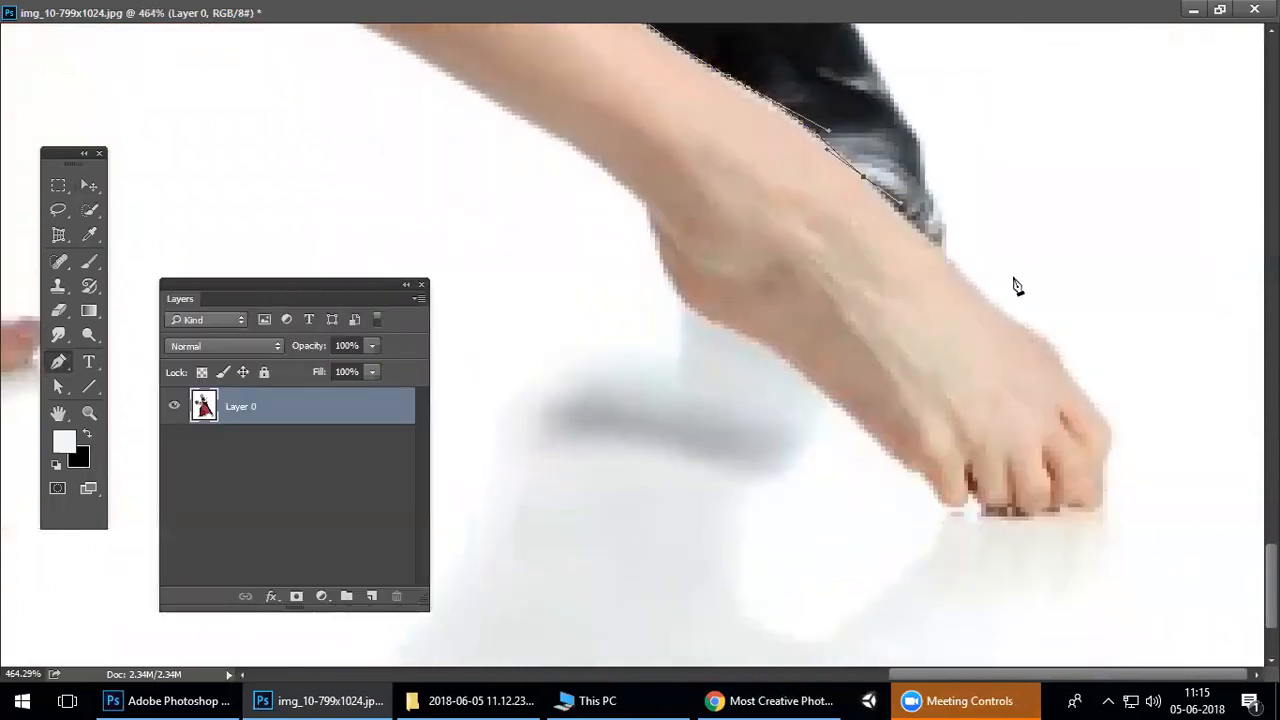
left_click_drag(972, 282, 986, 300)
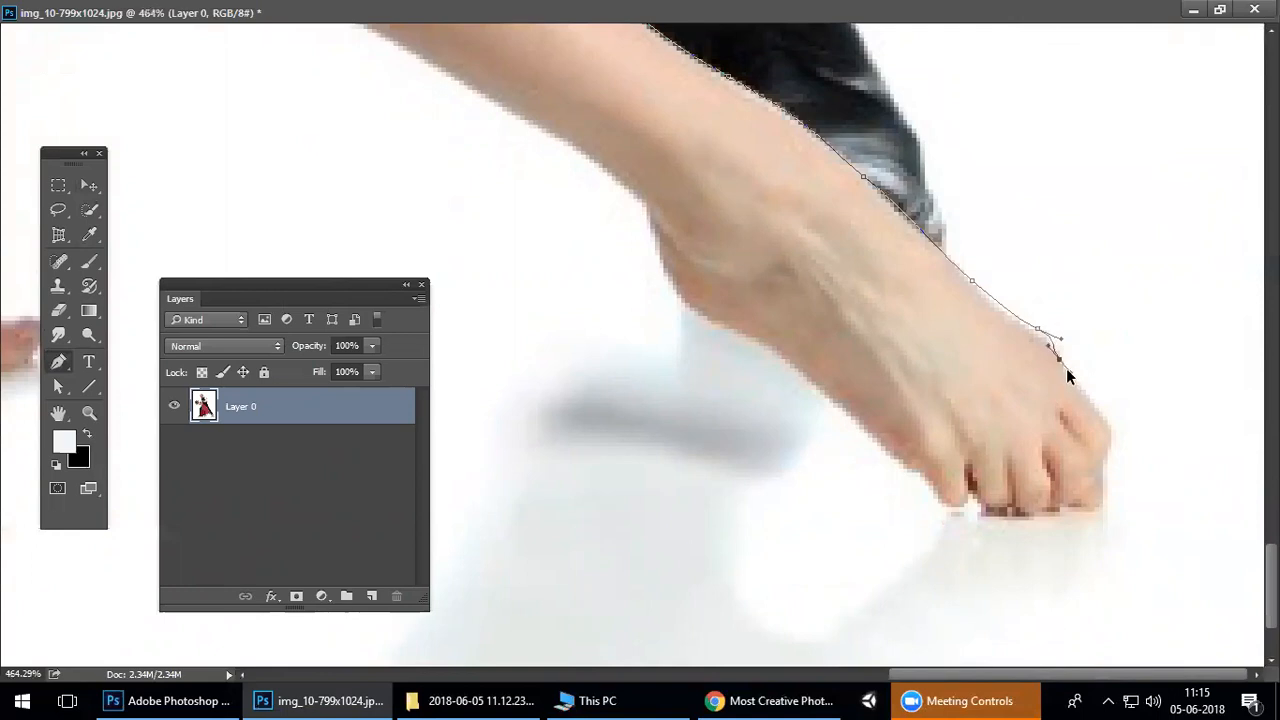
left_click_drag(1080, 391, 1080, 389)
left_click(1116, 429)
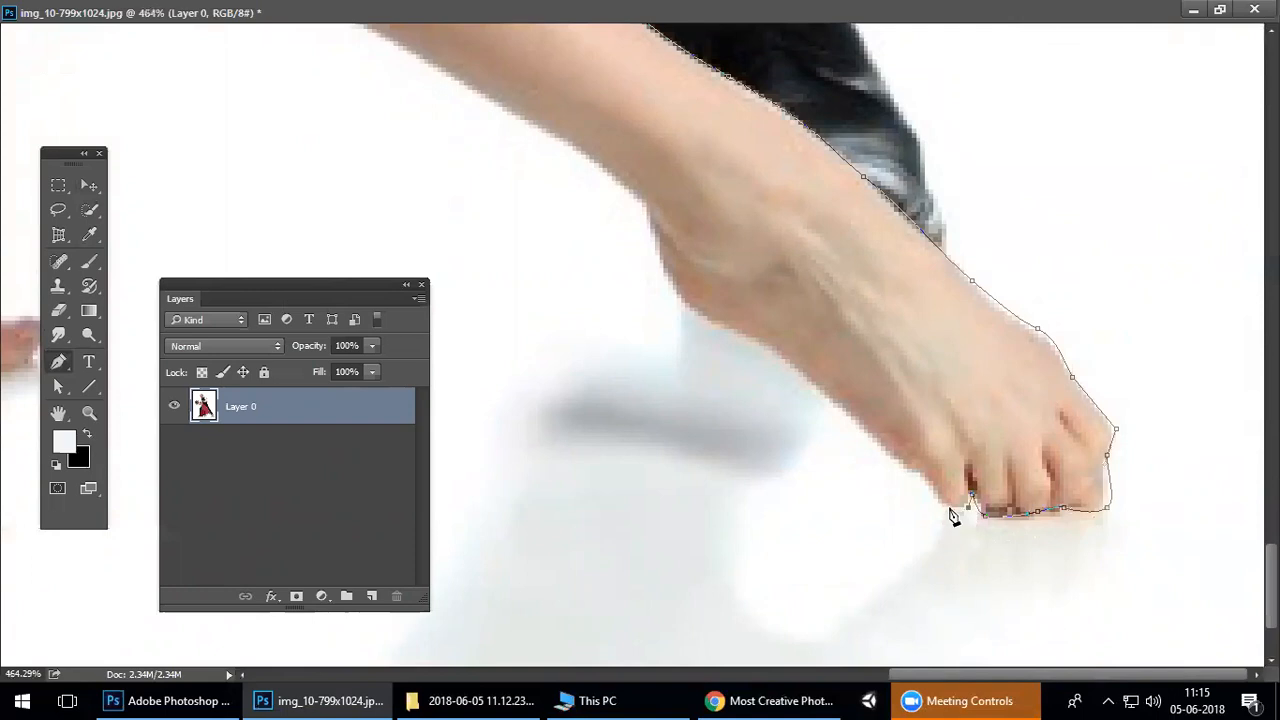
Trace the sole of the outstretched foot from the toes back to the heel.
left_click_drag(865, 448, 1049, 533)
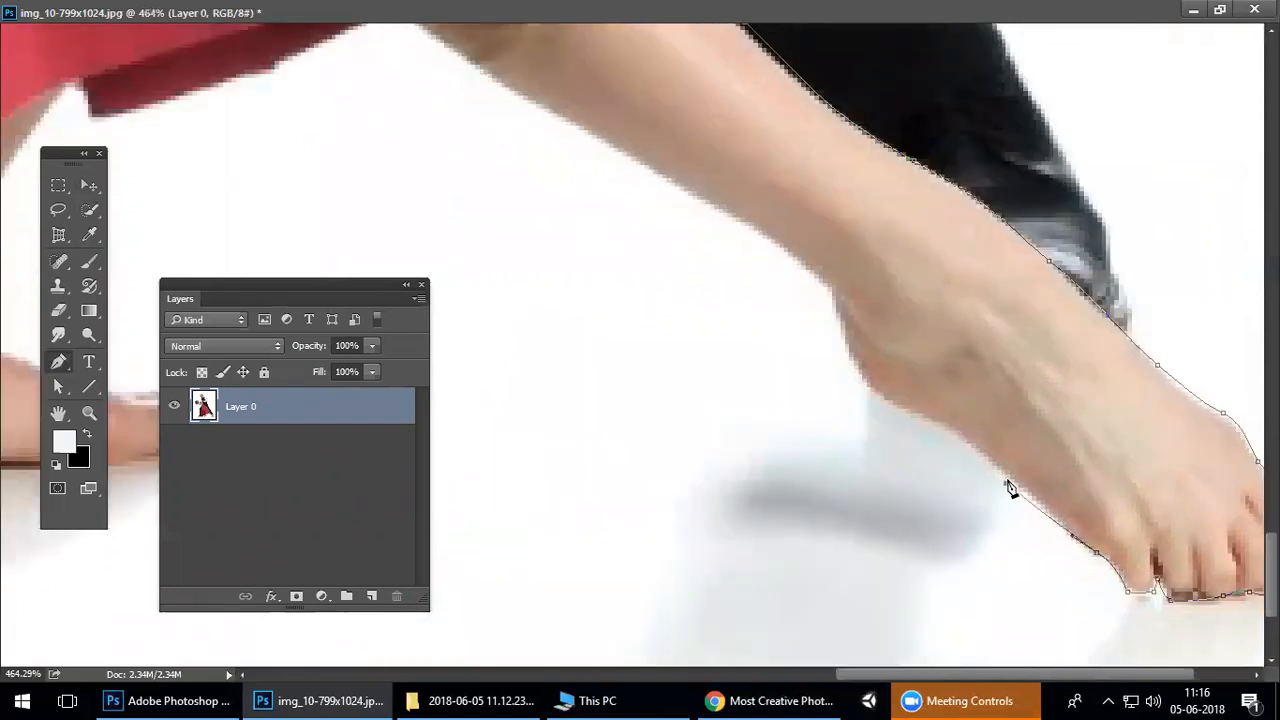
left_click_drag(980, 457, 961, 451)
key("ctrl+z")
left_click_drag(1020, 487, 1004, 471)
left_click_drag(929, 421, 918, 417)
left_click_drag(849, 365, 1084, 532)
left_click_drag(988, 523, 1118, 552)
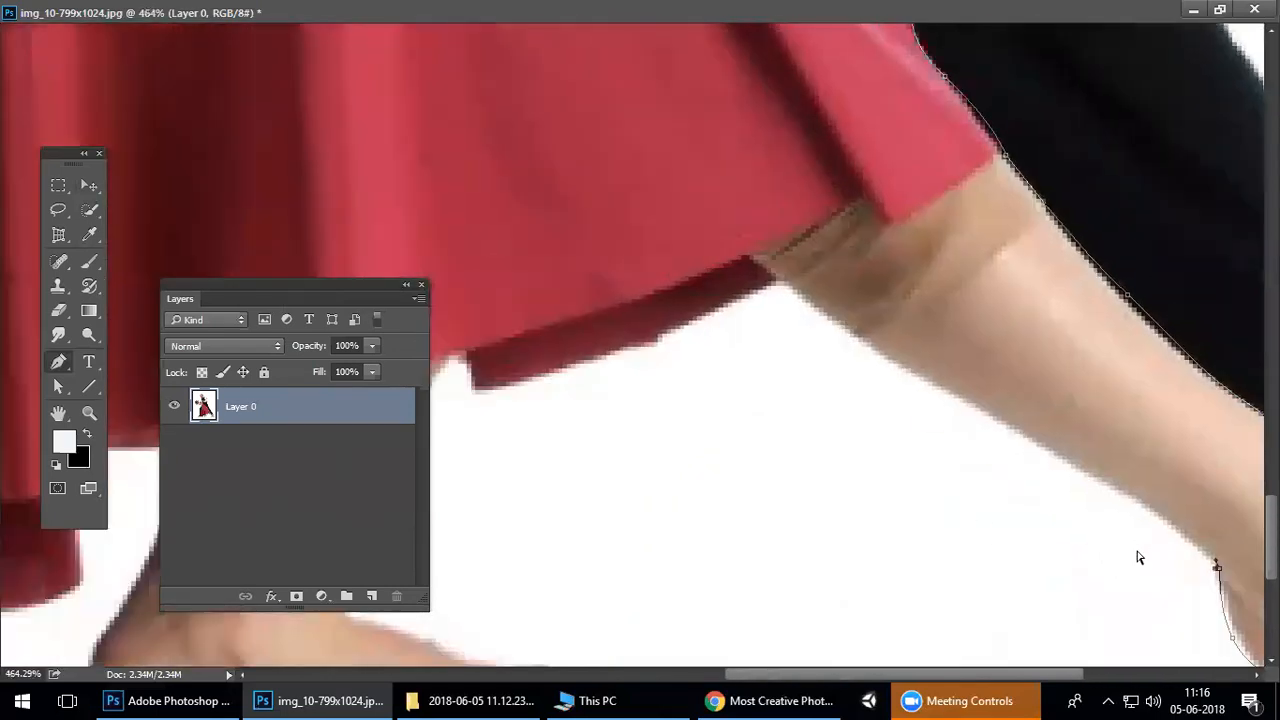
Trace the underside of the outstretched leg from the heel up to the dress hem.
left_click(1220, 568, "alt")
left_click_drag(1077, 474, 995, 452)
left_click_drag(896, 343, 865, 320)
left_click(895, 343, "alt")
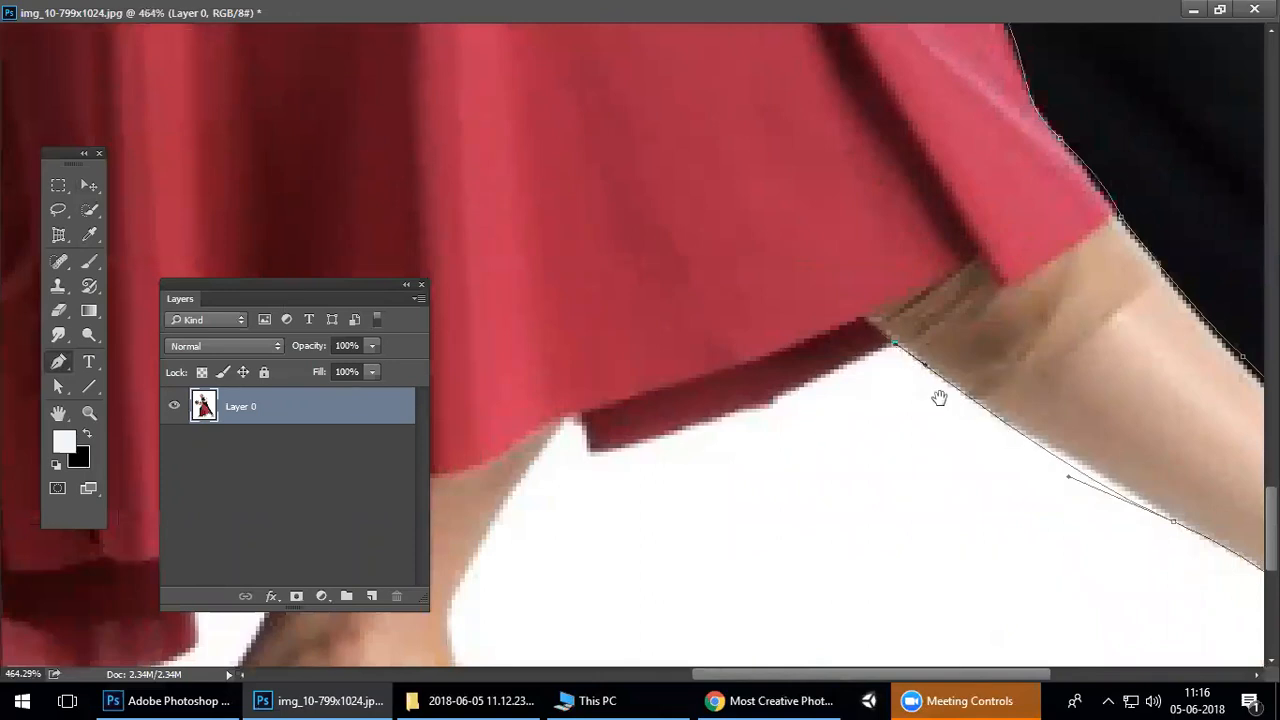
Trace the lower hem of the dress between the two legs, with a sharp corner at its end.
left_click_drag(845, 411, 972, 392)
left_click_drag(714, 433, 636, 427)
left_click(714, 434, "alt")
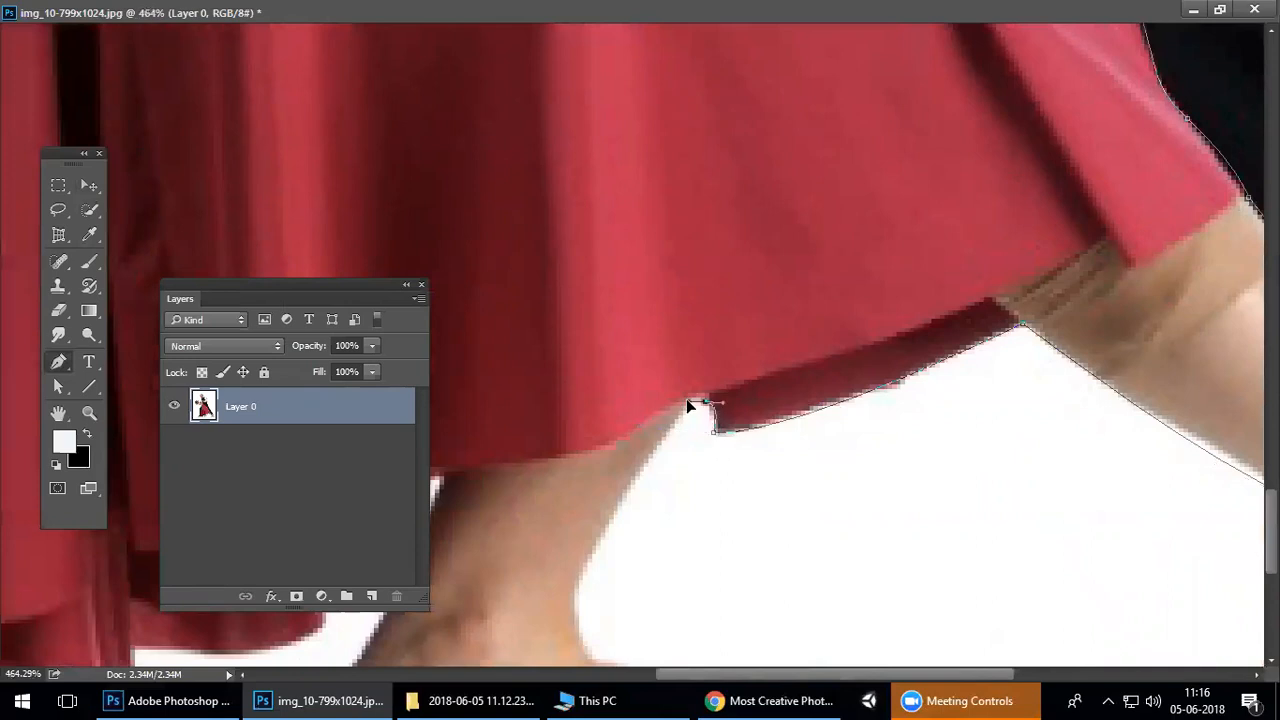
left_click_drag(708, 405, 700, 398)
left_click(709, 405, "alt")
left_click(667, 445)
Trace the front of the woman's supporting leg from the hem down to the ankle bend.
scroll(660, 420, "down", 4)
scroll(660, 420, "left", 2)
left_click(699, 368)
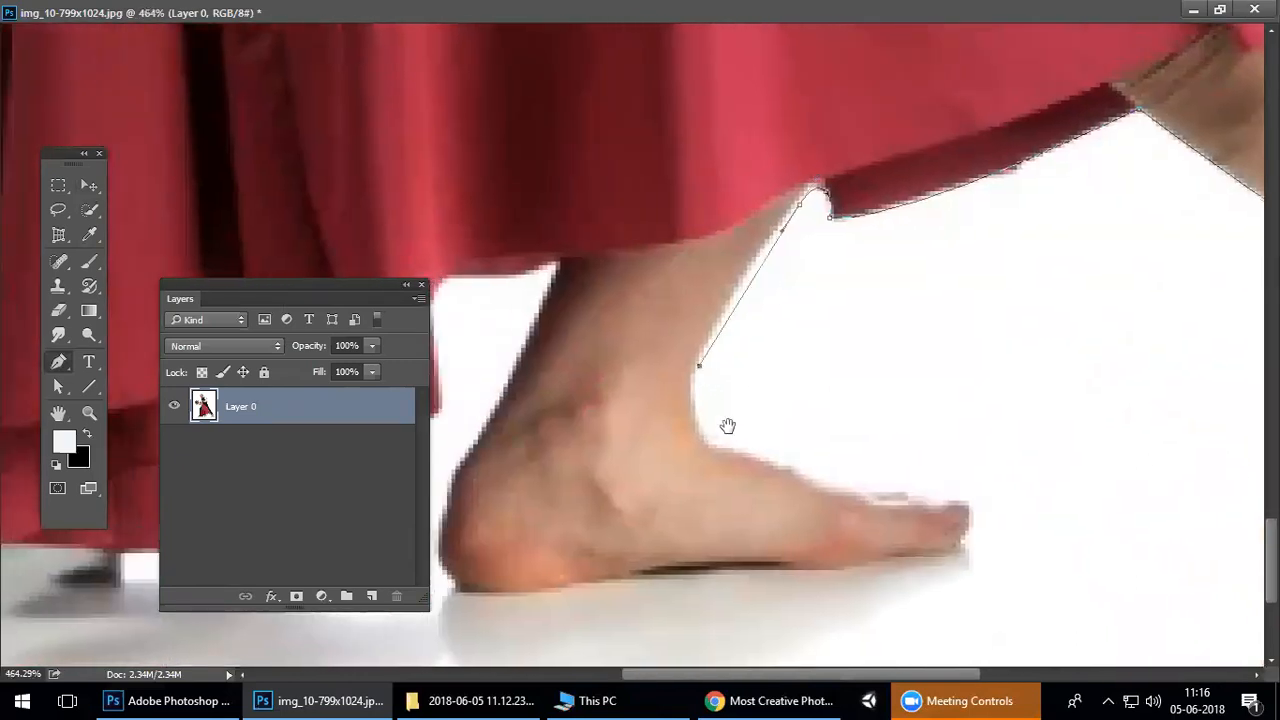
left_click_drag(728, 427, 729, 425)
key("ctrl+z")
left_click(739, 285)
left_click(697, 345)
left_click(697, 400)
scroll(706, 385, "down", 2)
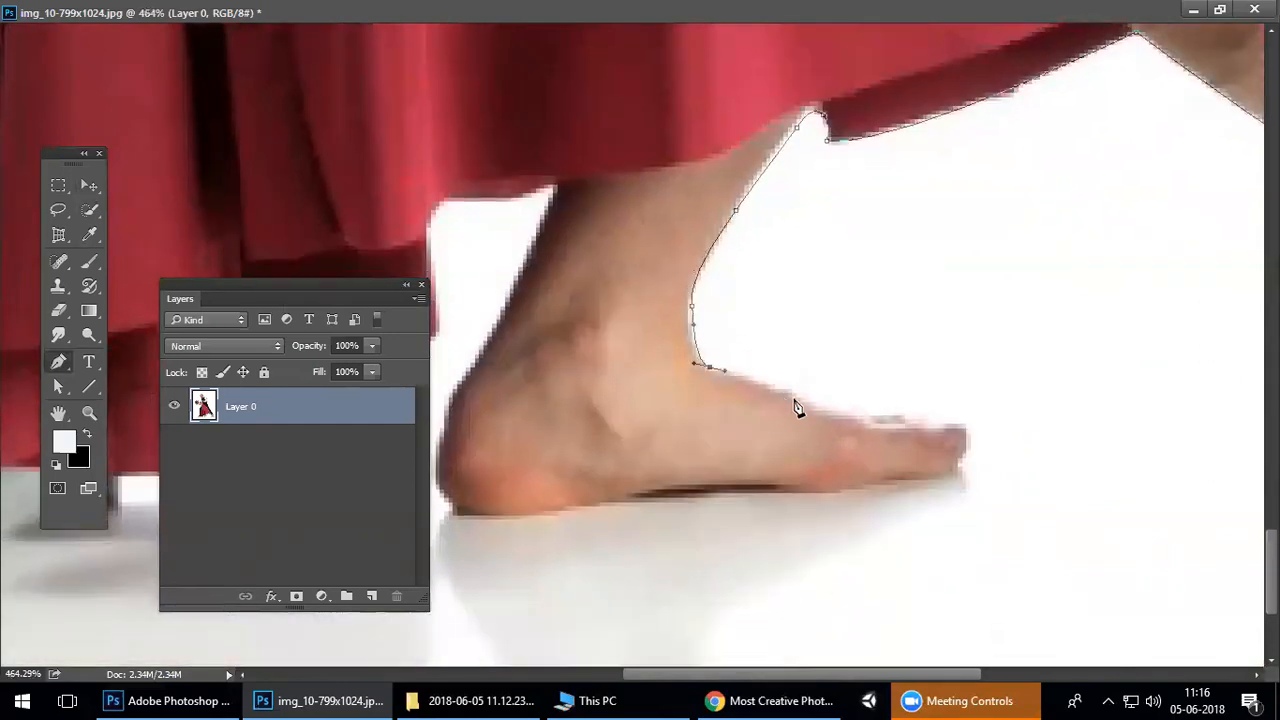
Trace the woman's supporting foot across its top, around the toes and back along the sole towards the heel.
left_click_drag(866, 417, 887, 416)
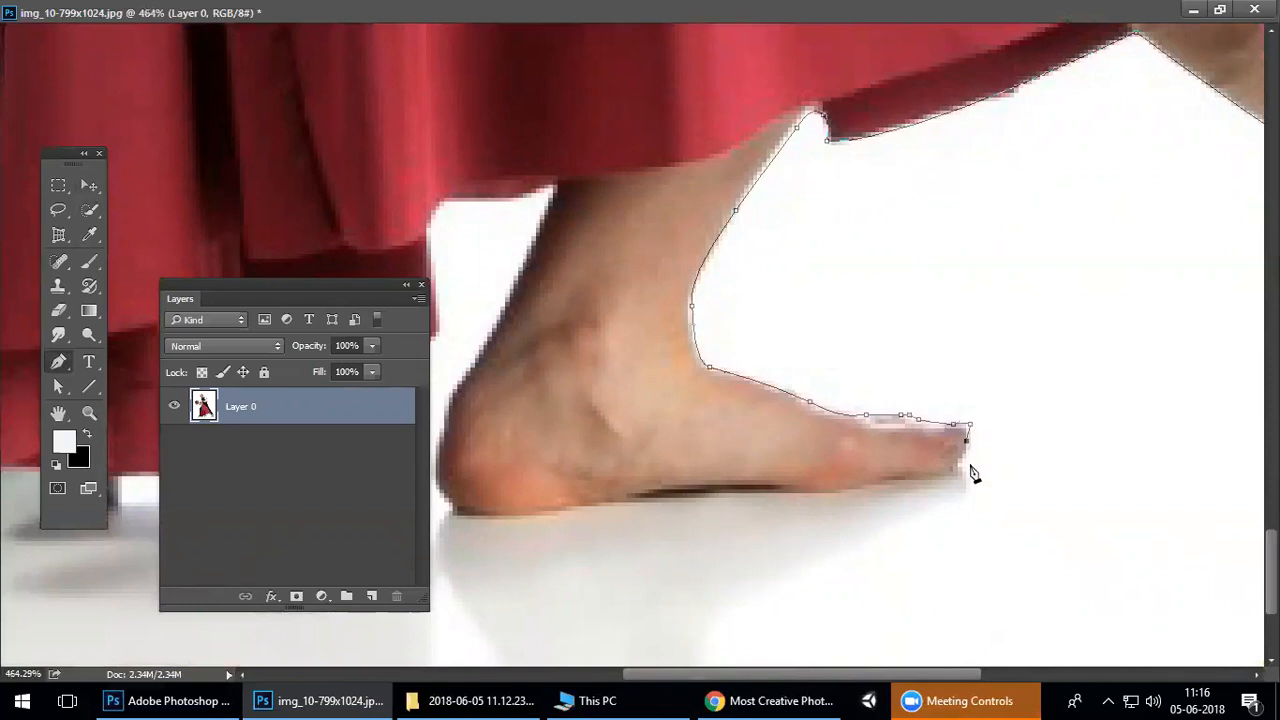
left_click_drag(943, 474, 942, 476)
left_click_drag(942, 478, 1018, 463)
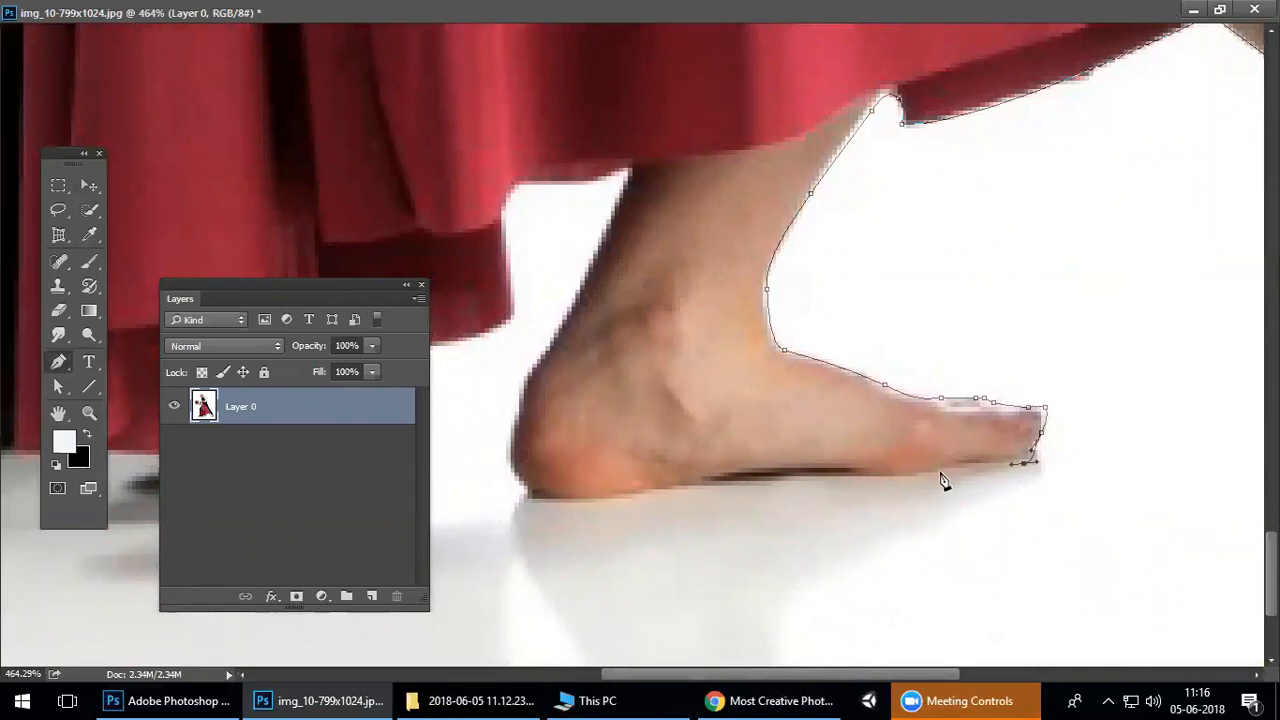
left_click_drag(860, 486, 973, 480)
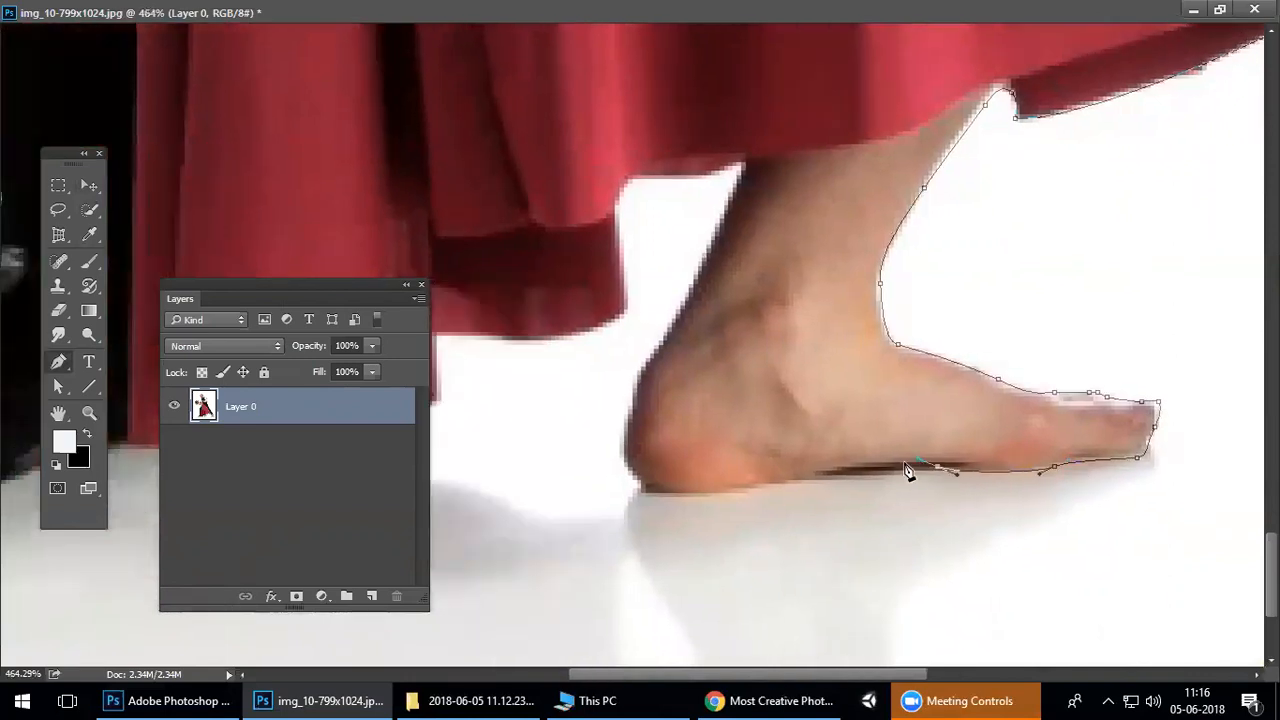
left_click_drag(799, 487, 949, 468)
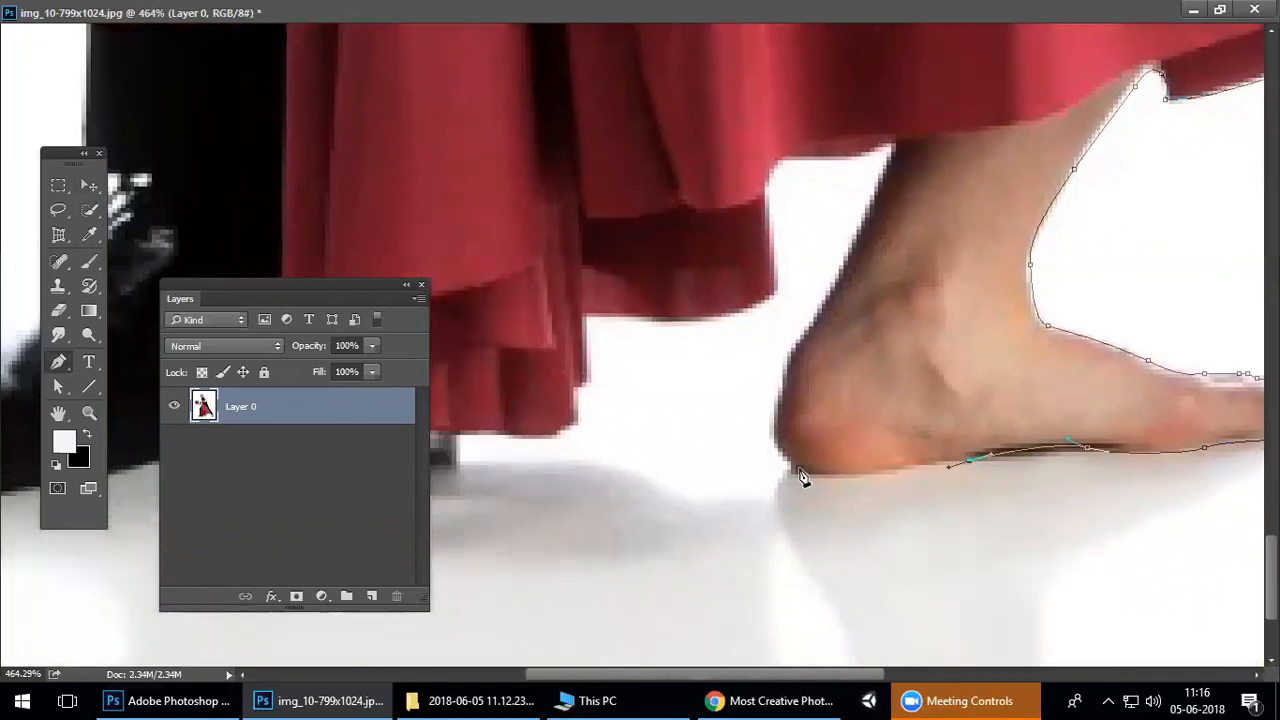
Trace the heel and the back of the supporting leg up to the dress hem, with a sharp corner at its end.
left_click_drag(771, 409, 775, 391)
left_click_drag(789, 370, 782, 408)
left_click_drag(840, 263, 862, 195)
left_click(841, 264, "alt")
Trace the stepped lower hem of the dress from behind the supporting leg to its rear corner beside the man's shoe.
left_click_drag(800, 273, 724, 302)
left_click_drag(786, 342, 871, 302)
left_click(816, 370)
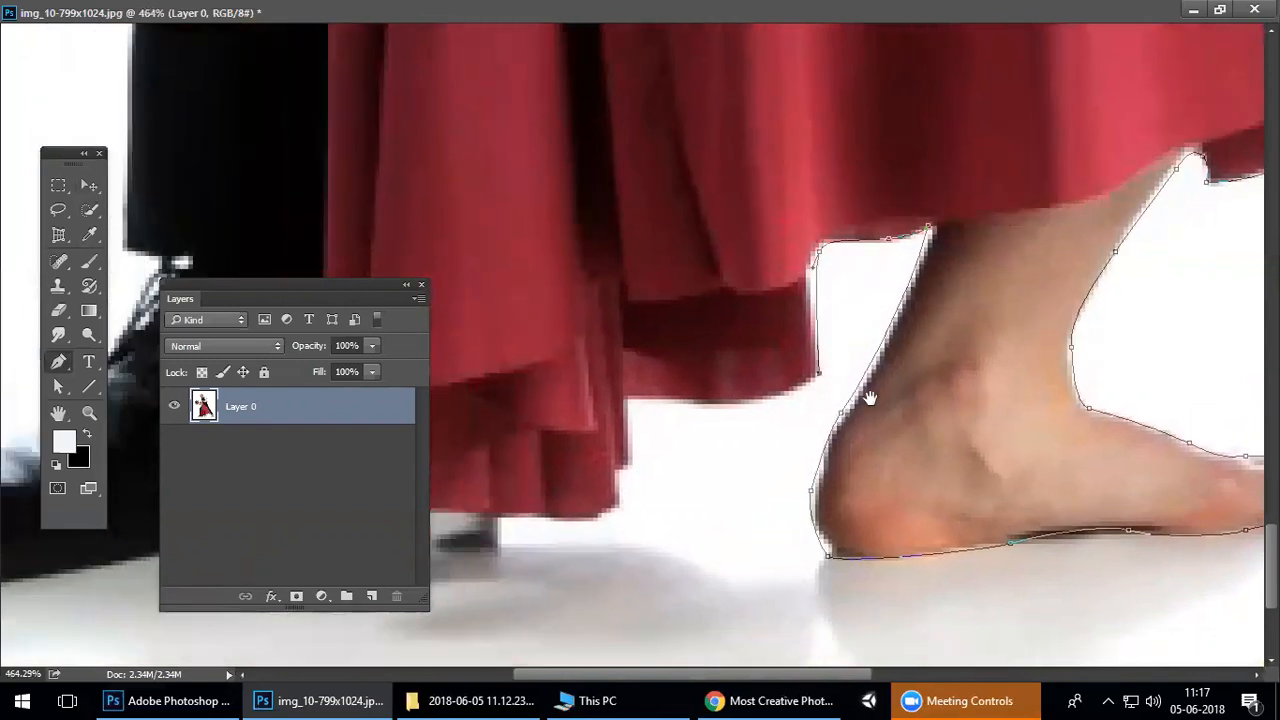
left_click_drag(840, 415, 989, 332)
left_click_drag(858, 317, 1150, 296)
left_click_drag(1047, 305, 1054, 372)
left_click_drag(1028, 425, 1066, 448)
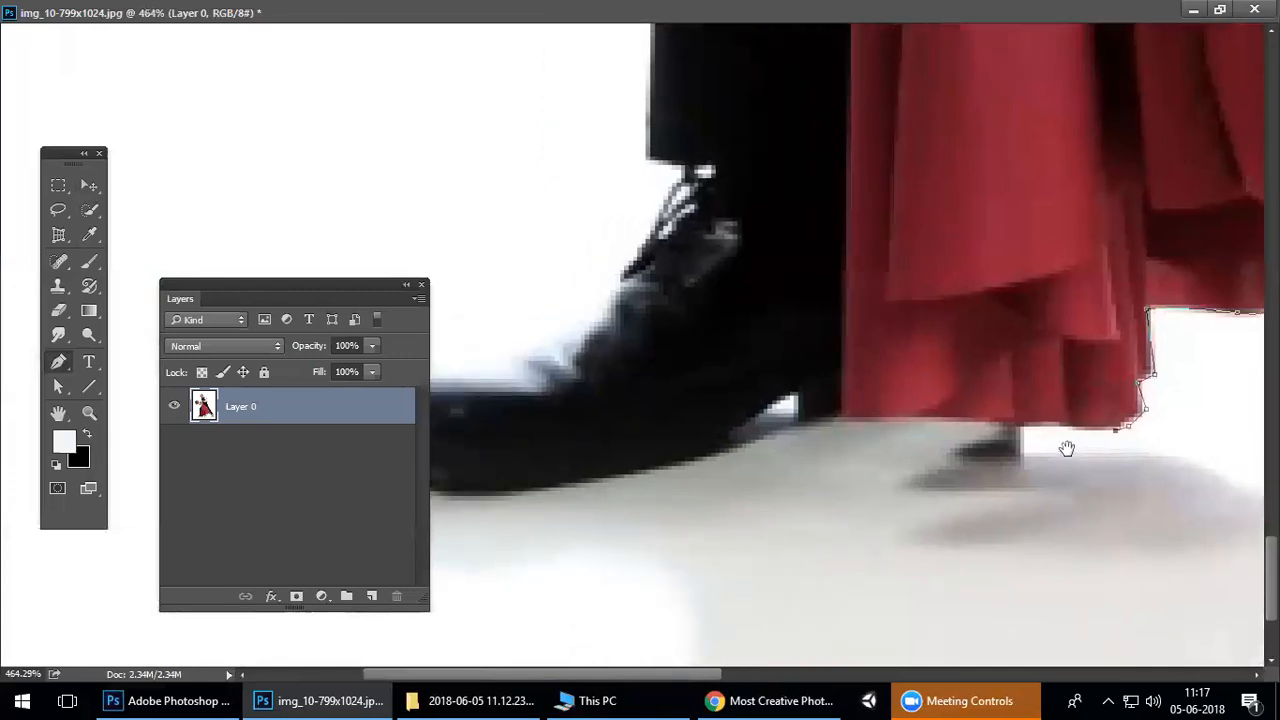
left_click_drag(971, 423, 924, 422)
left_click(847, 424)
Trace the back edge of the dress from its lowest corner up to the waist just below the elbow.
left_click_drag(918, 158, 1018, 368)
scroll(1028, 378, "down", 13)
left_click_drag(816, 323, 1074, 509)
left_click_drag(771, 357, 932, 256)
scroll(467, 456, "up", 6)
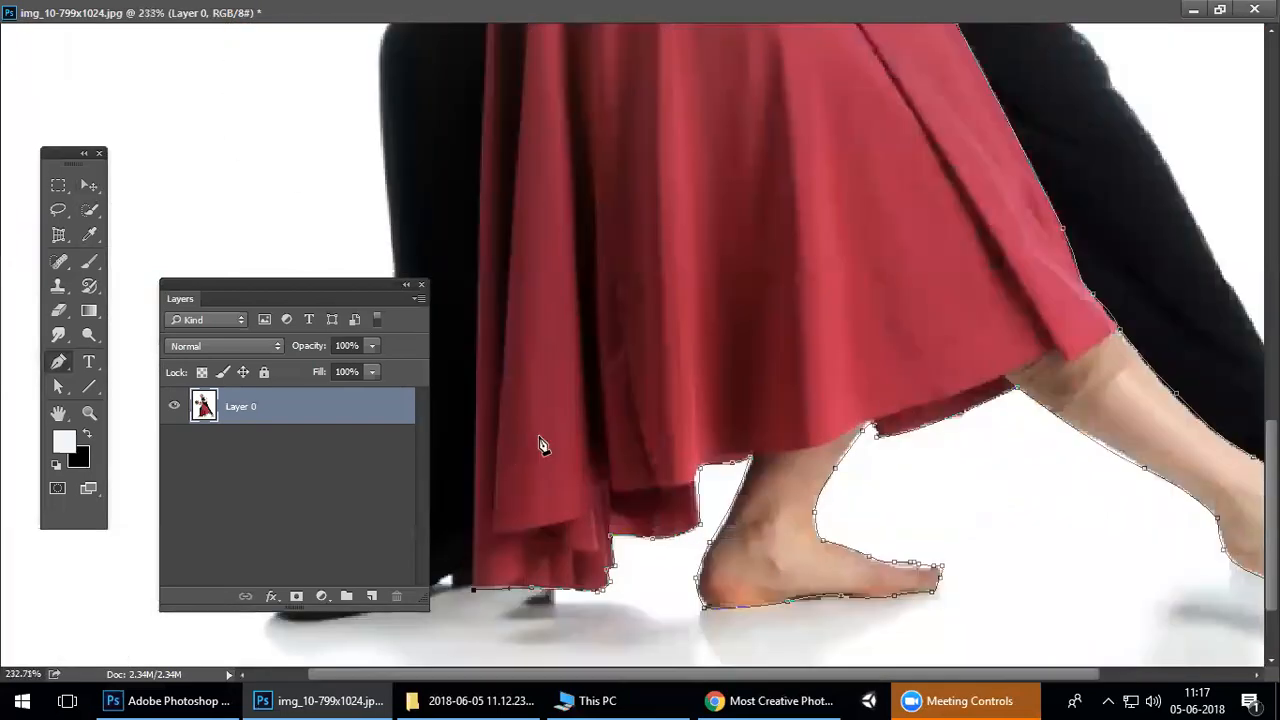
left_click_drag(543, 446, 685, 432)
left_click(621, 215)
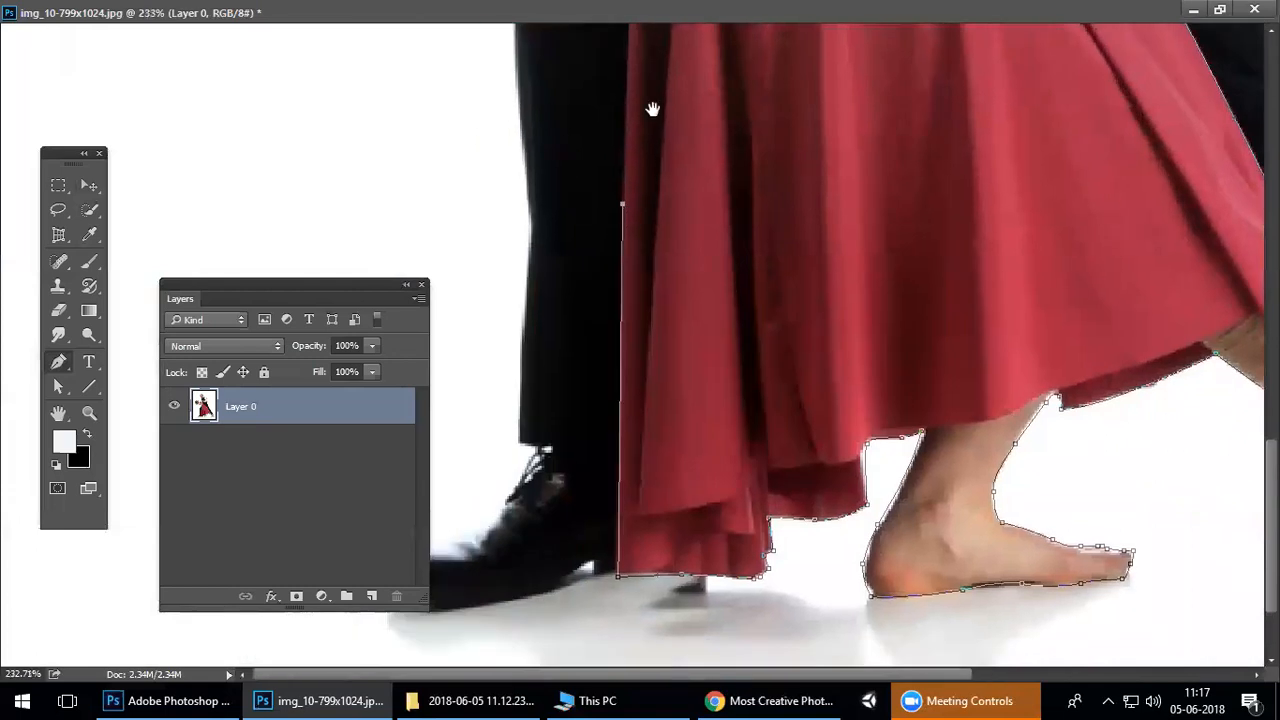
left_click_drag(652, 108, 665, 323)
left_click(636, 215)
left_click_drag(652, 96, 650, 240)
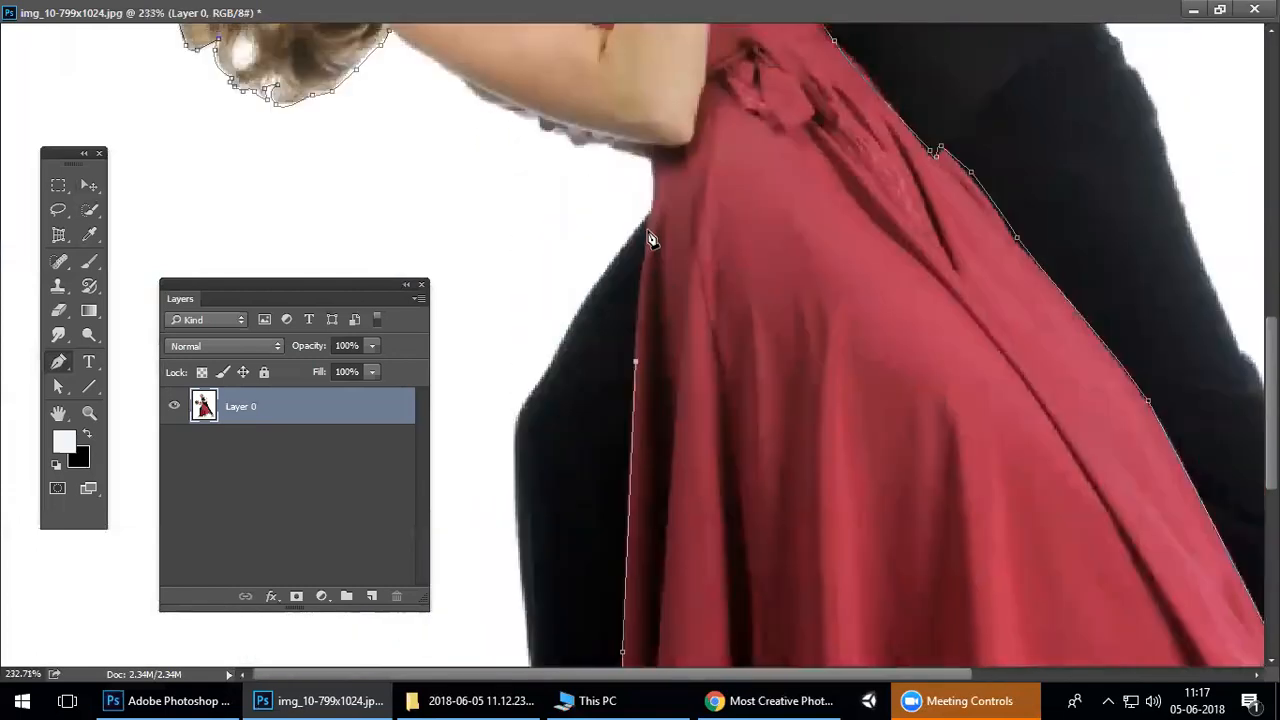
left_click(652, 210)
left_click_drag(662, 166, 668, 312)
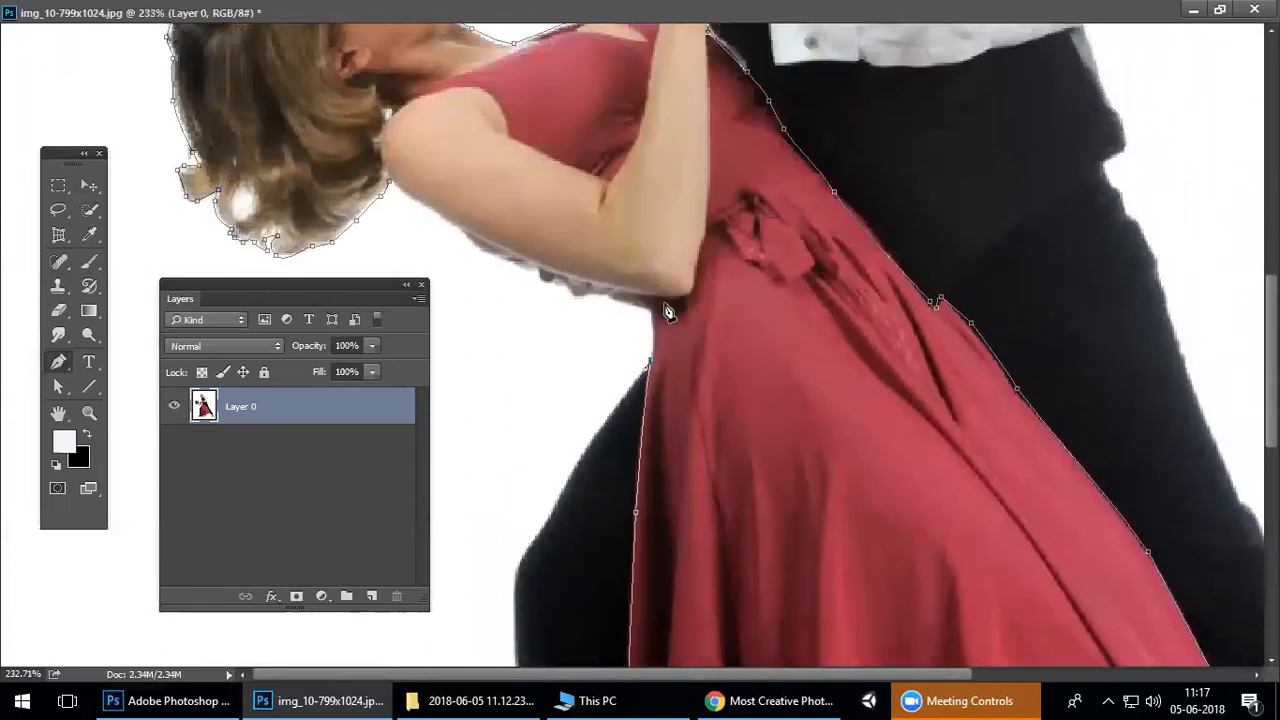
Trace the underside of the woman's bent arm from the elbow to the shoulder and close the path at her hair.
left_click_drag(591, 310, 765, 357)
scroll(688, 368, "up", 2)
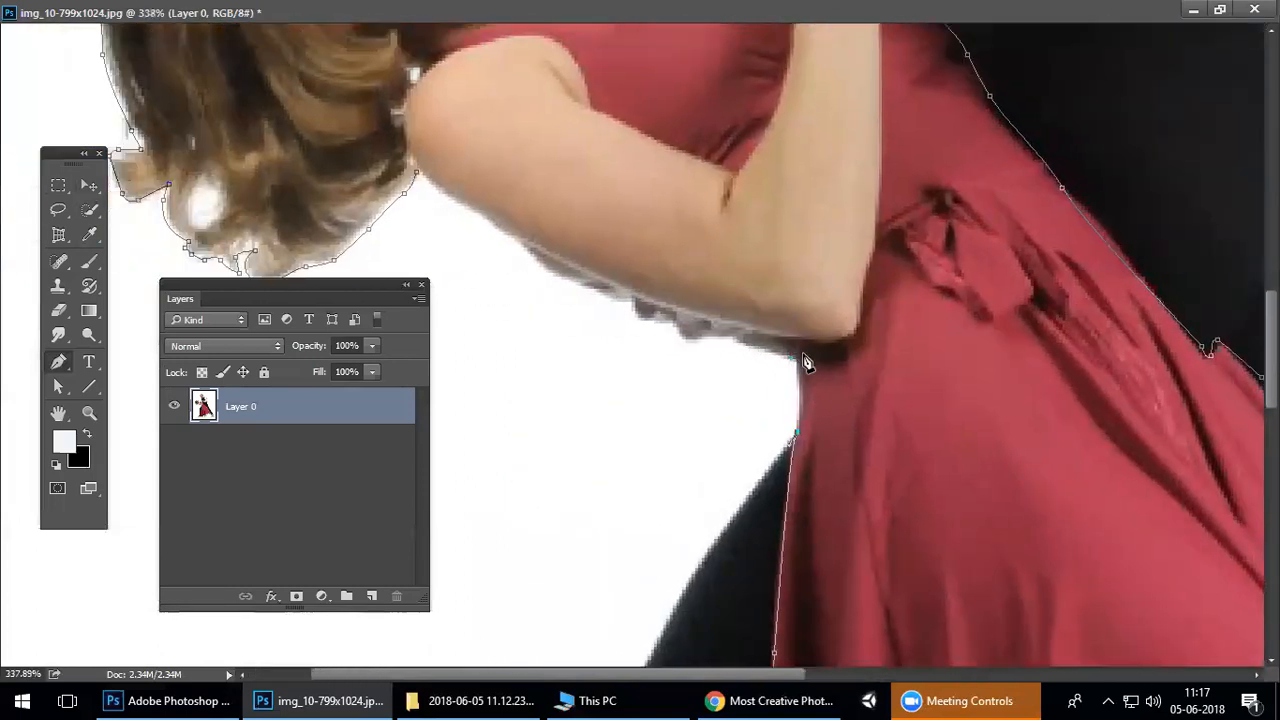
left_click(797, 344)
left_click_drag(708, 317, 698, 320)
left_click_drag(734, 386, 882, 474)
left_click_drag(623, 302, 540, 240)
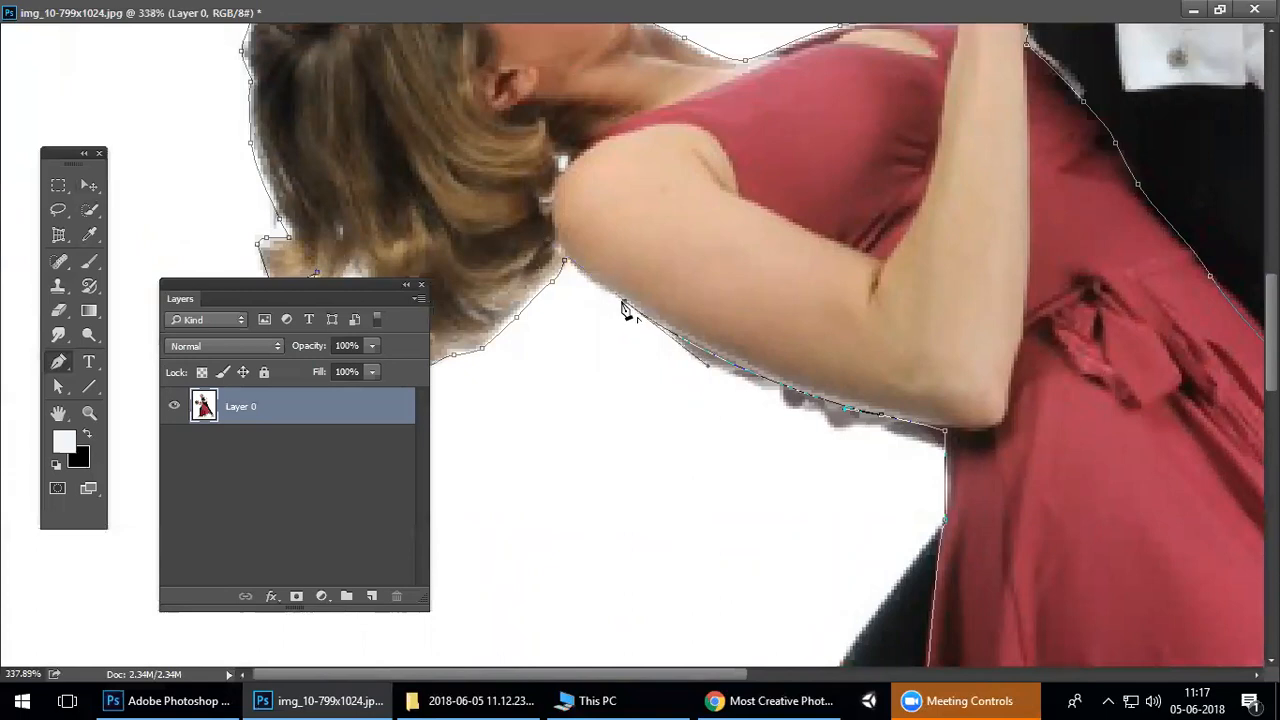
scroll(622, 307, "up", 1)
left_click(564, 288)
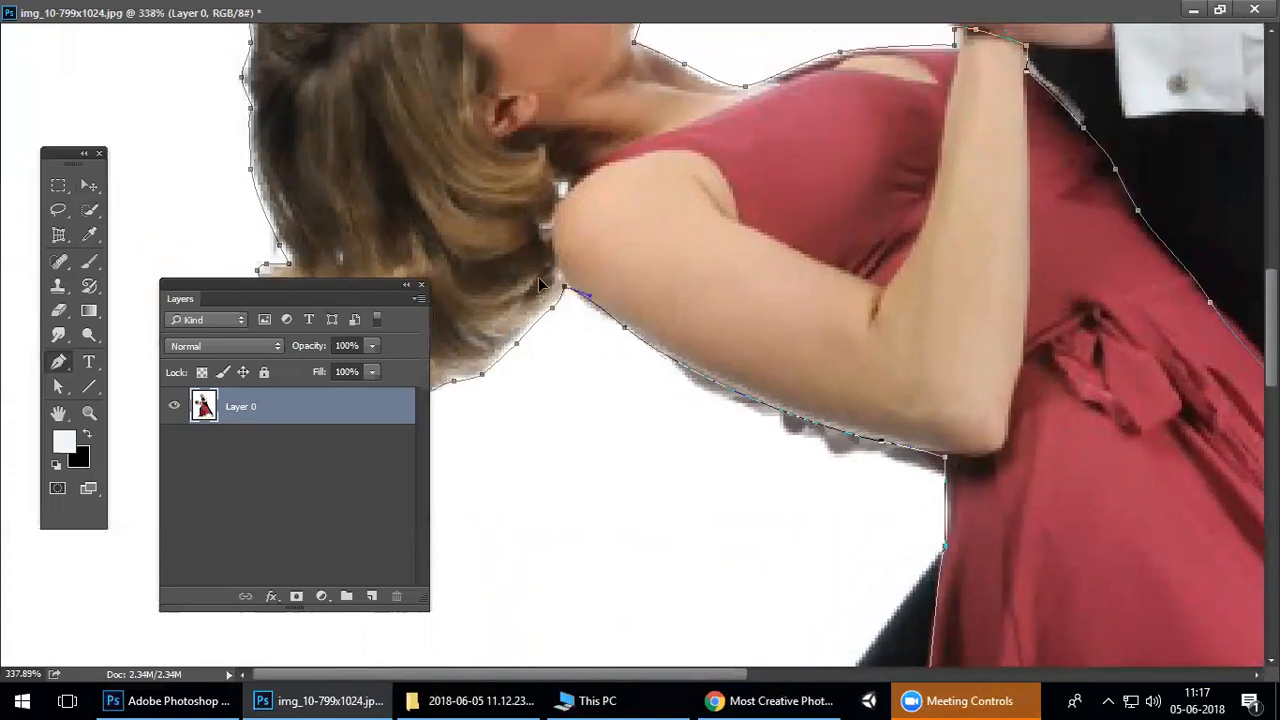
Dock the image window with the whole couple in view and move the Layers panel clear of the picture.
scroll(922, 390, "down", 16)
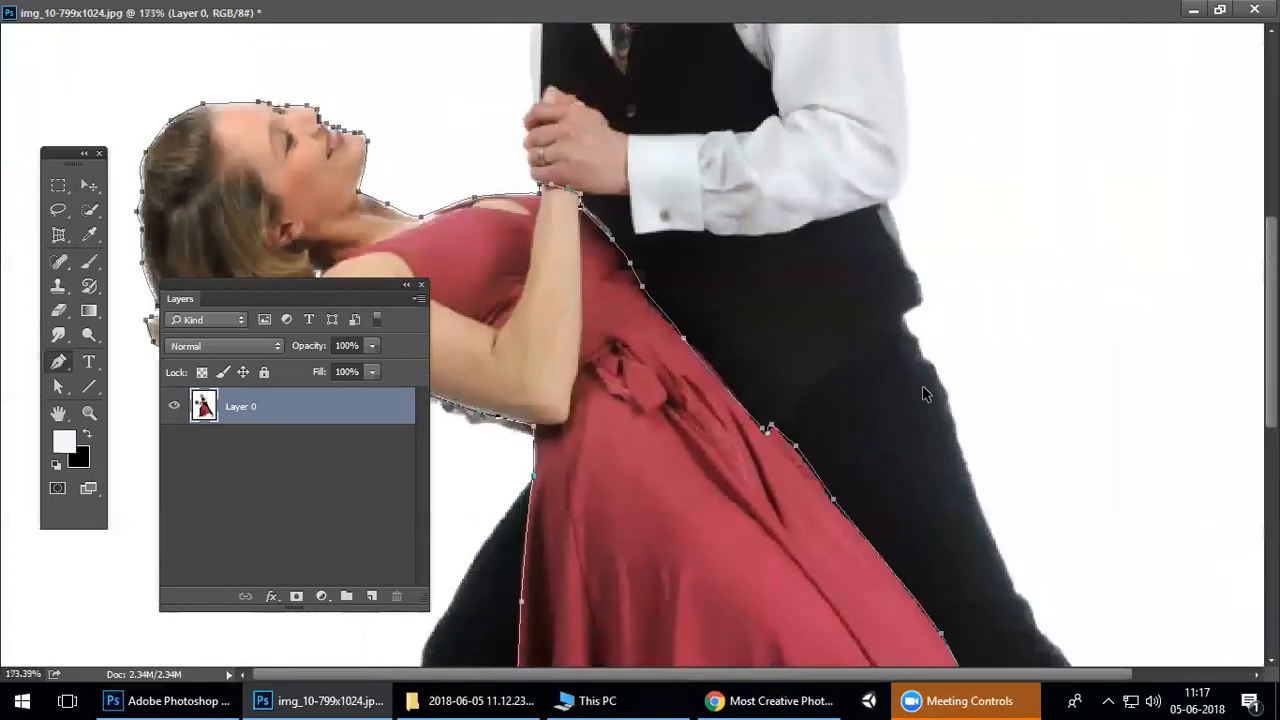
left_click(1219, 9)
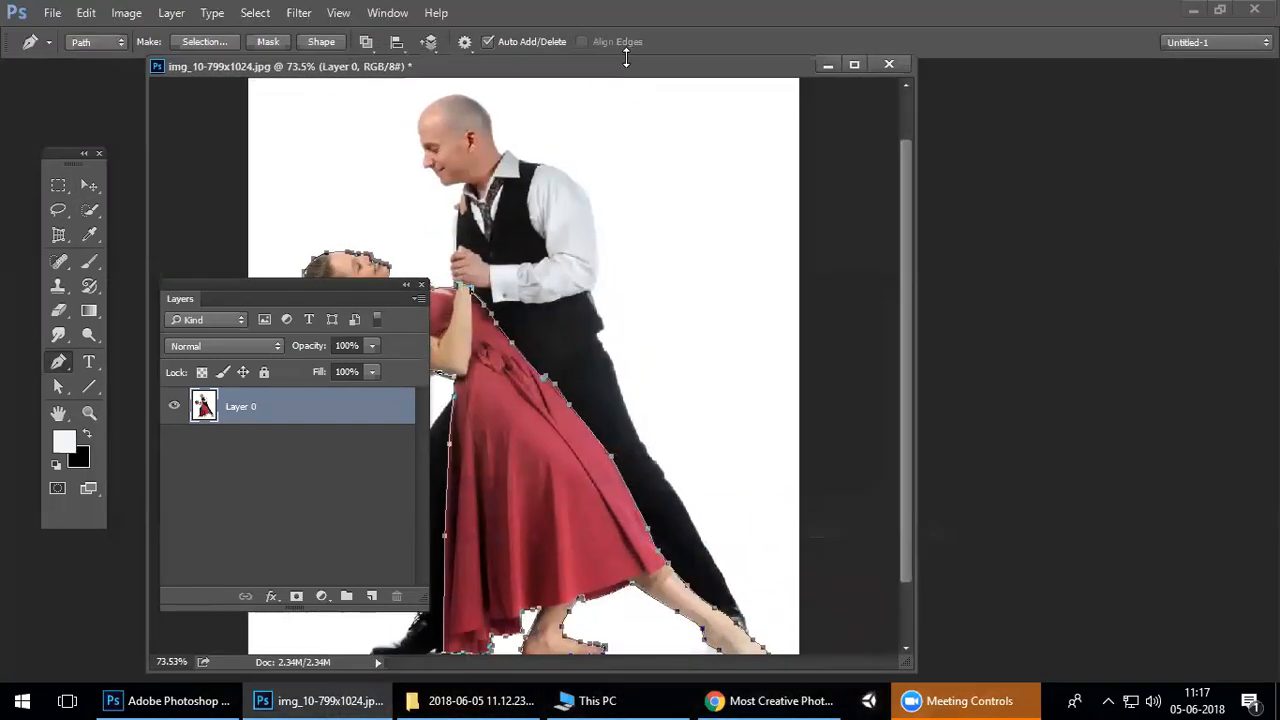
double_click(630, 68)
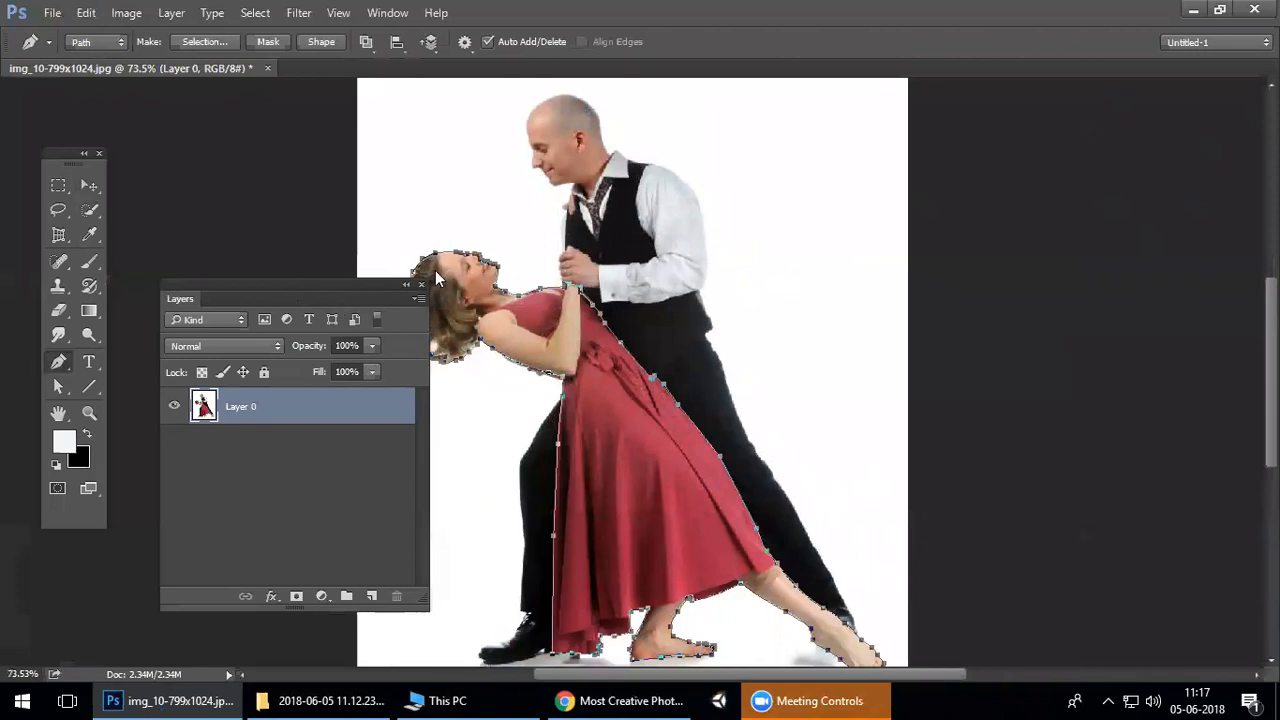
left_click_drag(395, 284, 1200, 175)
scroll(882, 332, "down", 3)
scroll(883, 333, "up", 2)
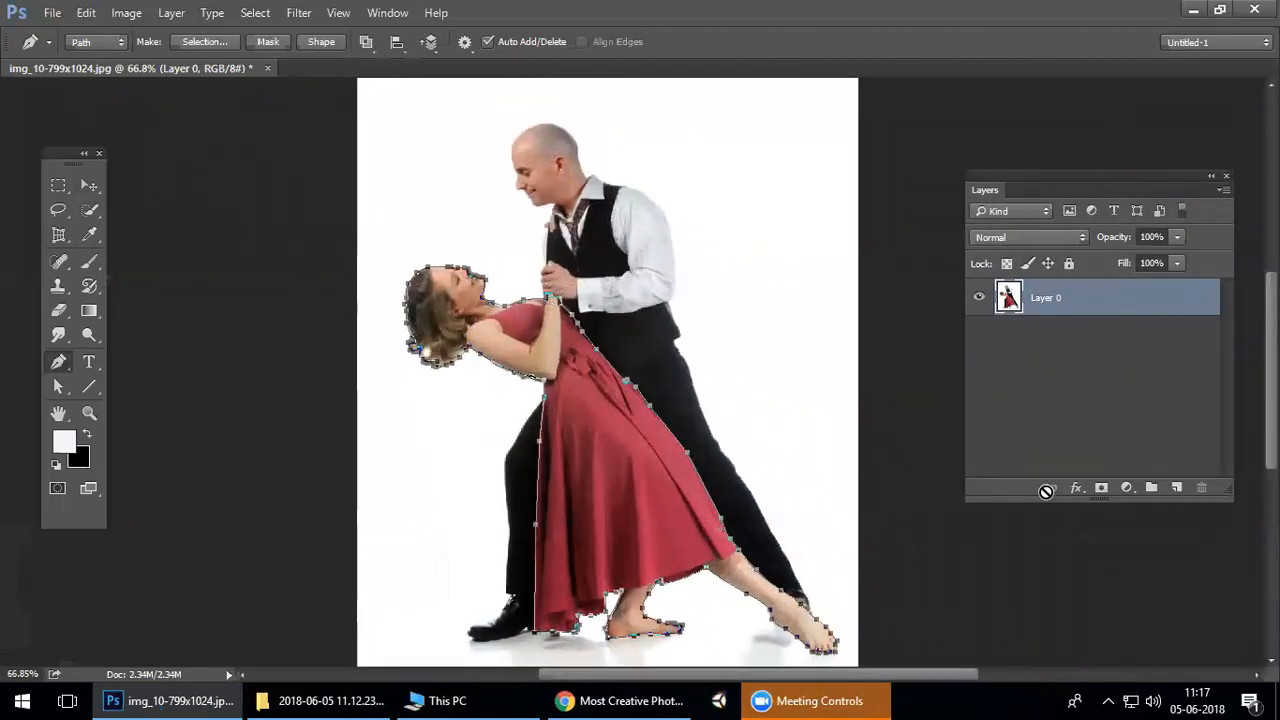
Convert the woman's path to a selection and use it to mask Layer 0, keeping an unmasked duplicate layer beneath.
key("ctrl+Return")
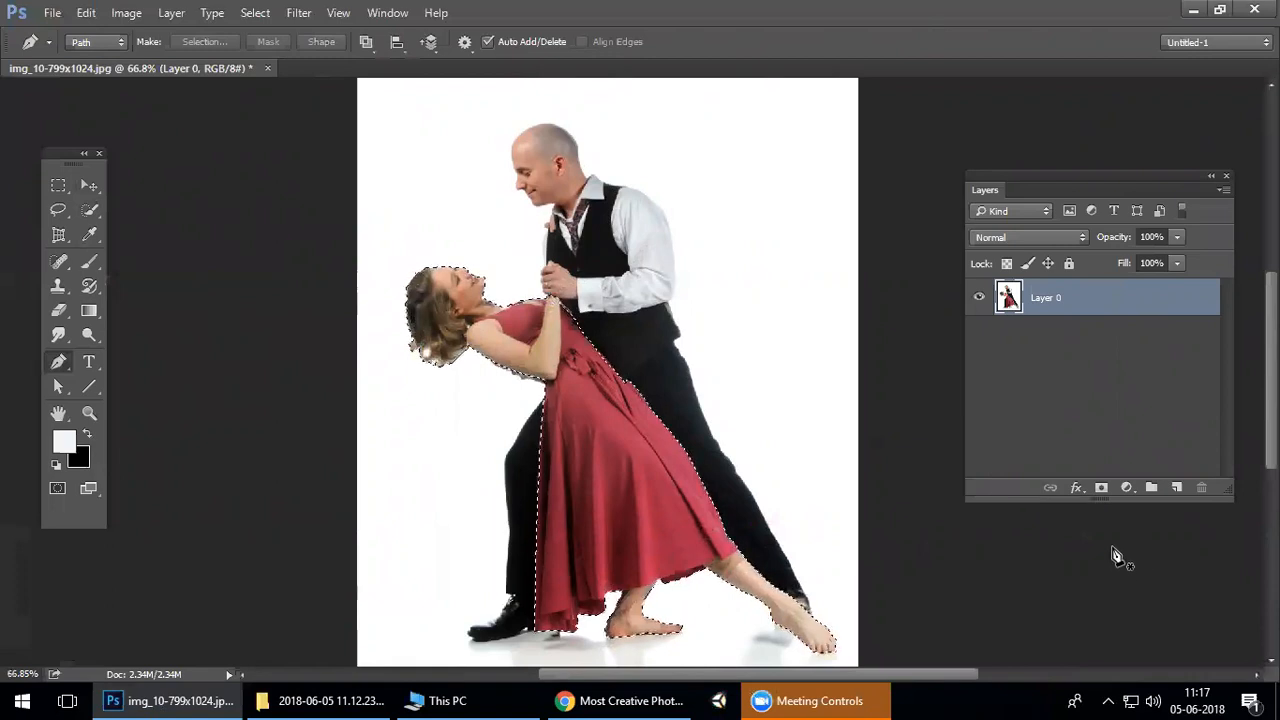
left_click_drag(1101, 306, 1104, 335)
left_click(1088, 290)
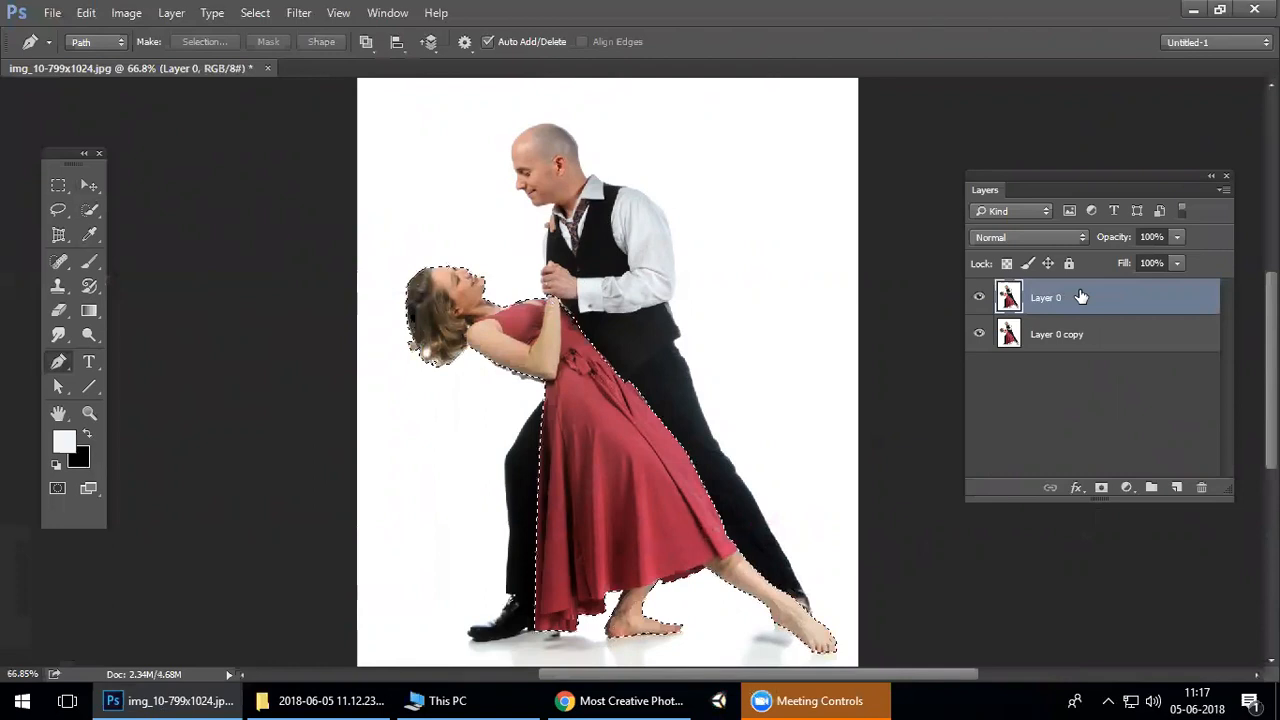
left_click(1101, 488)
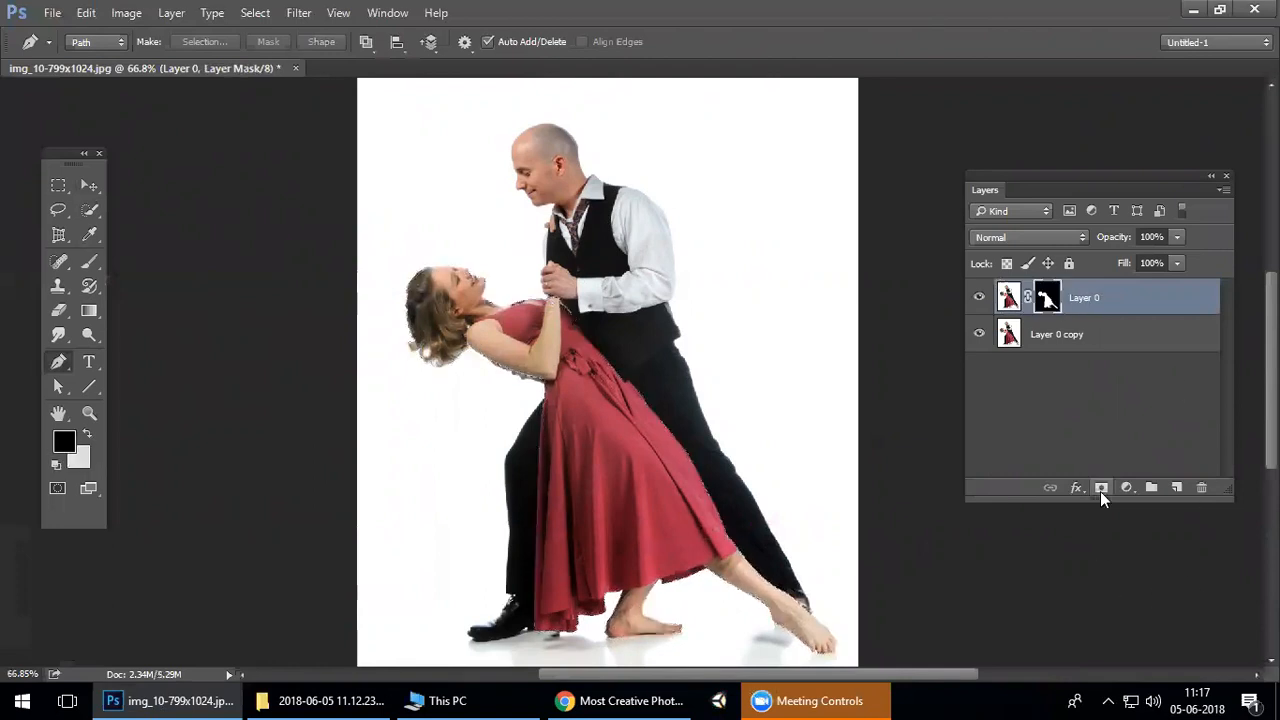
Toggle the visibility of the masked layer and the unmasked copy to check the woman's cutout, leaving both shown.
left_click(89, 186)
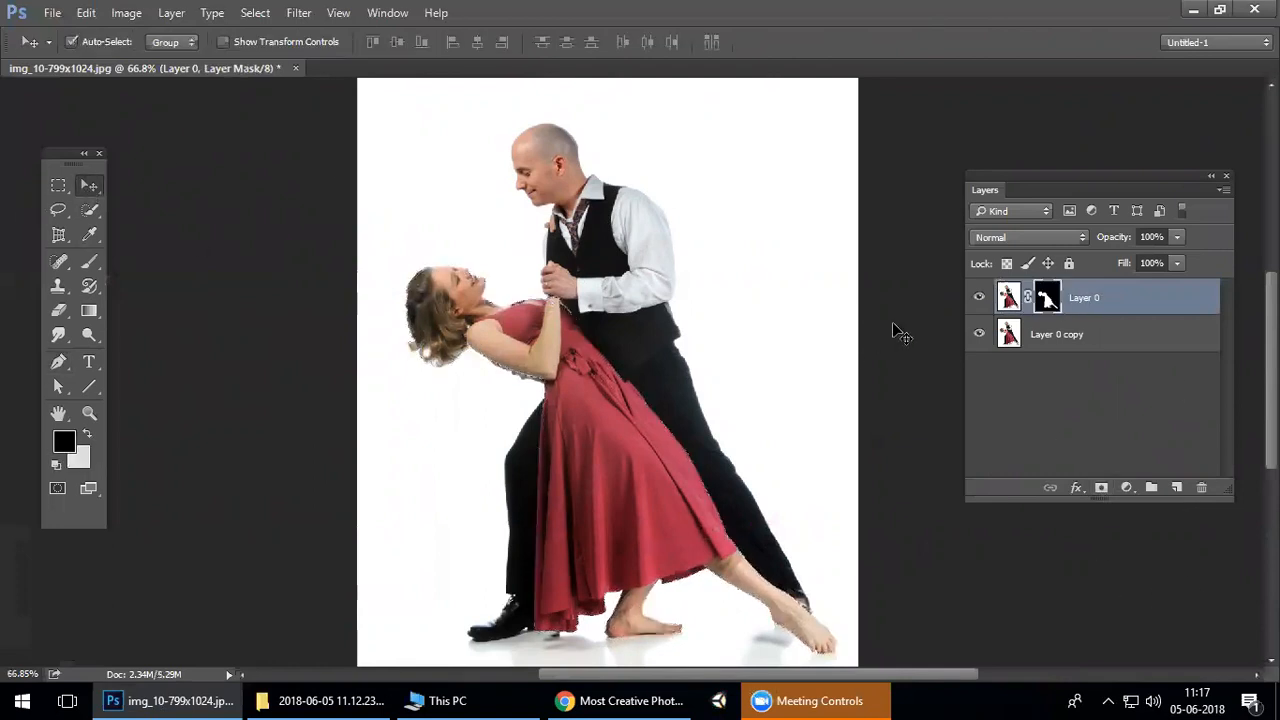
left_click(979, 336)
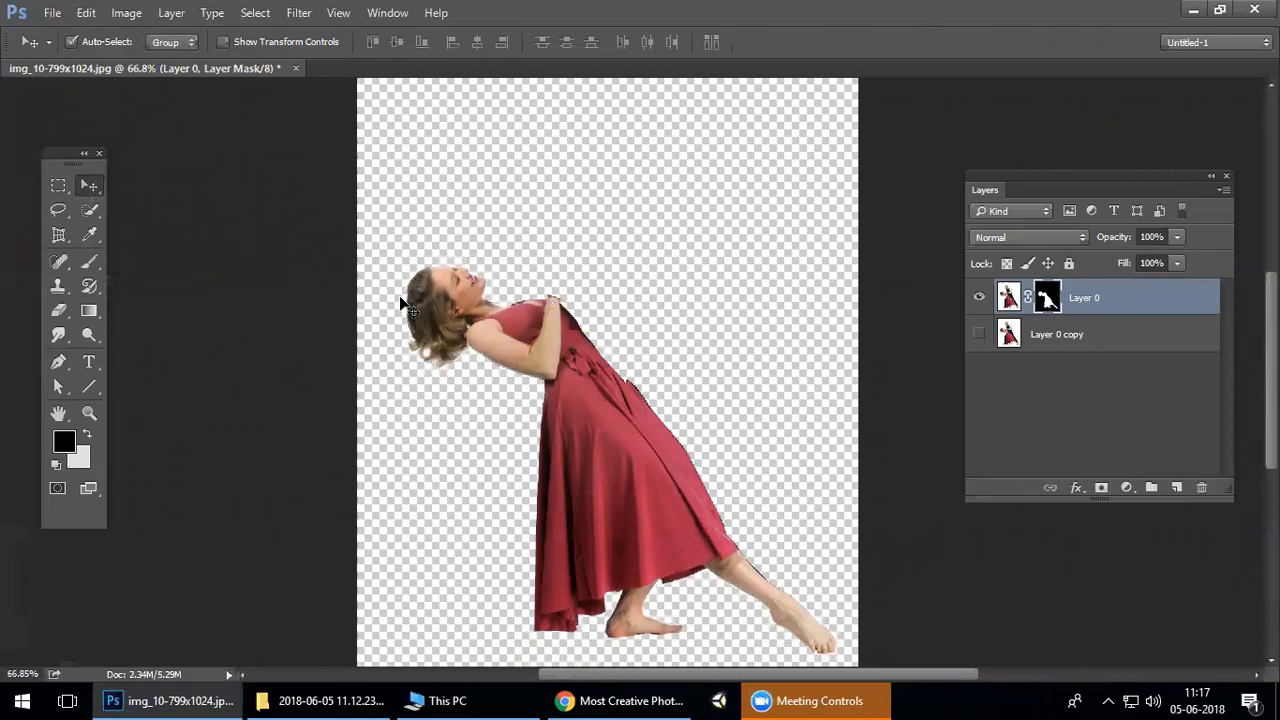
left_click(979, 297)
left_click(979, 297)
left_click(979, 297)
left_click(979, 297)
left_click(1062, 345)
left_click(979, 297)
left_click(979, 297)
left_click(979, 336)
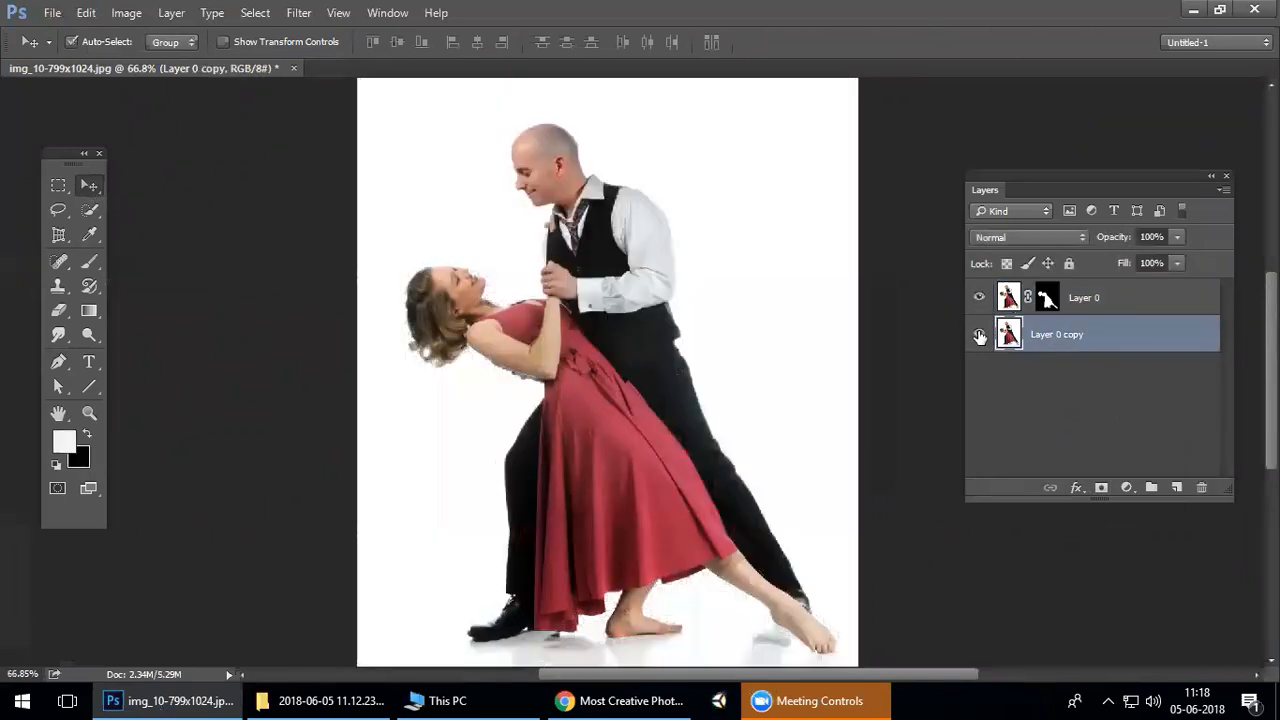
Duplicate the masked Layer 0.
left_click(1168, 299)
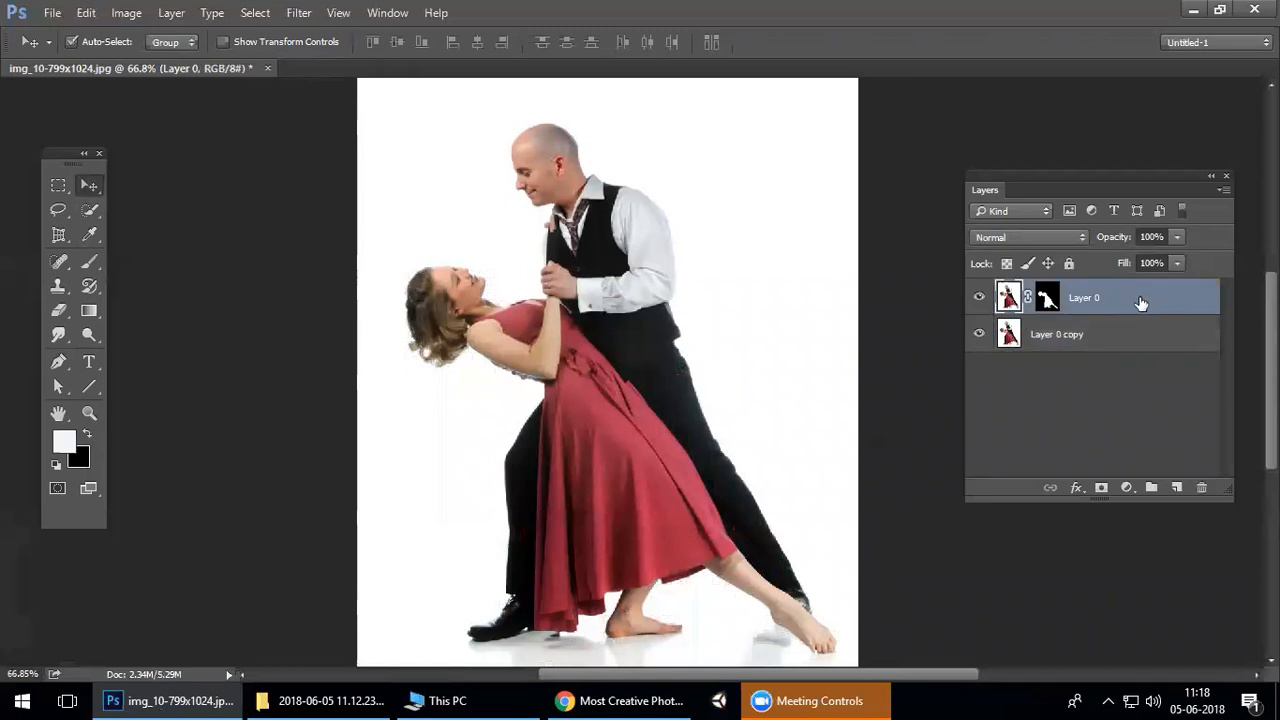
key("ctrl+j")
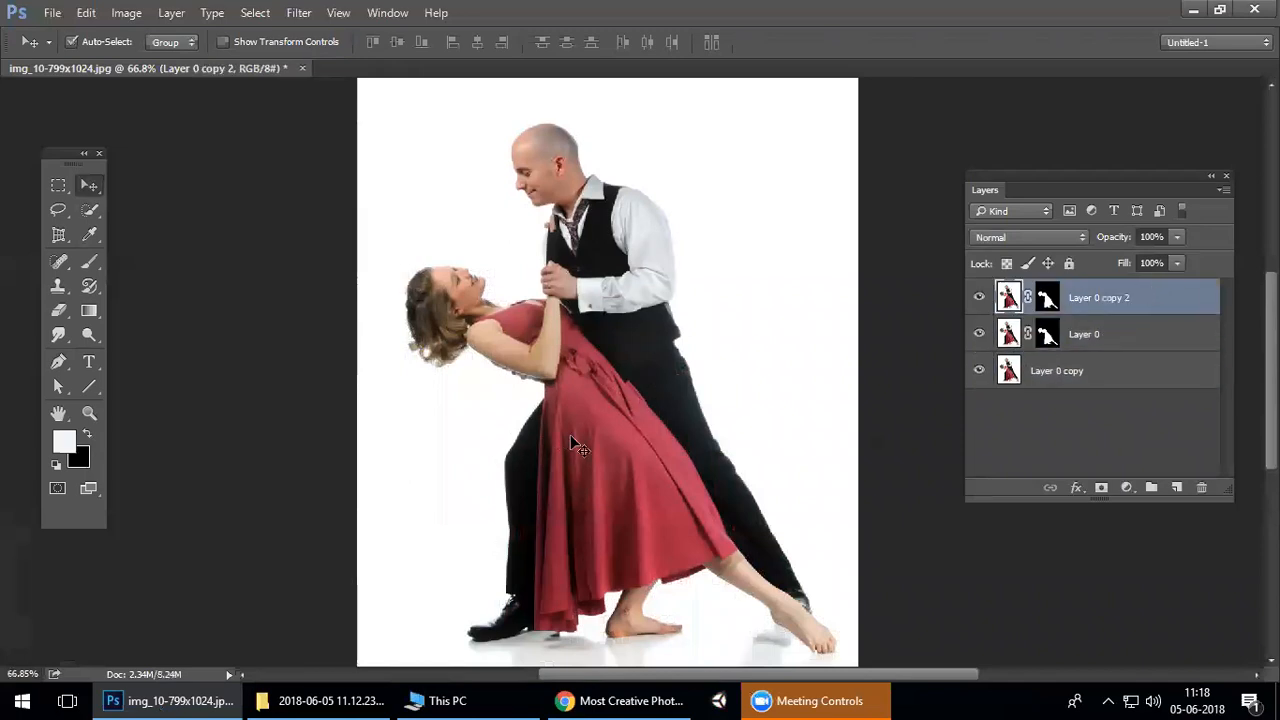
right_click(1048, 296)
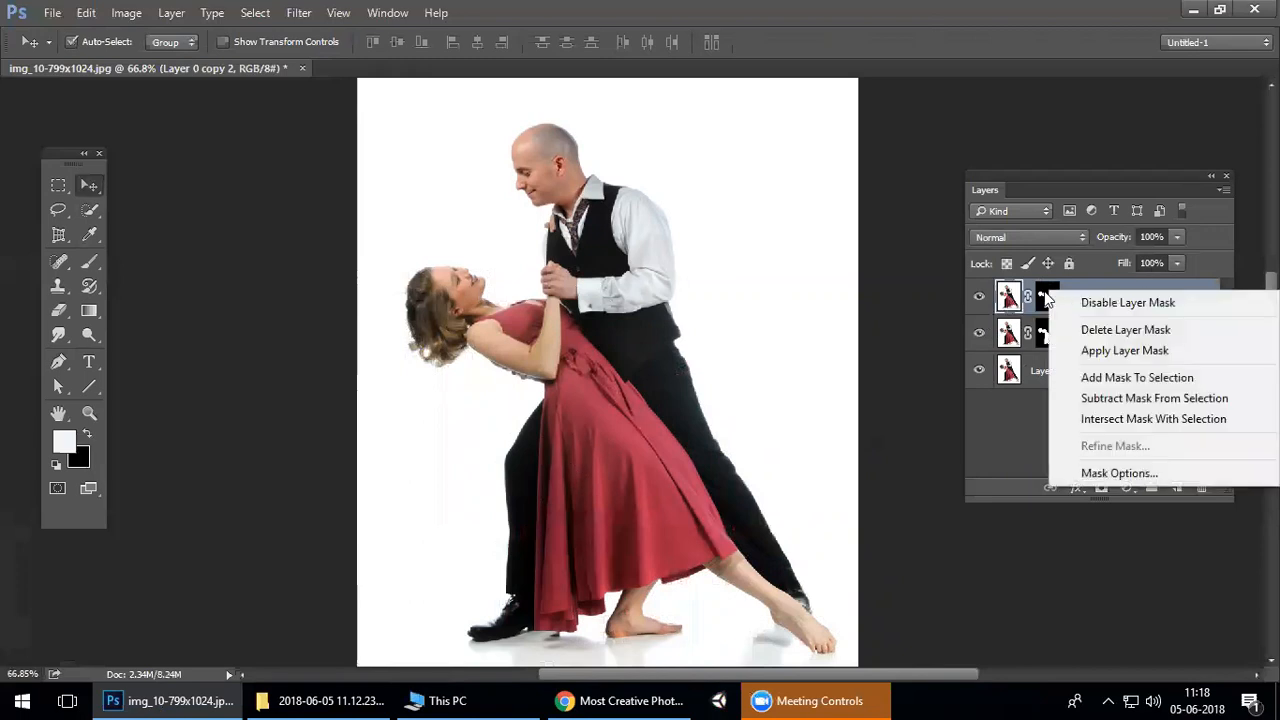
left_click(1143, 398)
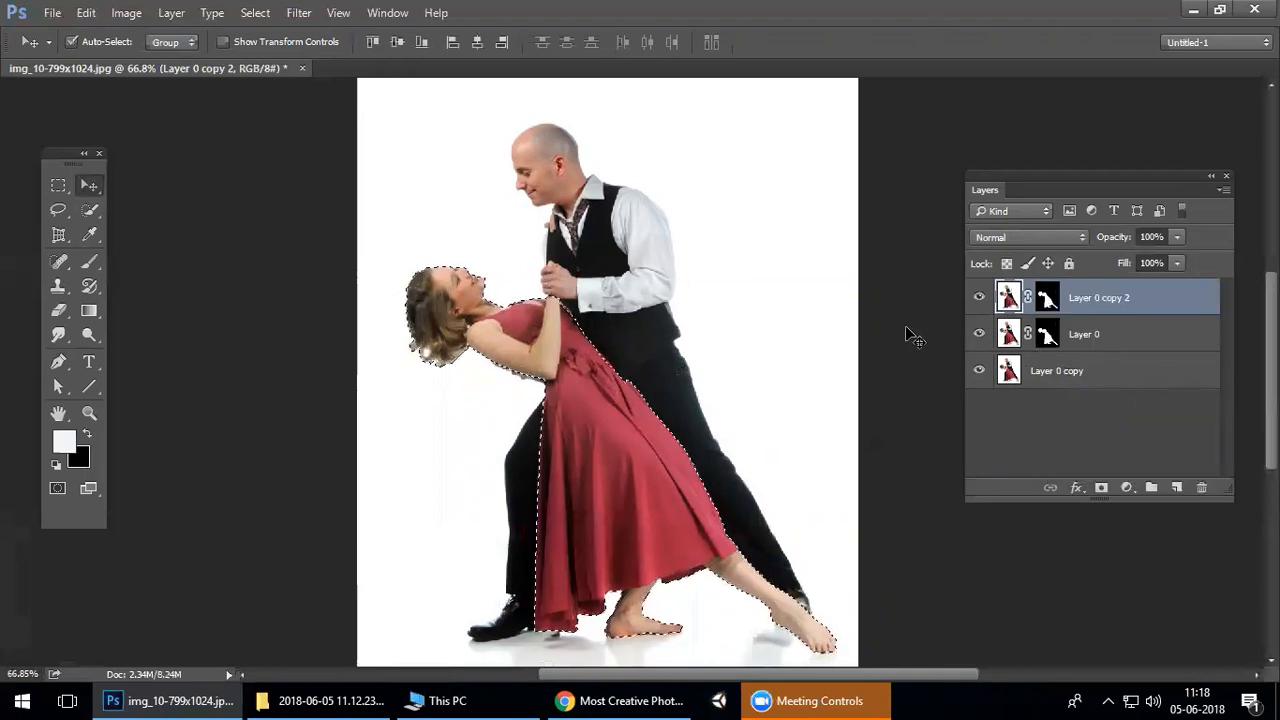
key("ctrl+shift+i")
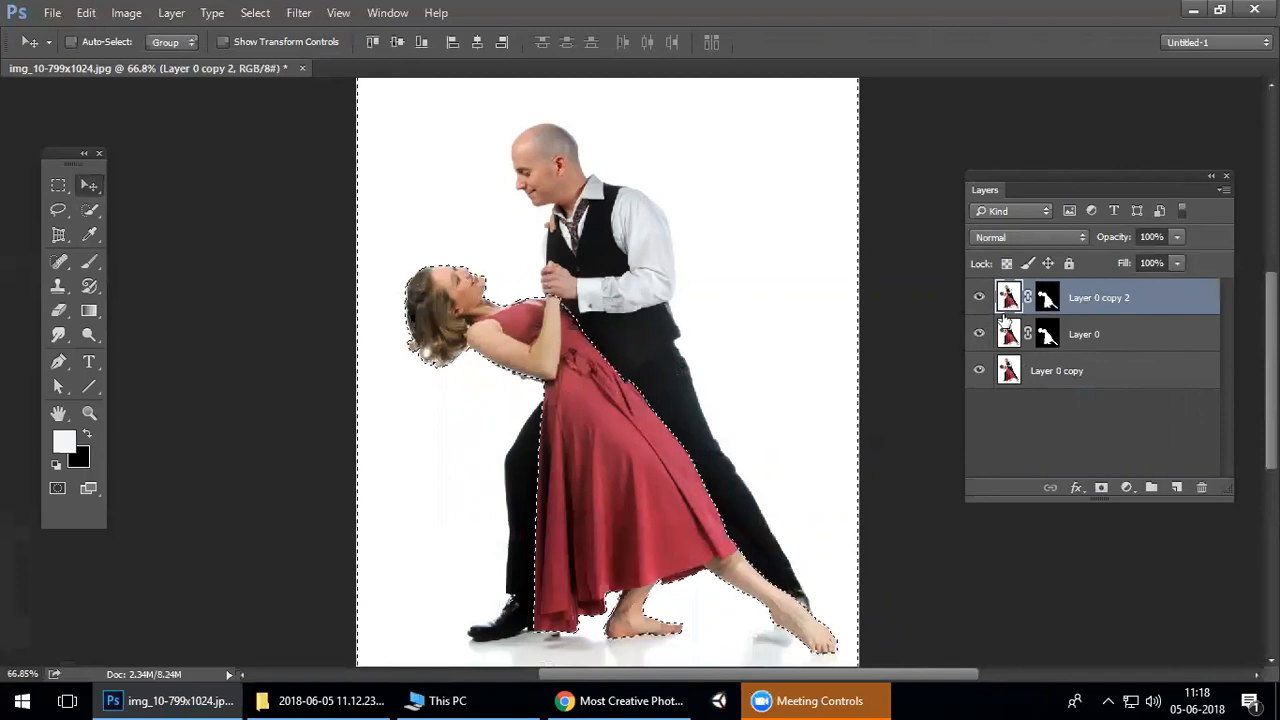
key("ctrl+d")
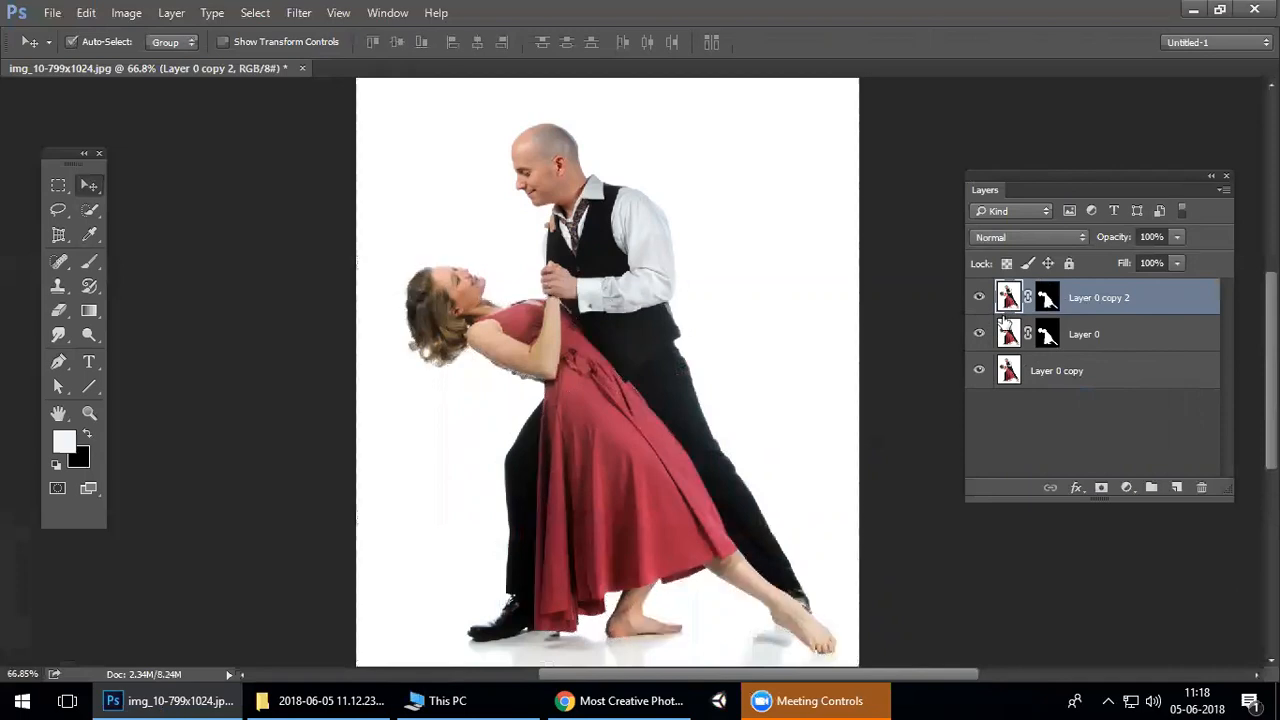
Select the man's head, upper body and rear leg with the Quick Selection tool, using brush size 35.
left_click(98, 203)
left_click(186, 213)
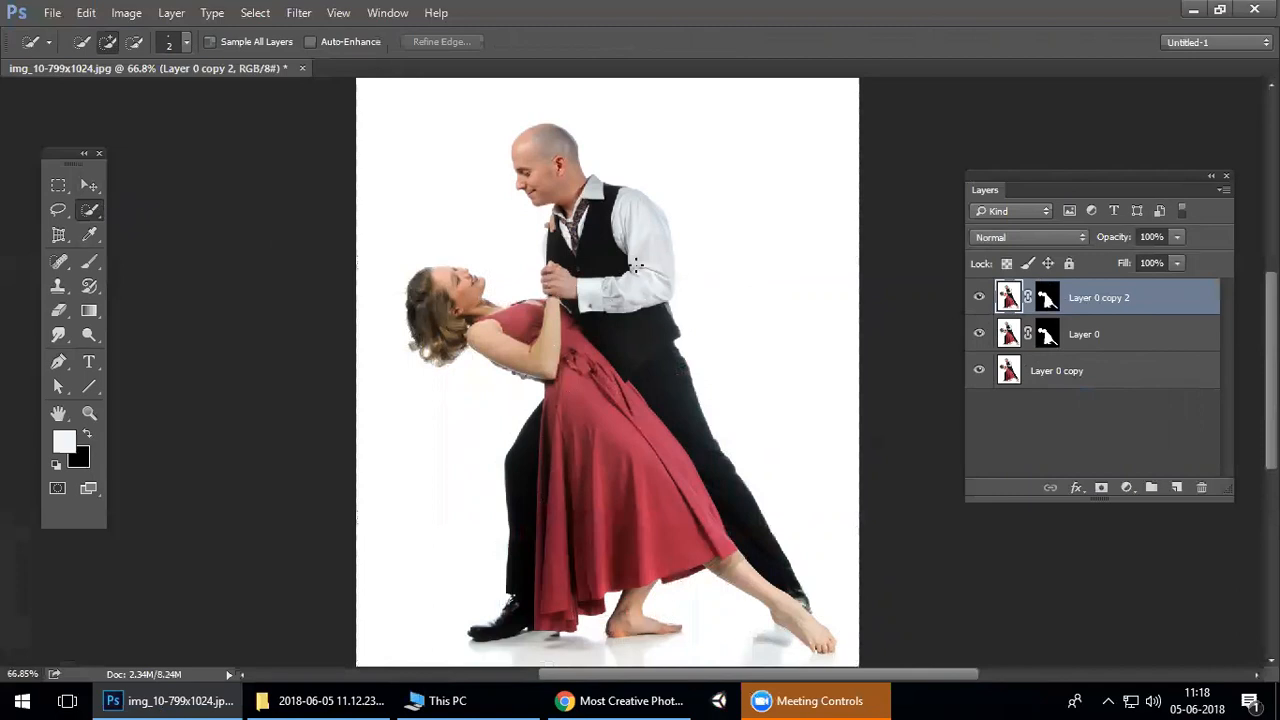
mouse_move(610, 281)
left_mouse_down()
mouse_move(531, 146)
mouse_move(641, 238)
mouse_move(625, 274)
mouse_move(575, 297)
mouse_move(667, 416)
left_mouse_up()
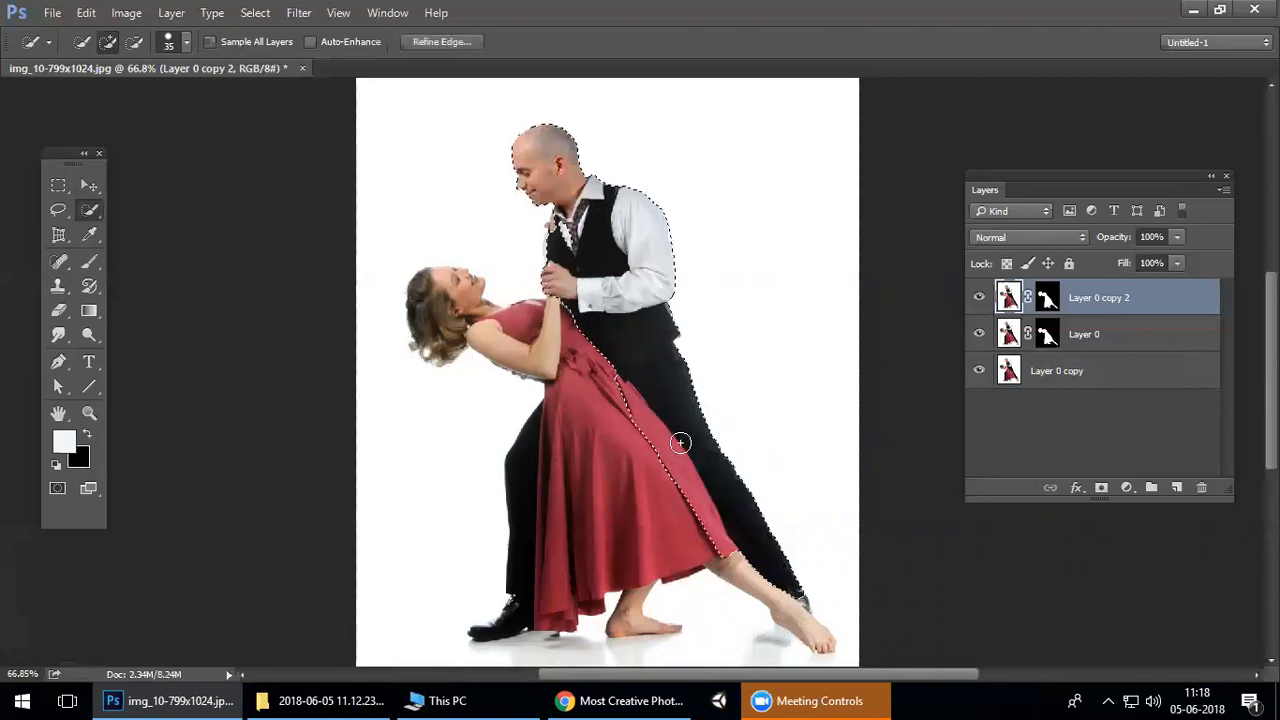
left_click_drag(653, 357, 680, 272)
scroll(750, 402, "up", 3)
left_click_drag(754, 409, 685, 458)
mouse_move(690, 391)
left_mouse_down()
mouse_move(720, 464)
mouse_move(707, 422)
mouse_move(714, 467)
mouse_move(689, 446)
mouse_move(646, 468)
mouse_move(596, 340)
mouse_move(541, 273)
left_mouse_up()
scroll(714, 467, "up", 3)
left_click_drag(652, 385, 646, 337)
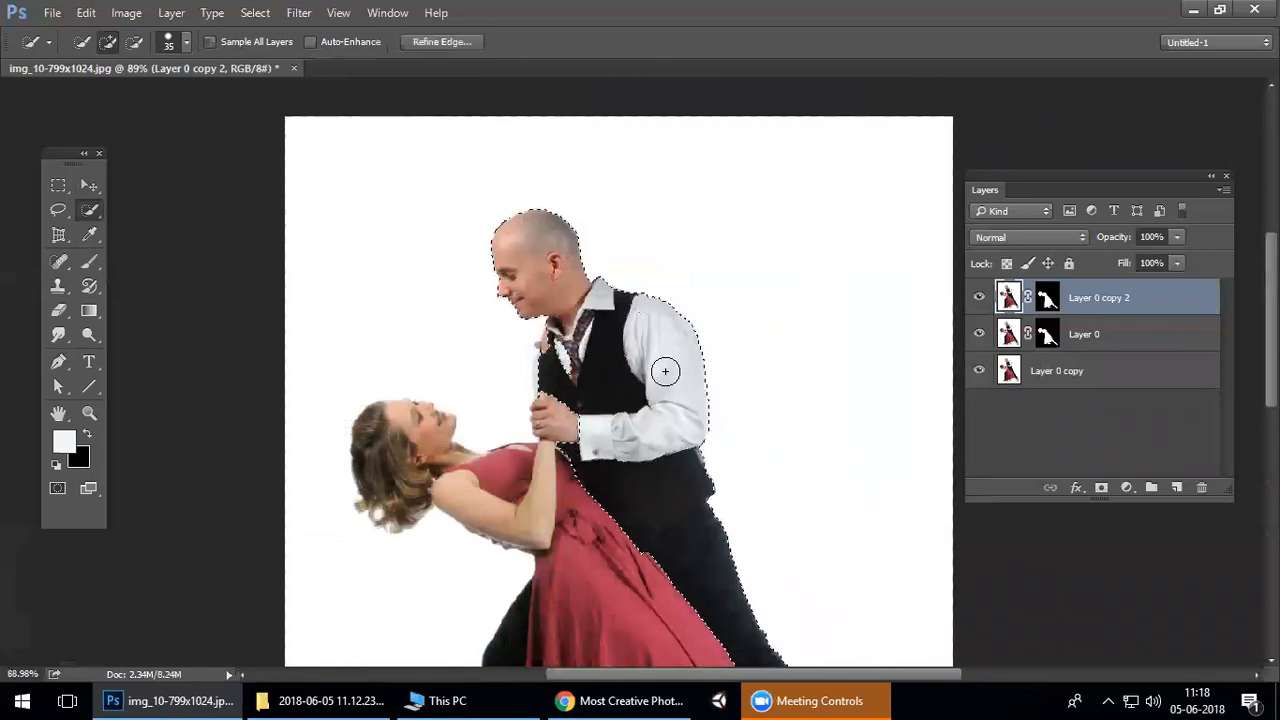
left_click_drag(597, 505, 731, 411)
left_click_drag(748, 341, 705, 310)
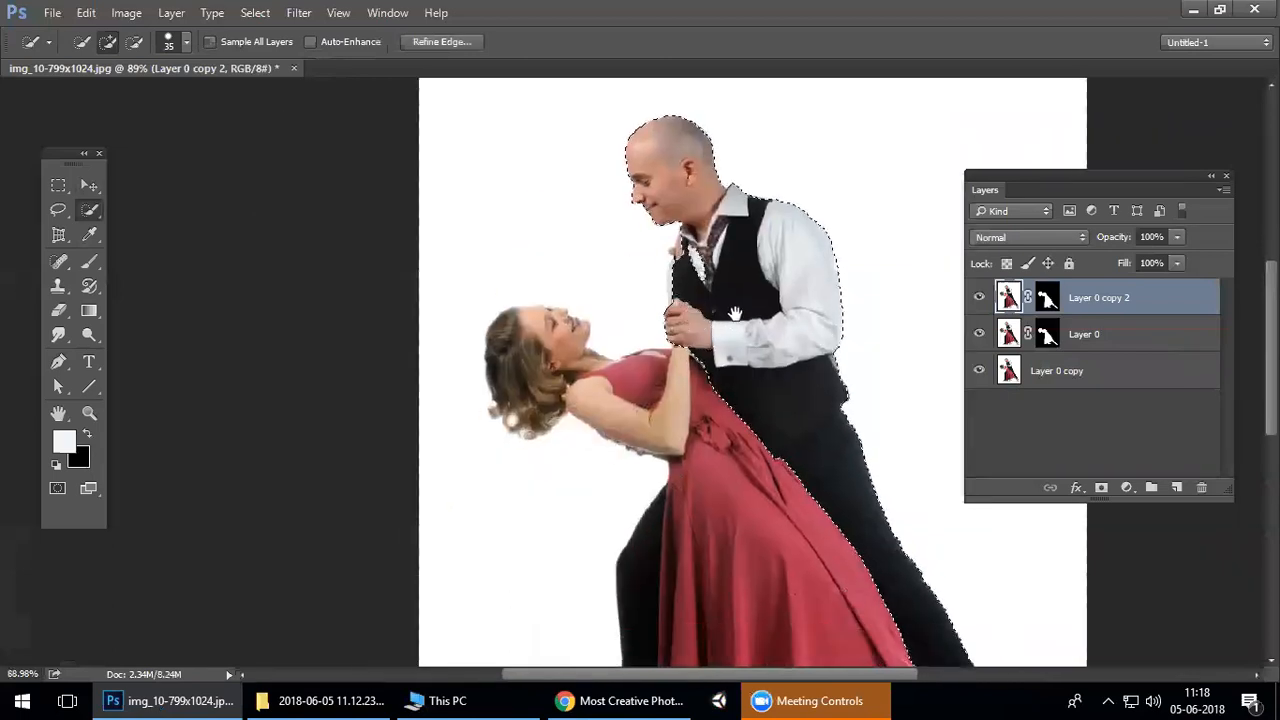
Refine the selection around the man's shirt front, collar and vest edge with the Quick Selection brush at size 10.
scroll(722, 300, "up", 3)
scroll(722, 300, "up", 4)
key("bracketleft")
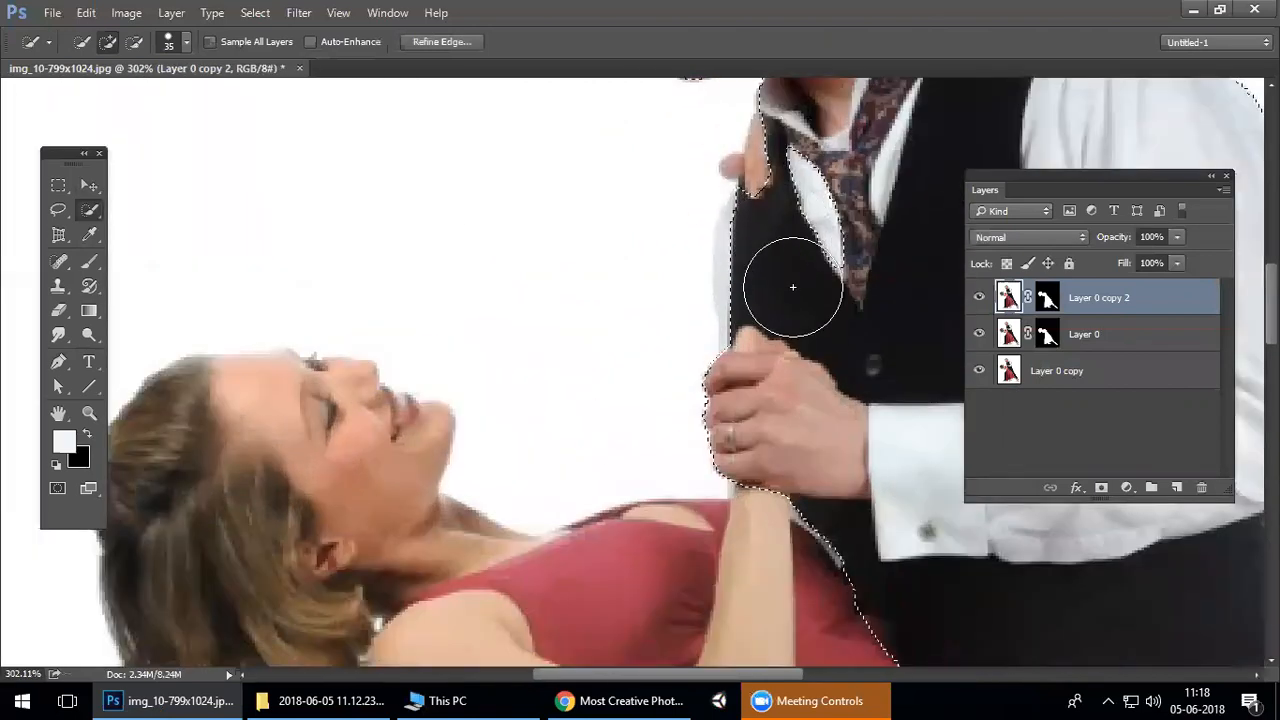
key("bracketleft")
key("bracketleft")
key("bracketleft")
mouse_move(749, 223)
left_mouse_down()
mouse_move(735, 251)
mouse_move(753, 178)
left_mouse_up()
left_click_drag(828, 265, 791, 314)
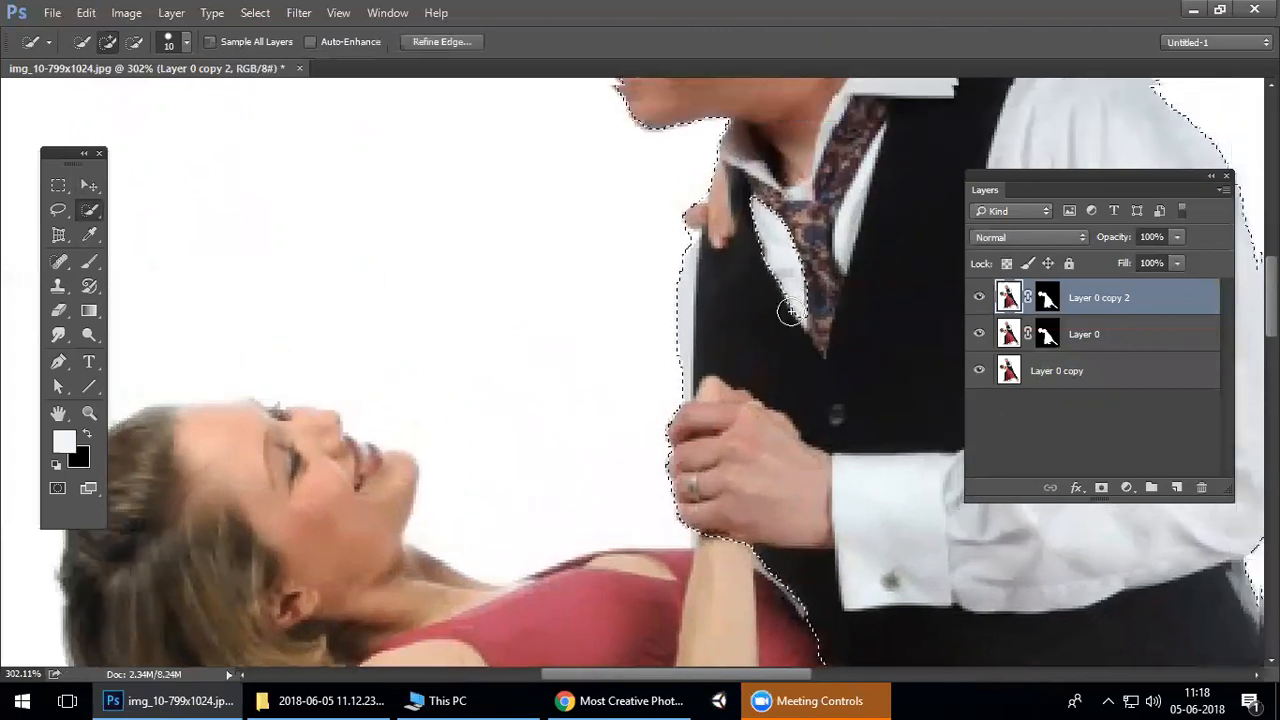
Add the man's other trouser leg and shoe behind the dress to the selection.
scroll(780, 220, "down", 4)
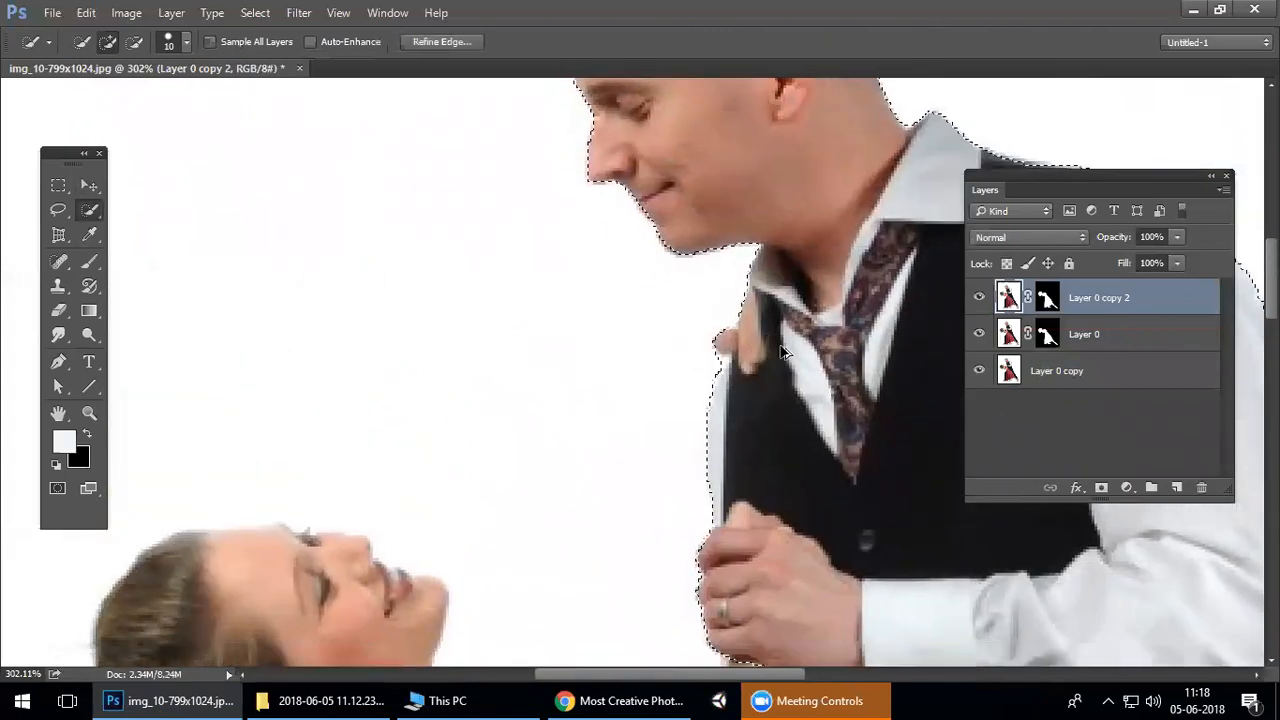
scroll(804, 393, "down", 6)
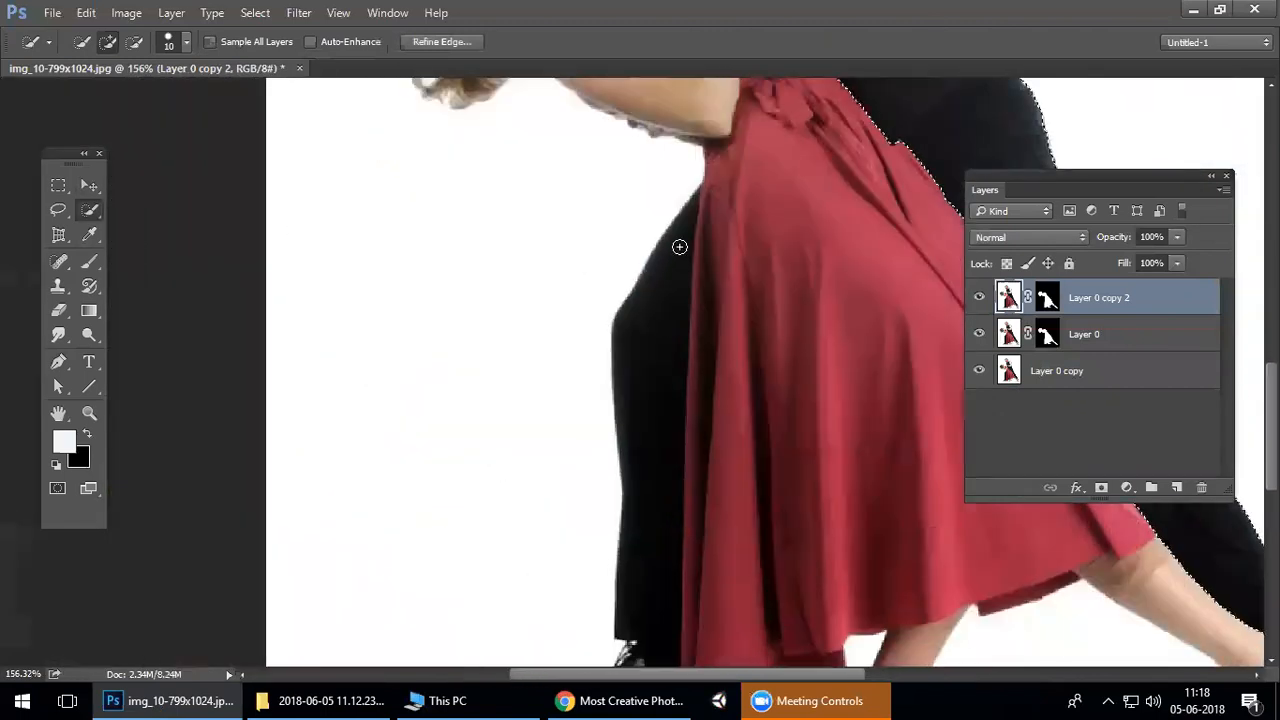
left_click_drag(660, 316, 634, 443)
scroll(637, 400, "down", 3)
left_click_drag(640, 343, 646, 371)
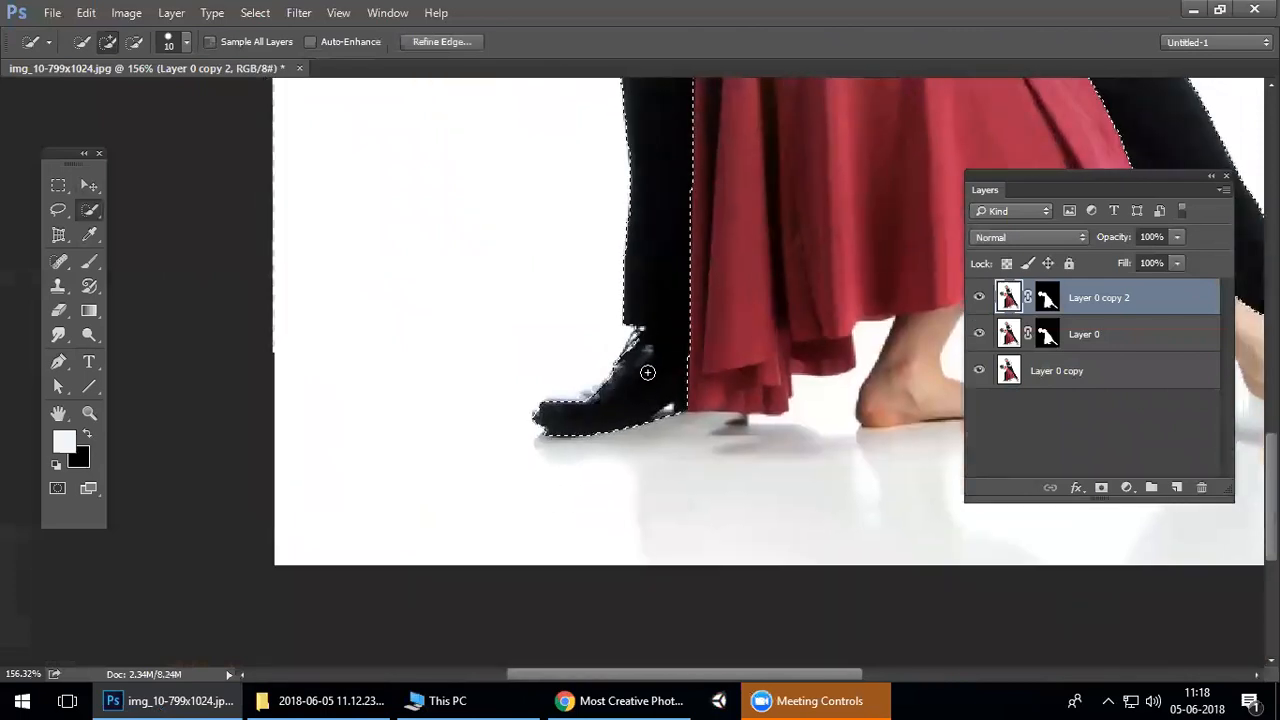
scroll(730, 232, "down", 4)
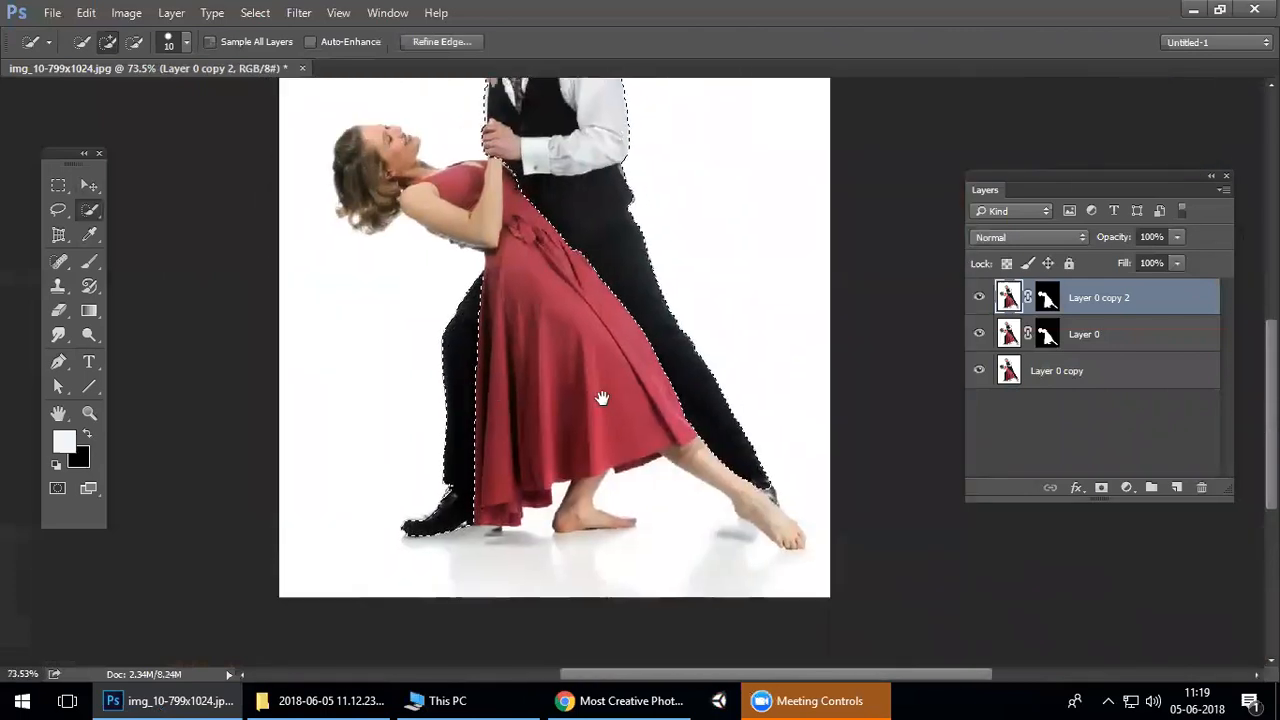
Add the man's rear shoe behind the woman's outstretched foot to the selection, reducing the brush size to 3.
scroll(829, 470, "up", 6)
left_click_drag(725, 265, 738, 297)
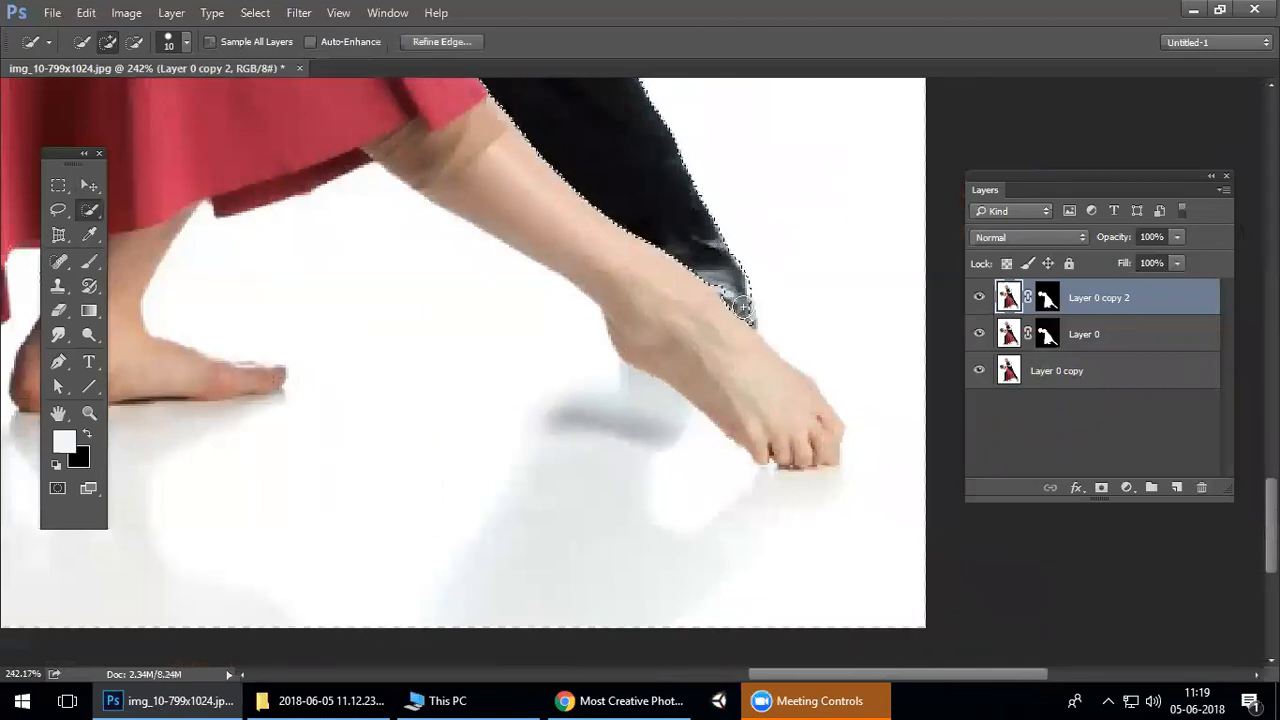
scroll(770, 320, "down", 1)
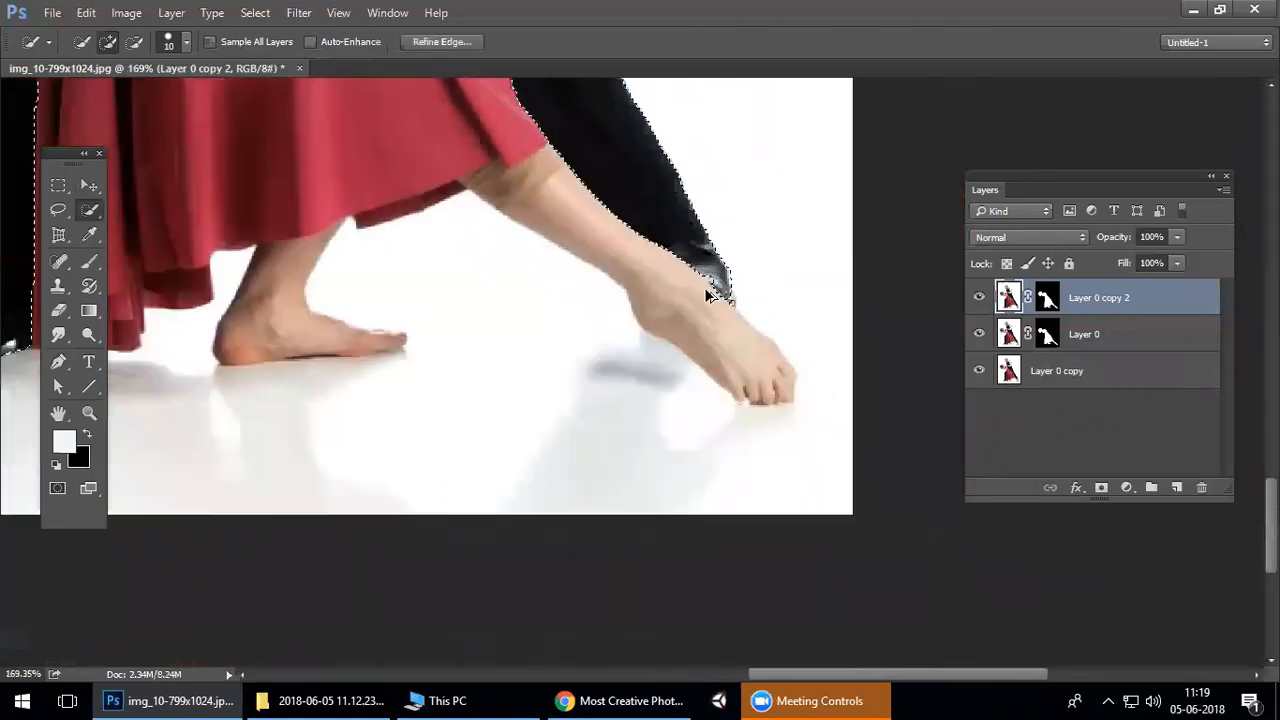
scroll(775, 318, "up", 6)
key("bracketleft")
key("bracketleft")
key("bracketleft")
key("bracketleft")
key("bracketleft")
key("bracketleft")
key("bracketleft")
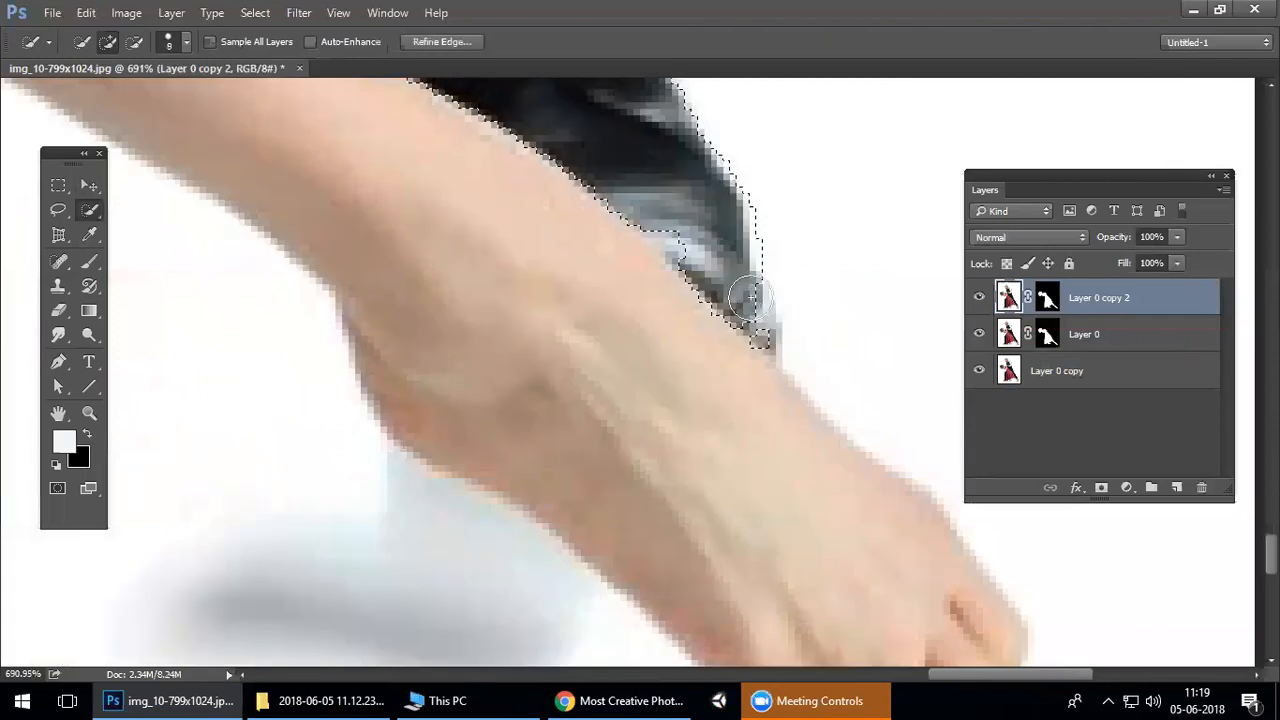
scroll(752, 320, "down", 7)
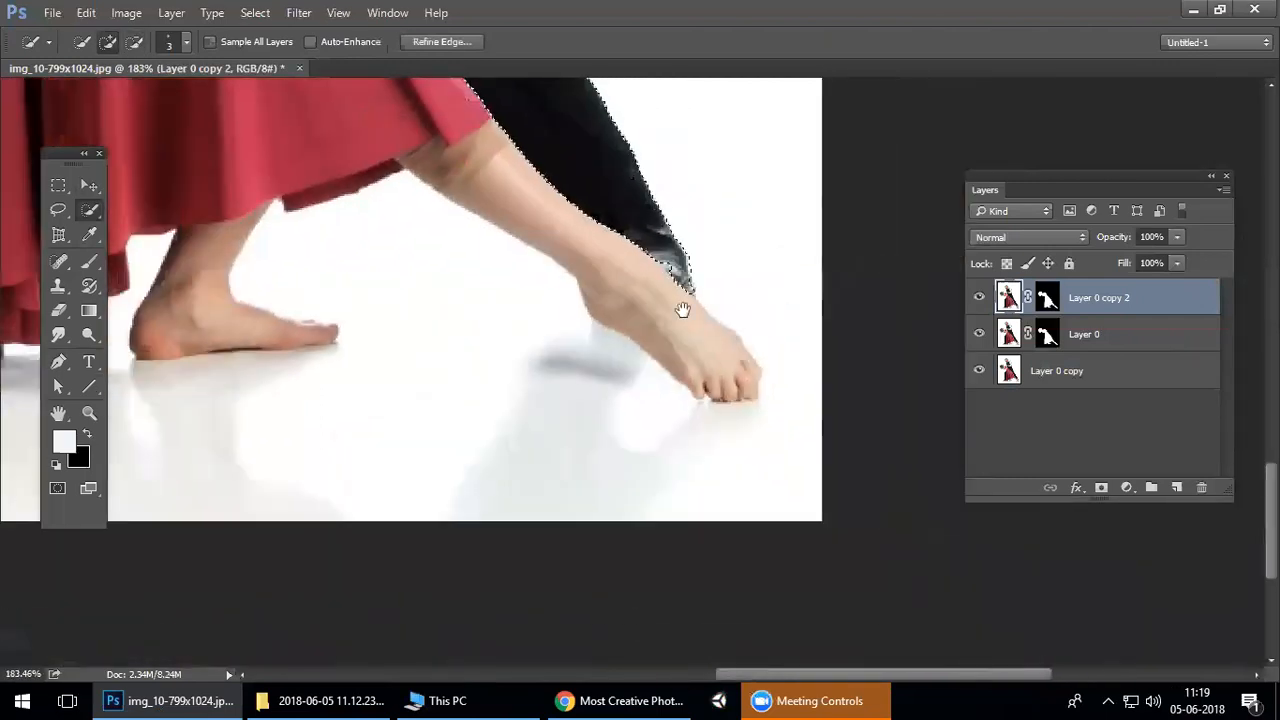
Review the man's selection outline up to his head and delete the masked Layer 0 copy 2.
left_click_drag(682, 310, 931, 703)
left_click_drag(585, 140, 849, 574)
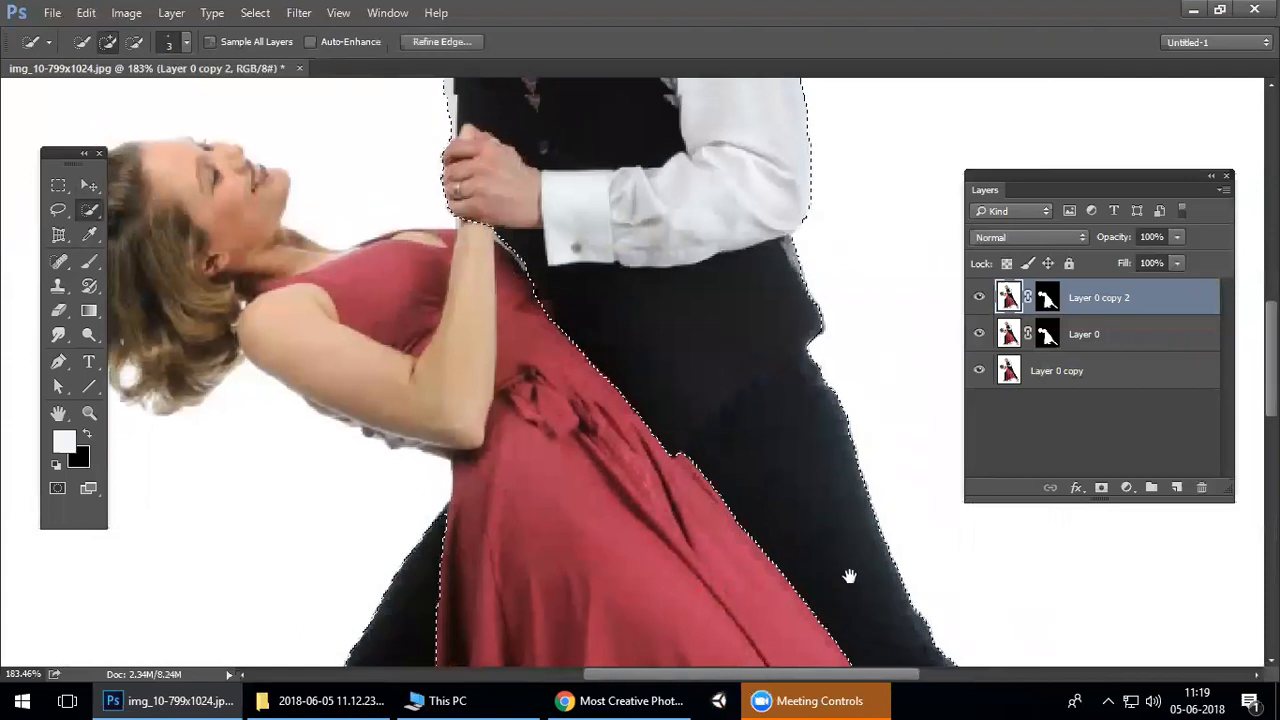
left_click_drag(780, 333, 831, 583)
scroll(759, 396, "down", 2)
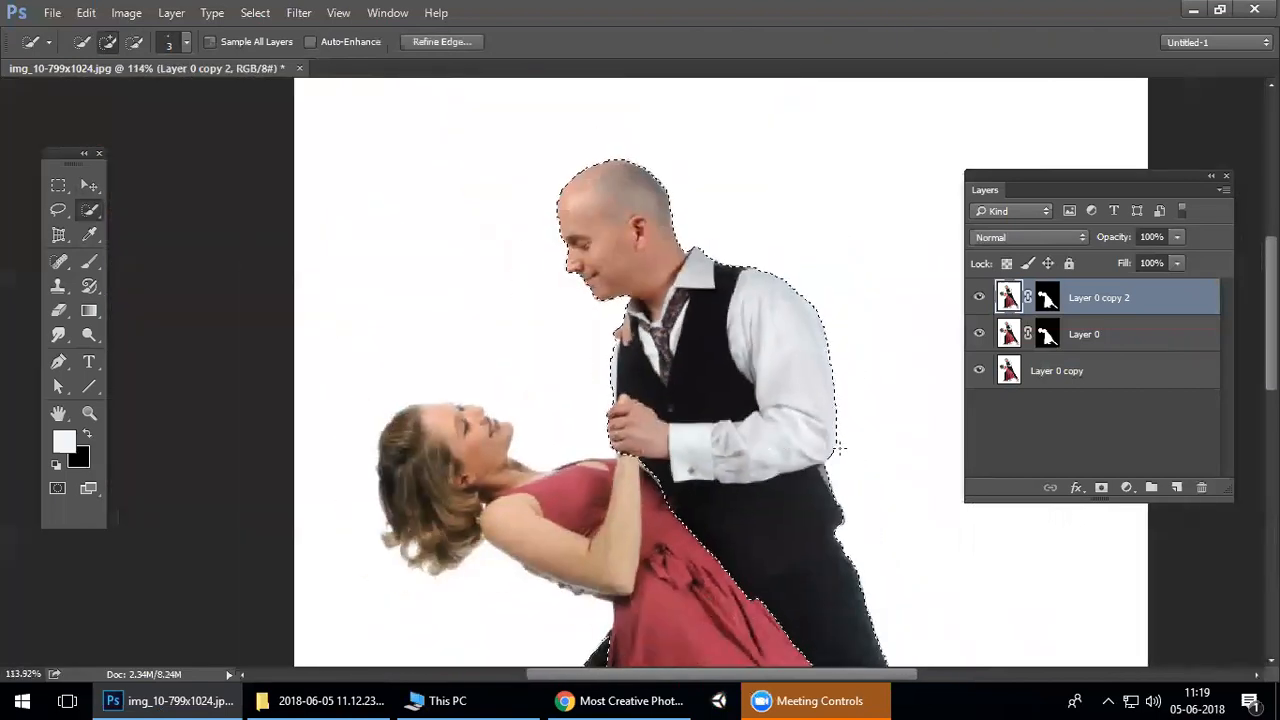
left_click(1161, 340)
left_click(1166, 308)
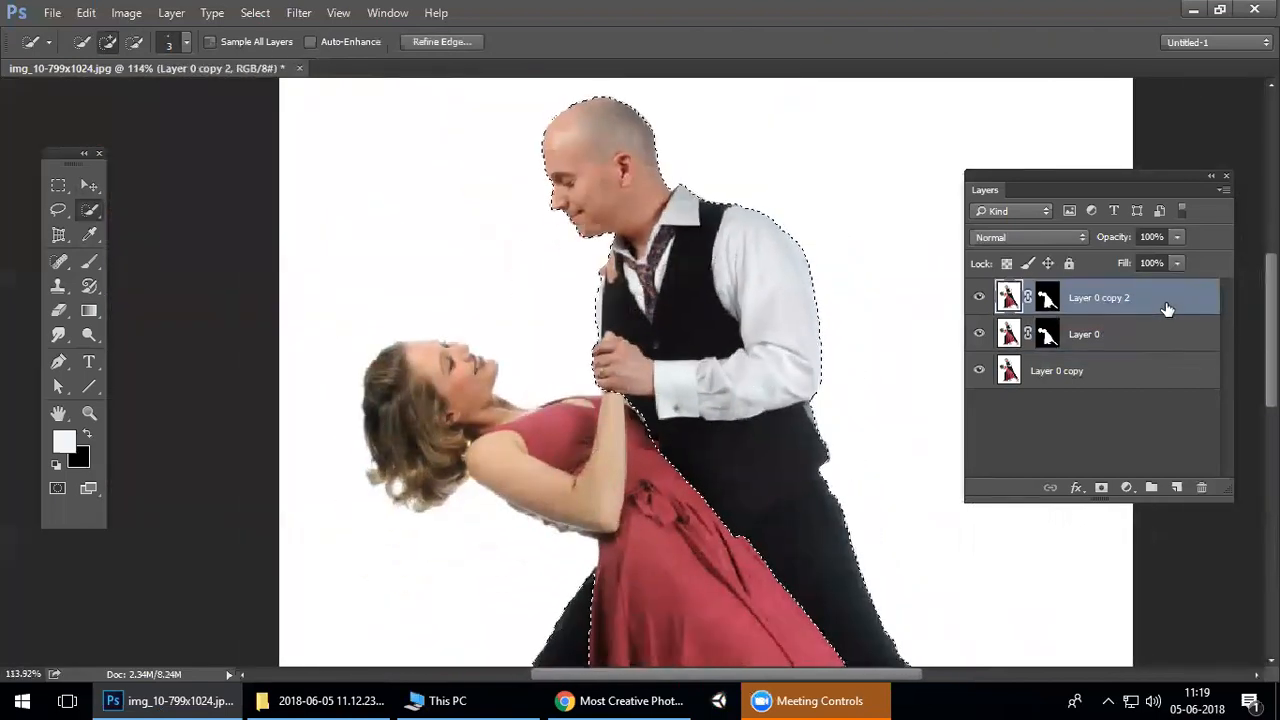
left_click_drag(1137, 297, 1201, 486)
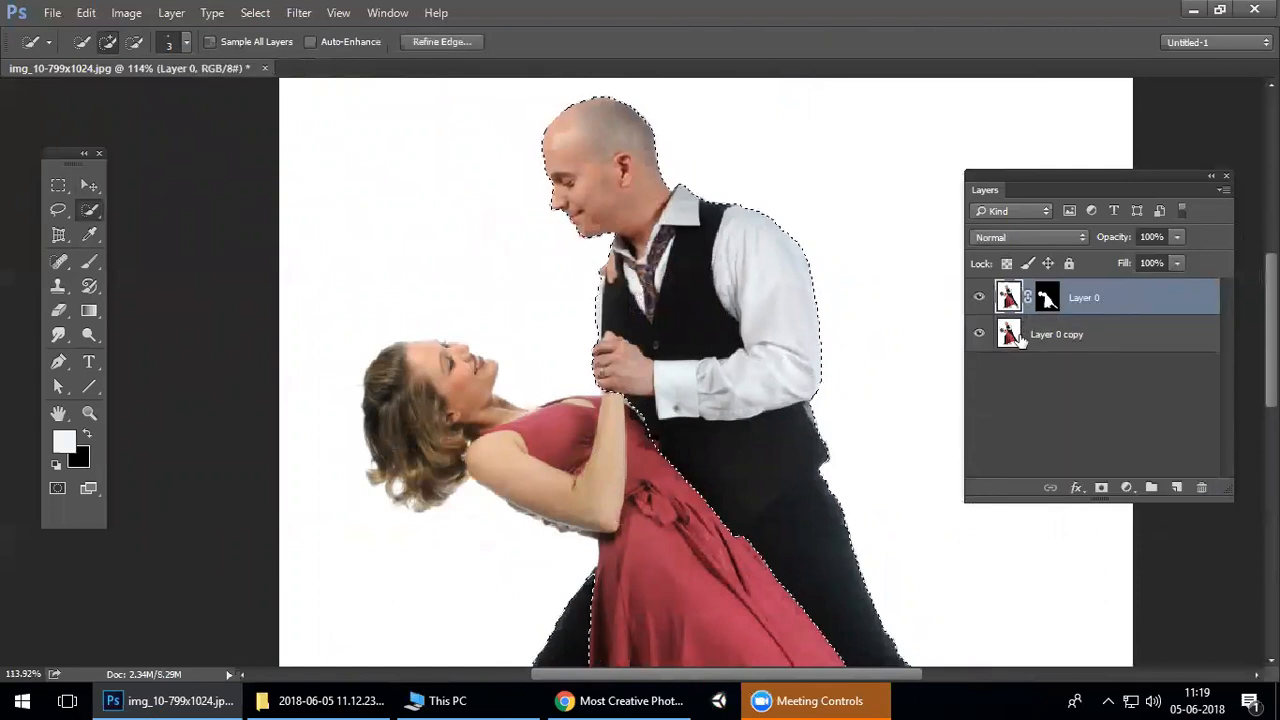
left_click(1107, 336)
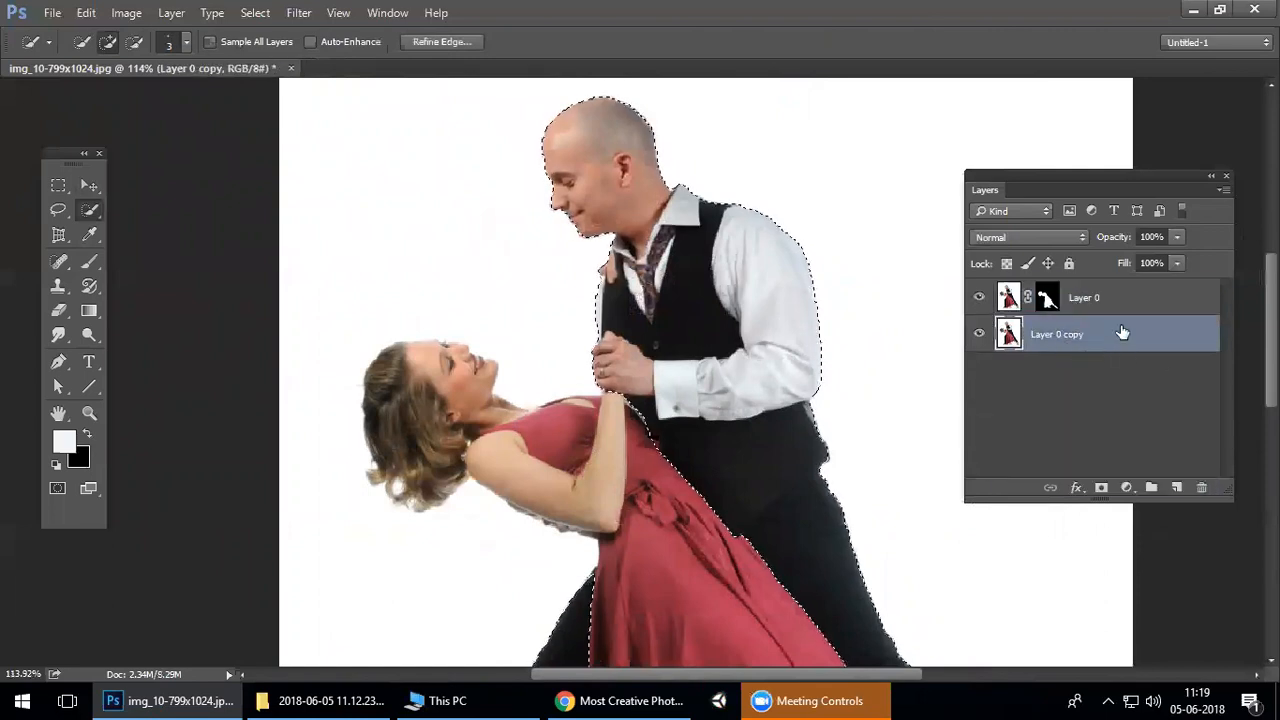
left_click(1101, 488)
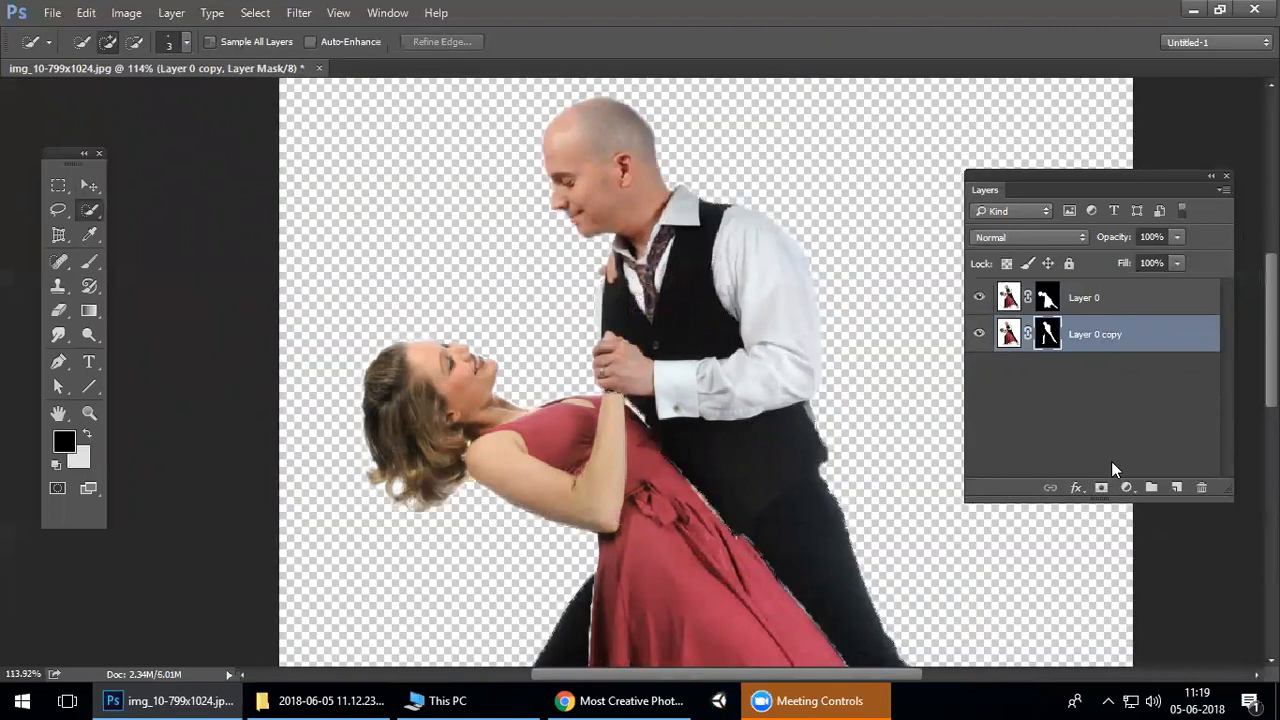
key("ctrl+alt+z")
key("ctrl+alt+z")
Duplicate Layer 0 copy, mask the upper one with the man's selection, and hide the unmasked Layer 0 copy 2 beneath.
left_click(1115, 334)
left_click(1101, 488)
left_click(979, 371)
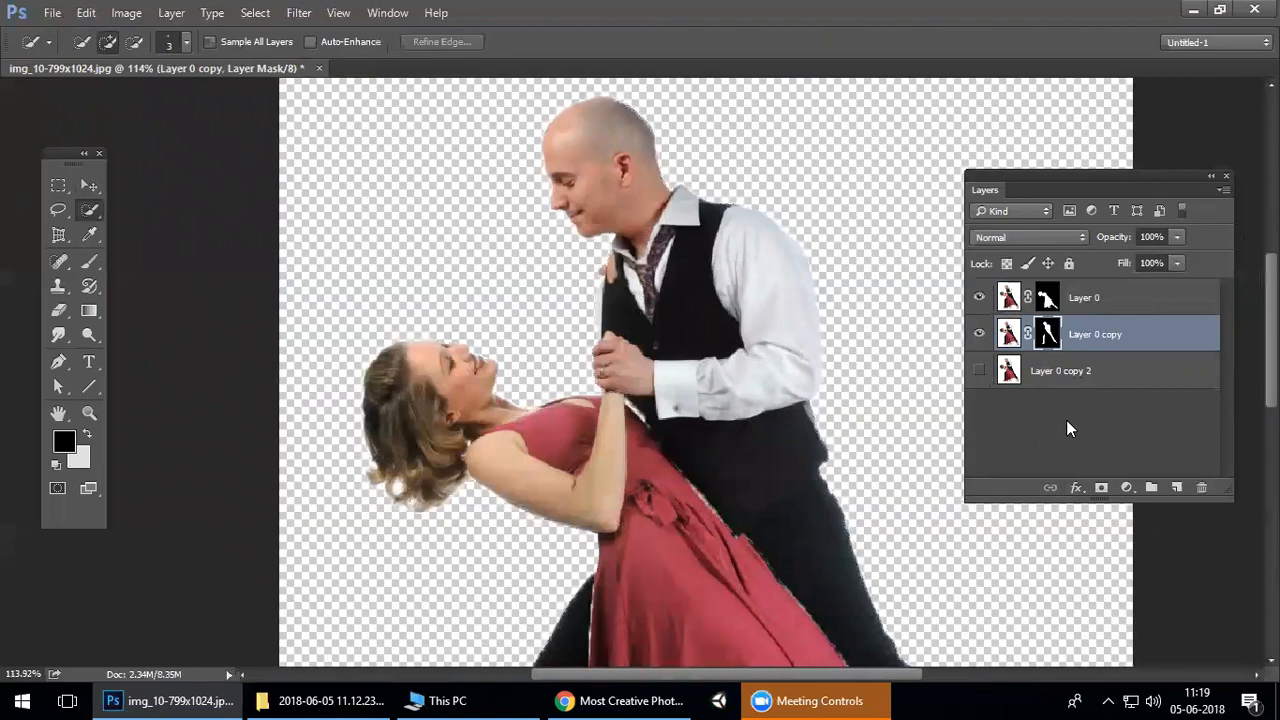
Toggle the visibility of Layer 0 and Layer 0 copy at 100% zoom to check both cutouts, leaving both shown.
left_click(1073, 334)
left_click(980, 296)
left_click(980, 296)
left_click(980, 336)
left_click(980, 336)
scroll(802, 374, "down", 5)
right_click(723, 323)
left_click(766, 355)
left_click_drag(714, 400, 738, 485)
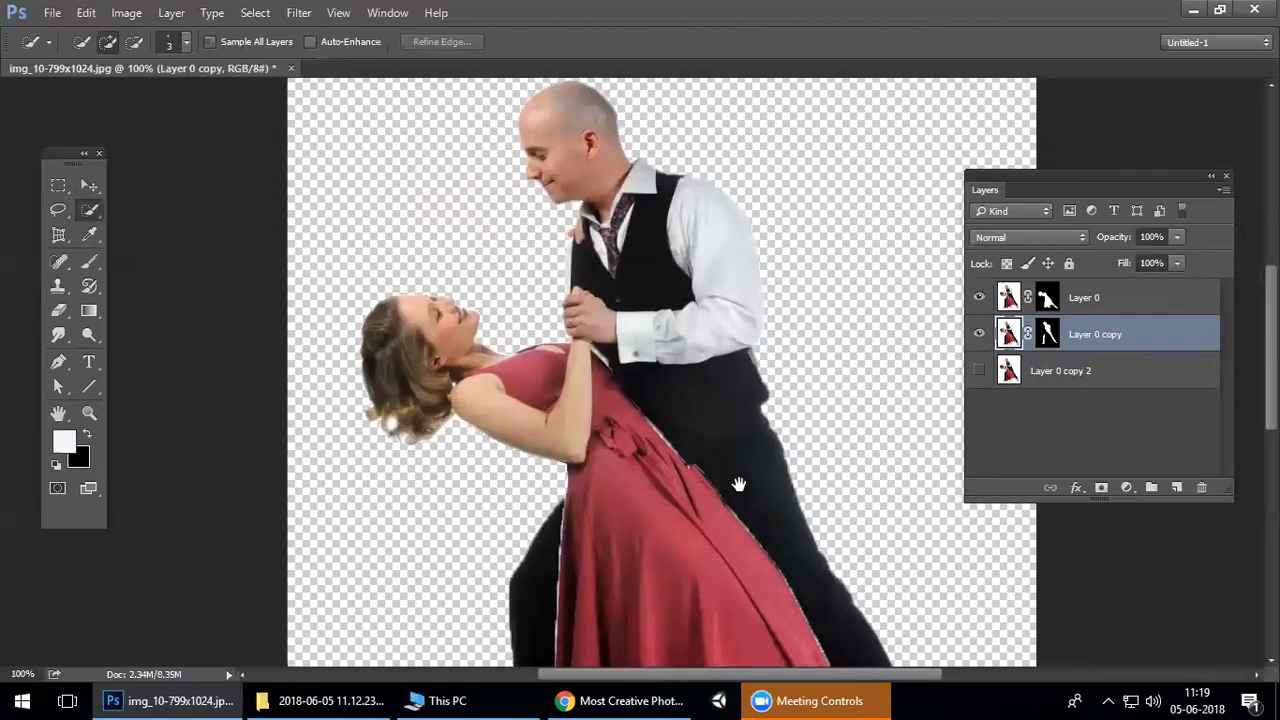
left_click(979, 297)
left_click(979, 297)
left_click(979, 336)
left_click(979, 336)
left_click(979, 297)
left_click(979, 297)
left_click(979, 334)
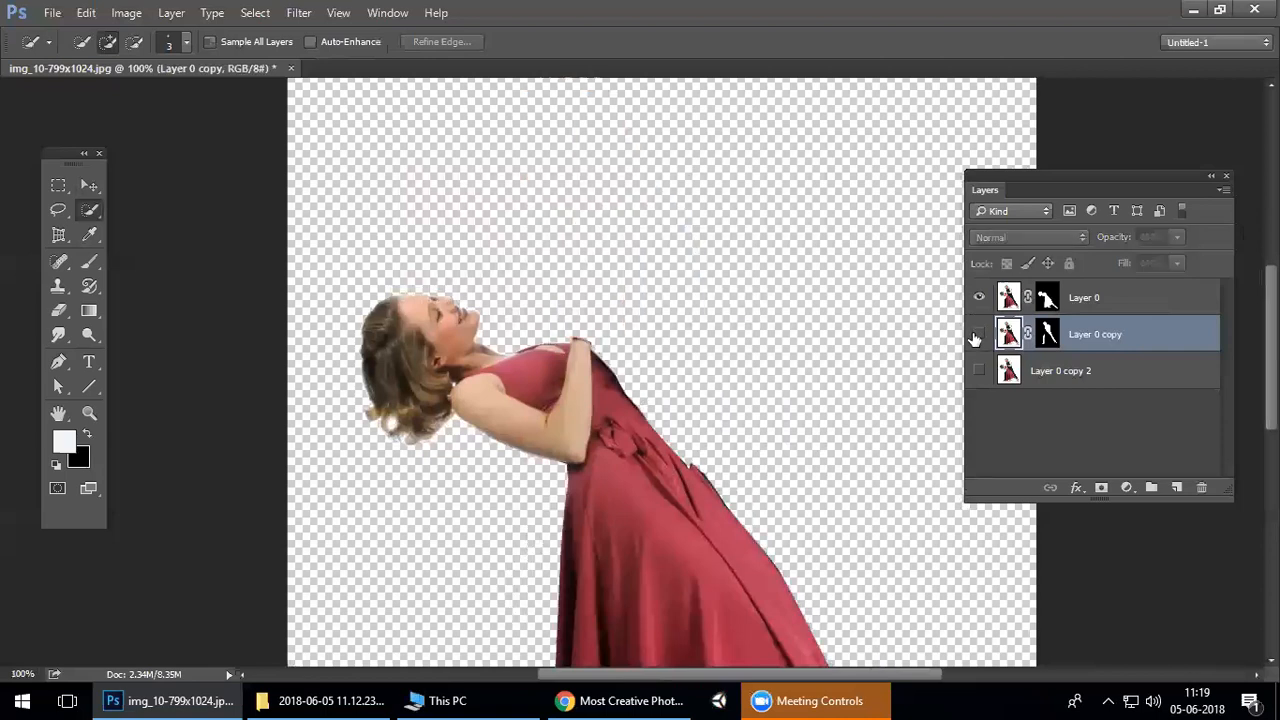
left_click(979, 334)
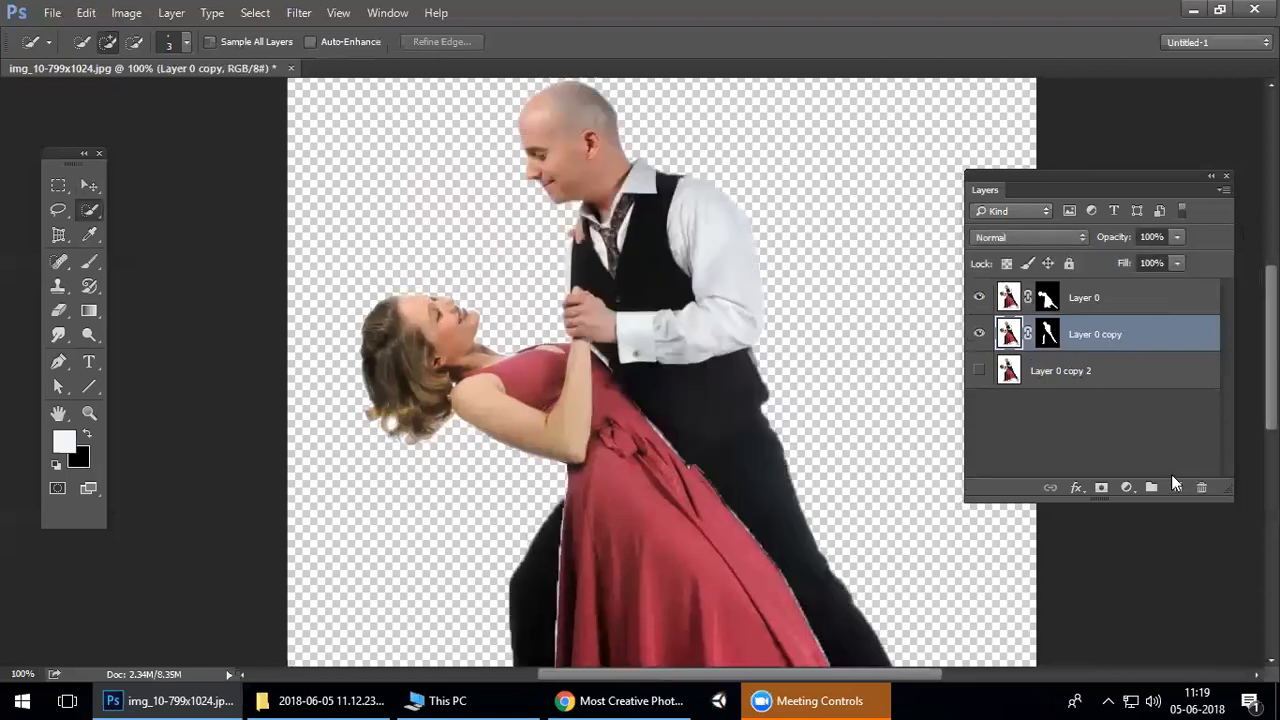
Add a new layer above Layer 0 copy 2 and fill it with the white foreground colour.
left_click(1088, 371)
left_click(1175, 487)
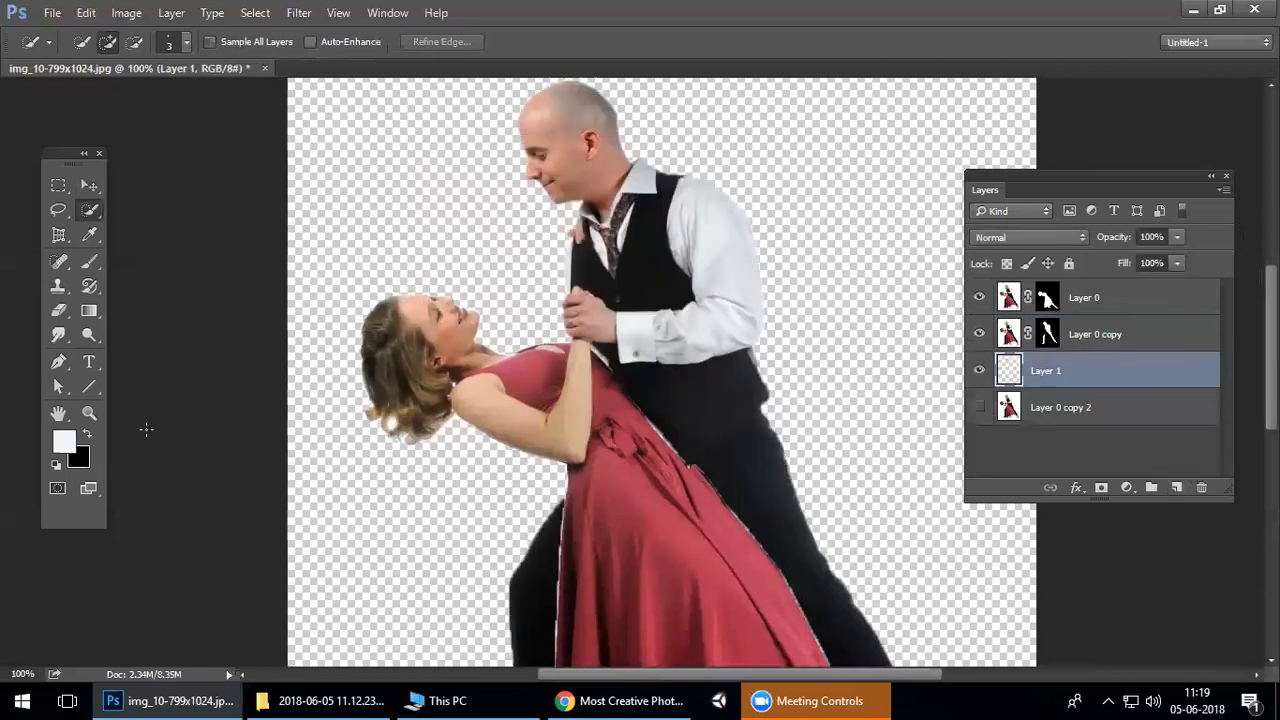
key("alt+BackSpace")
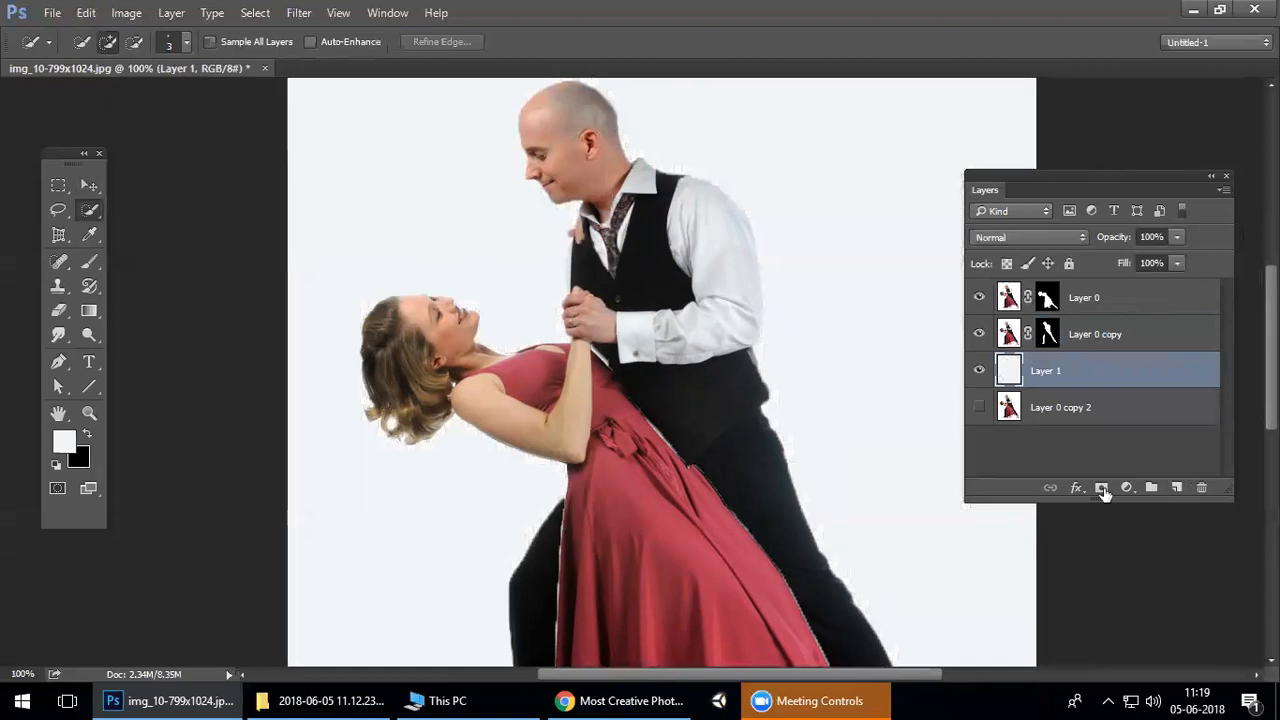
left_click(1102, 409)
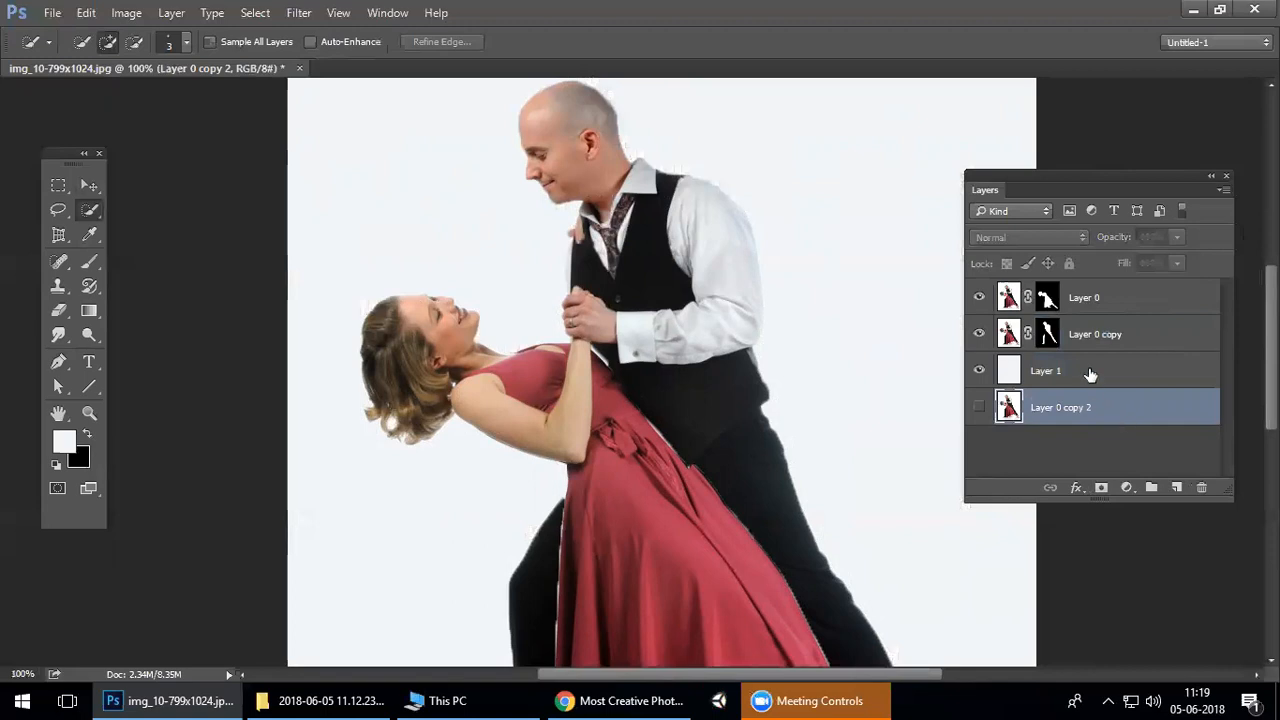
Identify the man's masked layer by toggling its visibility and rename it as guy.
left_click(1008, 338)
left_click(980, 334)
left_click(980, 334)
double_click(1095, 335)
type("guy")
key("Return")
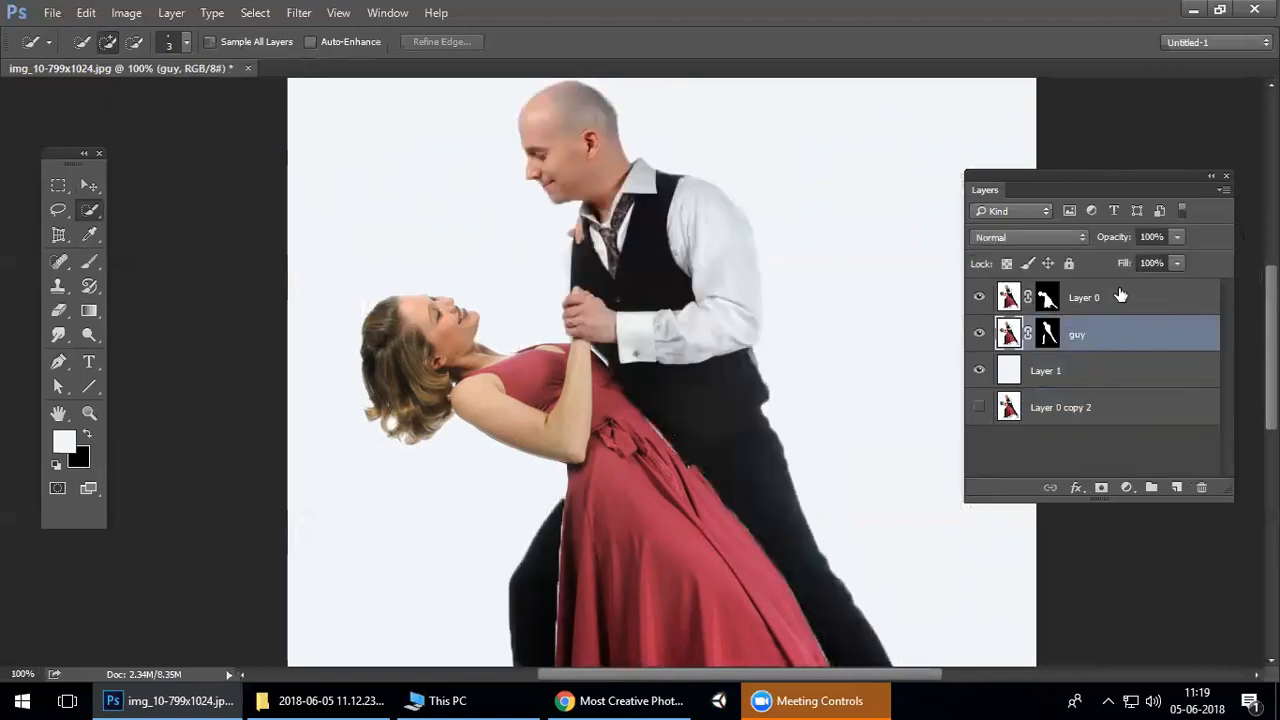
Rename the woman's masked Layer 0 as girl.
double_click(1090, 296)
type("gir")
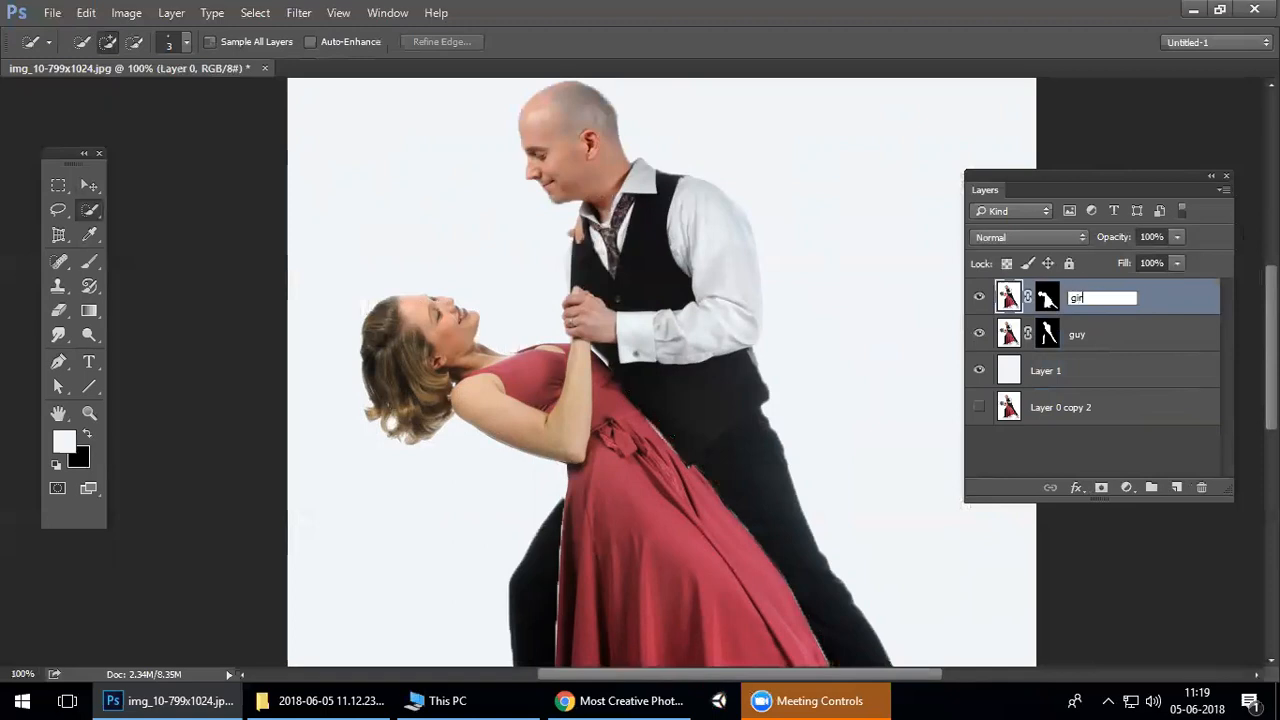
type("l")
key("Return")
Toggle the girl and guy layers off and on to check that each holds the matching figure.
left_click(979, 297)
left_click(979, 297)
left_click(981, 332)
left_click(984, 332)
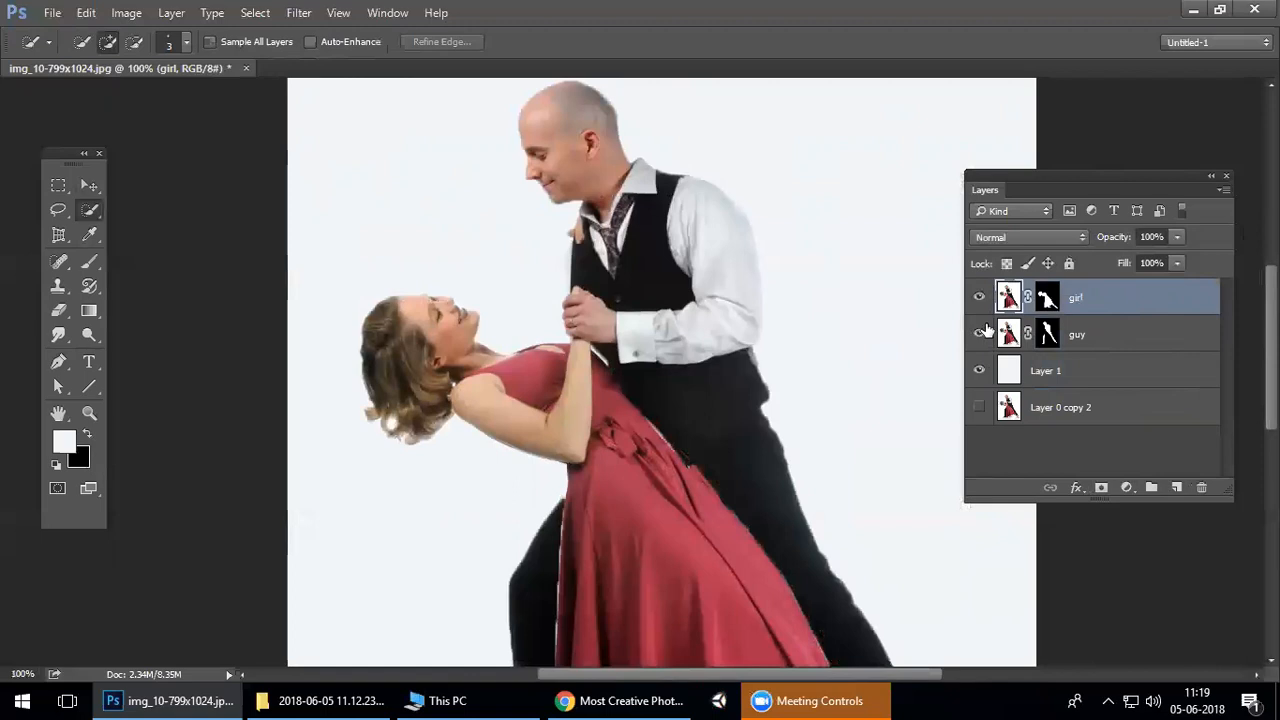
Compare the cutouts against the original photo layer by toggling Layer 1 and Layer 0 copy 2, leaving only Layer 1 shown behind them.
right_click(599, 408)
left_click_drag(727, 517, 769, 345)
left_click(979, 370)
left_click(979, 407)
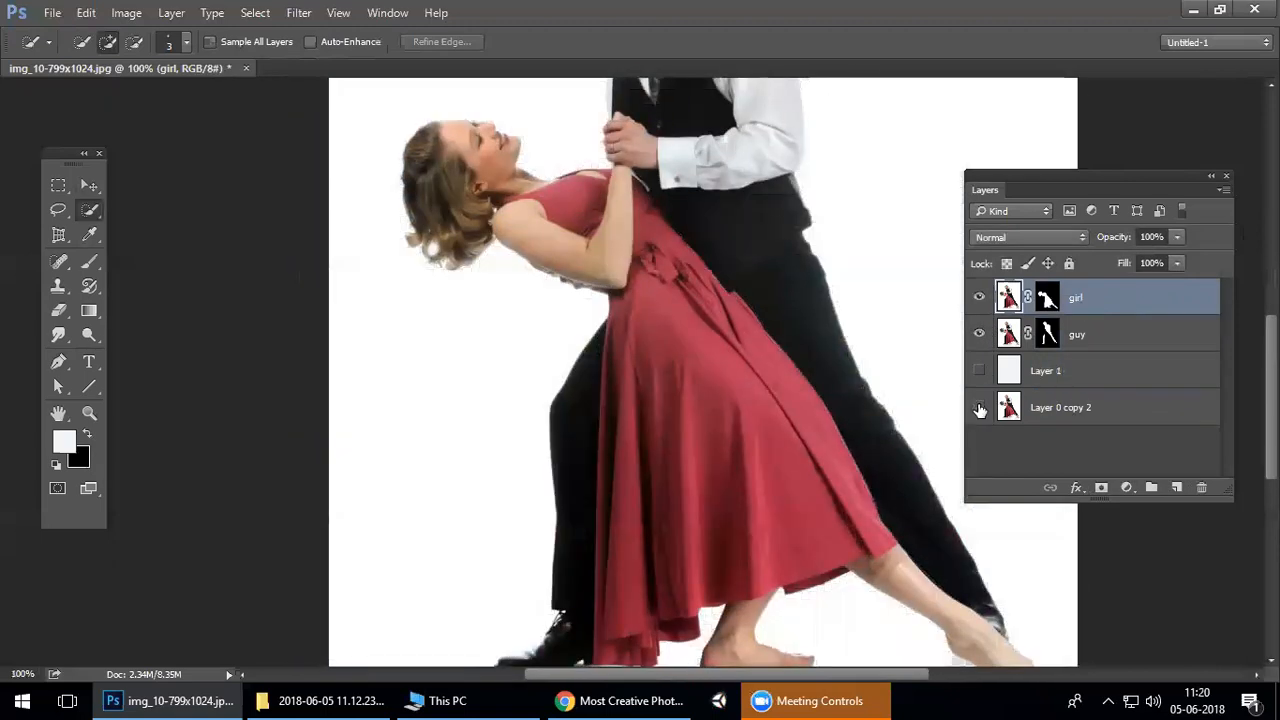
left_click(980, 408)
left_click_drag(754, 300, 719, 414)
left_click(979, 410)
left_click(980, 408)
left_click(979, 371)
key("ctrl+minus")
key("ctrl+minus")
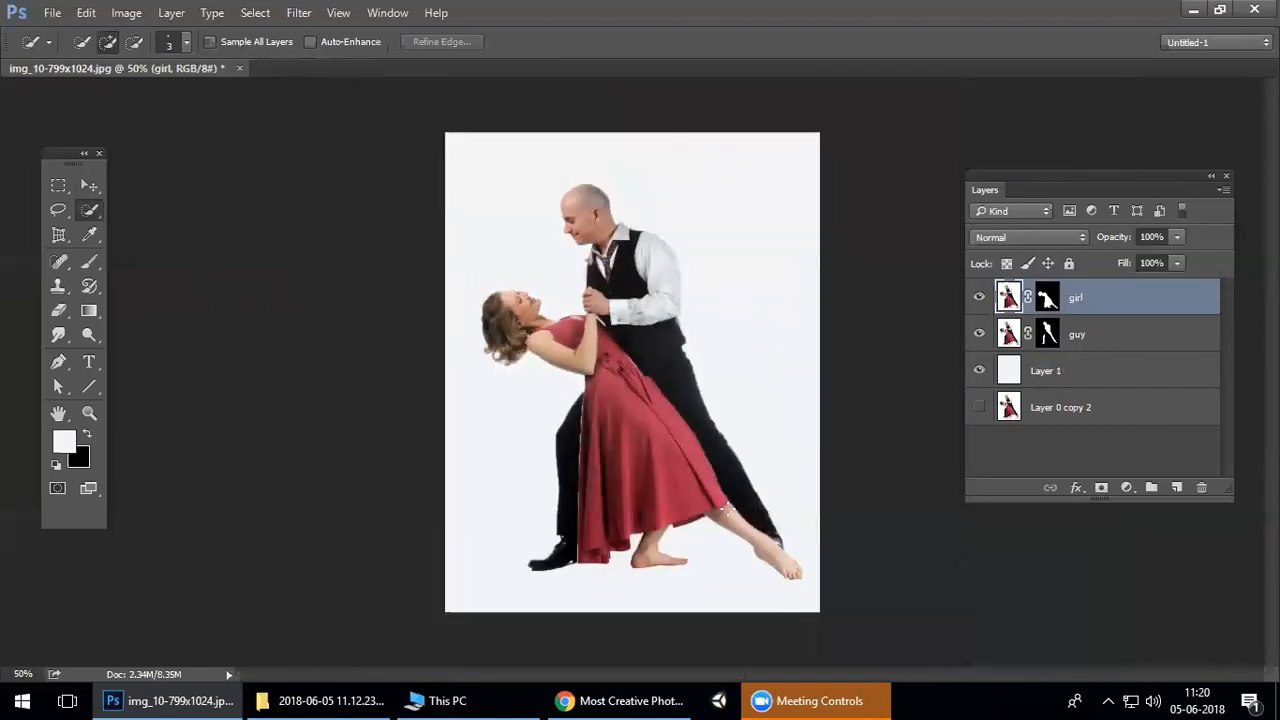
Hide the girl, guy and Layer 1 layers, then show and select Layer 0 copy 2.
left_click(979, 297)
left_click(979, 334)
left_click(979, 371)
left_click(980, 408)
left_click(1128, 412)
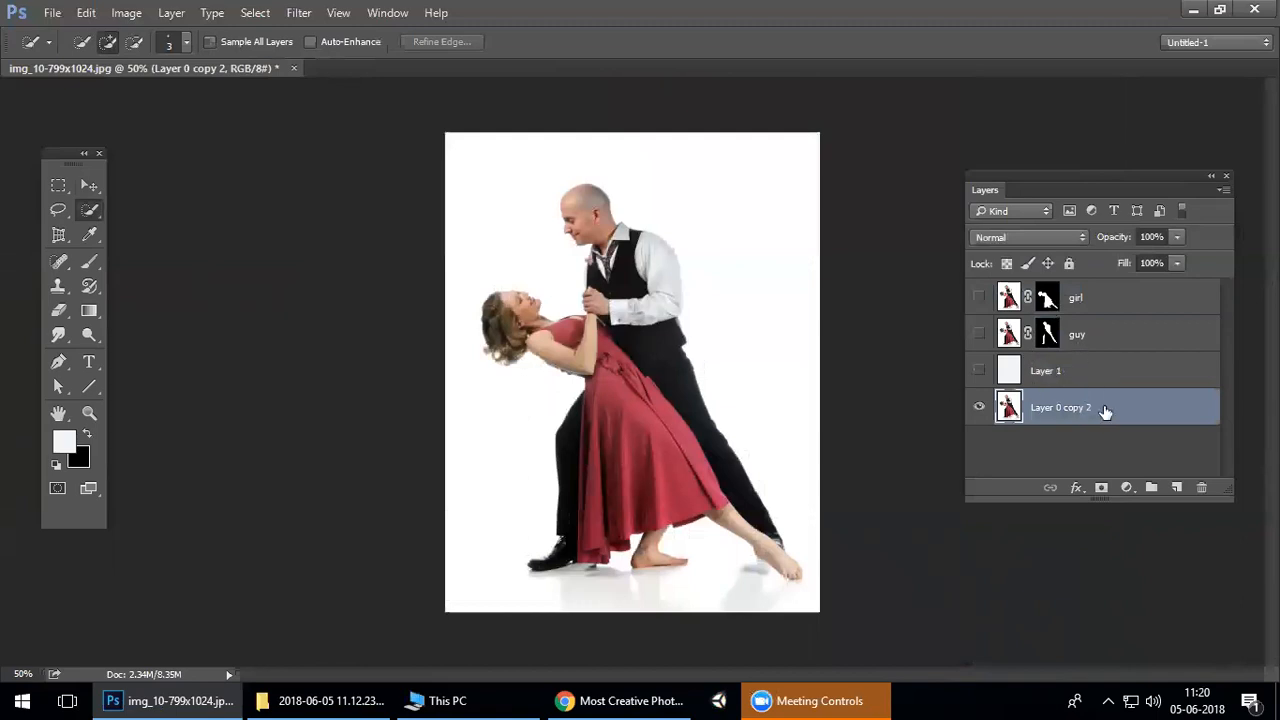
Apply a Black & White adjustment to Layer 0 copy 2 with Reds 15, Yellows -22, Greens -90, Cyans -73, Blues -168 and Magentas -97.
left_click(89, 186)
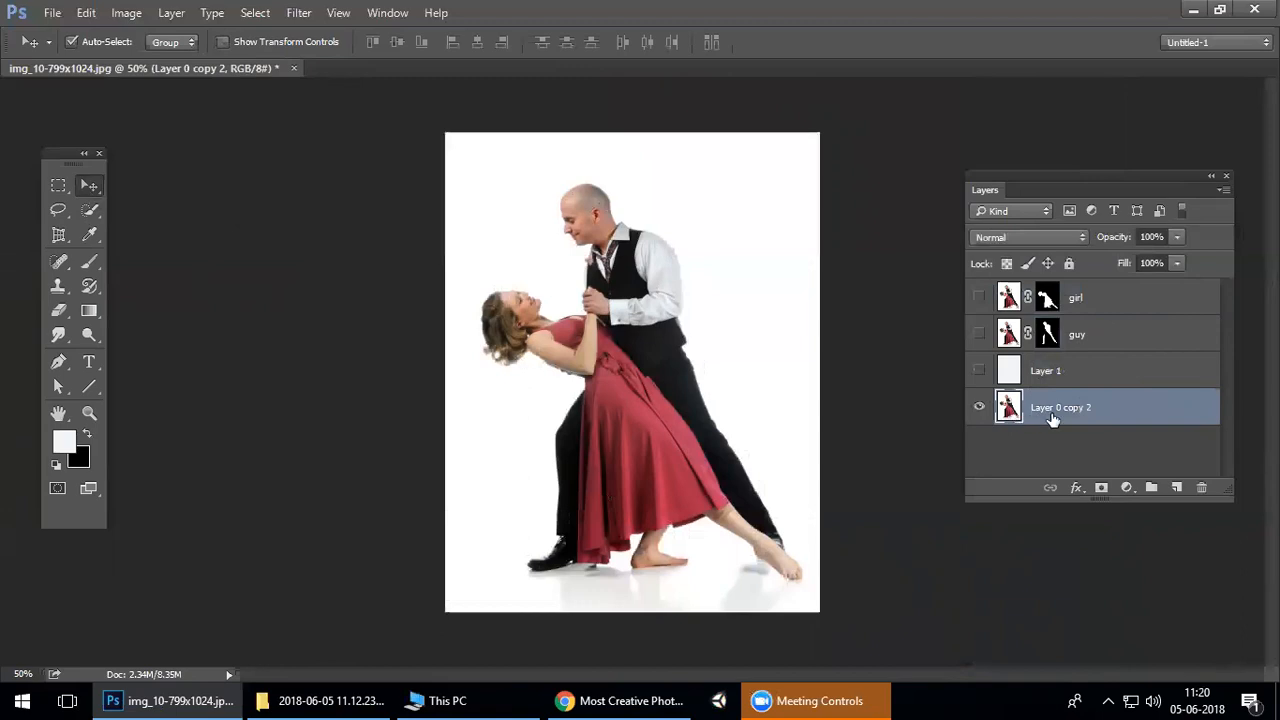
left_click(126, 13)
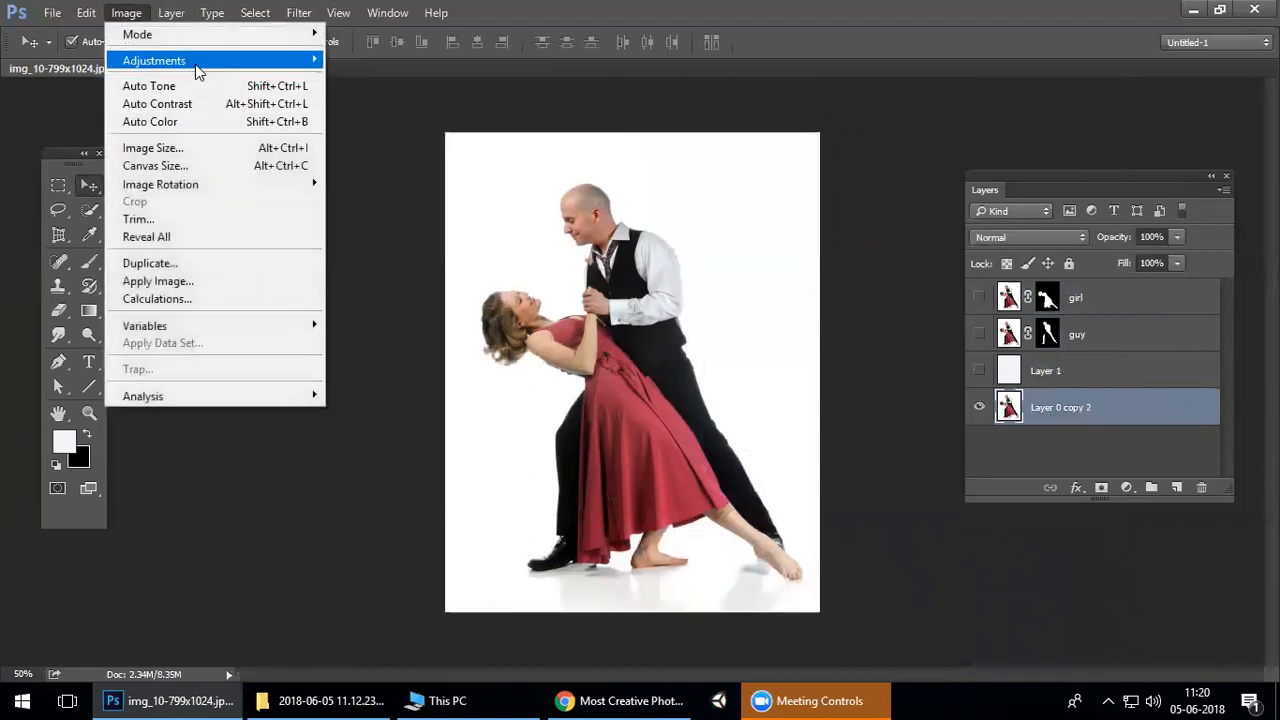
mouse_move(197, 72)
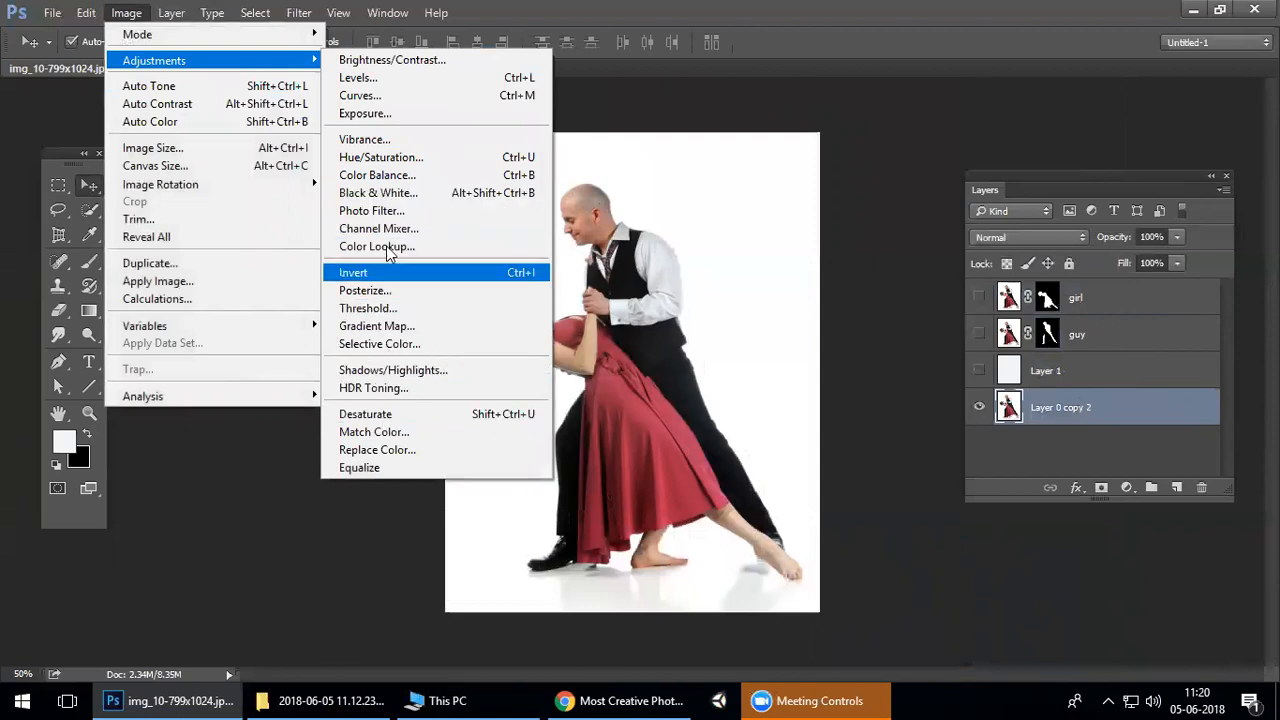
left_click(378, 193)
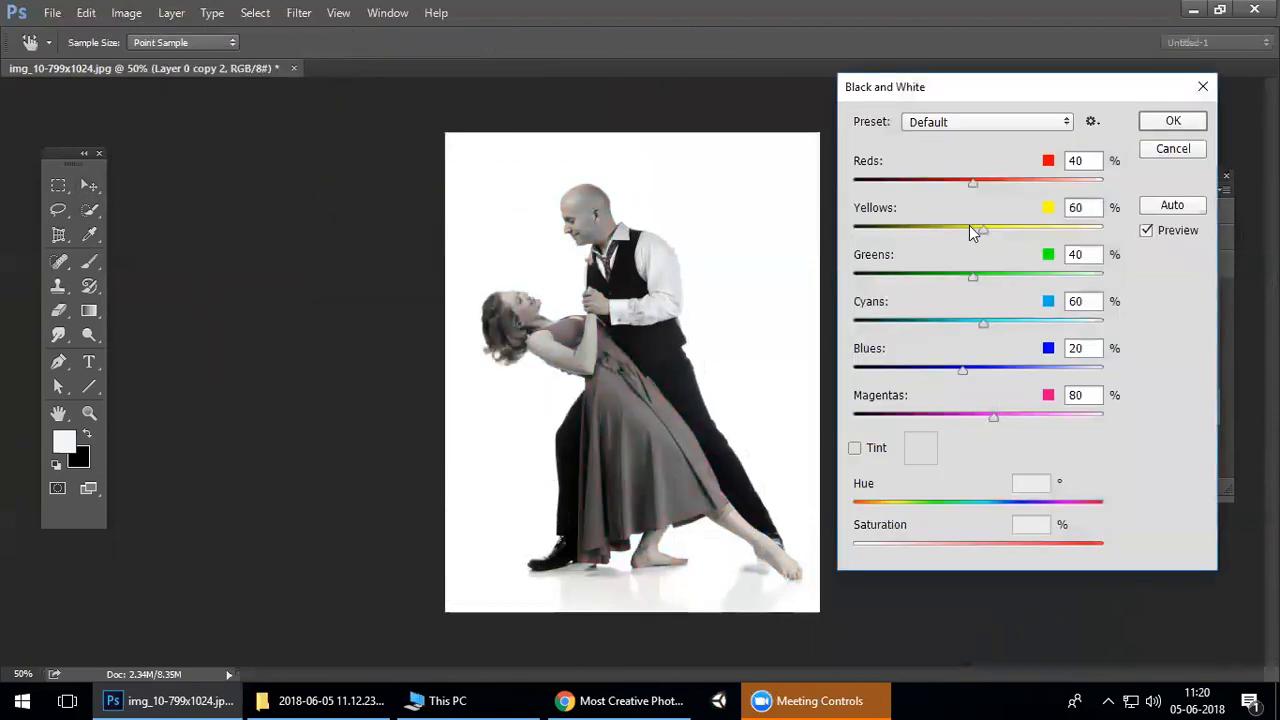
mouse_move(971, 184)
left_mouse_down()
mouse_move(915, 184)
mouse_move(980, 184)
mouse_move(961, 186)
left_mouse_up()
left_click_drag(984, 229, 941, 226)
left_click_drag(973, 276, 941, 279)
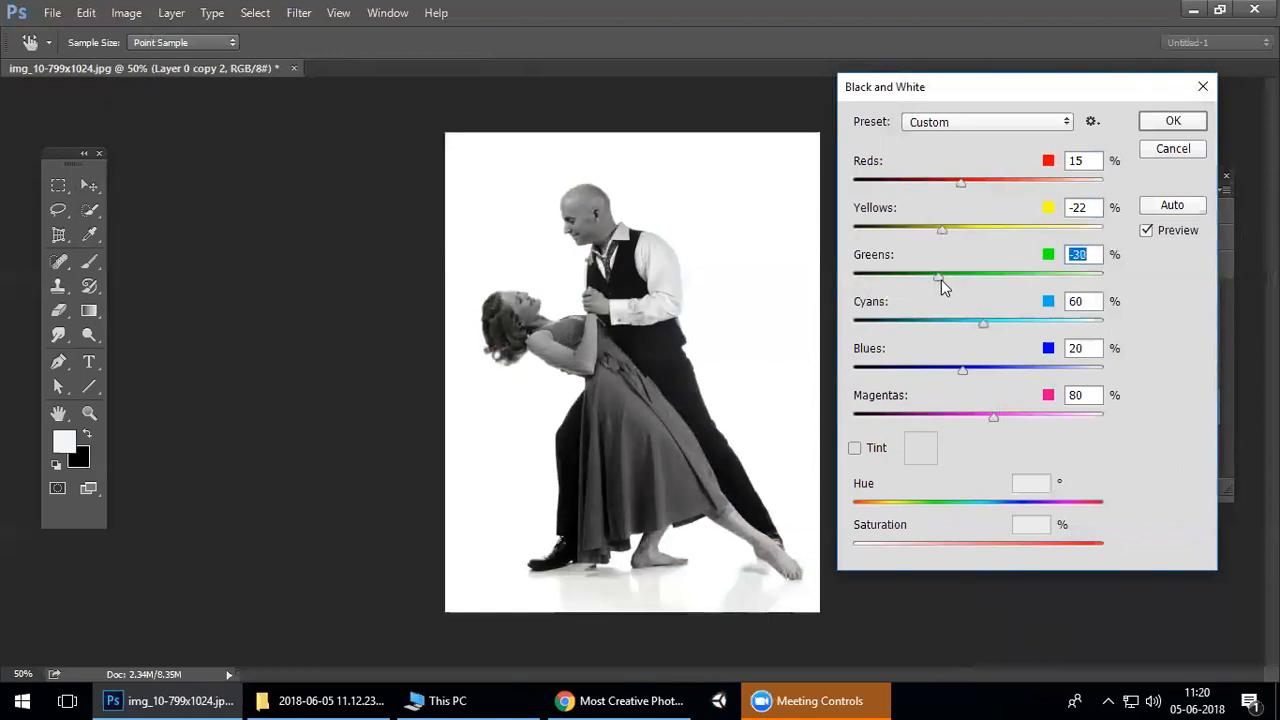
left_click_drag(993, 325, 917, 323)
left_click_drag(962, 369, 868, 369)
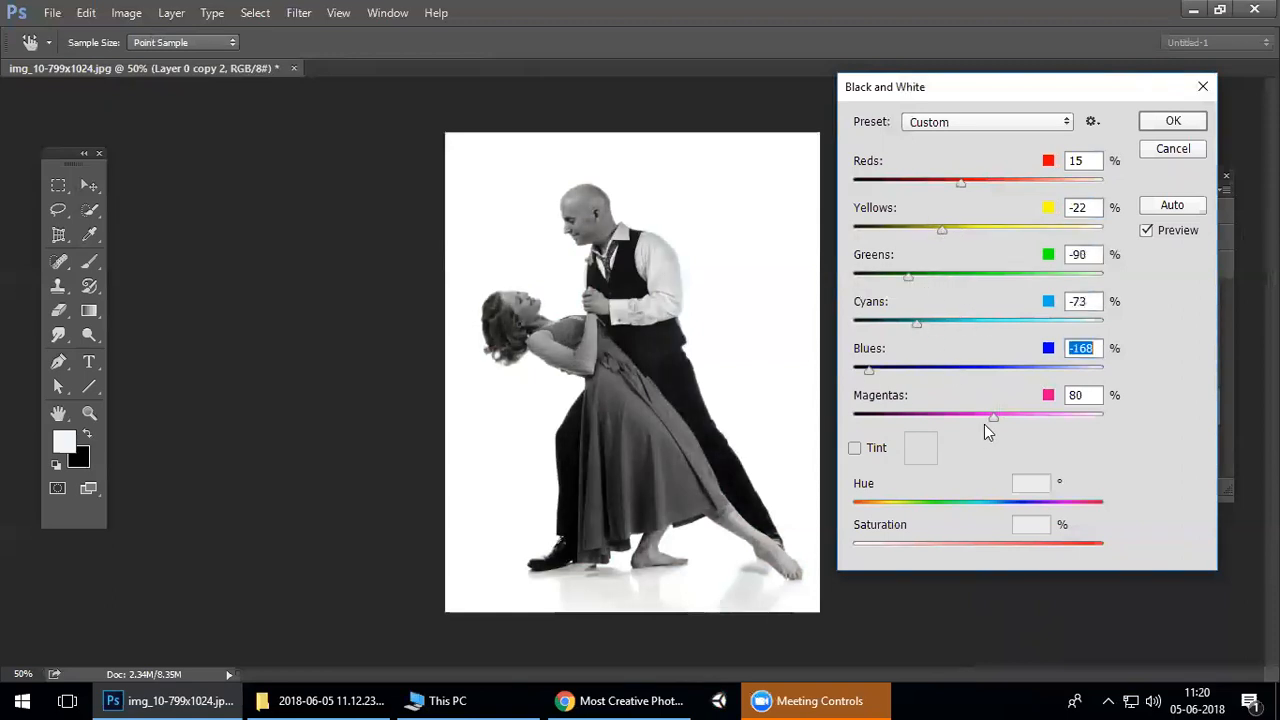
left_click_drag(993, 418, 905, 418)
Fine-tune the Black & White conversion to Yellows -13 and Reds 12, and apply it.
mouse_move(924, 236)
left_mouse_down()
mouse_move(972, 237)
mouse_move(947, 240)
left_mouse_up()
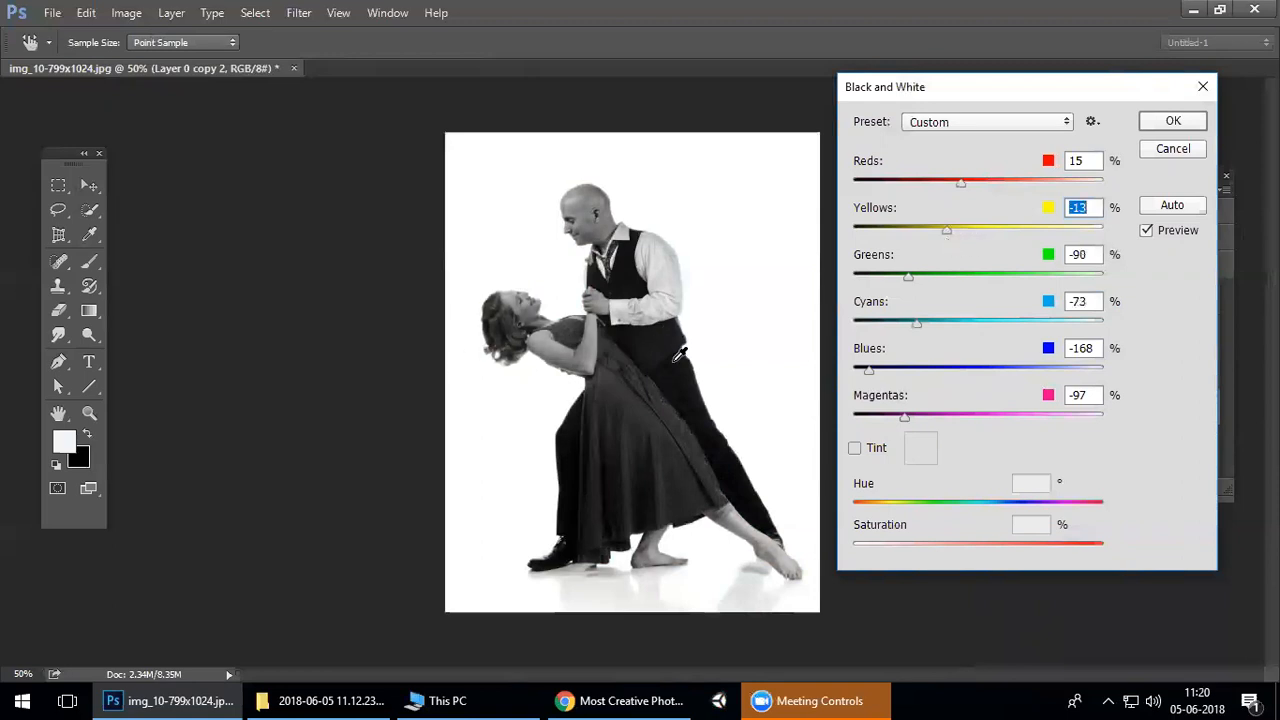
mouse_move(963, 190)
left_mouse_down()
mouse_move(926, 191)
mouse_move(971, 186)
mouse_move(960, 190)
left_mouse_up()
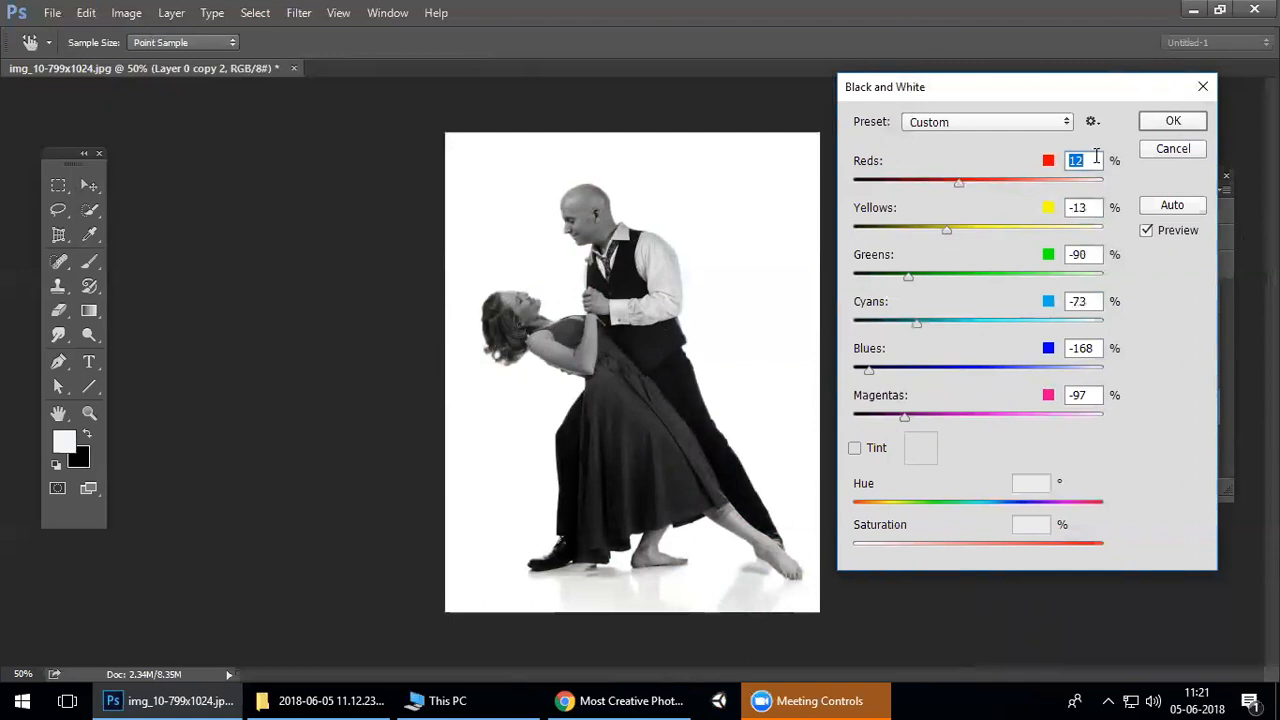
left_click(1172, 128)
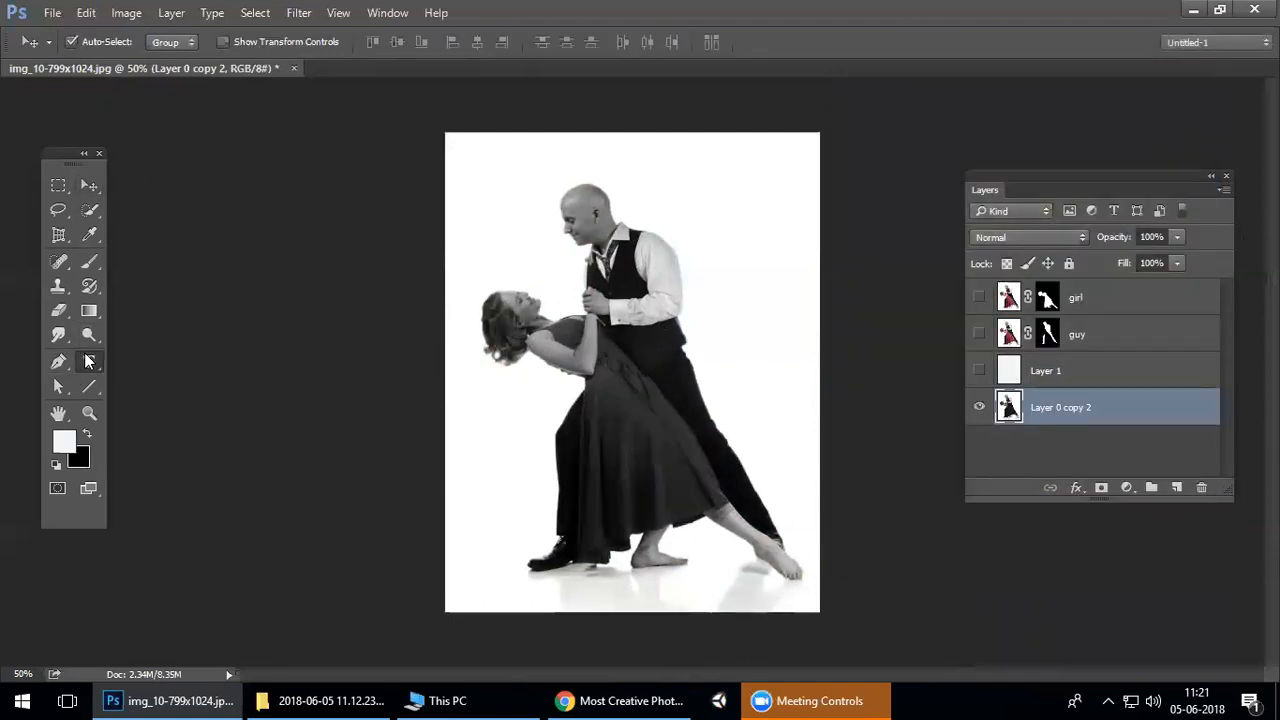
Save the black-and-white document to the Desktop as a Photoshop file named displace, with Maximize Compatibility on.
left_click(88, 361)
left_click(90, 187)
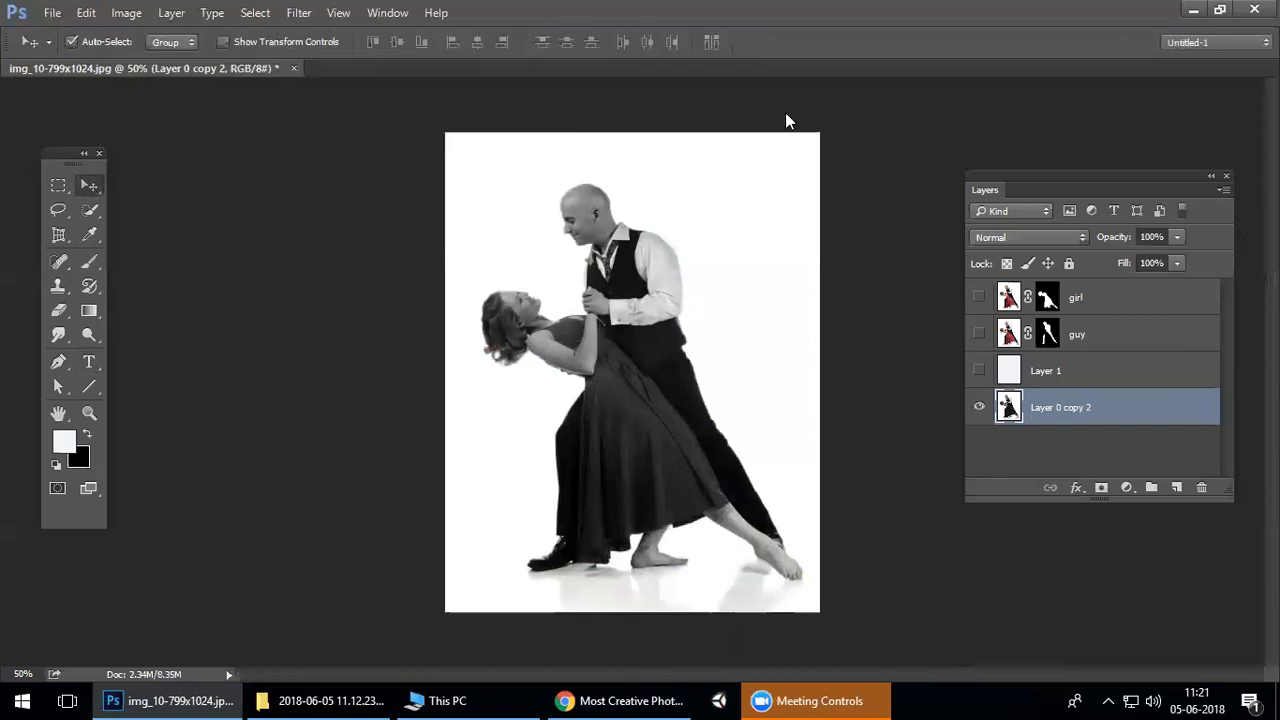
left_click(52, 12)
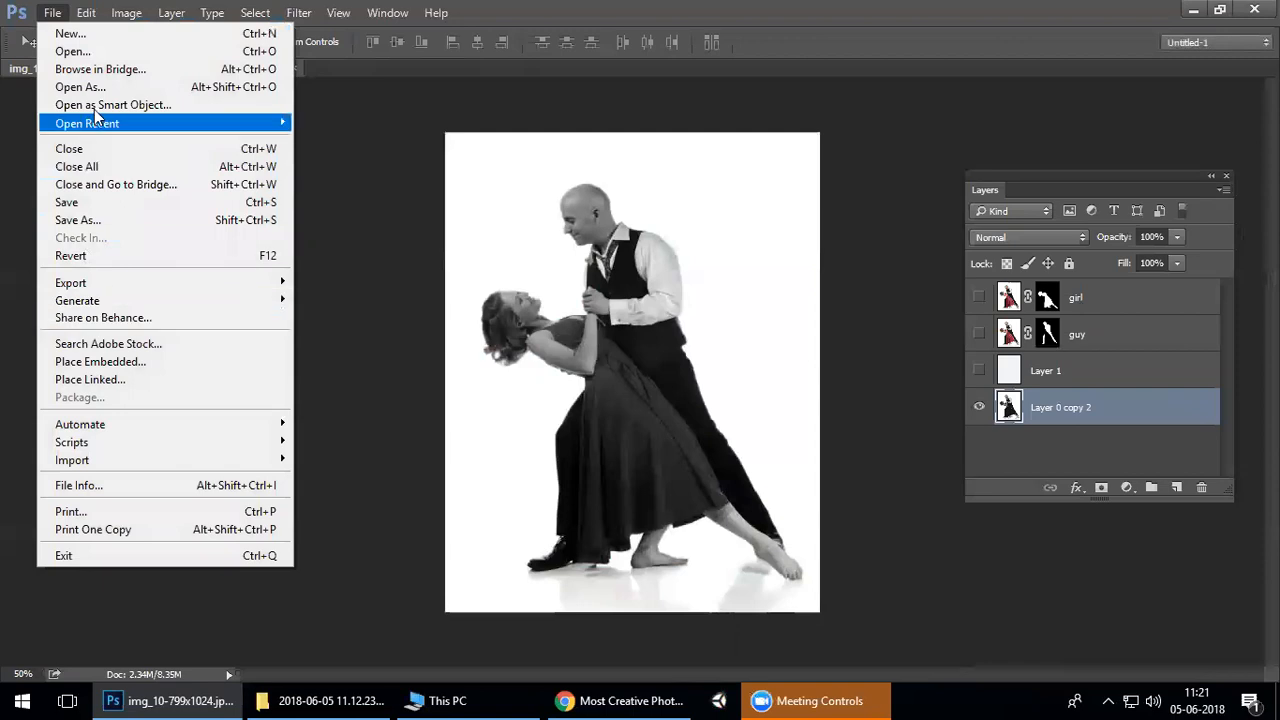
left_click(104, 218)
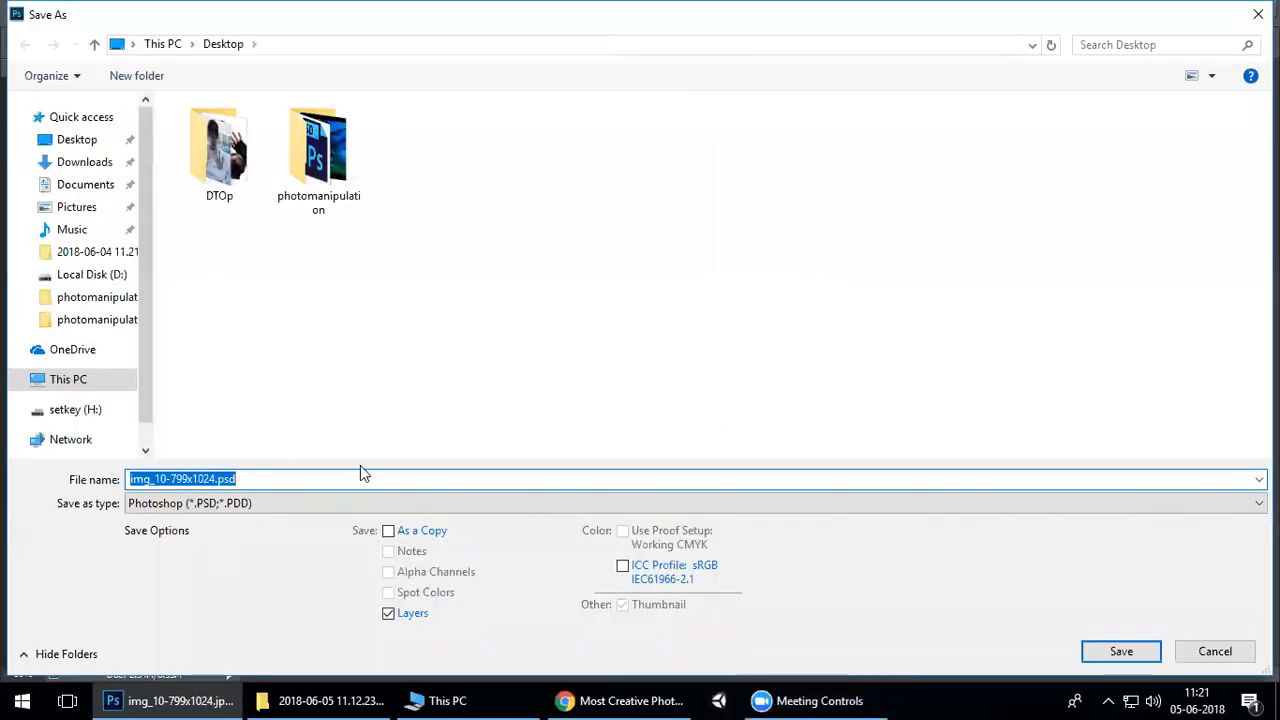
type("displace")
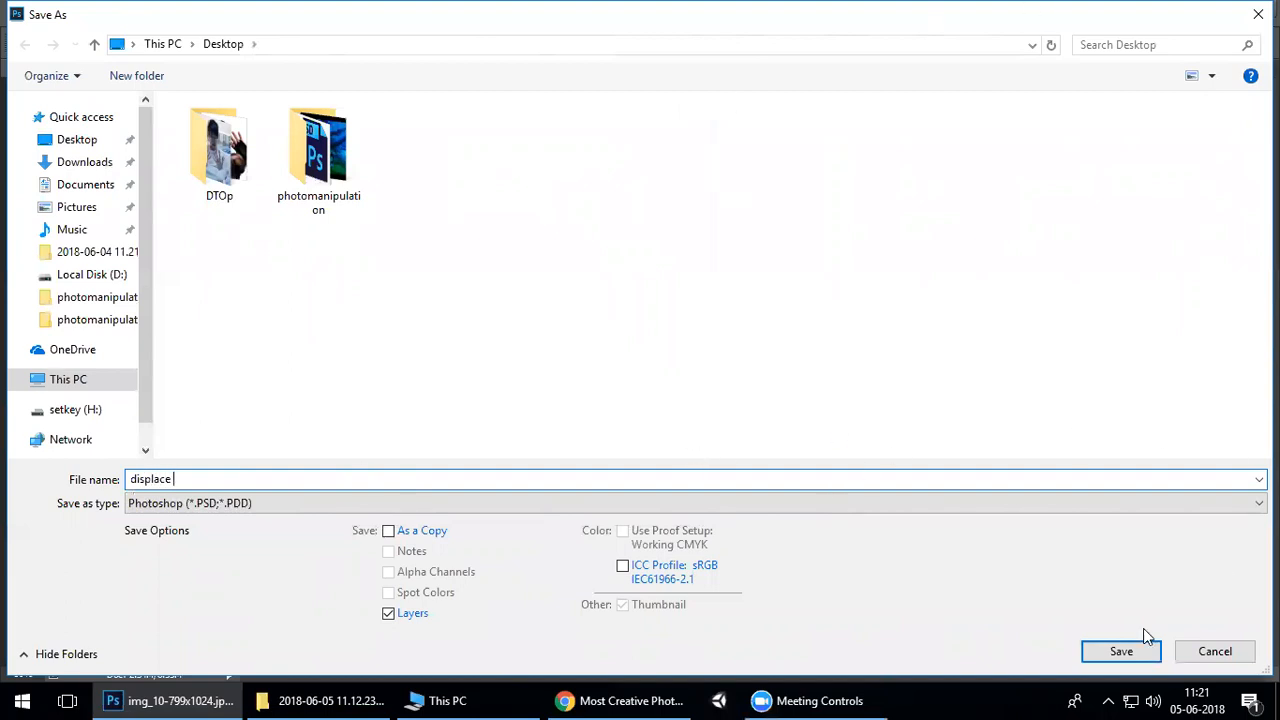
left_click(1114, 653)
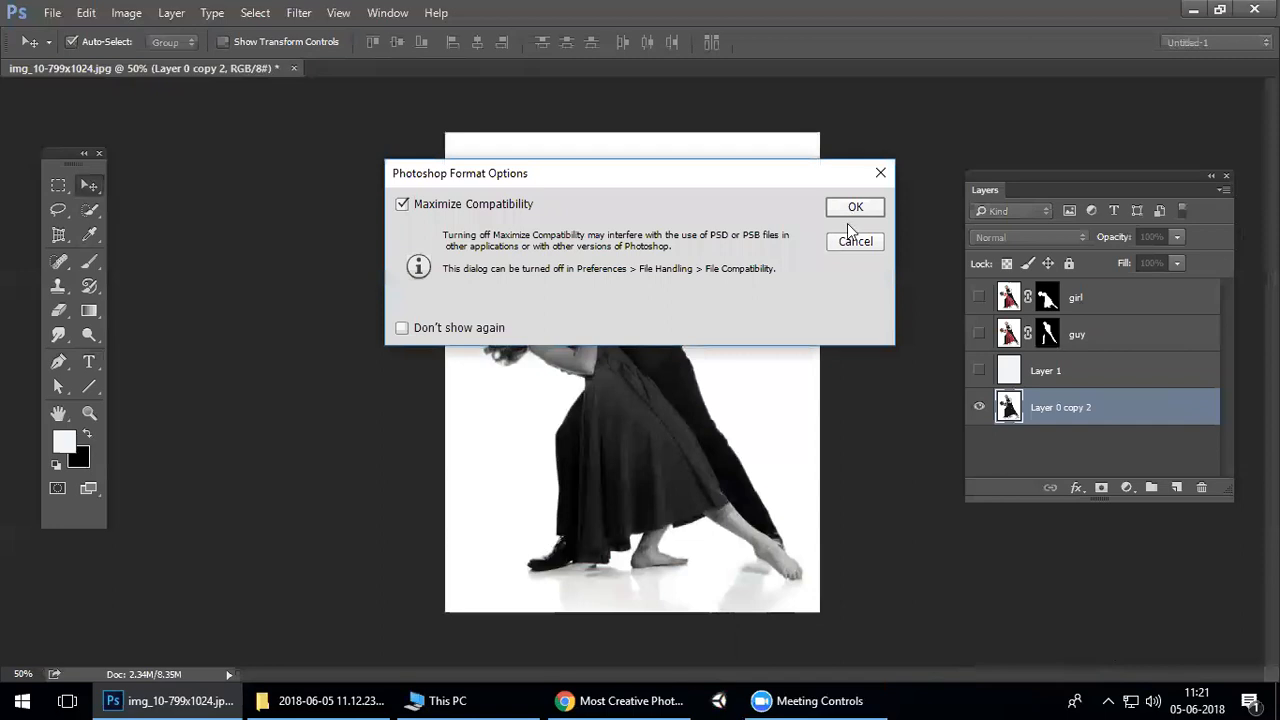
left_click(850, 211)
Undo the black-and-white conversion and show the Layer 1, guy and girl layers again.
key("ctrl+z")
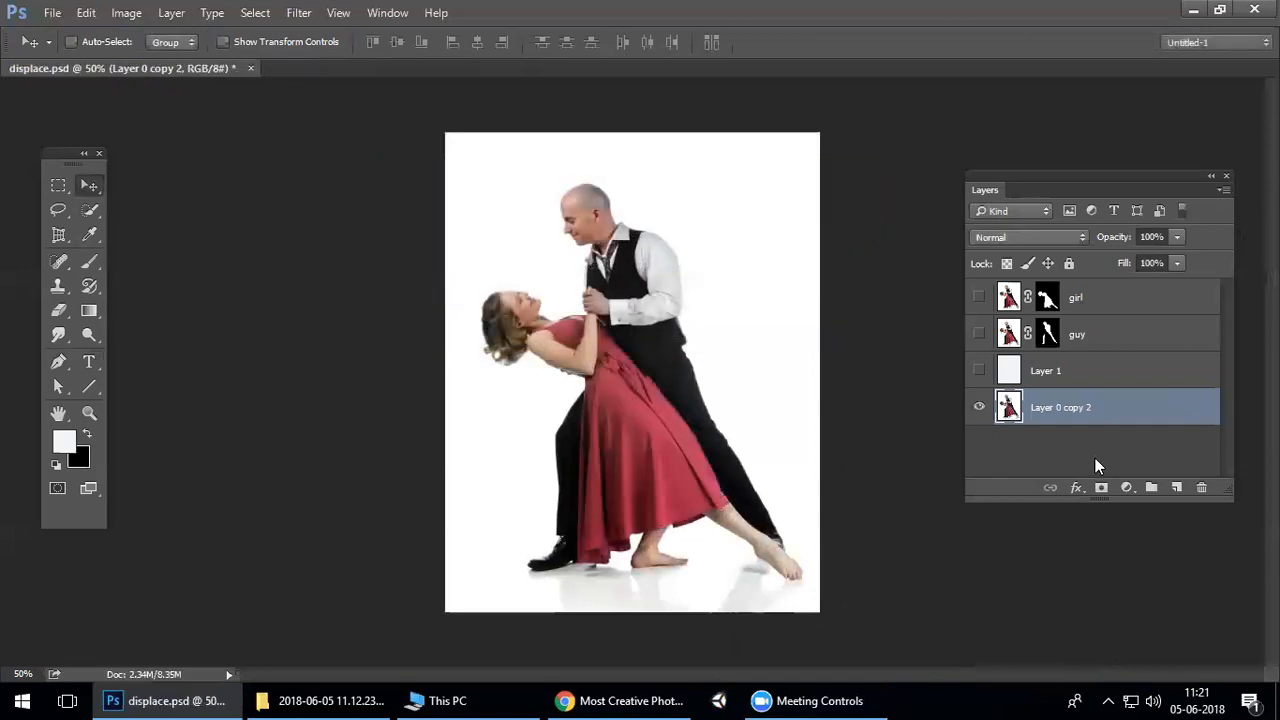
left_click(979, 370)
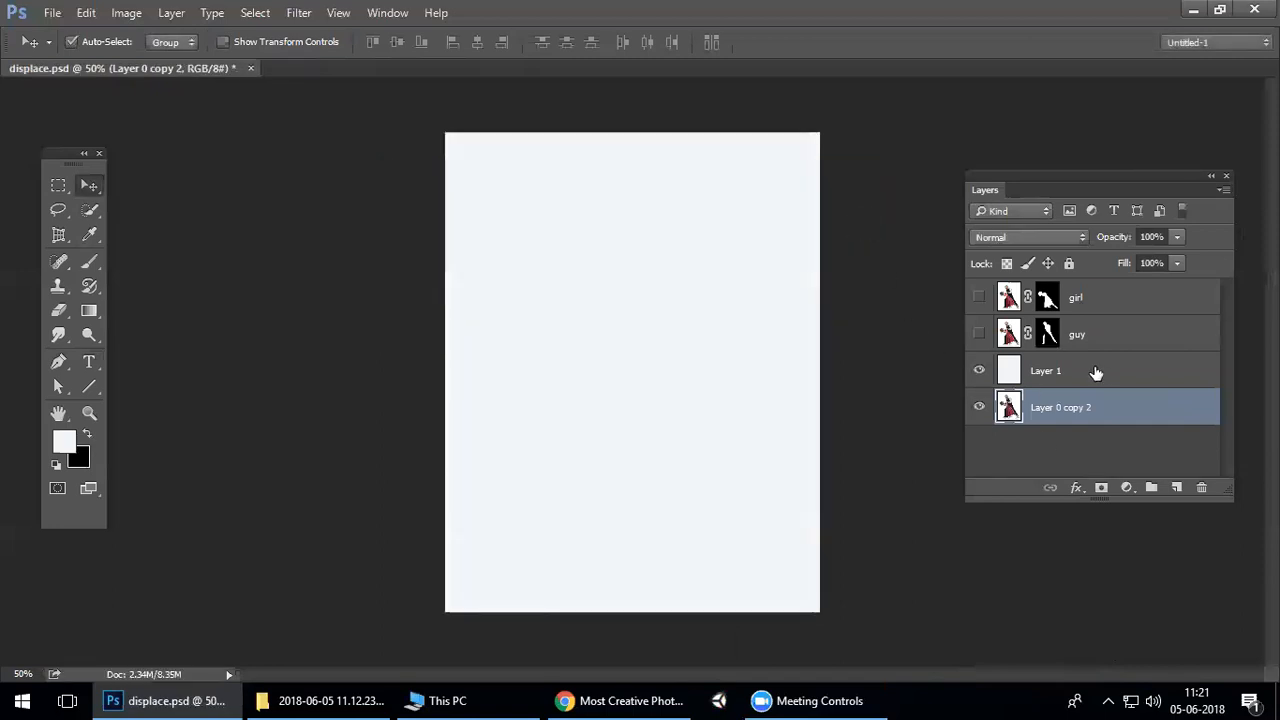
left_click(1094, 371)
left_click(979, 336)
left_click(979, 298)
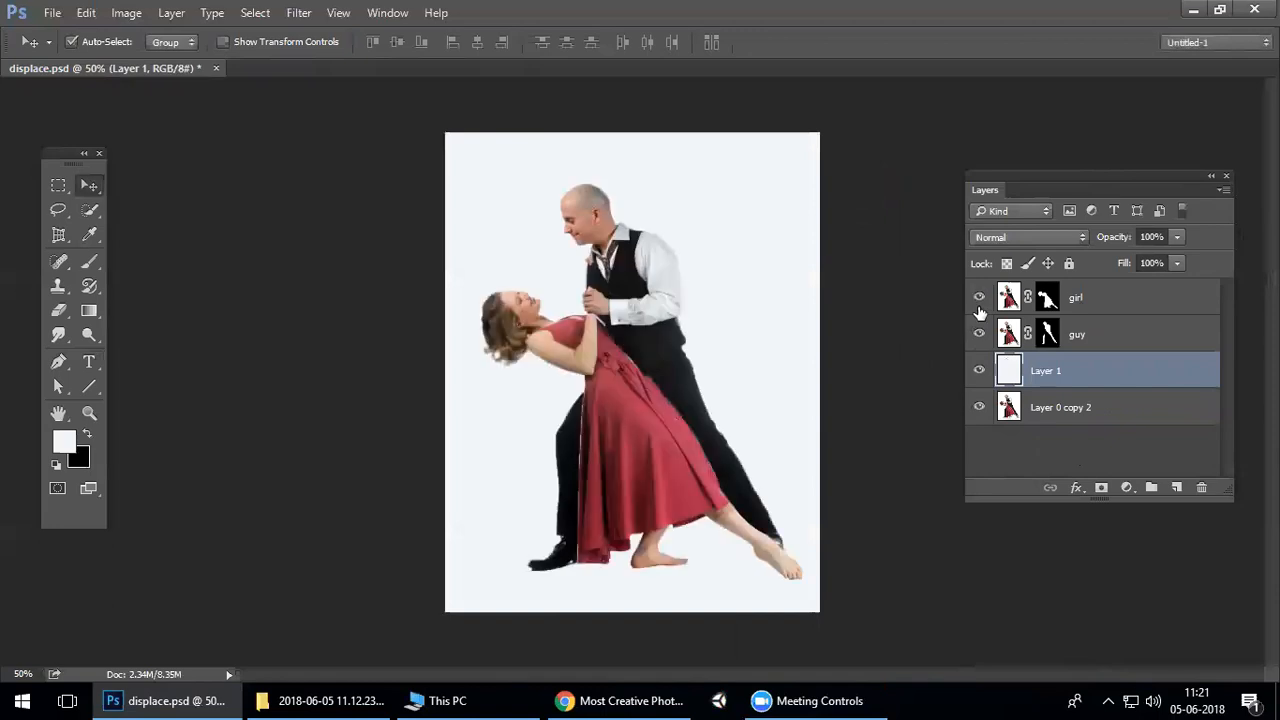
Create a paragraph text box covering most of the canvas on a new layer above the guy layer.
left_click(1090, 337)
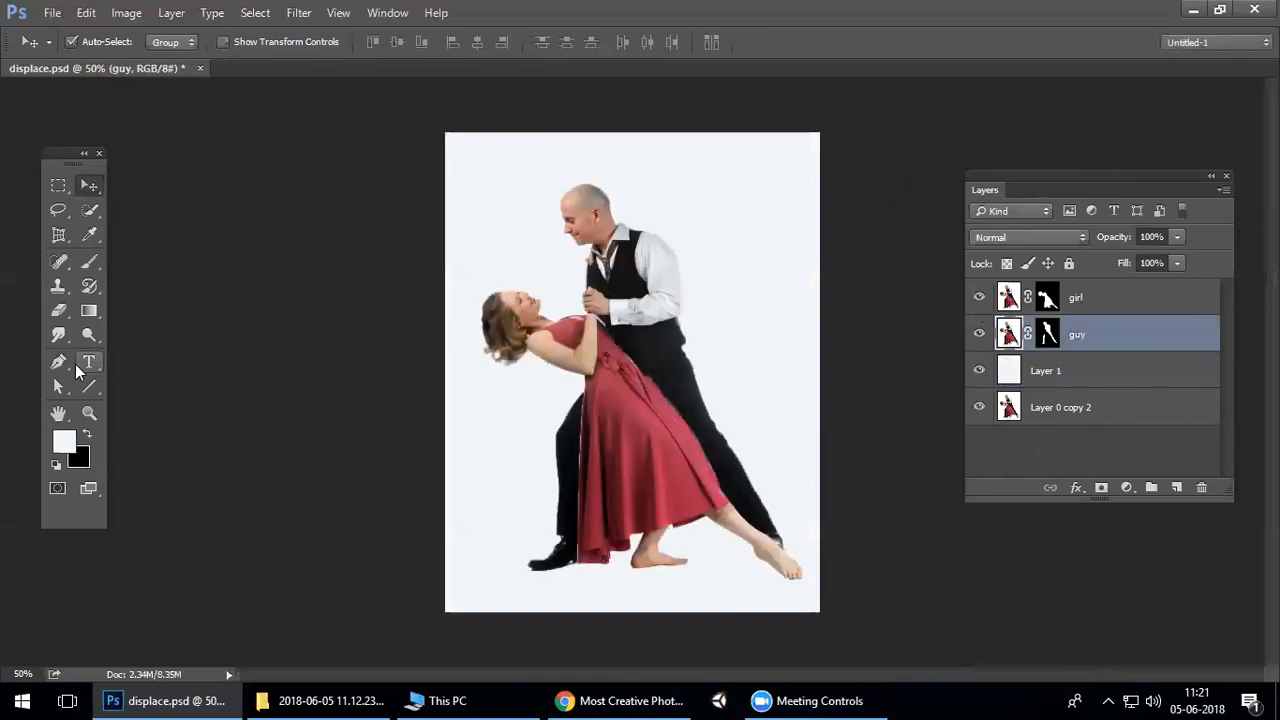
left_click(89, 362)
left_click_drag(464, 155, 819, 593)
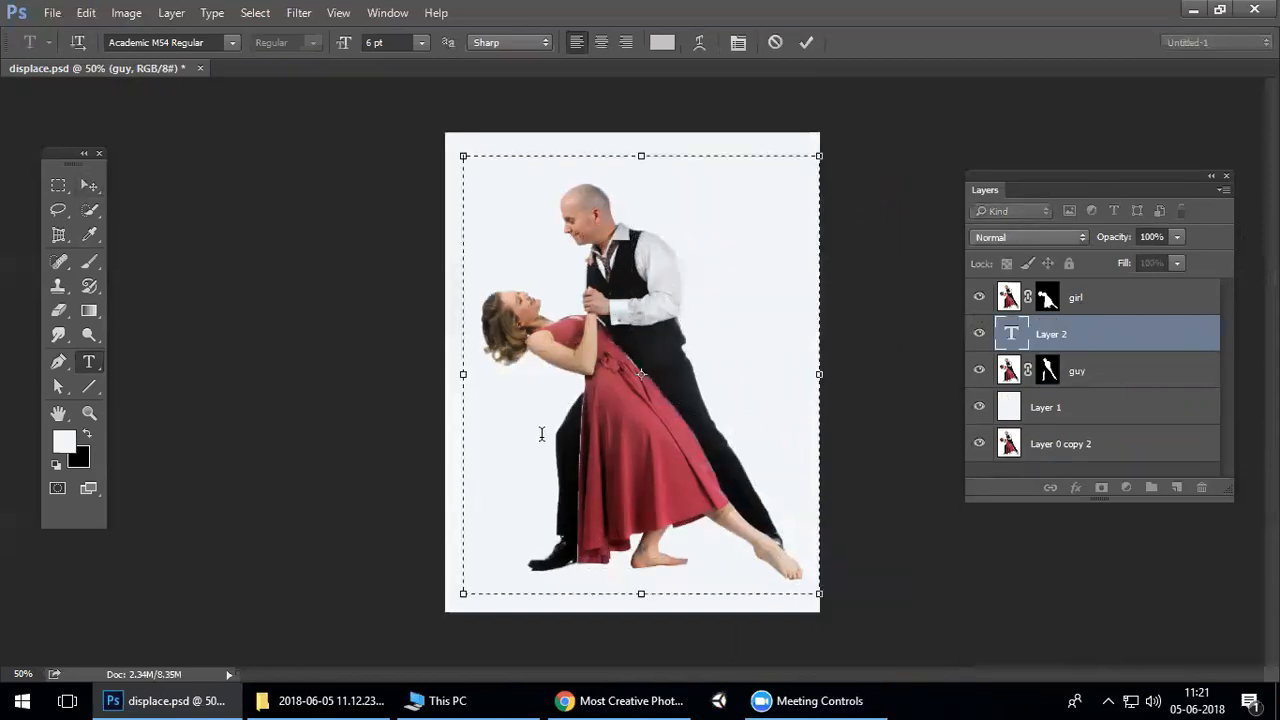
Copy the "No matter what you're looking to learn in Photoshop" paragraph from the YouTube video description in Chrome and paste it into the Photoshop text box.
left_click(620, 700)
scroll(337, 443, "down", 3)
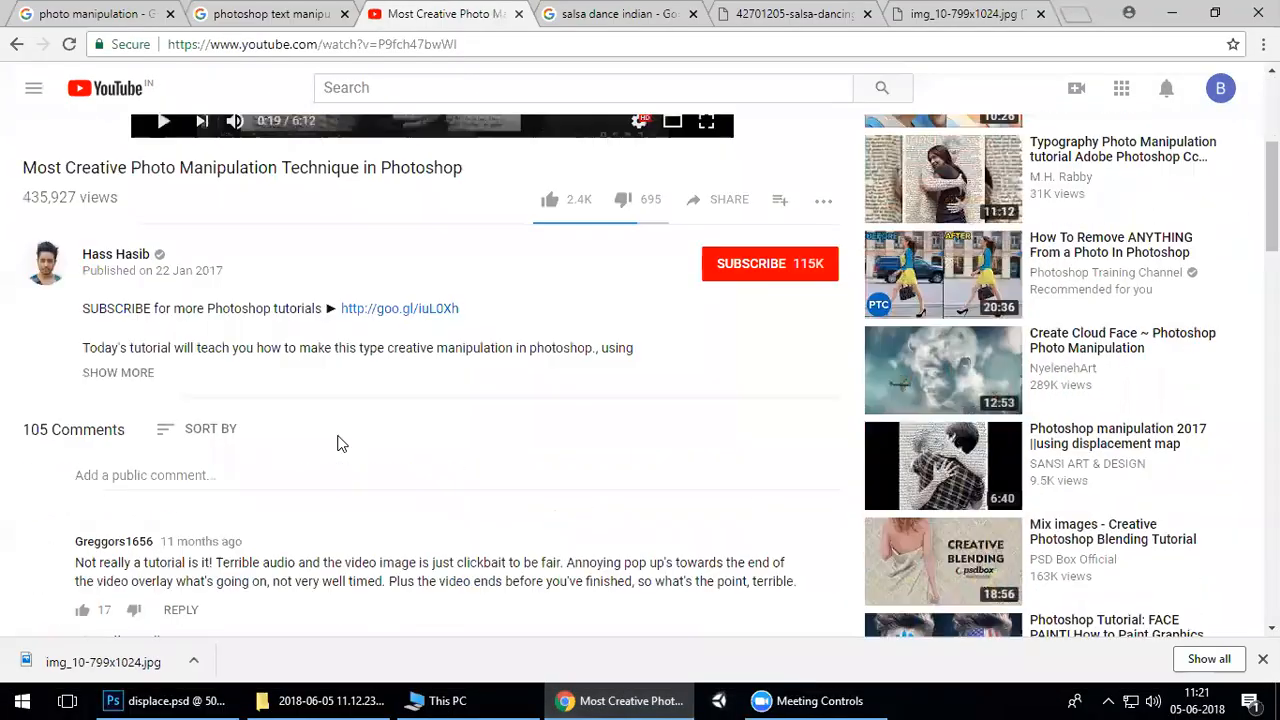
scroll(337, 443, "down", 1)
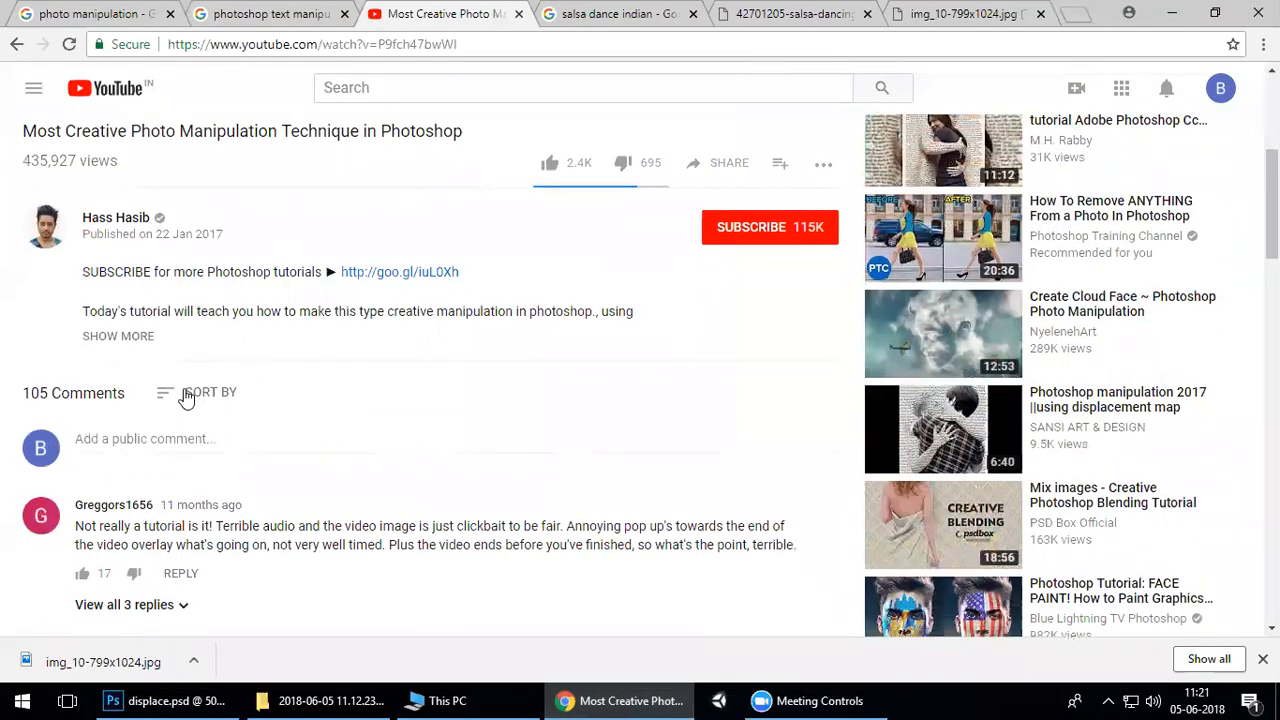
left_click(146, 347)
scroll(365, 392, "down", 7)
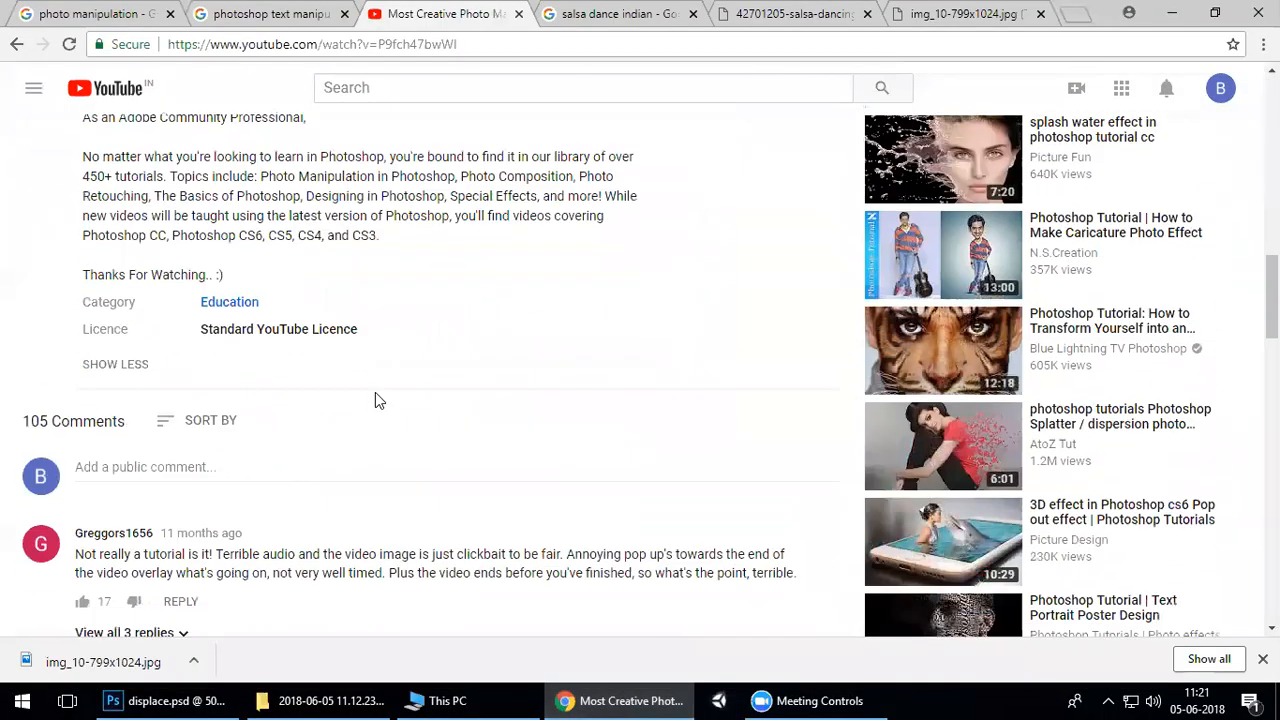
scroll(307, 316, "up", 1)
left_click_drag(377, 329, 73, 258)
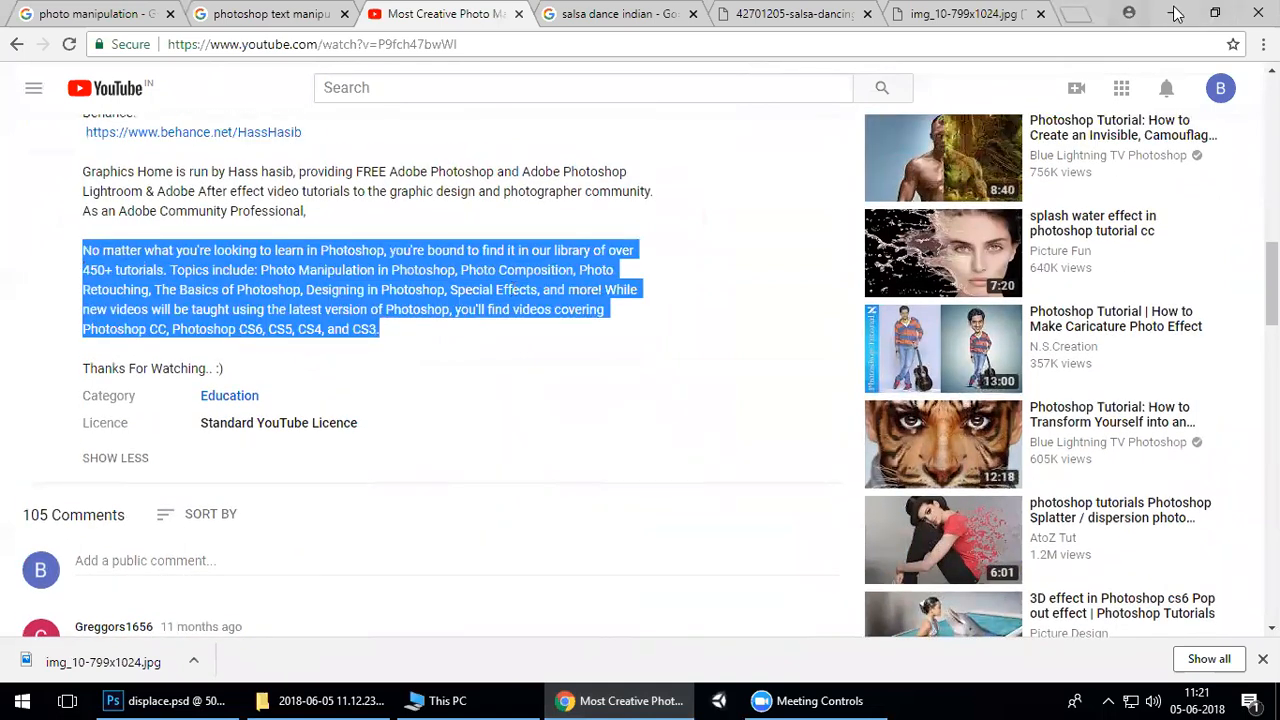
key("alt+Tab")
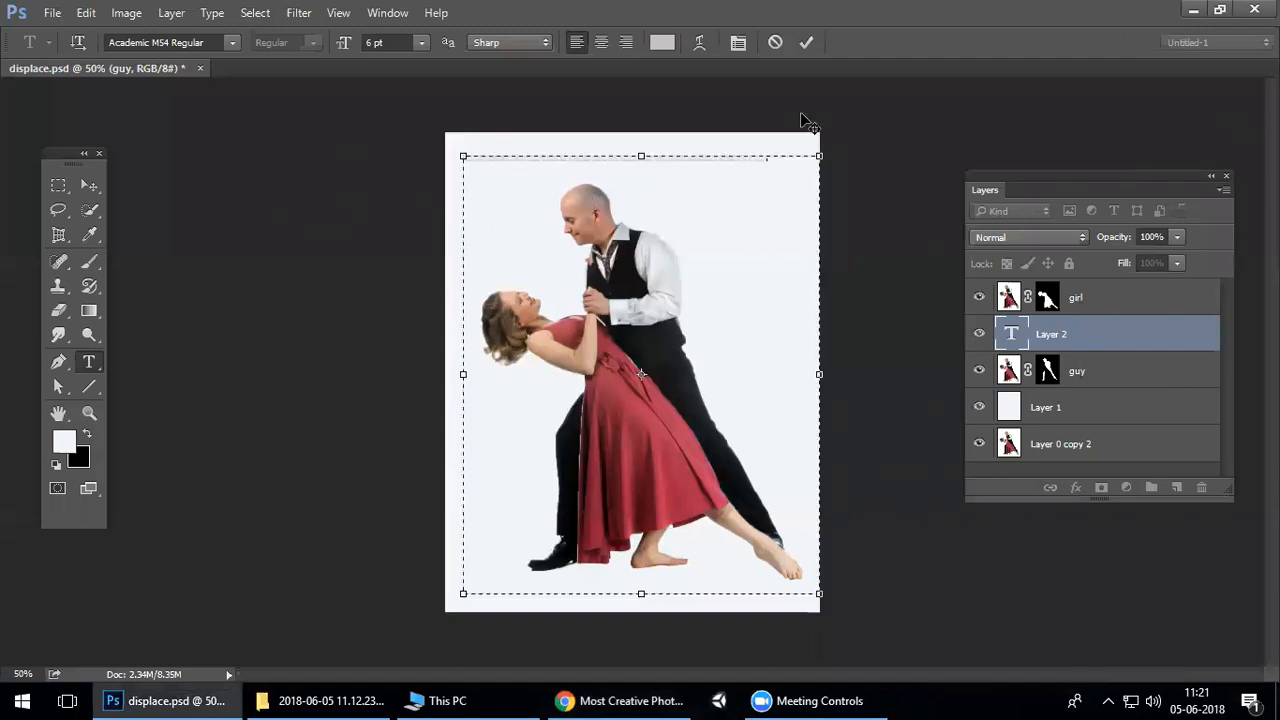
Colour all the pasted text black (000000) and set its size to 11 pt.
key("ctrl+a")
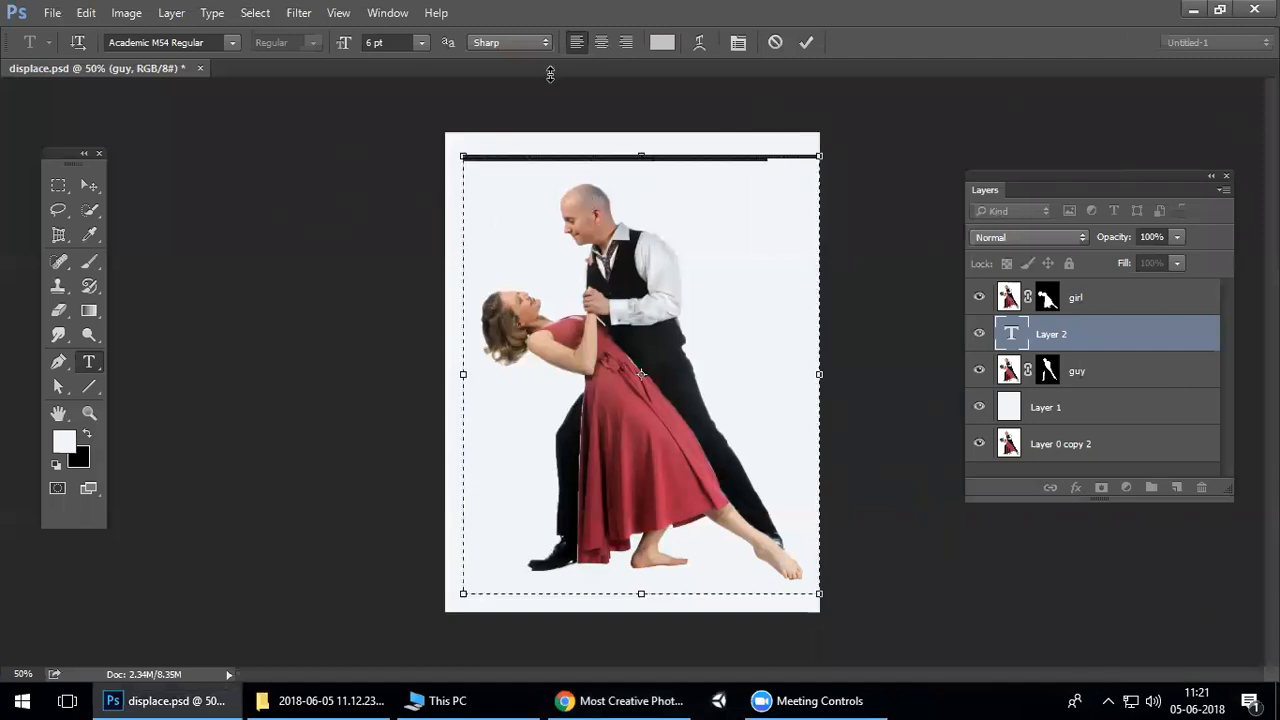
left_click(423, 44)
left_click(405, 133)
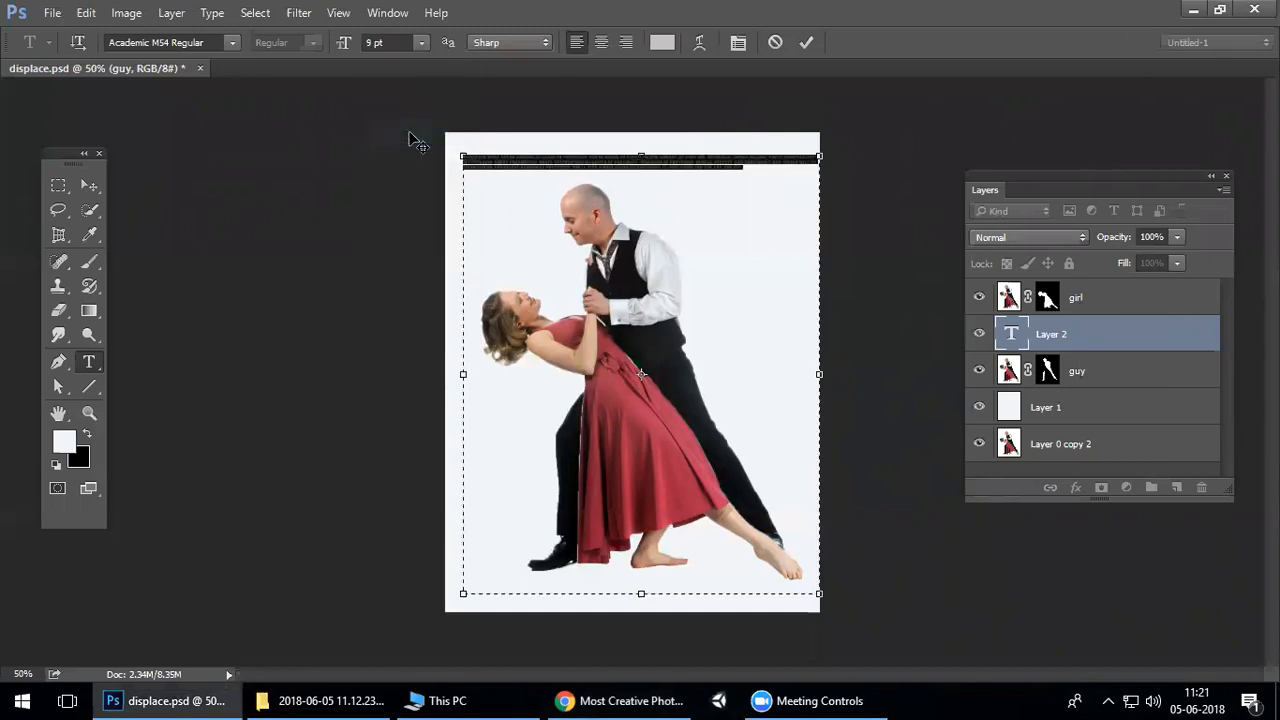
left_click(661, 42)
type("000000")
left_click(828, 148)
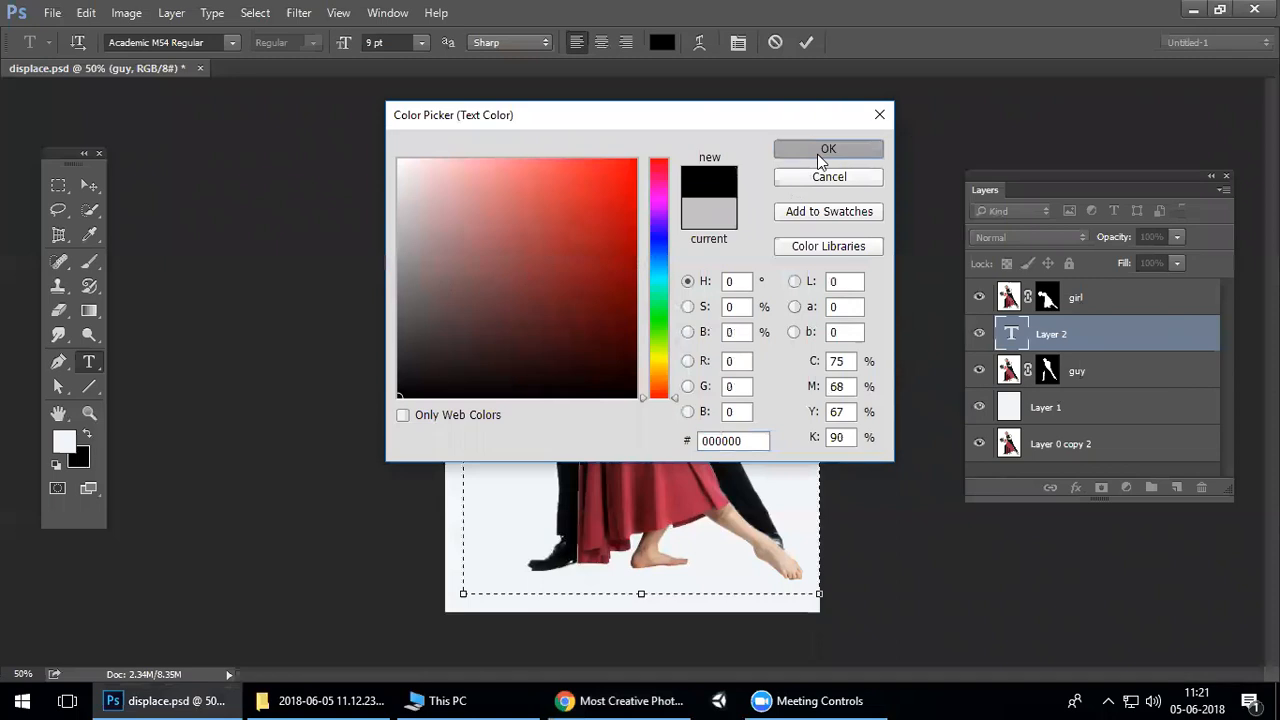
left_click(421, 42)
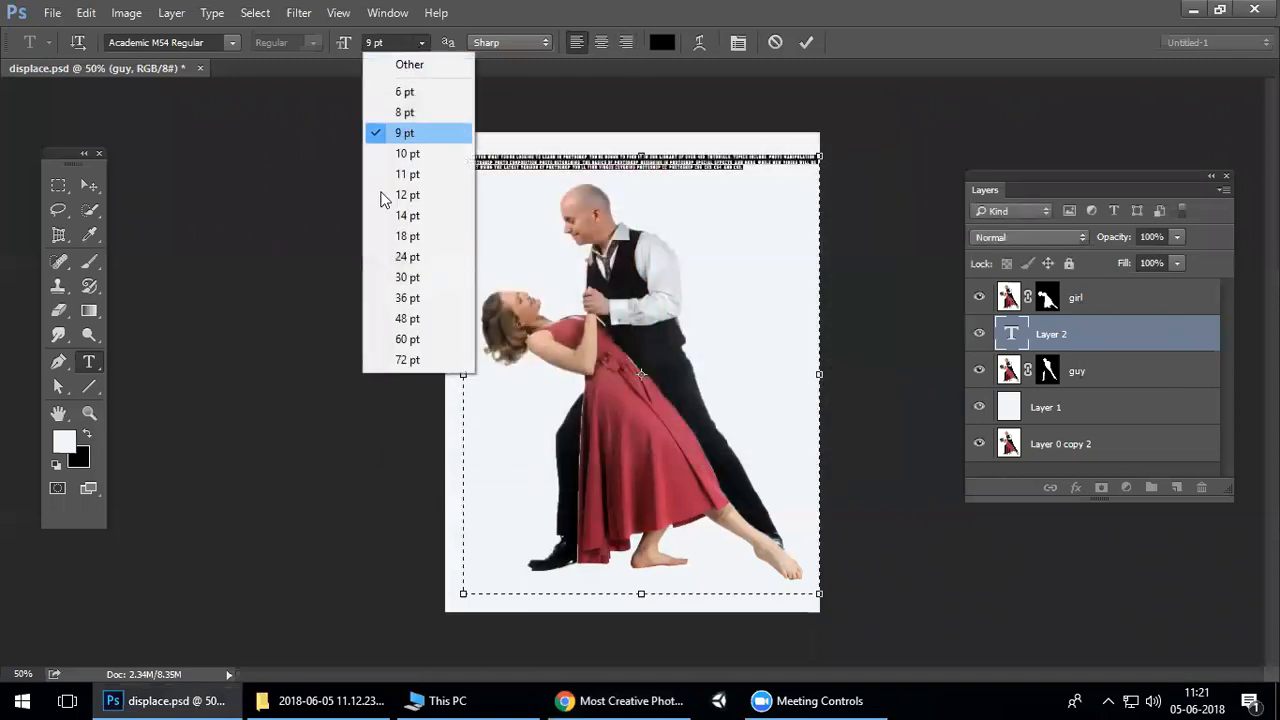
left_click(410, 176)
Duplicate the paragraph text repeatedly until it fills the whole text box.
left_click(650, 187)
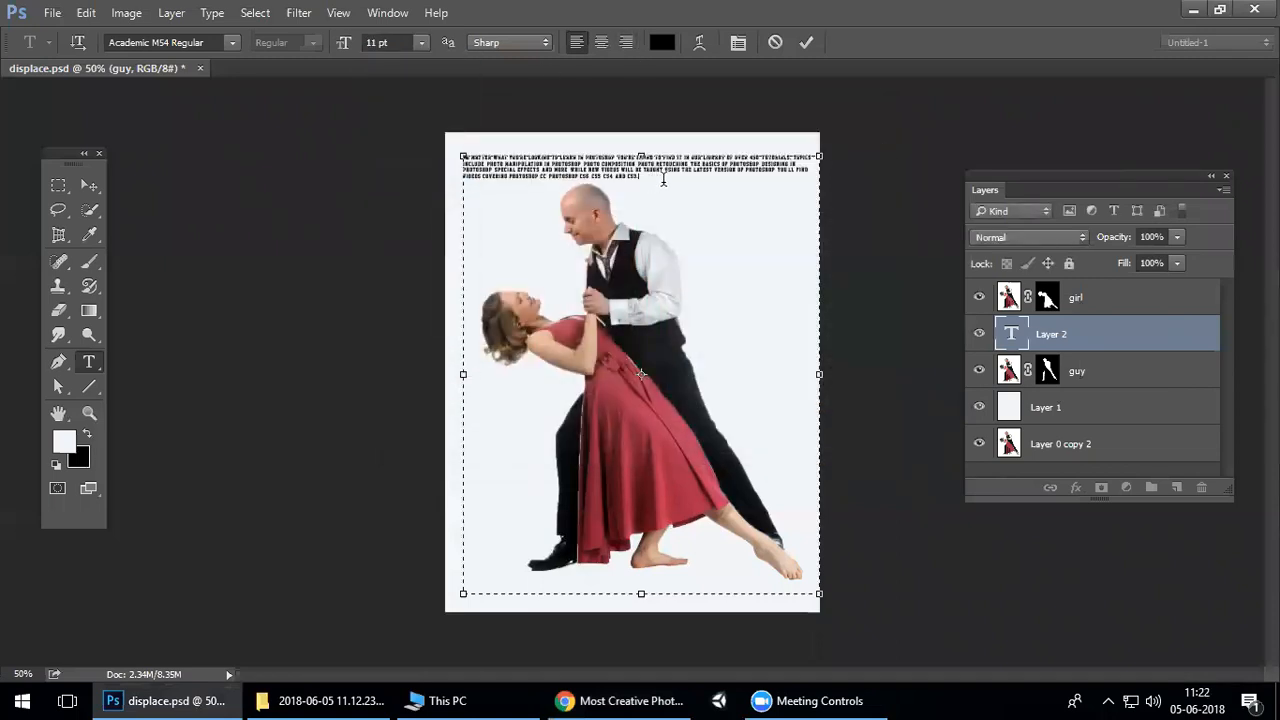
type("NO MATTER WHAT YOU'RE LOOKING TO LEARN IN PHOTOSHOP YOU'RE BOUND TO FIND IT IN OUR LIBRARY OF OVER 450 TUTORIALS. TOPICS INCLUDE PHOTO MANIPULATION PHOTO COMPOSITION PHOTO RETOUCHING THE BASICS OF PHOTOSHOP DESIGNING IN PHOTOSHOP SPECIAL EFFECTS AND MORE WHILE NEW VIDEOS WILL BE TAUGHT USING THE LATEST VERSION OF PHOTOSHOP YOU'LL FIND VIDEOS COVERING PHOTOSHOP CC PHOTOSHOP CS6 CS5 CS4 AND CS3.")
left_click_drag(805, 193, 271, 94)
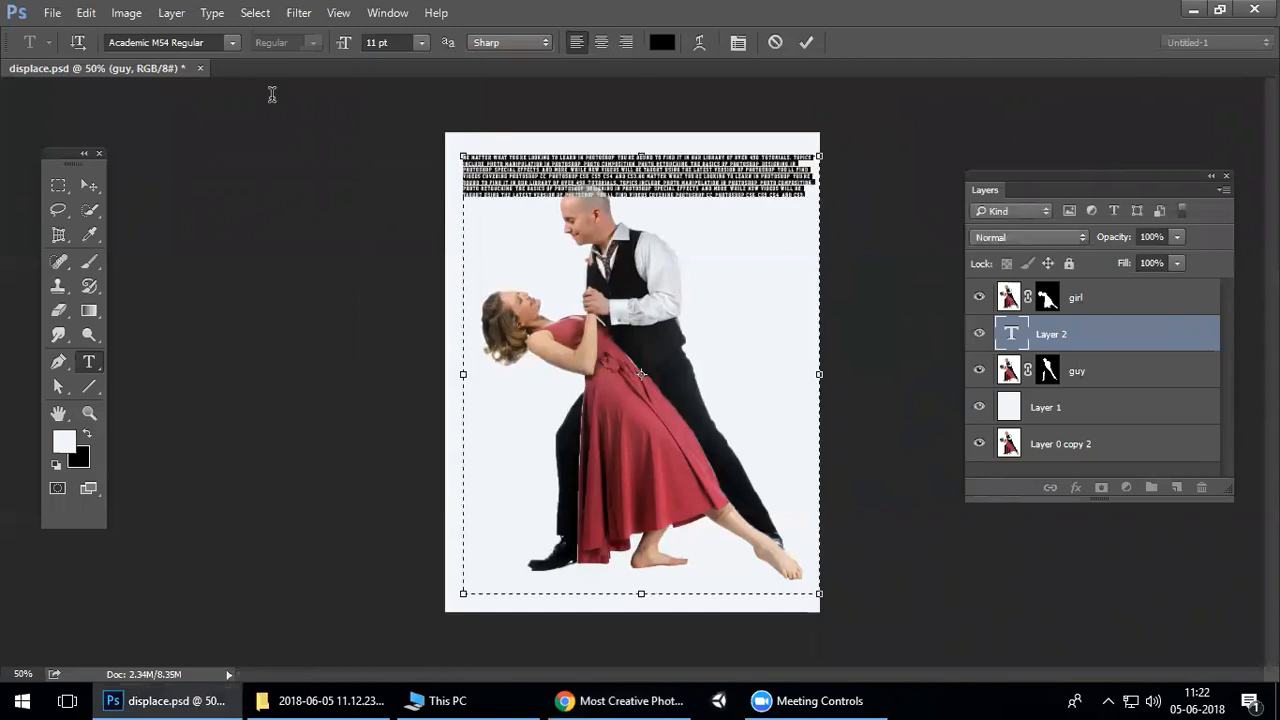
left_click(809, 192)
key("ctrl+v")
key("ctrl+v")
key("ctrl+v")
key("ctrl+v")
key("ctrl+v")
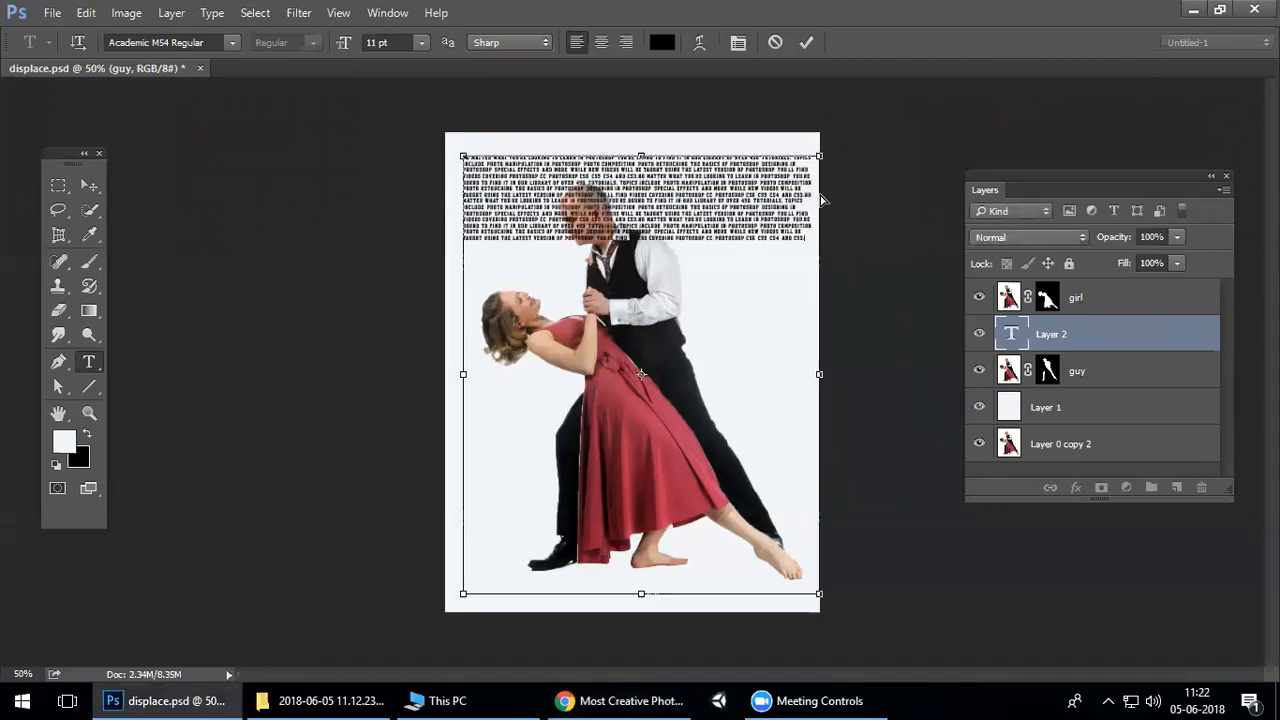
key("ctrl+v")
key("ctrl+v")
key("ctrl+v")
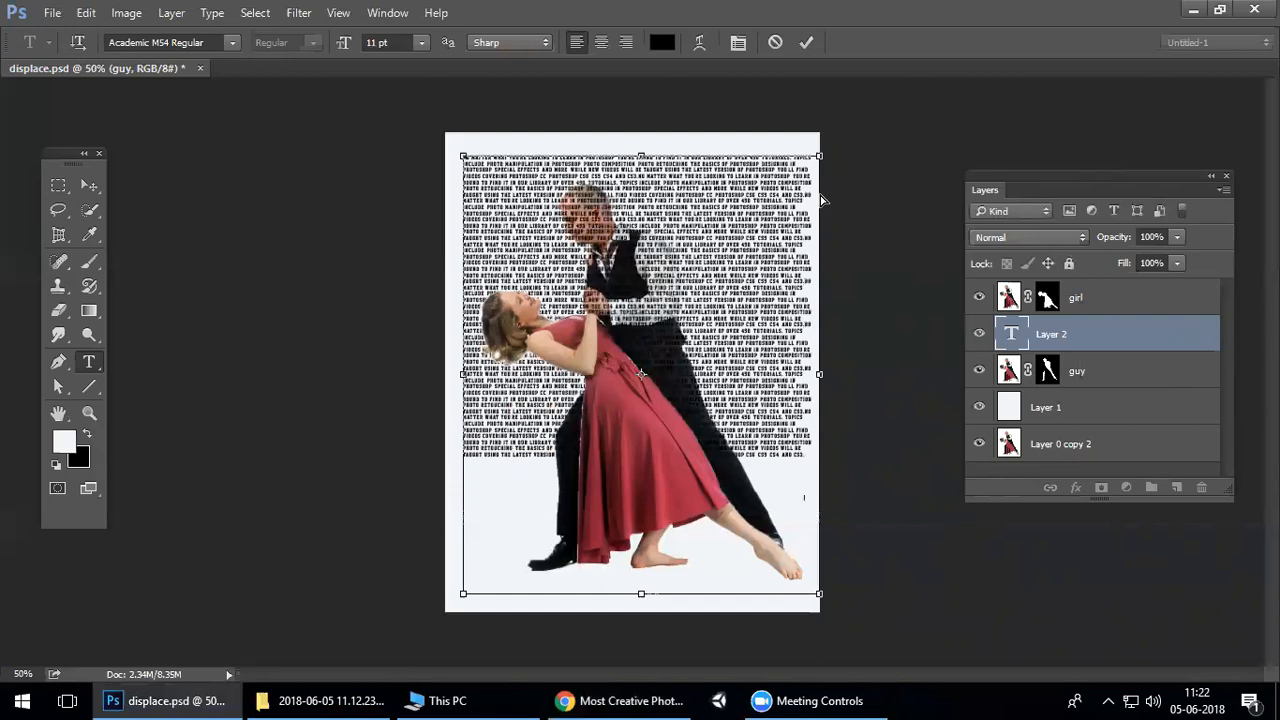
key("ctrl+v")
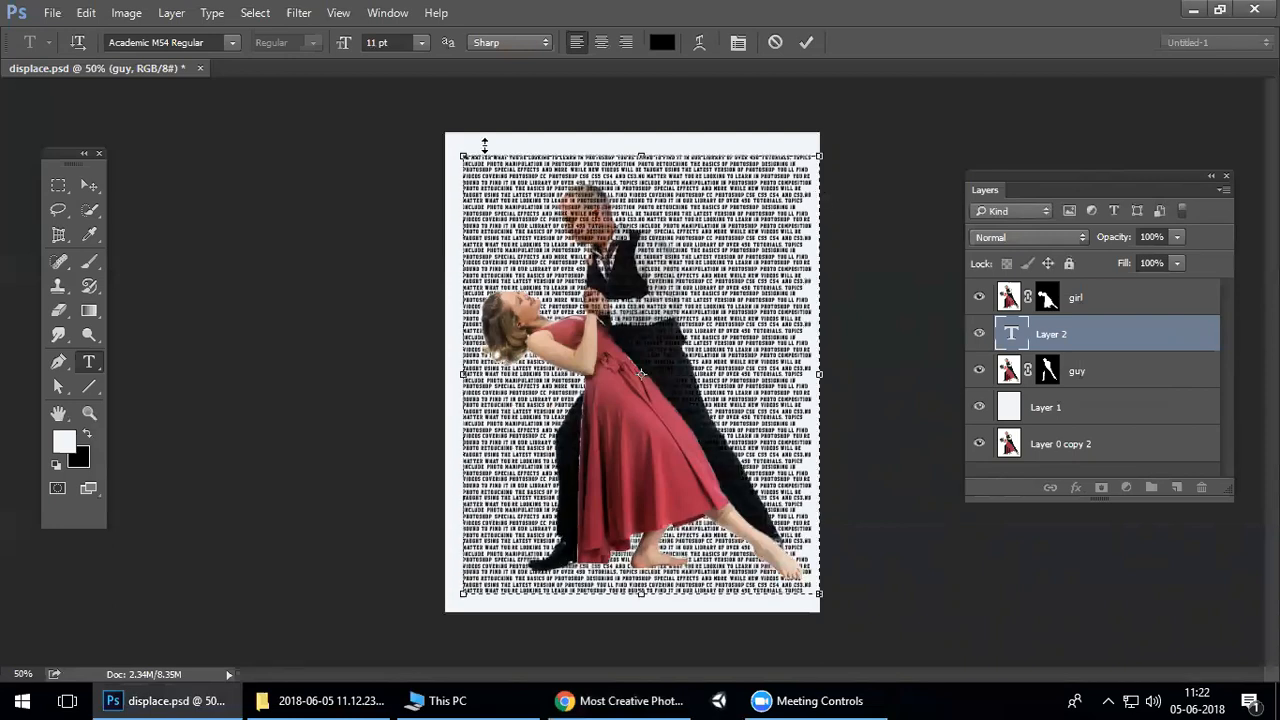
Commit the text, shift the text block slightly on the canvas, and move its layer above the girl layer.
left_click(90, 188)
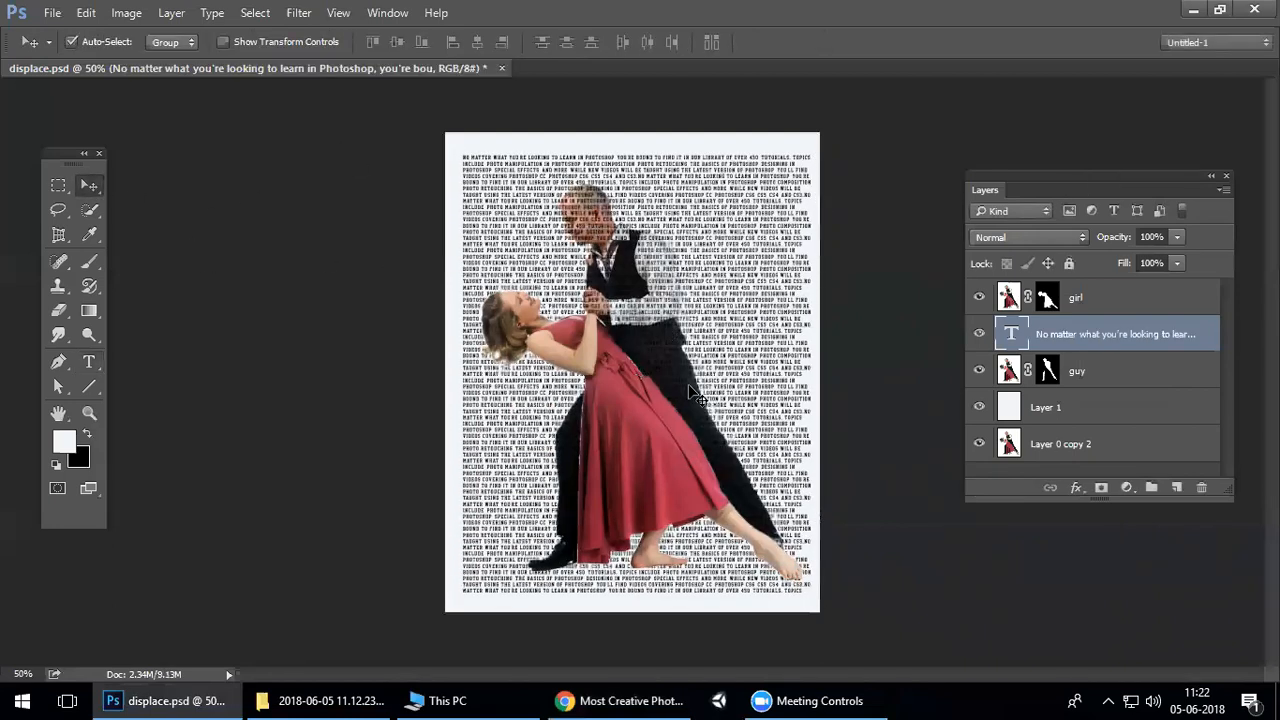
left_click_drag(664, 229, 681, 251)
left_click_drag(1143, 303, 1141, 292)
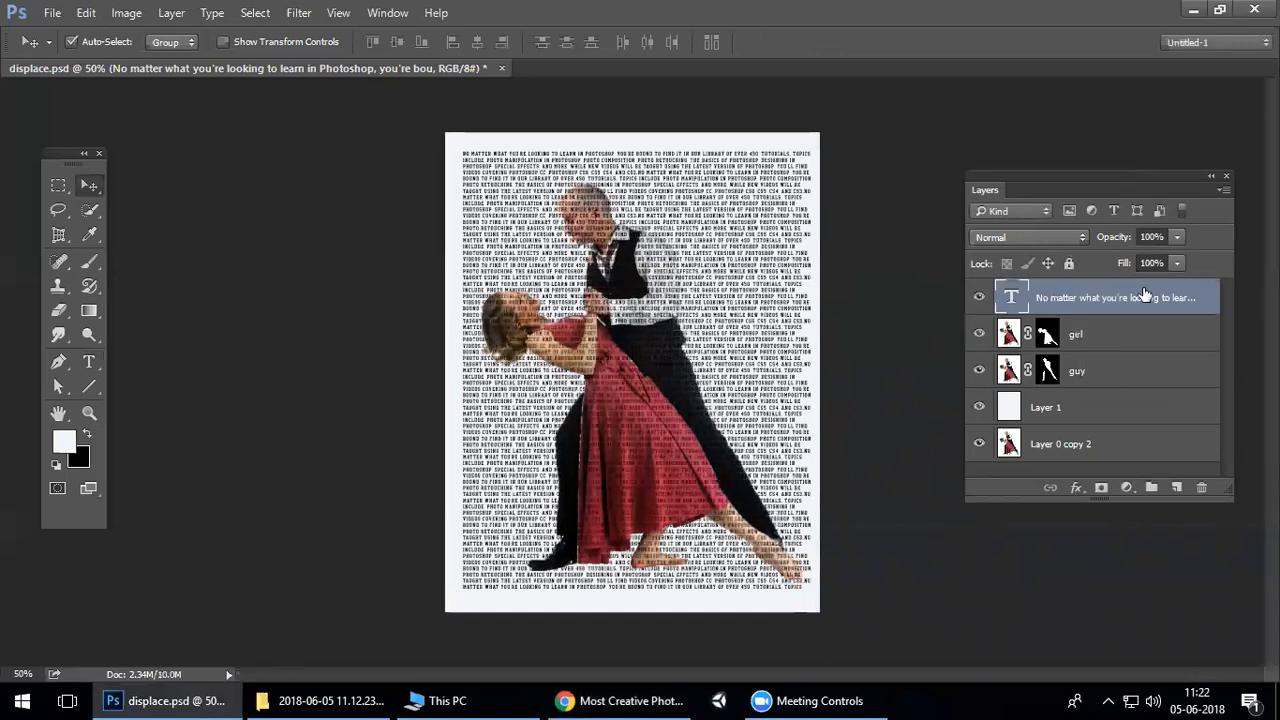
Compare the girl and guy layers by toggling their visibility, and shift the text block slightly down on the canvas.
left_click(1094, 340)
left_click_drag(728, 150, 878, 290)
left_click(1107, 343)
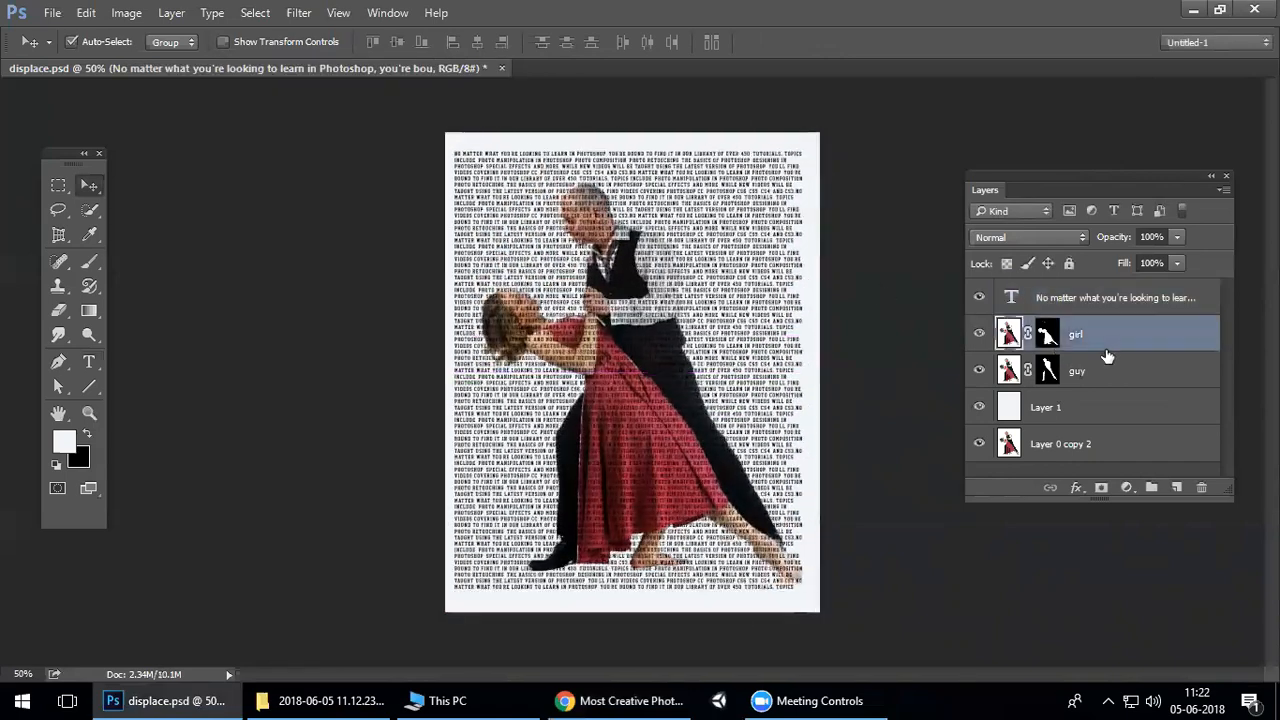
left_click(1108, 366)
left_click(1109, 342)
left_click(1106, 364)
left_click(1105, 340)
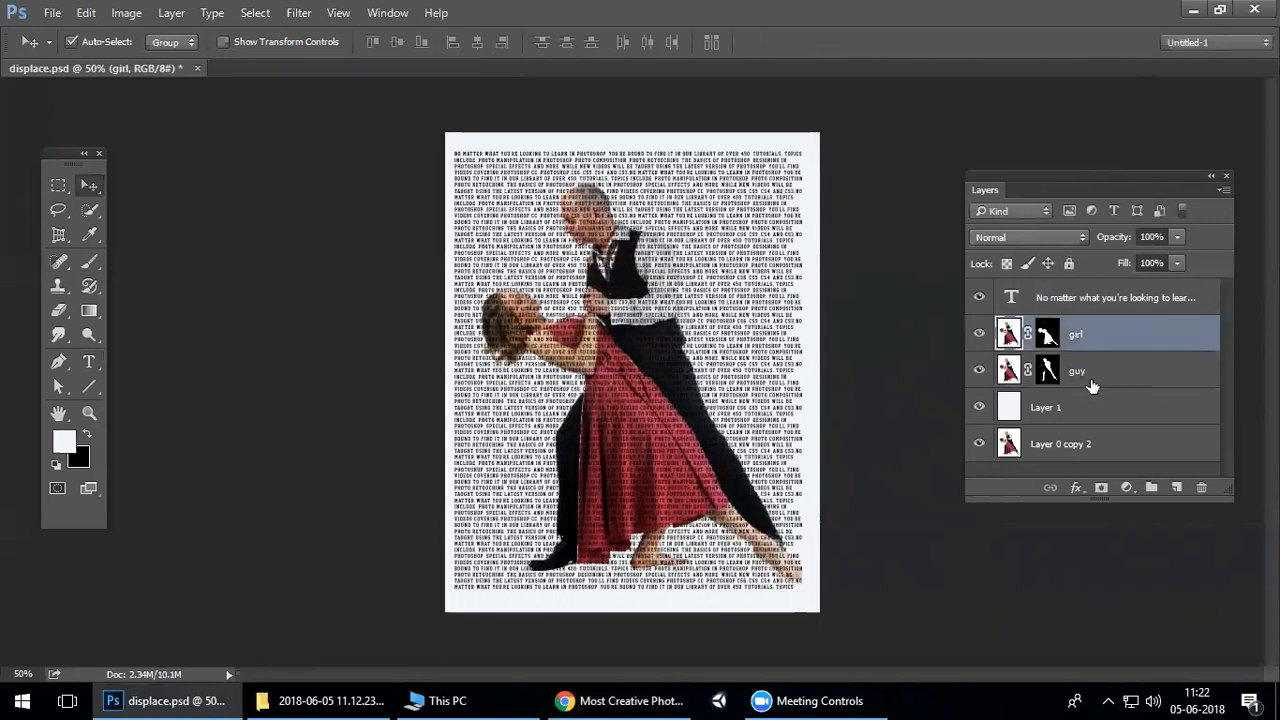
left_click(1092, 383)
left_click(979, 371)
left_click(979, 371)
left_click(979, 333)
left_click(979, 333)
left_click(1090, 333)
left_click(1112, 298)
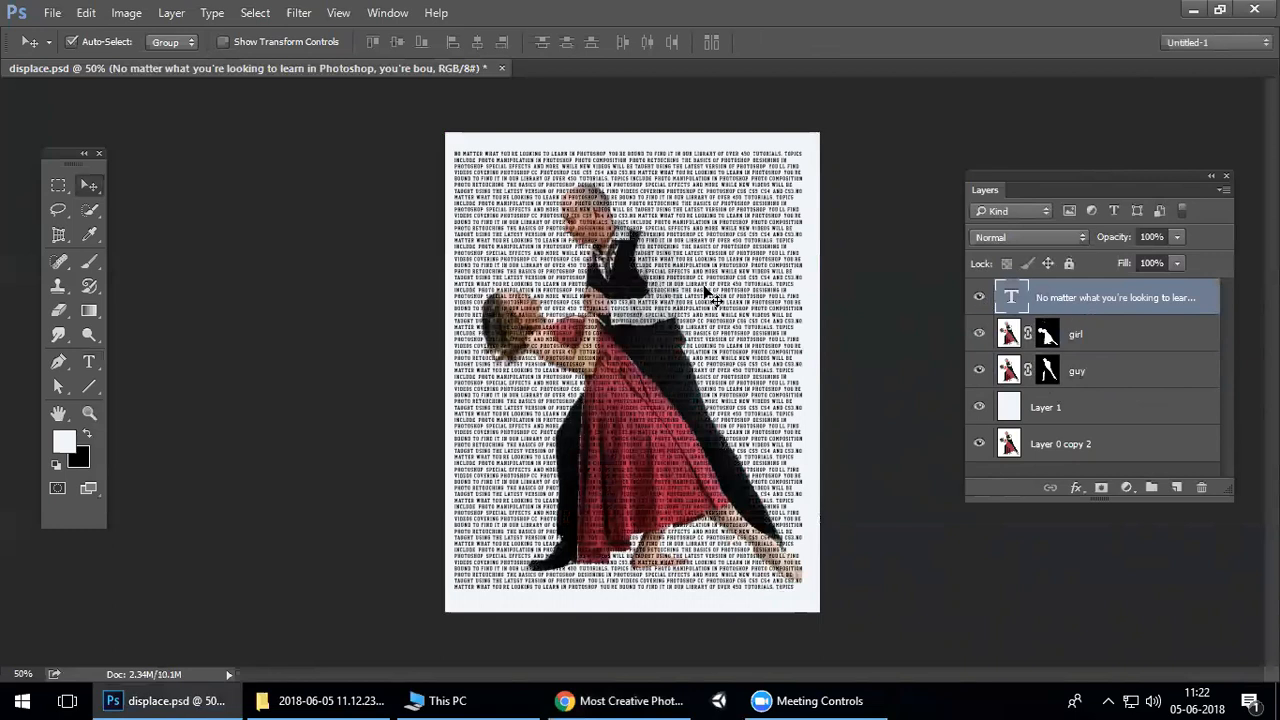
mouse_move(724, 220)
left_mouse_down()
mouse_move(752, 224)
mouse_move(720, 232)
mouse_move(728, 244)
left_mouse_up()
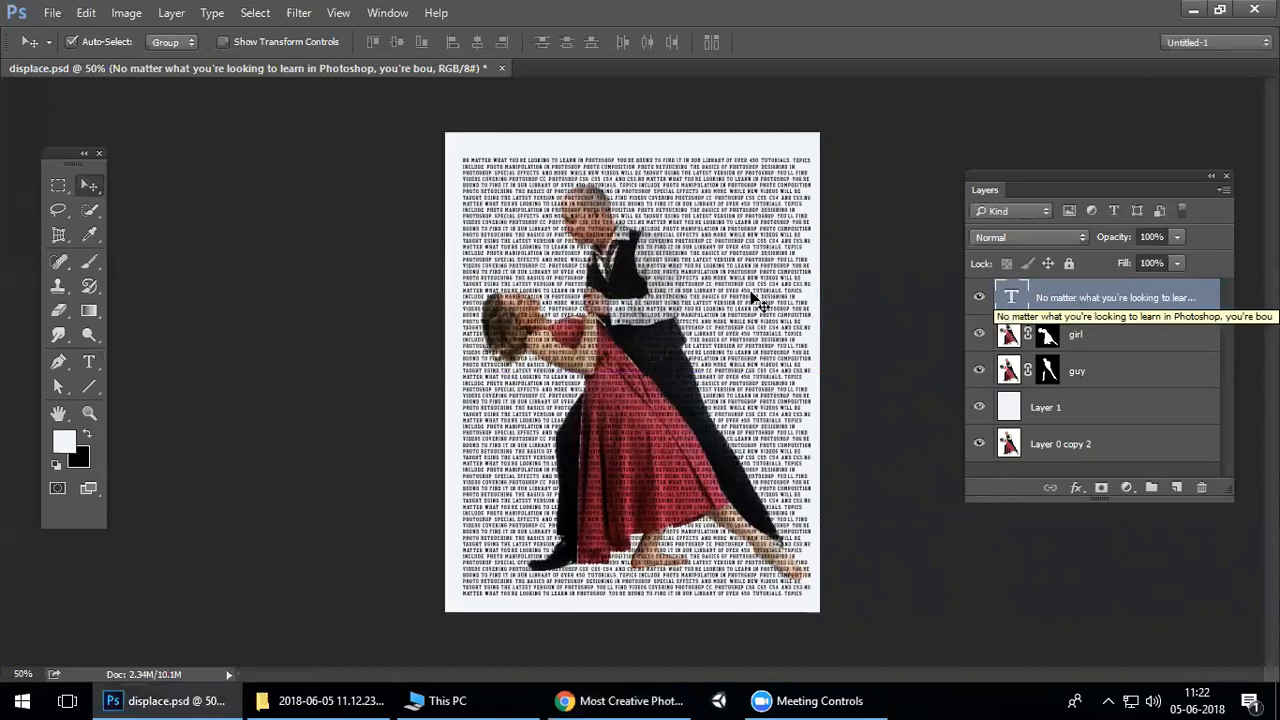
Convert the text layer to a smart object and apply a Displace filter at horizontal and vertical scale 10 using displace.psd.
left_click(298, 13)
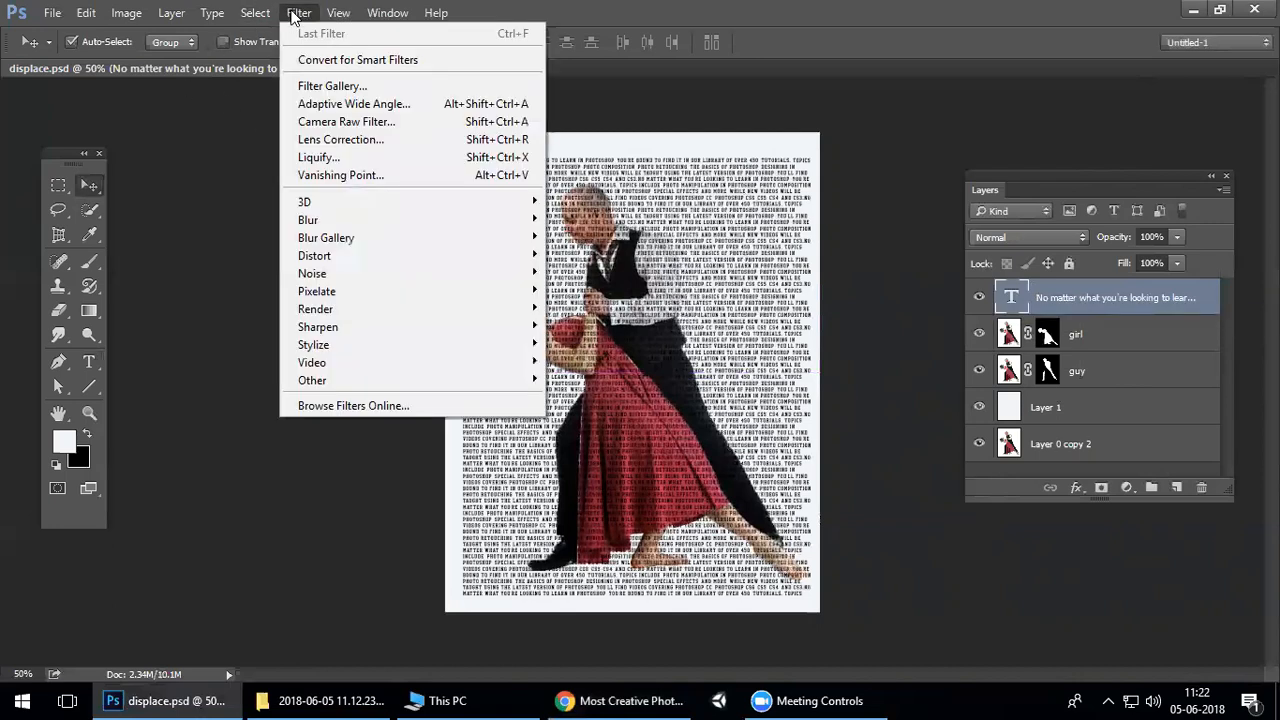
mouse_move(337, 262)
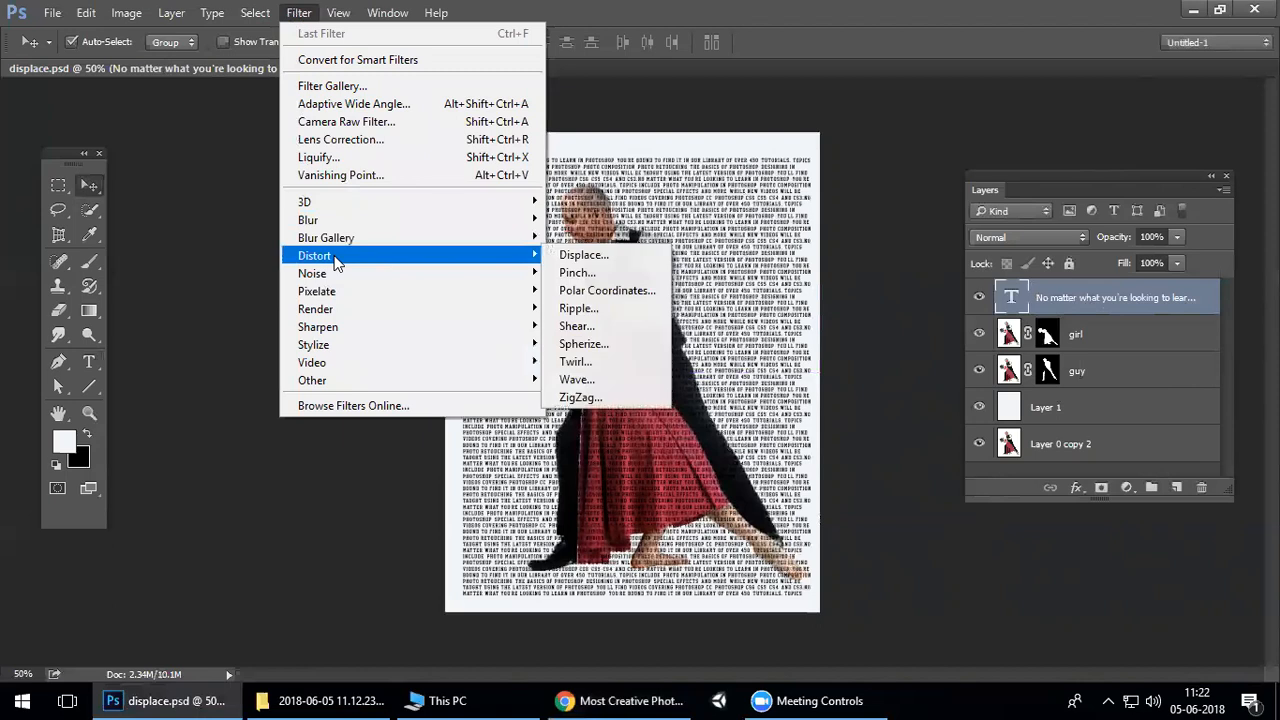
left_click(628, 255)
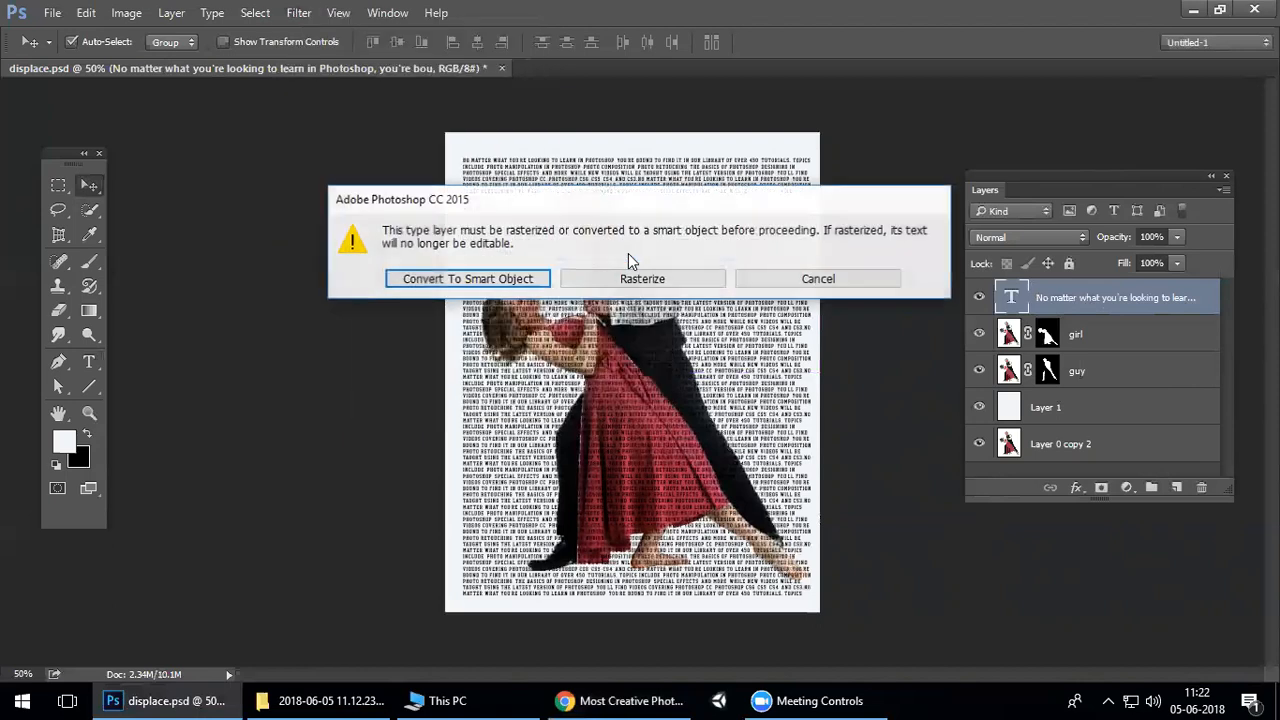
left_click(478, 287)
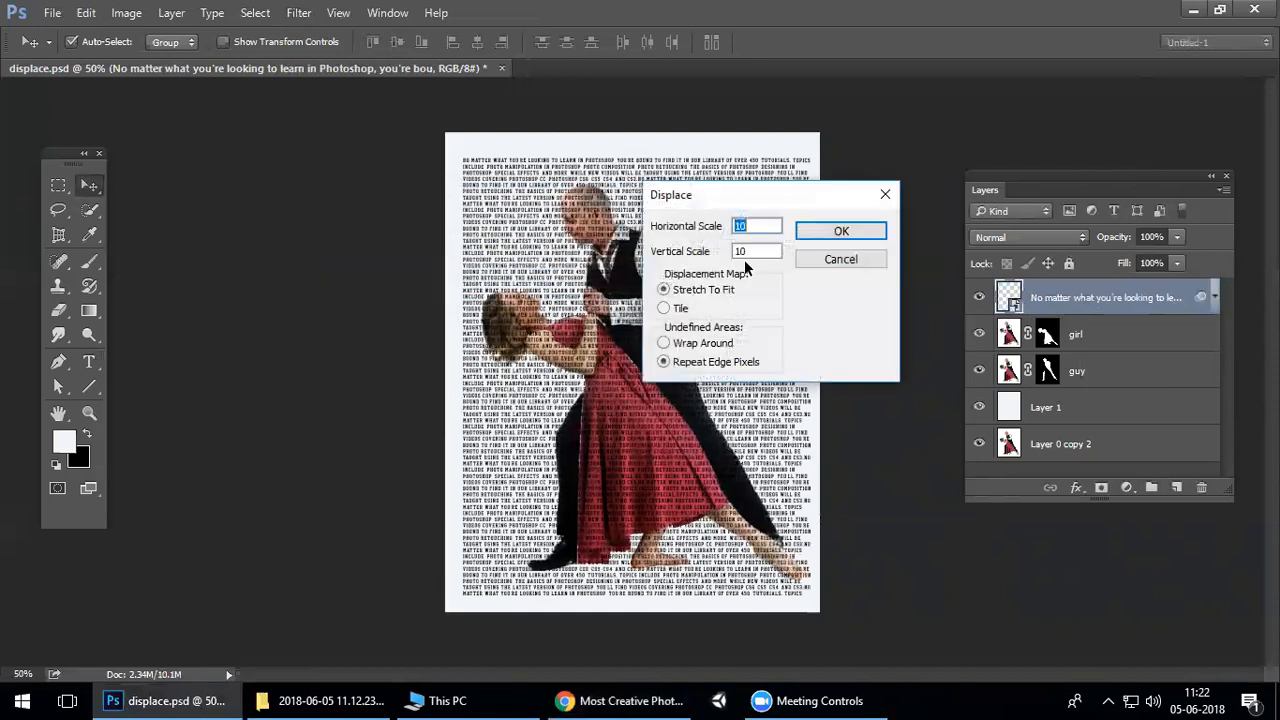
left_click(853, 231)
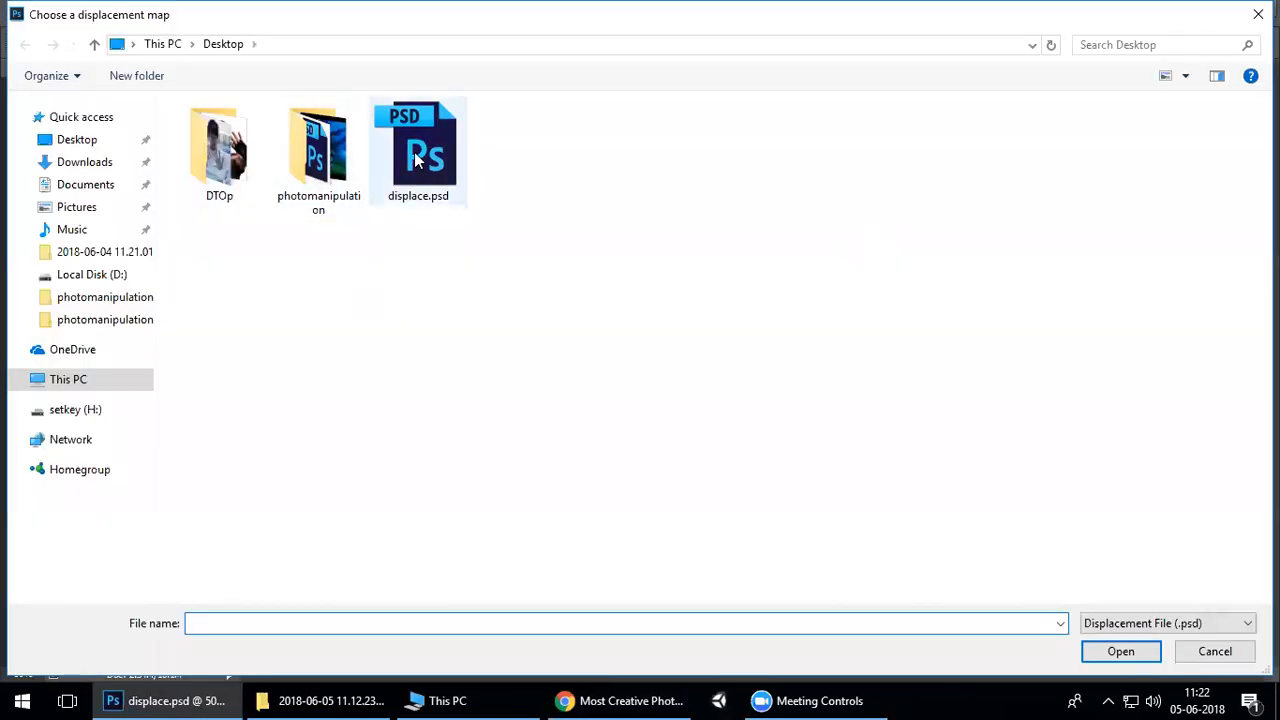
left_click(420, 170)
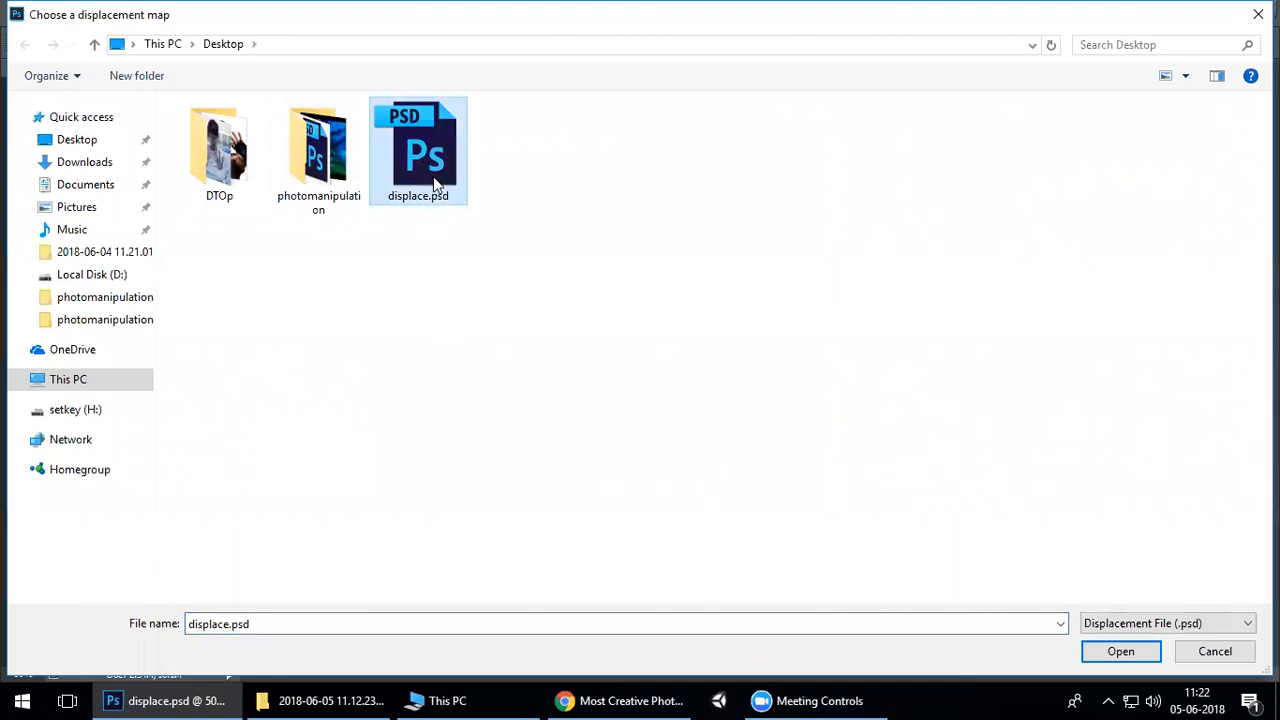
left_click(1110, 652)
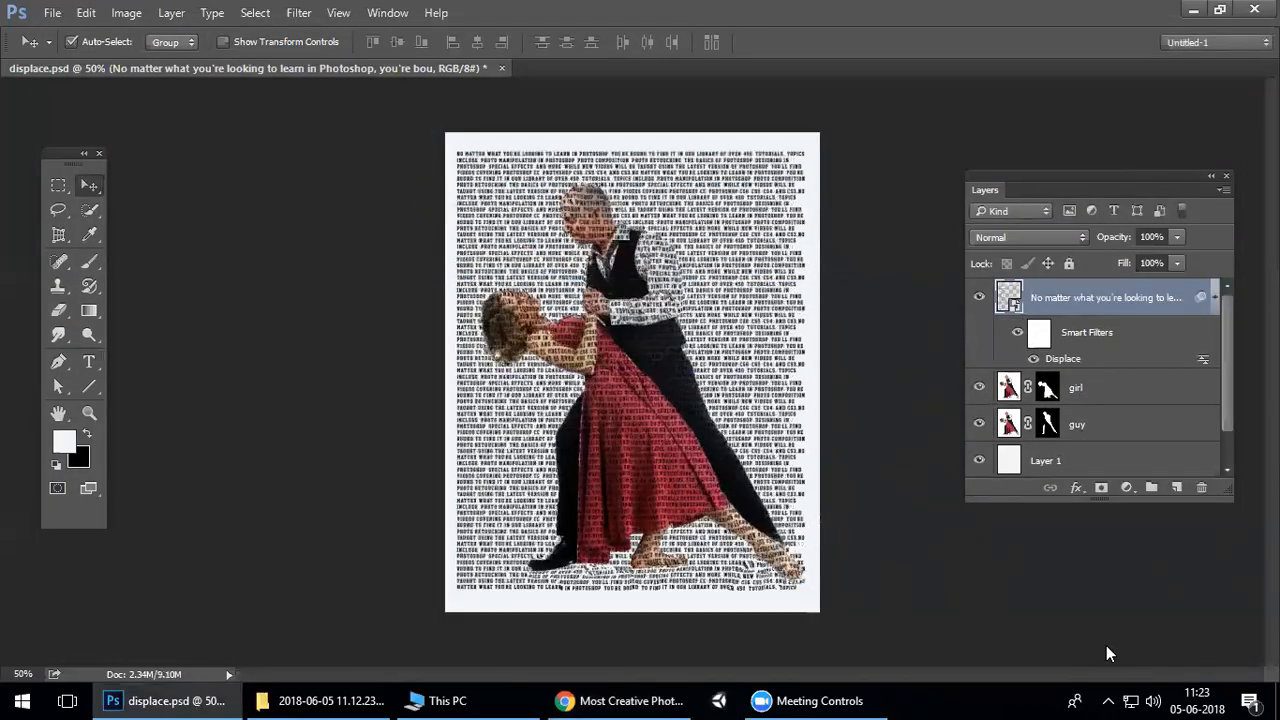
Examine up close how the displaced text wraps around the couple's faces, shirt and dress.
scroll(613, 278, "up", 5)
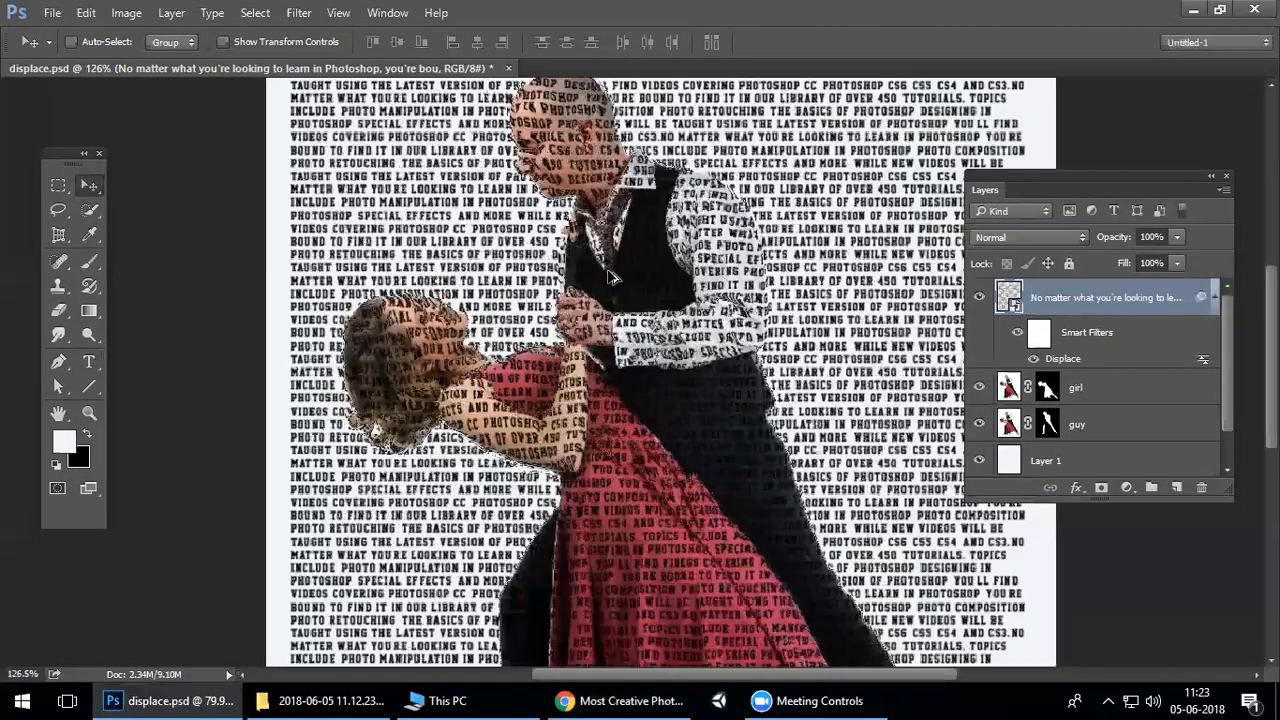
scroll(613, 278, "up", 3)
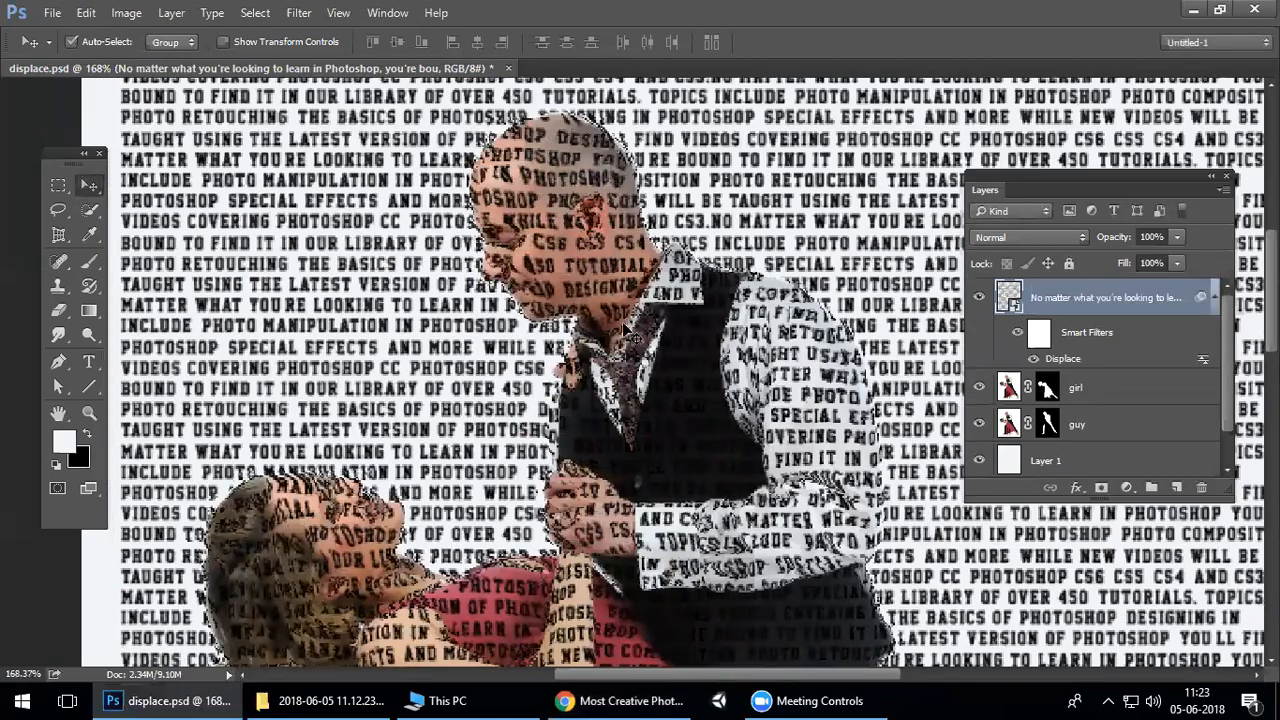
left_click_drag(705, 472, 632, 165)
left_click_drag(526, 398, 848, 547)
left_click_drag(740, 484, 606, 217)
left_click_drag(854, 258, 651, 431)
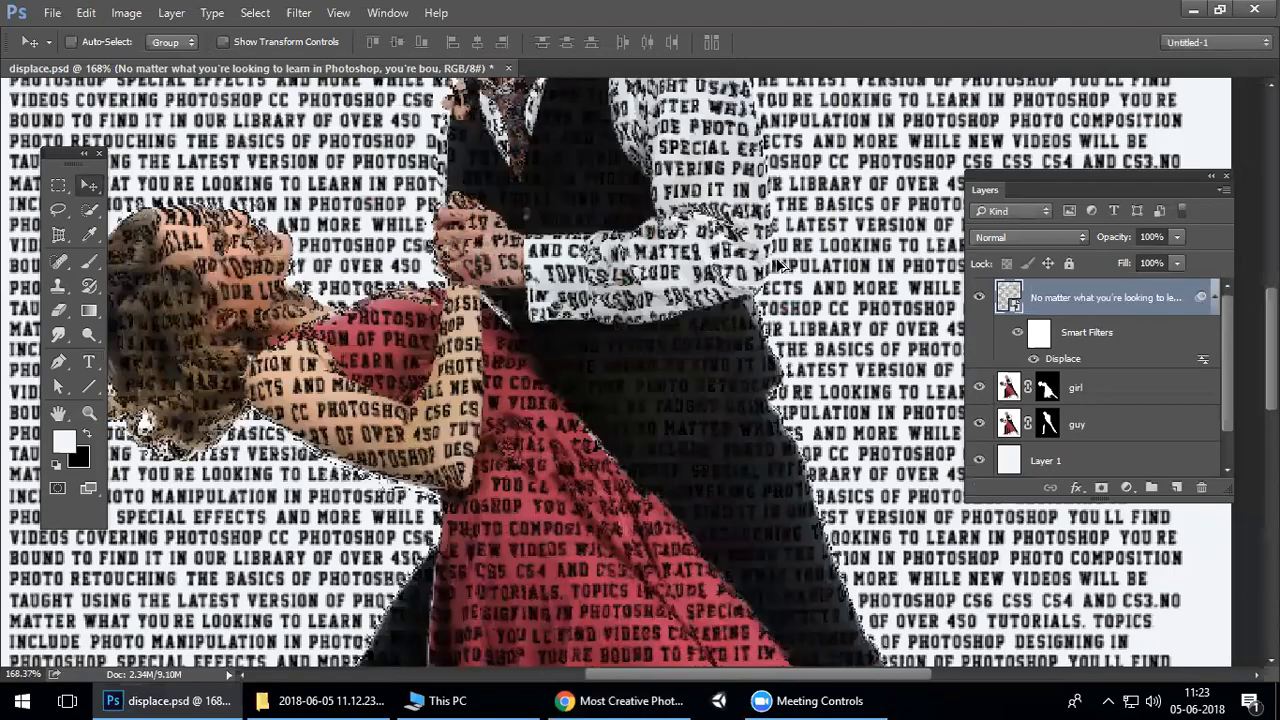
scroll(783, 265, "down", 5)
scroll(948, 310, "up", 2)
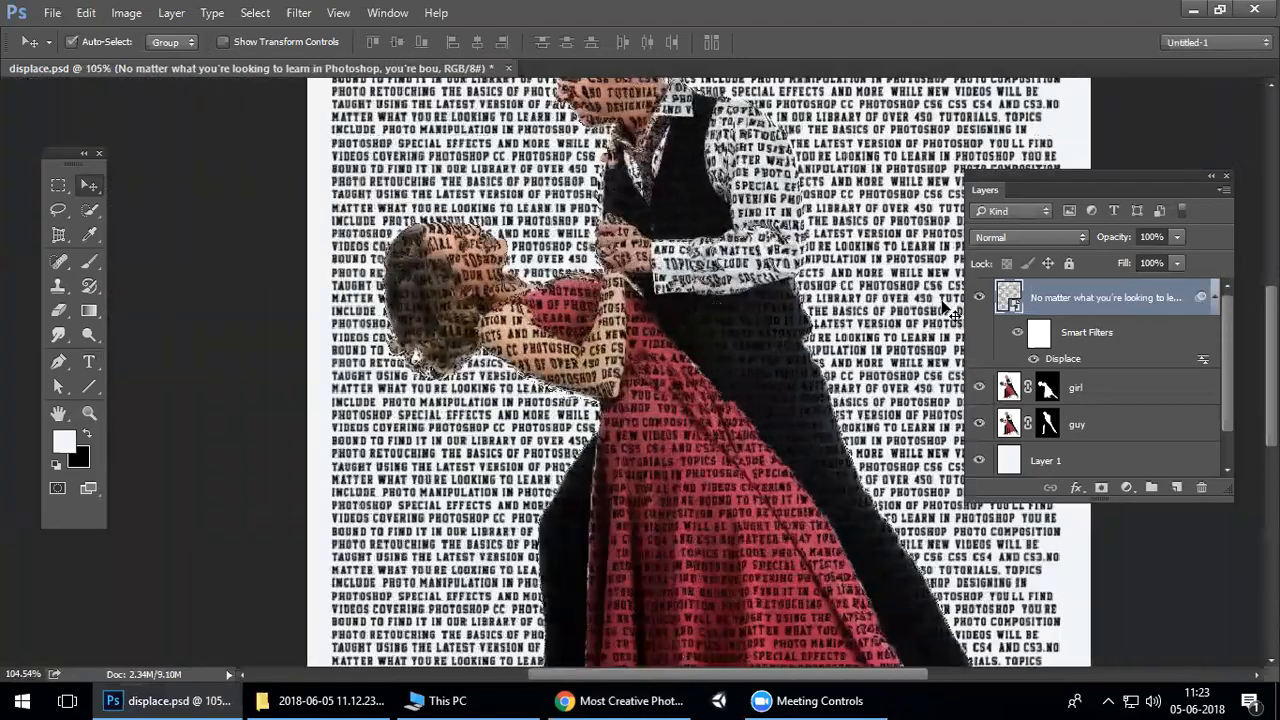
Collapse the text layer's smart filter list and move the layer between the girl and guy layers.
left_click(1216, 299)
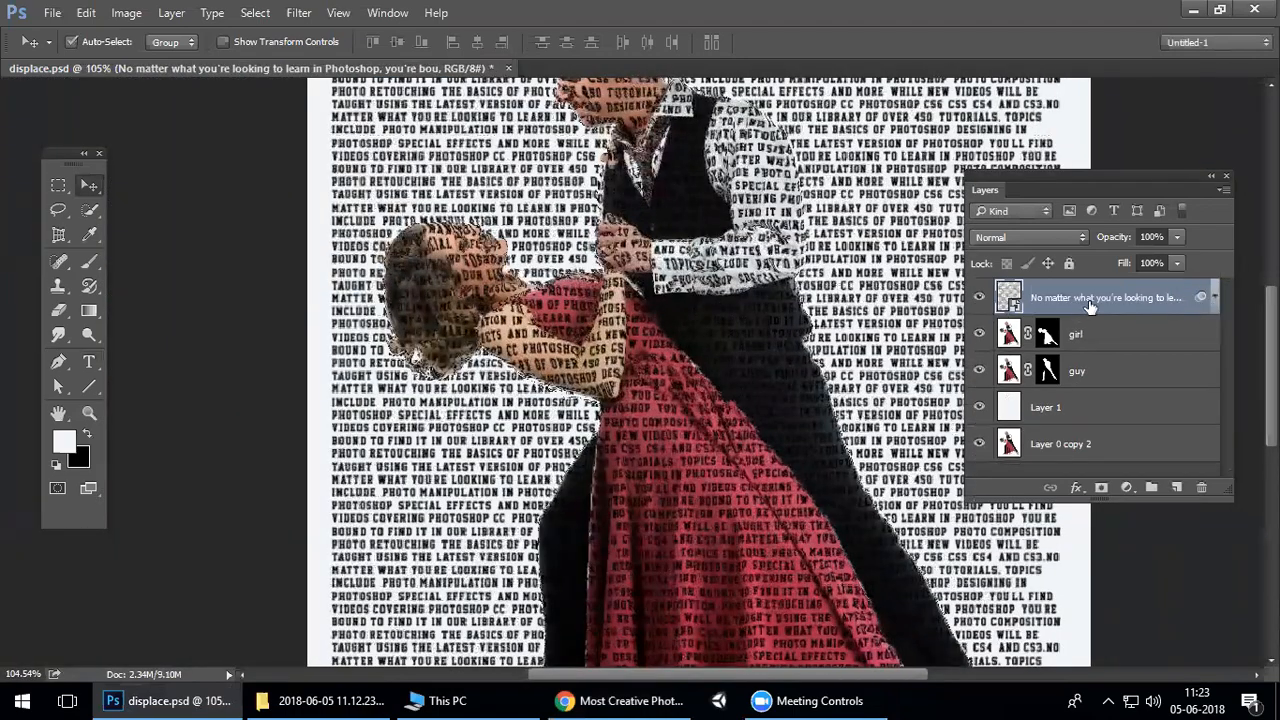
left_click_drag(1120, 299, 1110, 346)
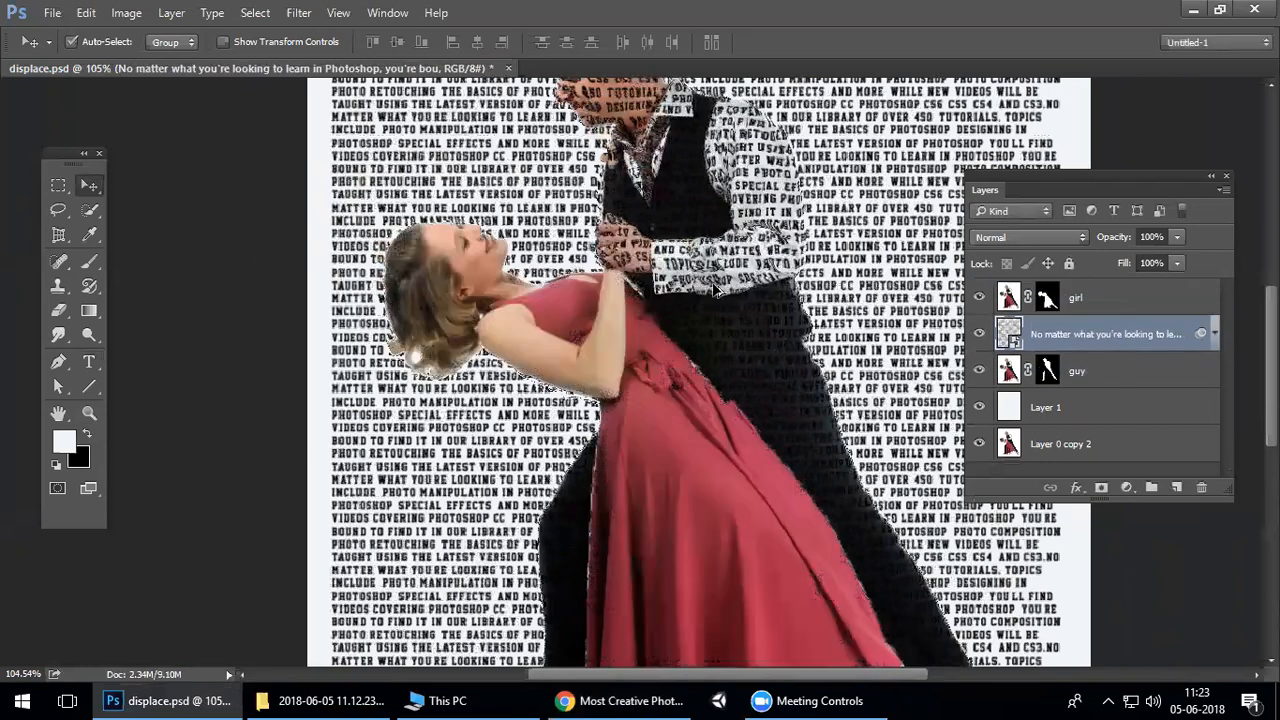
scroll(718, 288, "down", 2)
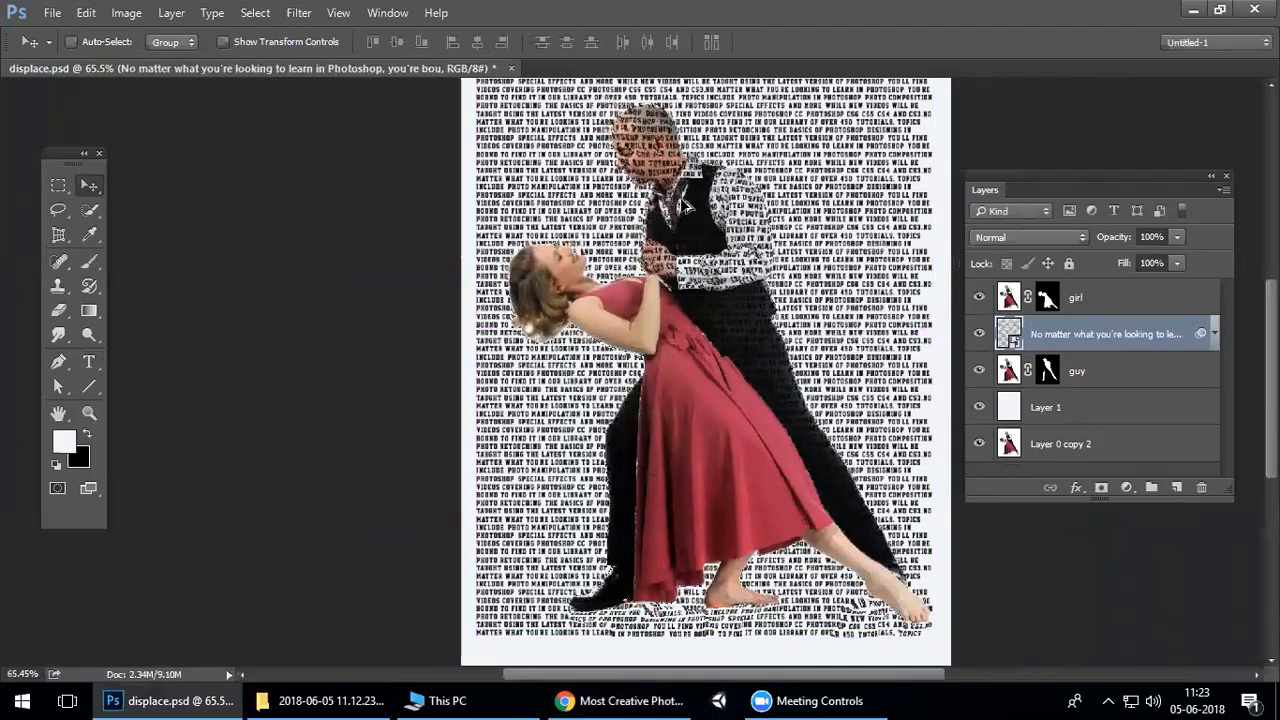
scroll(673, 458, "up", 4)
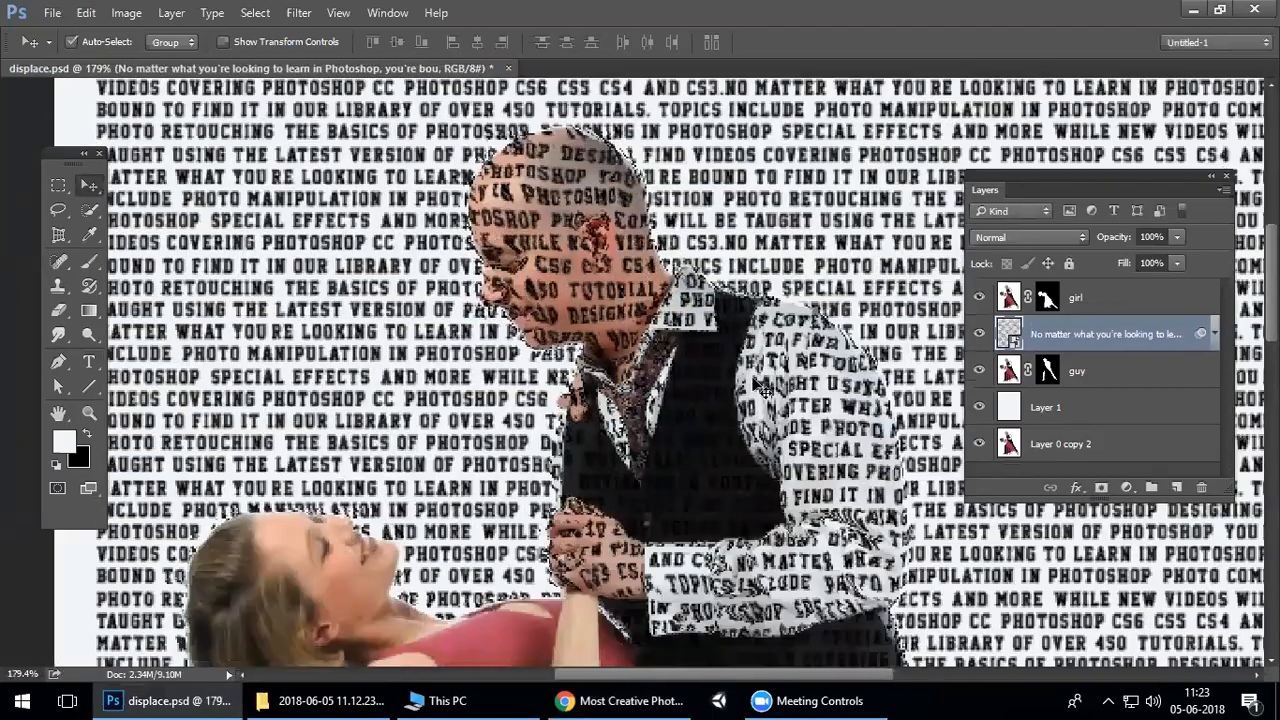
scroll(760, 388, "down", 3)
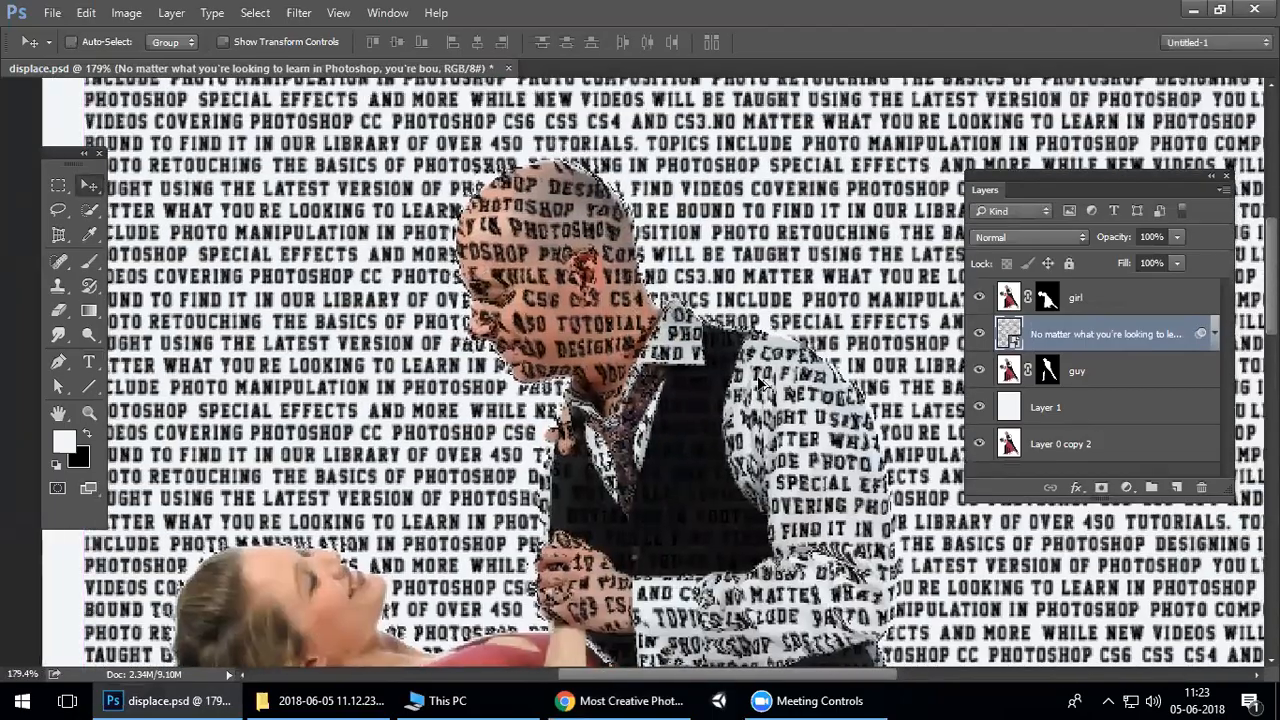
left_click_drag(760, 388, 676, 147)
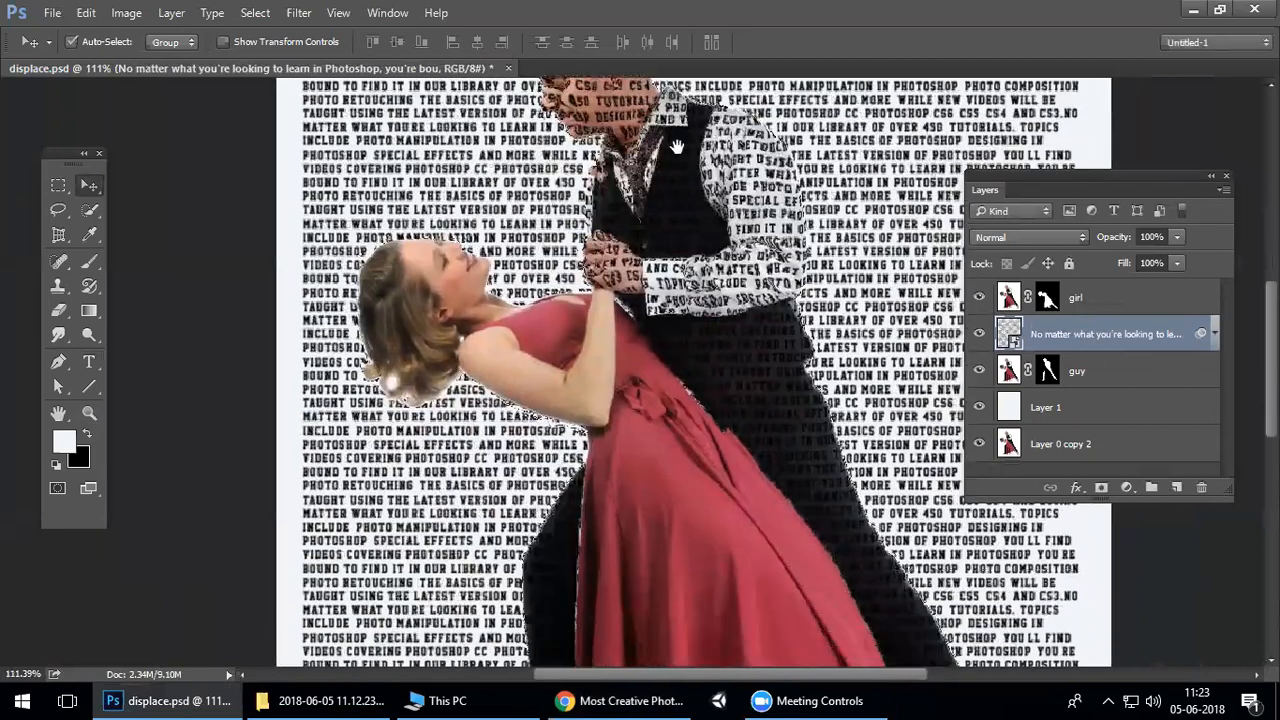
scroll(650, 290, "up", 3)
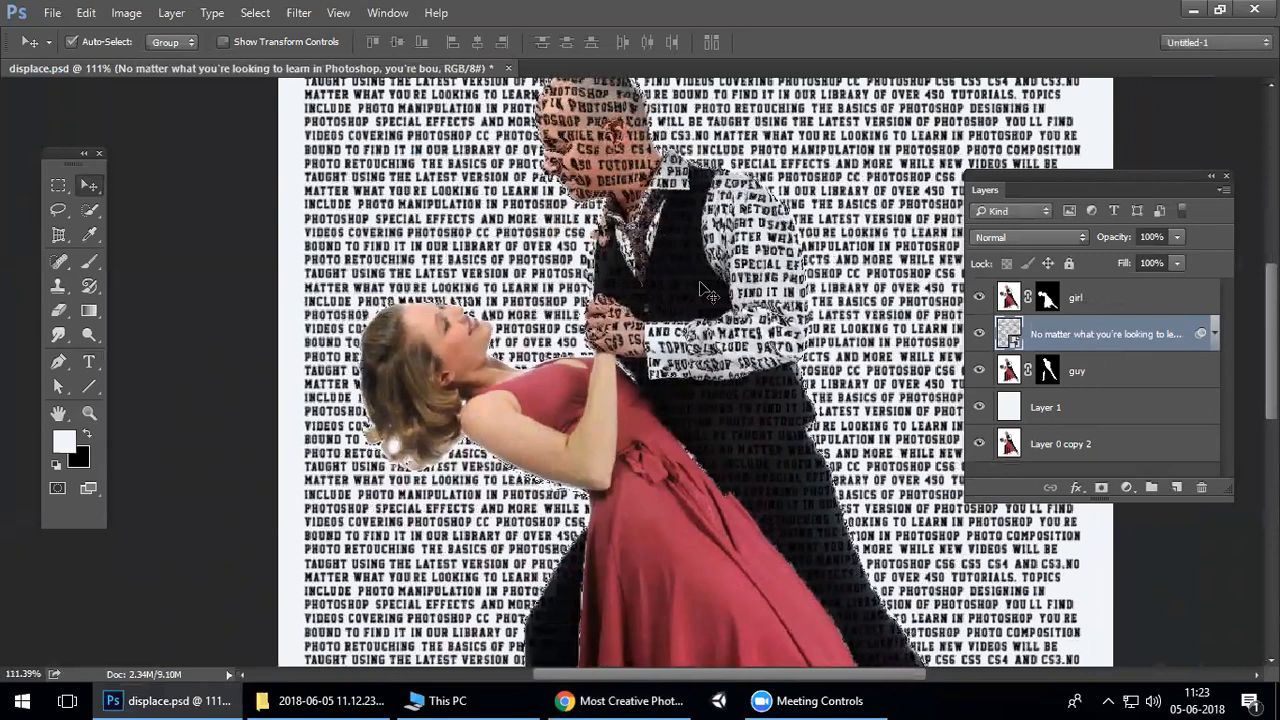
left_click_drag(778, 203, 694, 421)
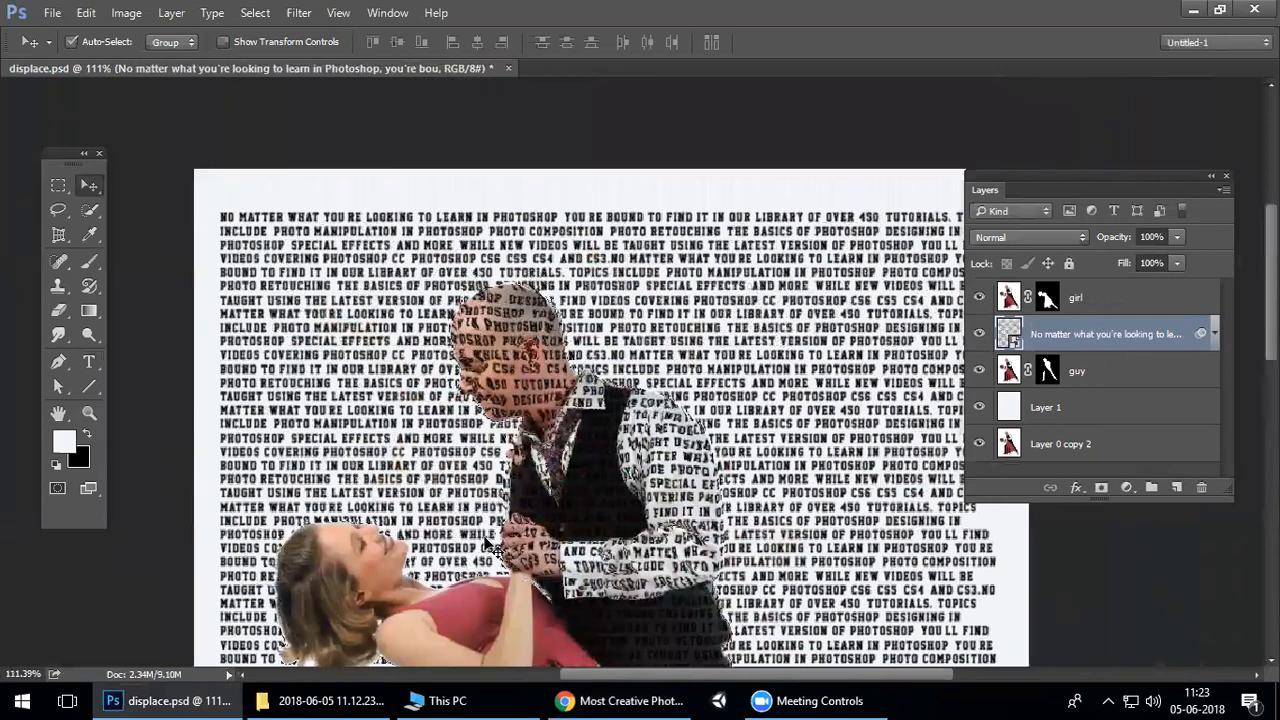
left_click_drag(633, 450, 627, 379)
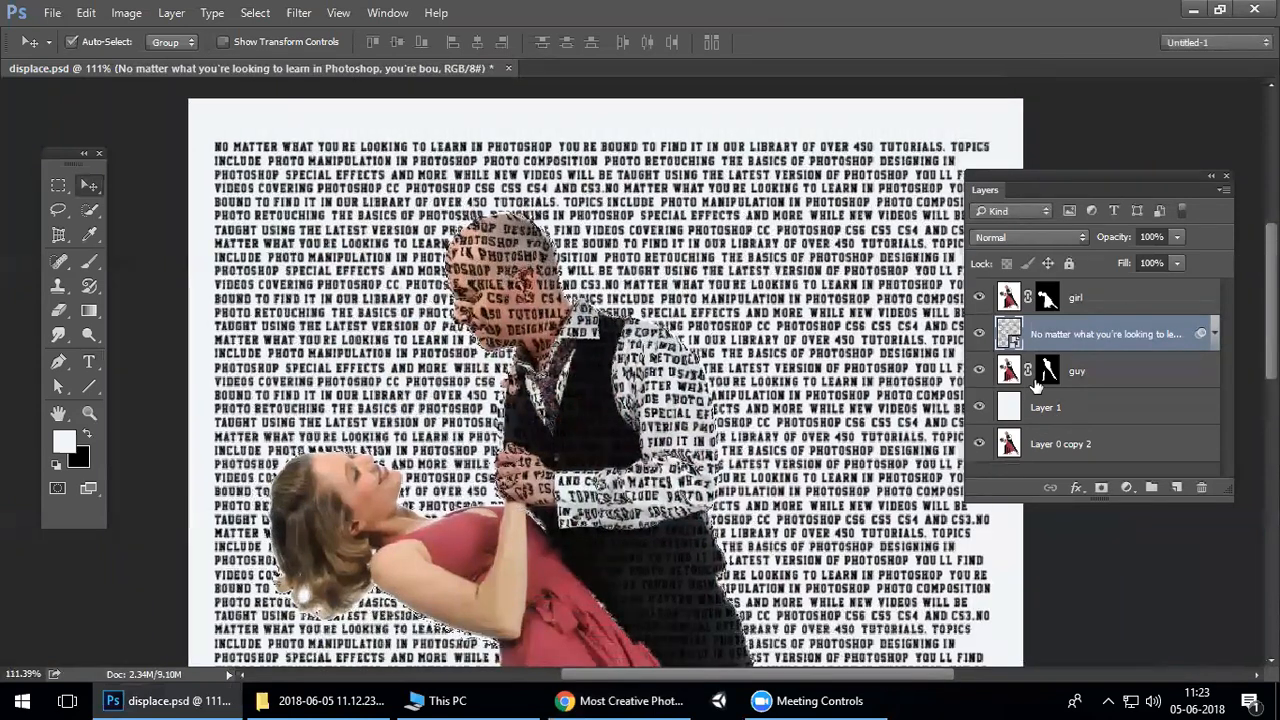
Move the guy layer's mask onto the text layer so the text covers only the man's figure.
left_click(979, 297)
left_click(979, 297)
left_click(979, 370)
left_click(979, 370)
left_click(1047, 370)
right_click(1049, 371)
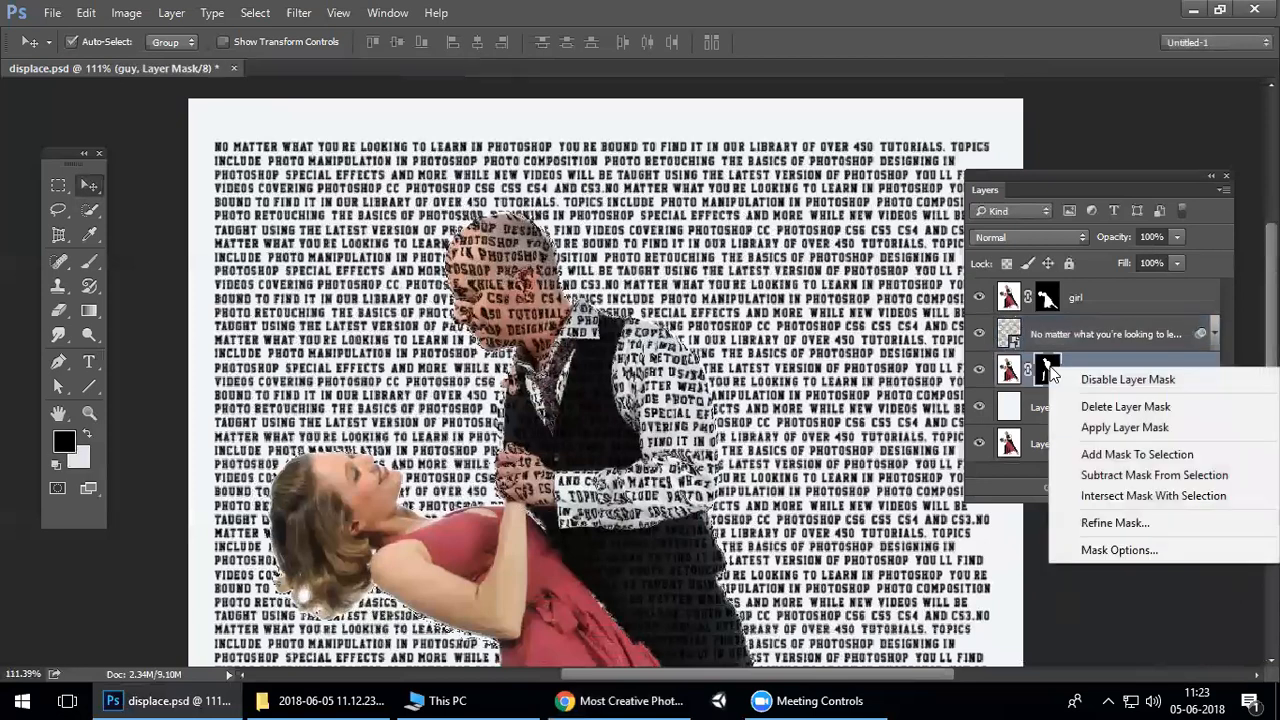
left_click(1044, 369)
left_click_drag(1048, 372, 1080, 343)
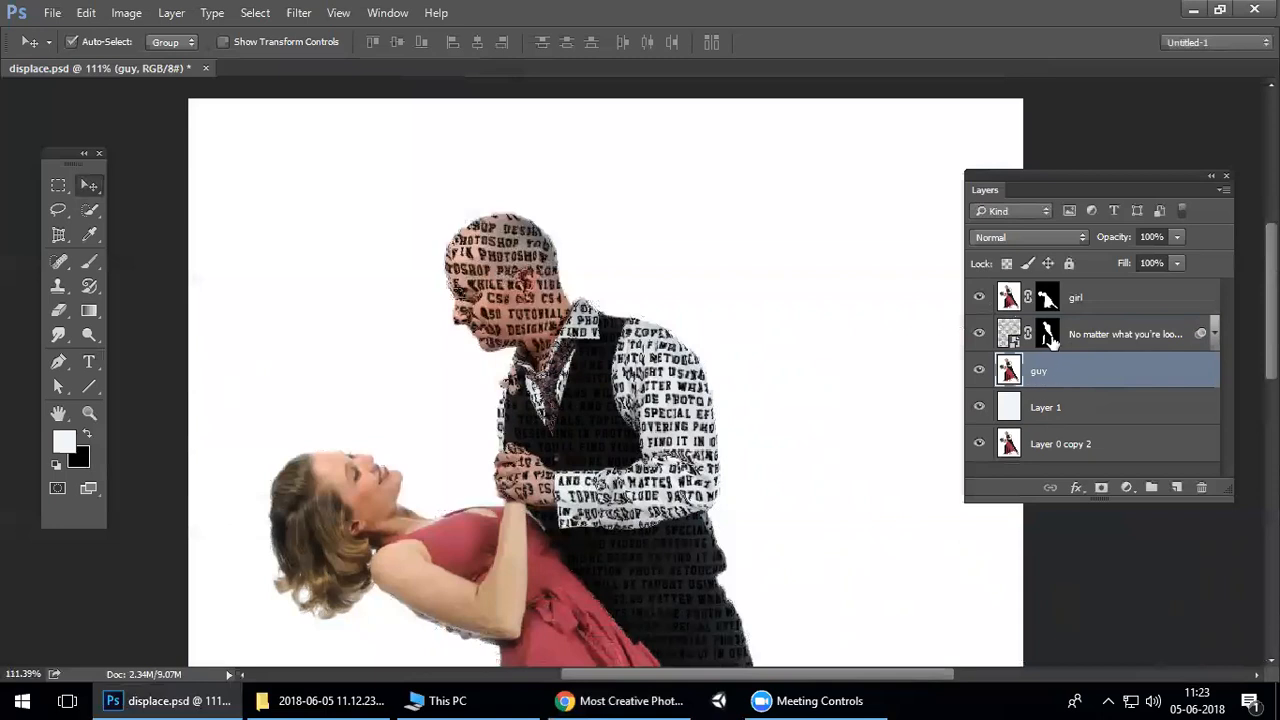
Inspect the masked text on the man, and hide the girl and Layer 0 copy 2 layers.
left_click_drag(553, 454, 551, 63)
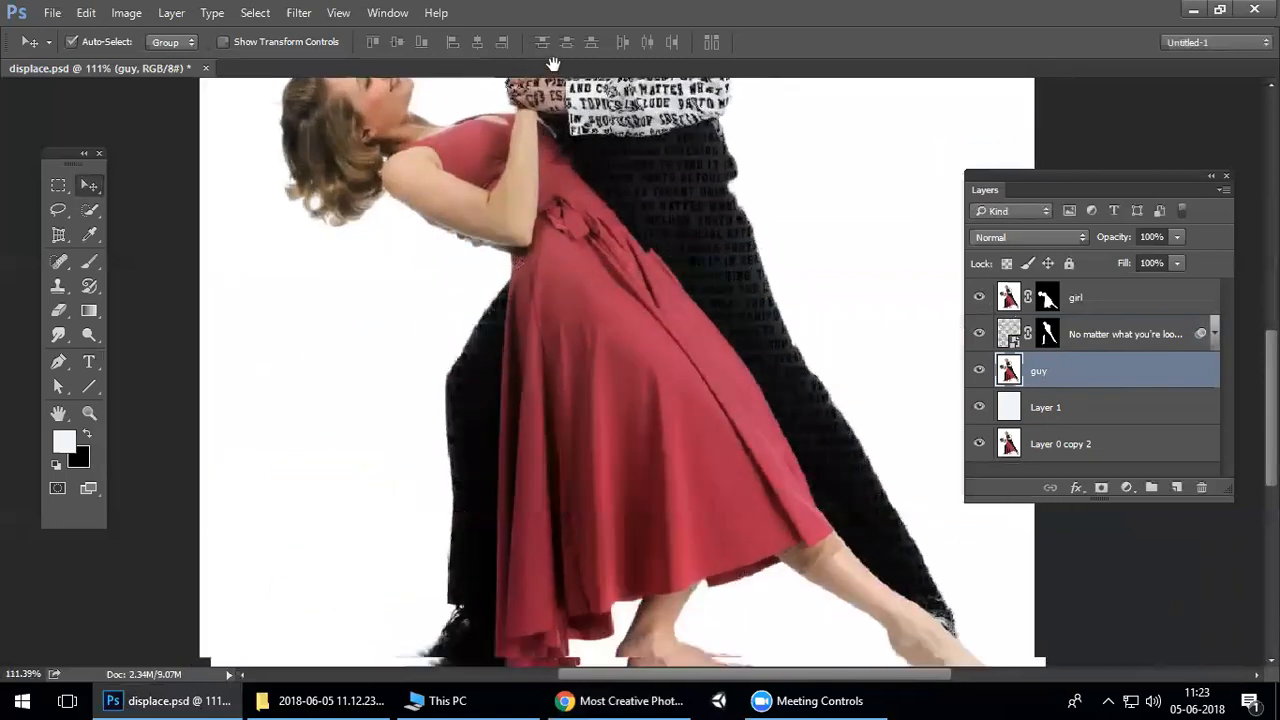
left_click_drag(721, 338, 673, 158)
left_click_drag(701, 426, 705, 496)
left_click_drag(767, 379, 745, 404)
mouse_move(1047, 334)
left_mouse_down()
mouse_move(1048, 371)
mouse_move(1045, 340)
left_mouse_up()
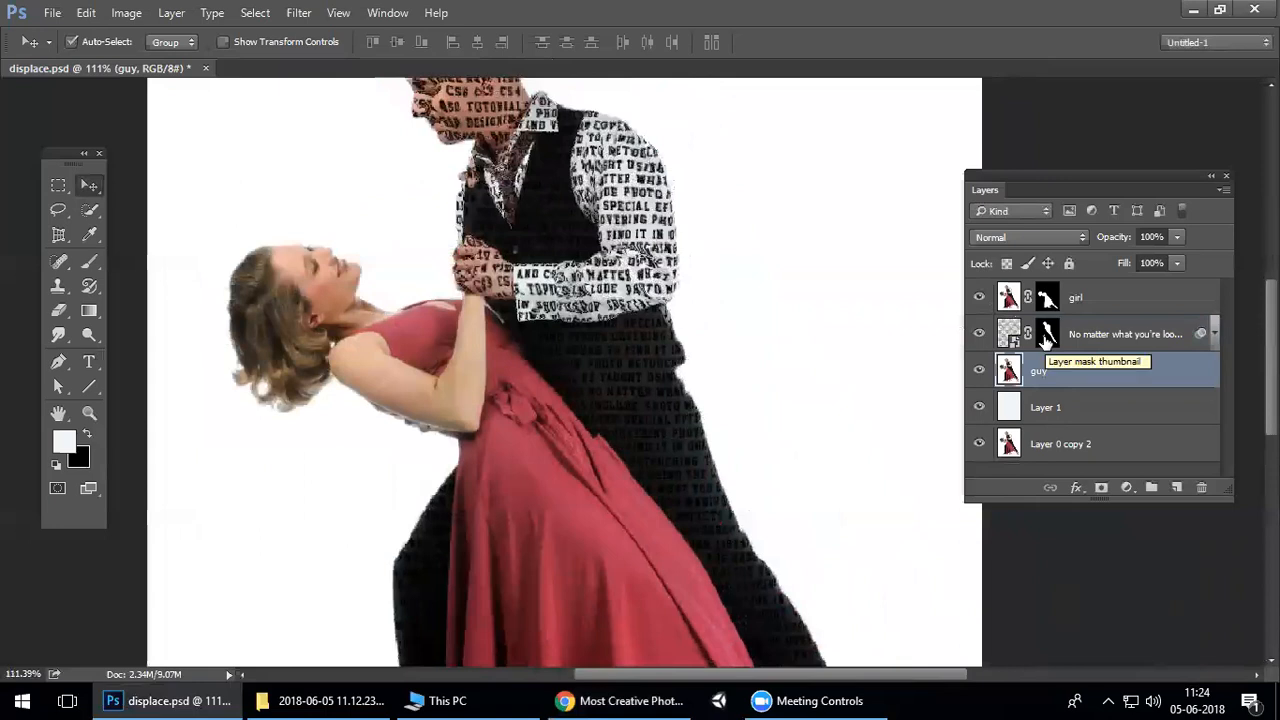
left_click(979, 297)
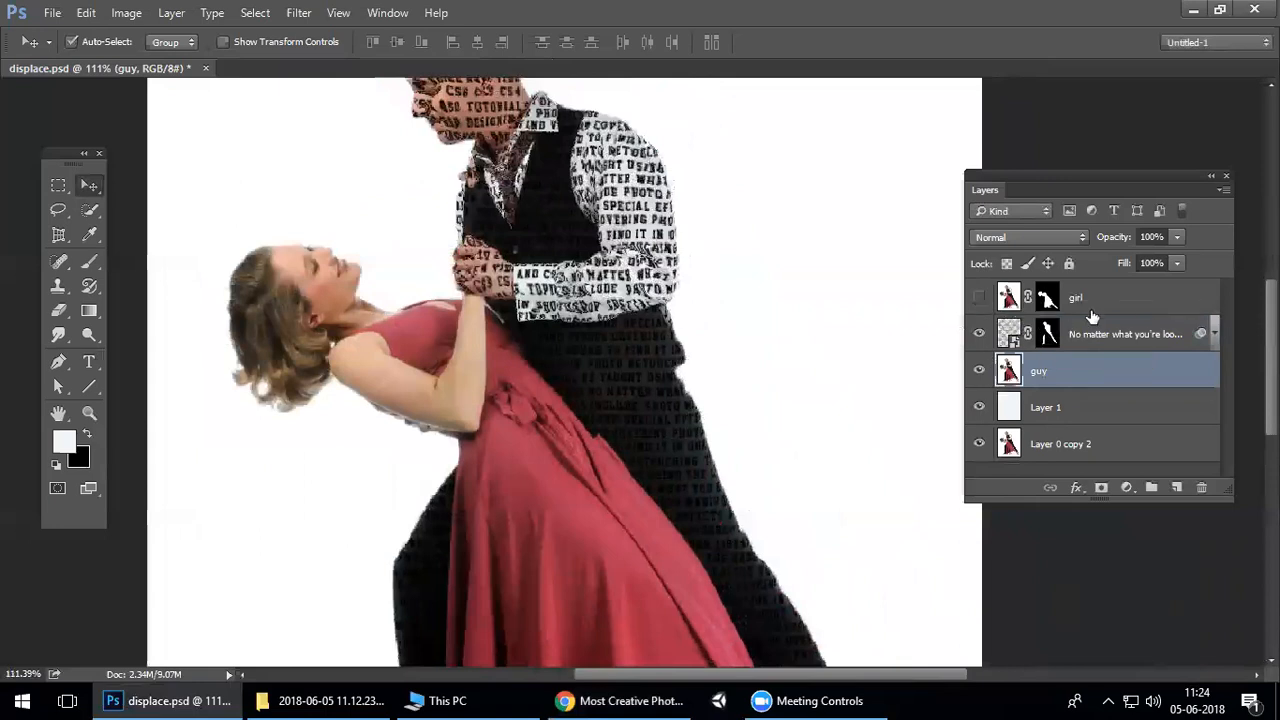
left_click(978, 442)
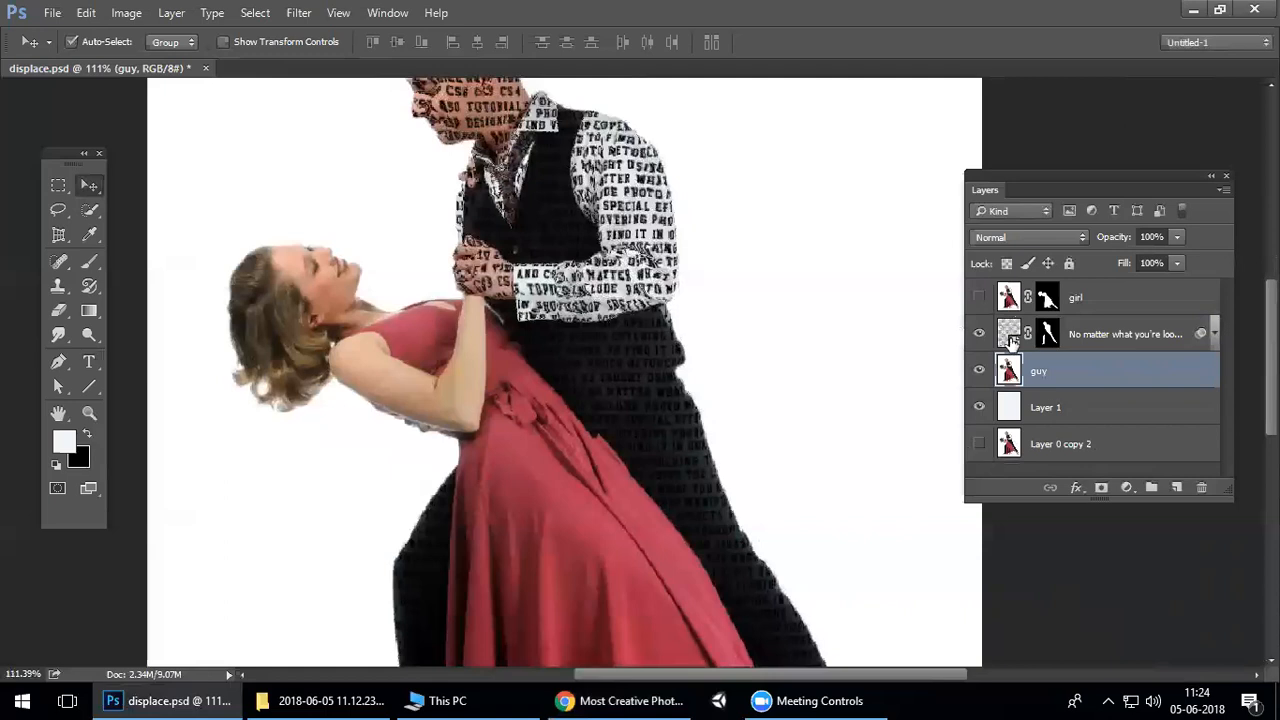
left_click(979, 336)
left_click(979, 336)
left_click_drag(754, 268, 886, 380)
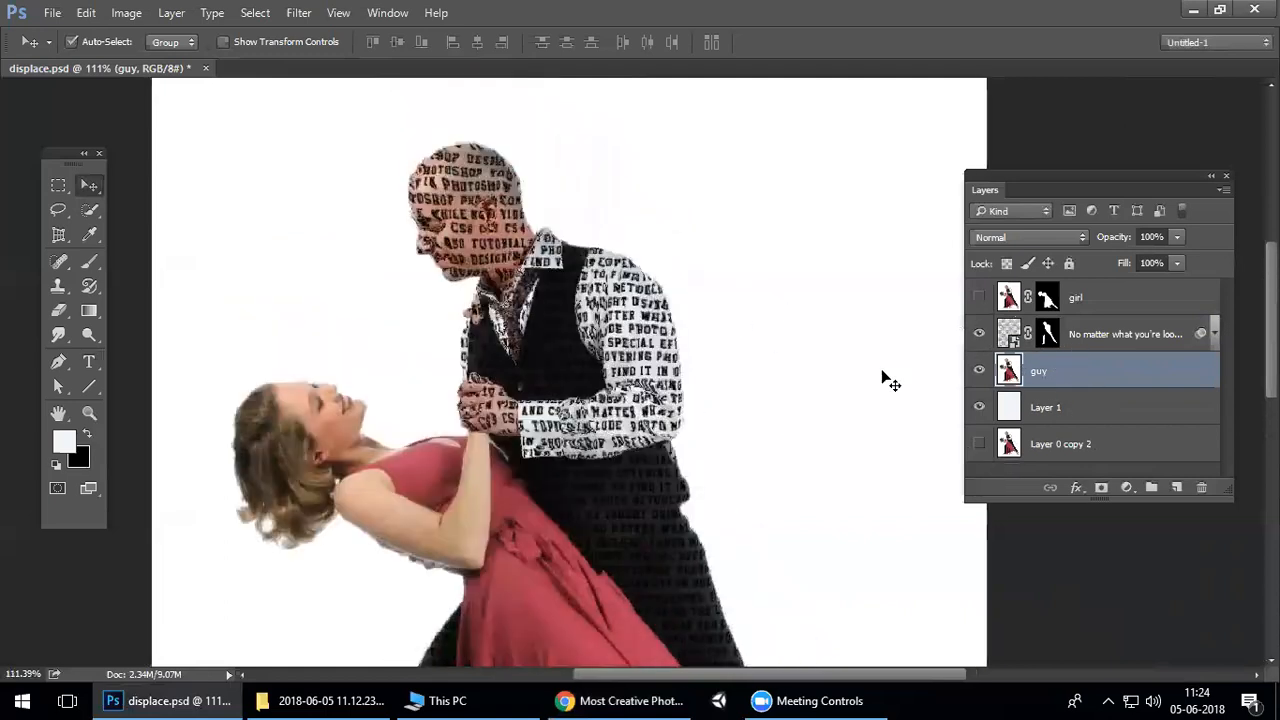
Show the girl layer and reduce the guy layer's opacity to 4%.
left_click(1176, 261)
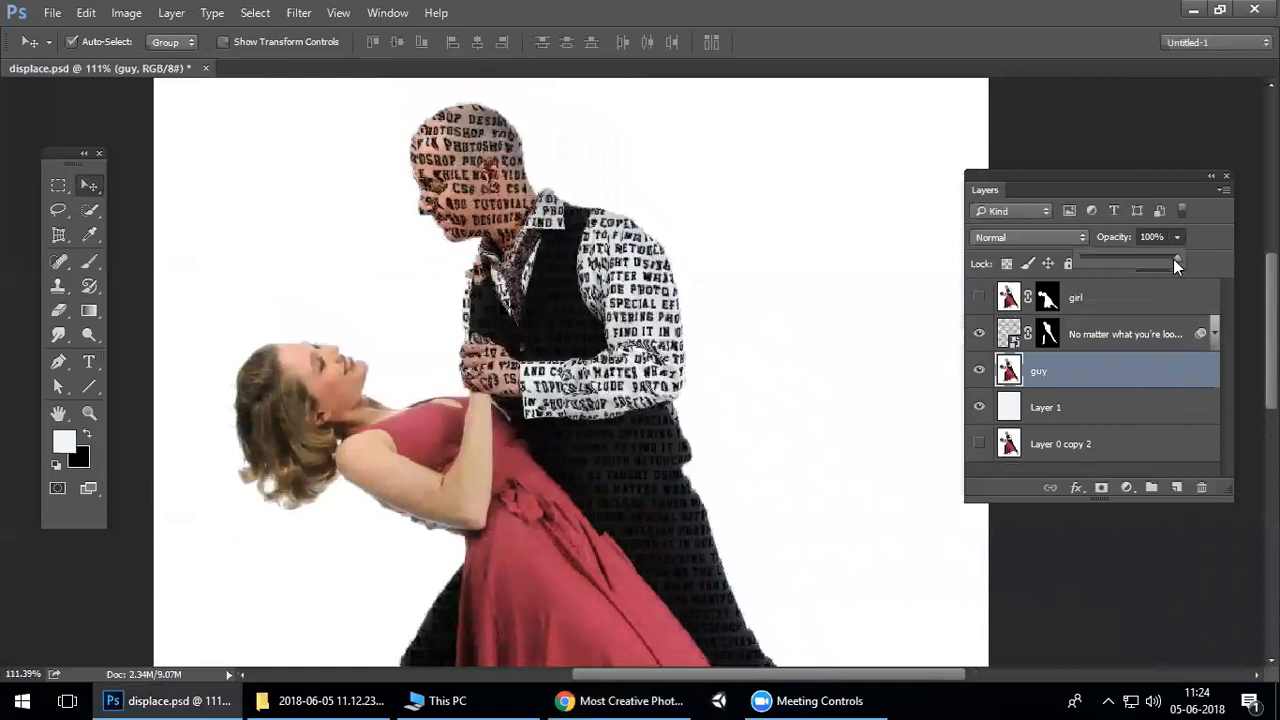
left_click_drag(1147, 259, 1143, 259)
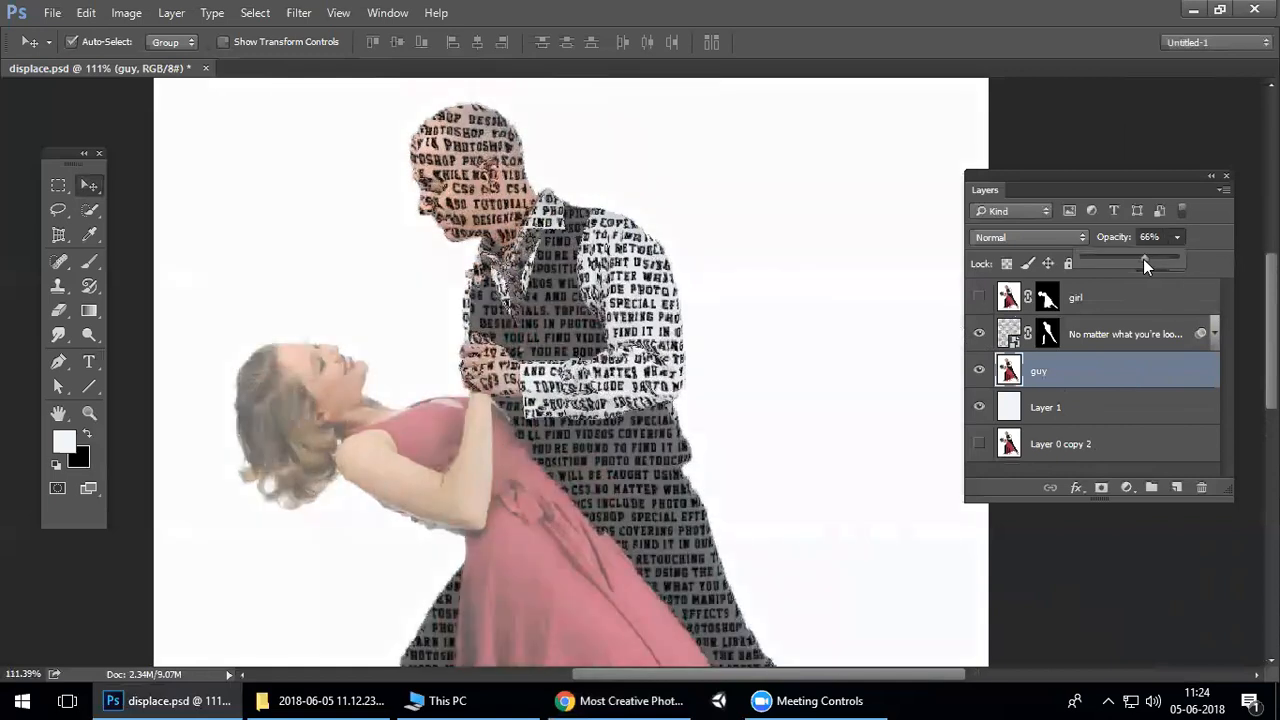
left_click(977, 297)
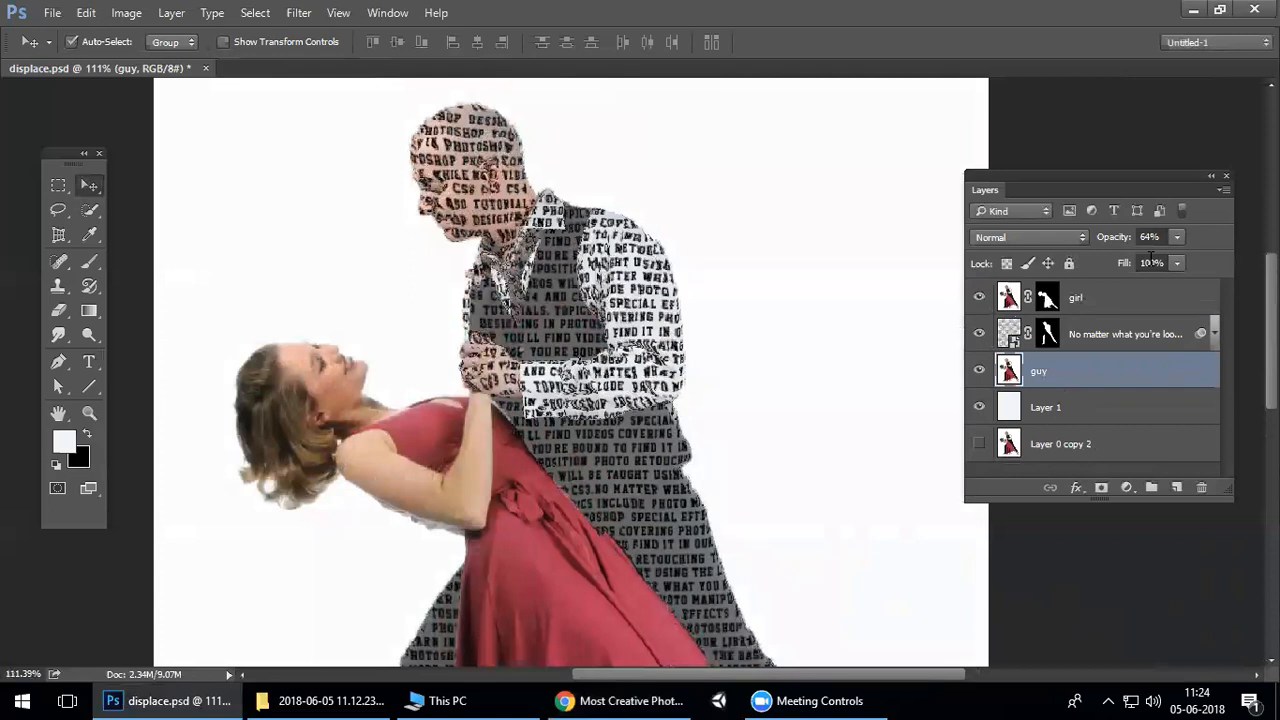
left_click(1177, 237)
left_click_drag(1181, 251, 1116, 254)
left_click_drag(668, 366, 721, 224)
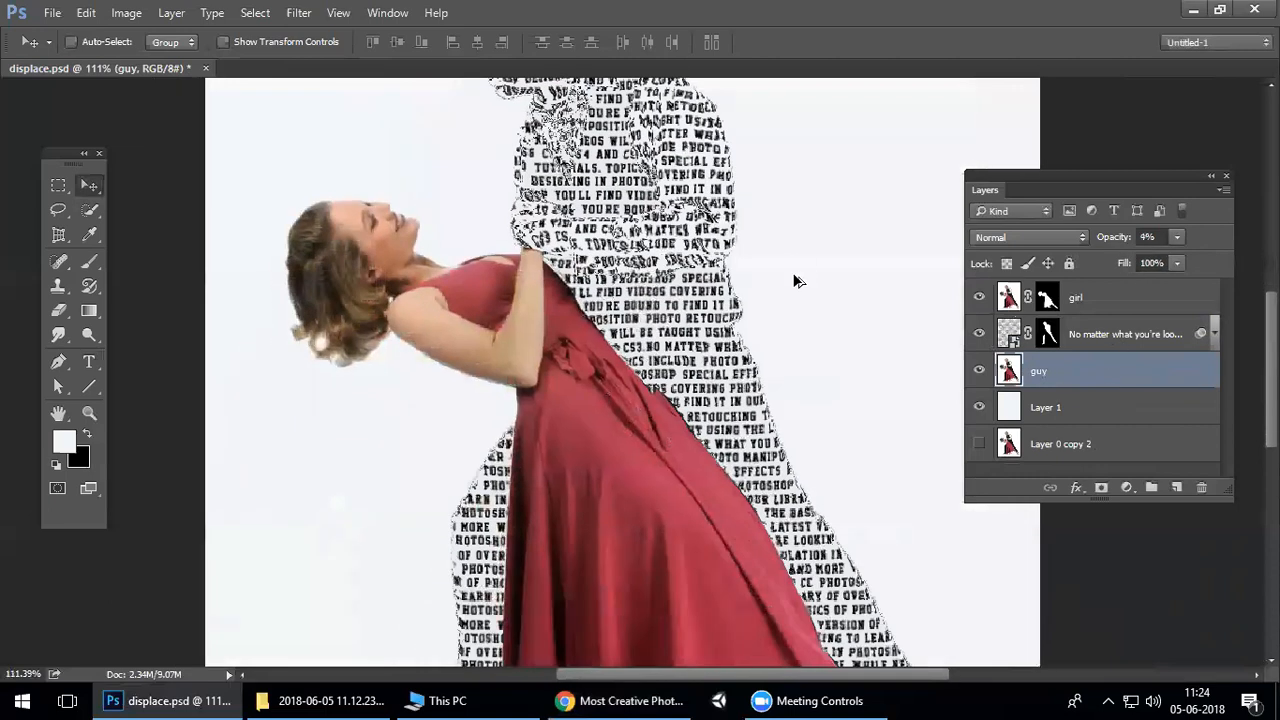
Inspect the text's displacement and legibility on the man's head, torso and legs at 100% and closer zoom.
scroll(797, 283, "down", 3)
right_click(637, 291)
left_click(669, 320)
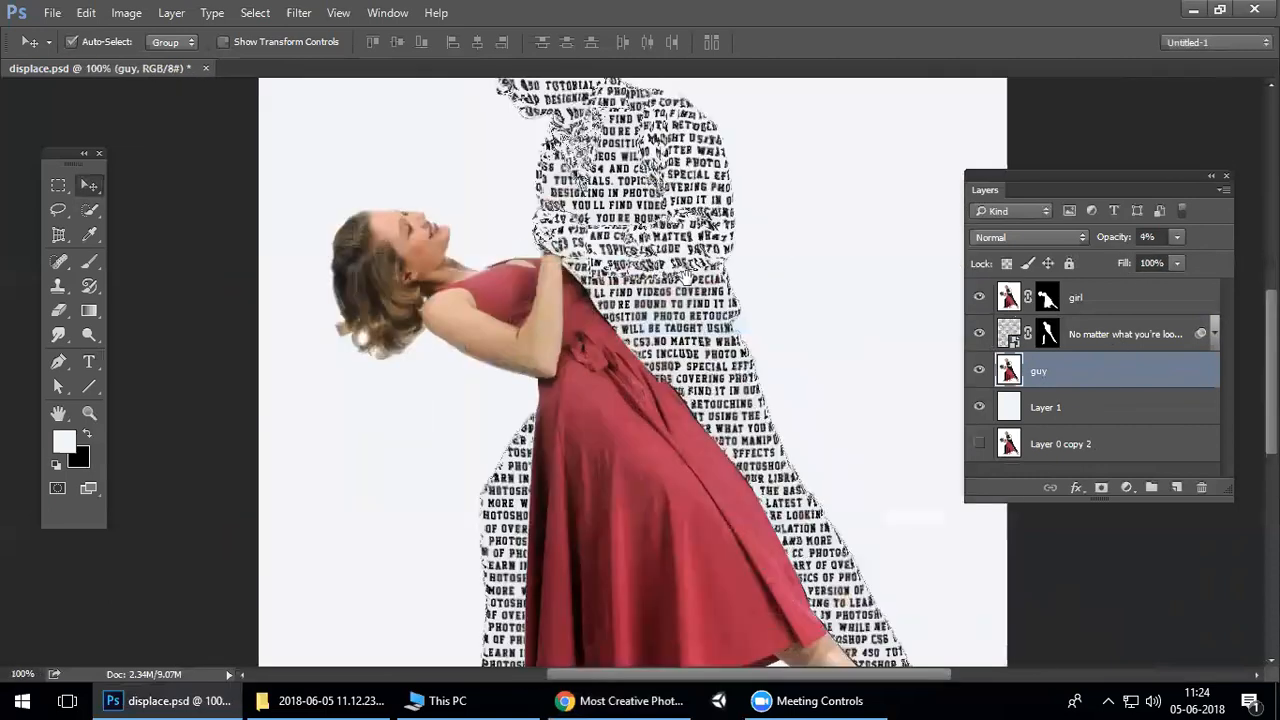
left_click_drag(681, 262, 764, 470)
left_click(770, 424, "ctrl")
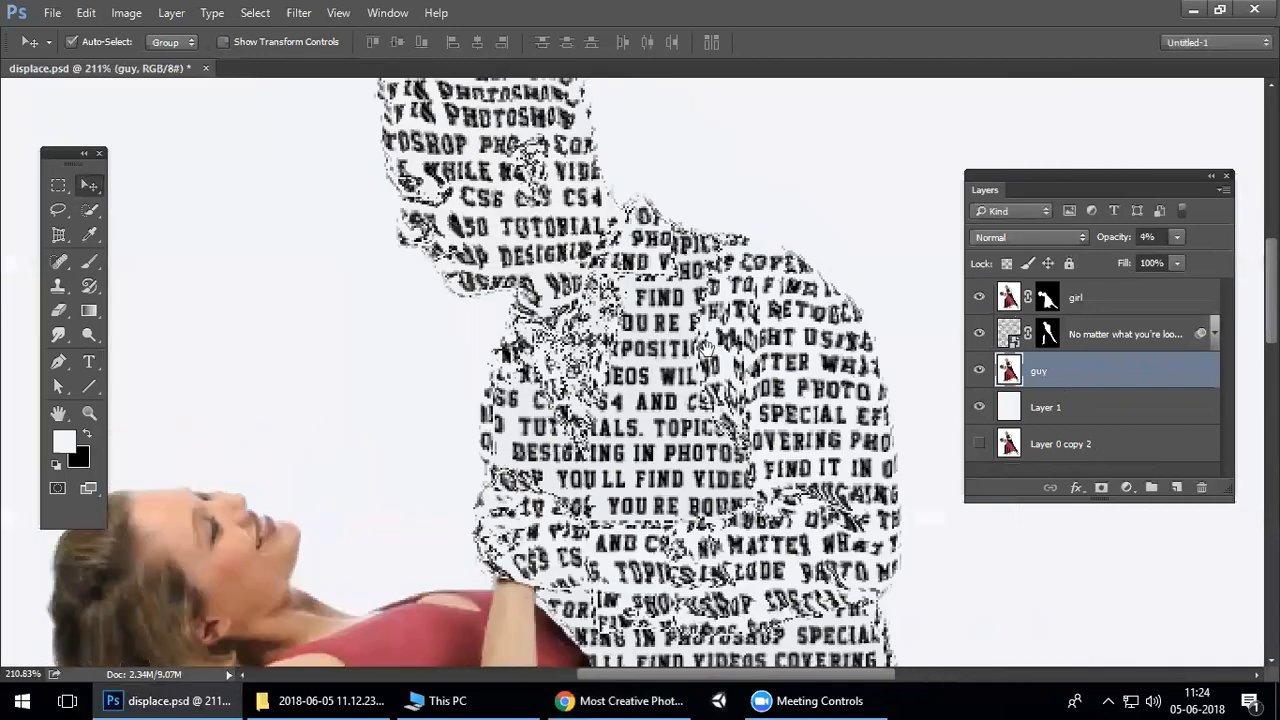
left_click(655, 351, "alt")
right_click(676, 306)
left_click(717, 338)
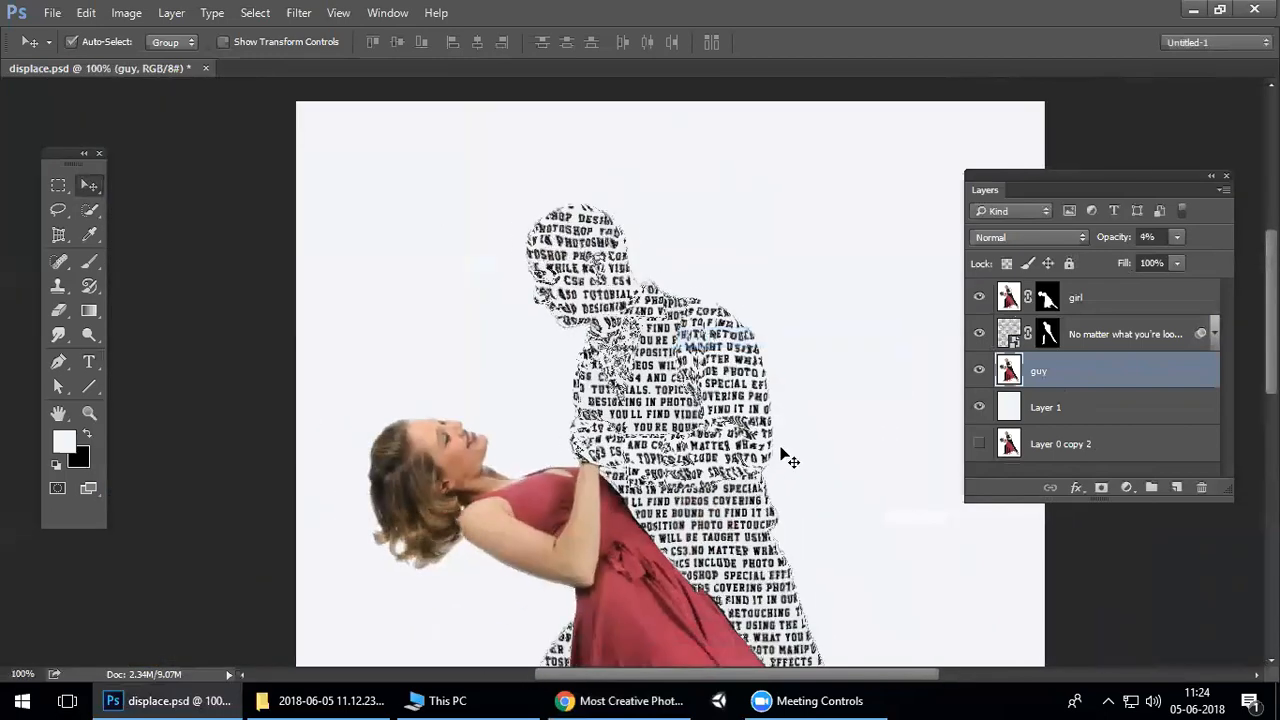
left_click_drag(786, 457, 775, 249)
Open the contents of the text smart object for editing.
left_click(1021, 341)
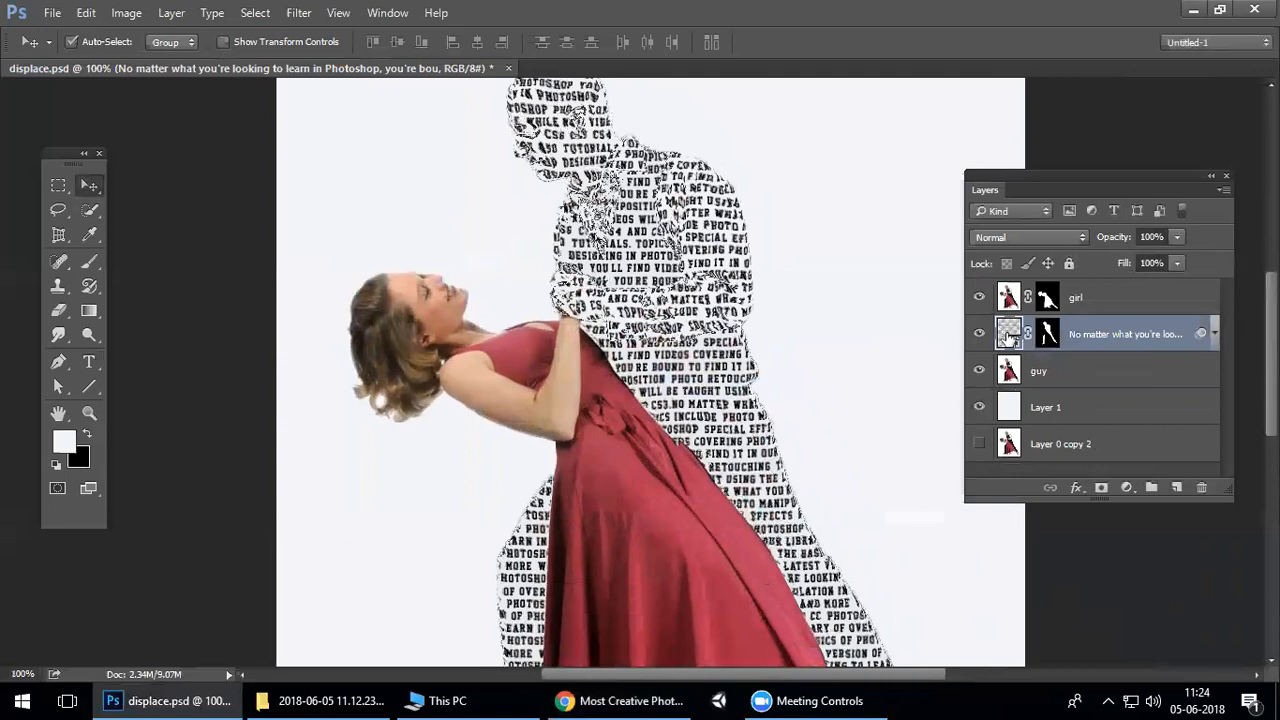
double_click(1010, 336)
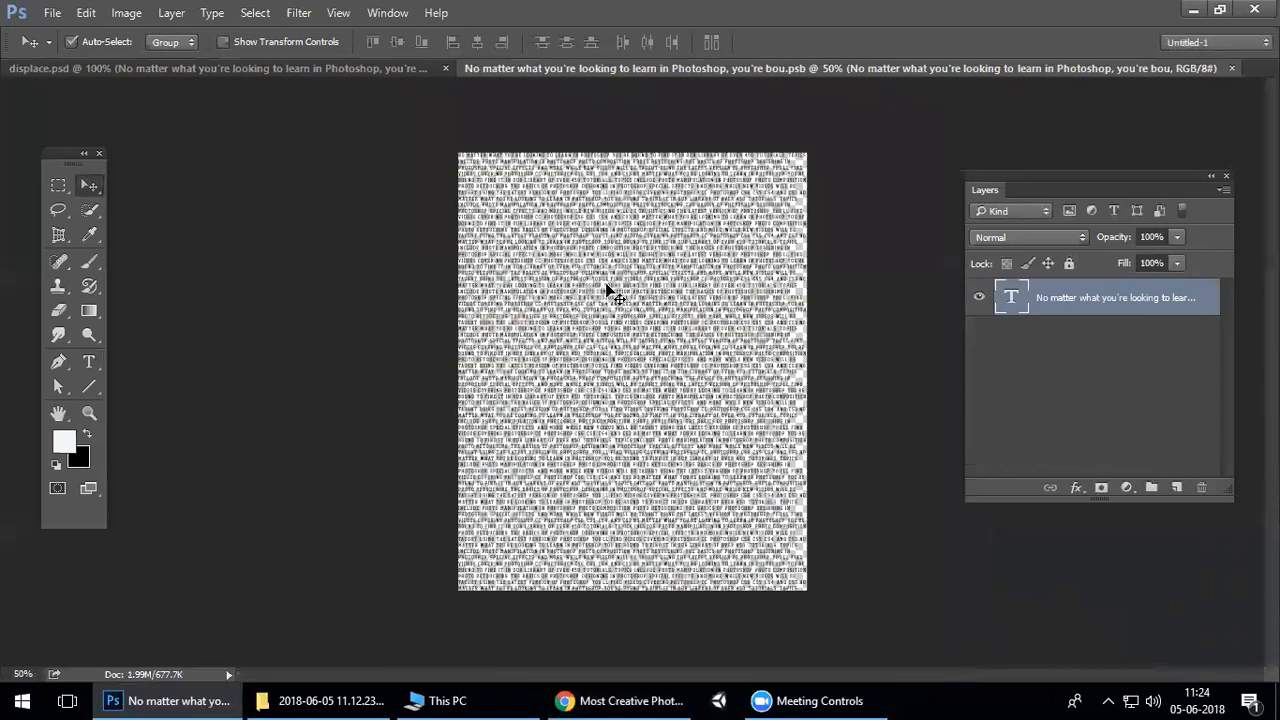
left_click(351, 68)
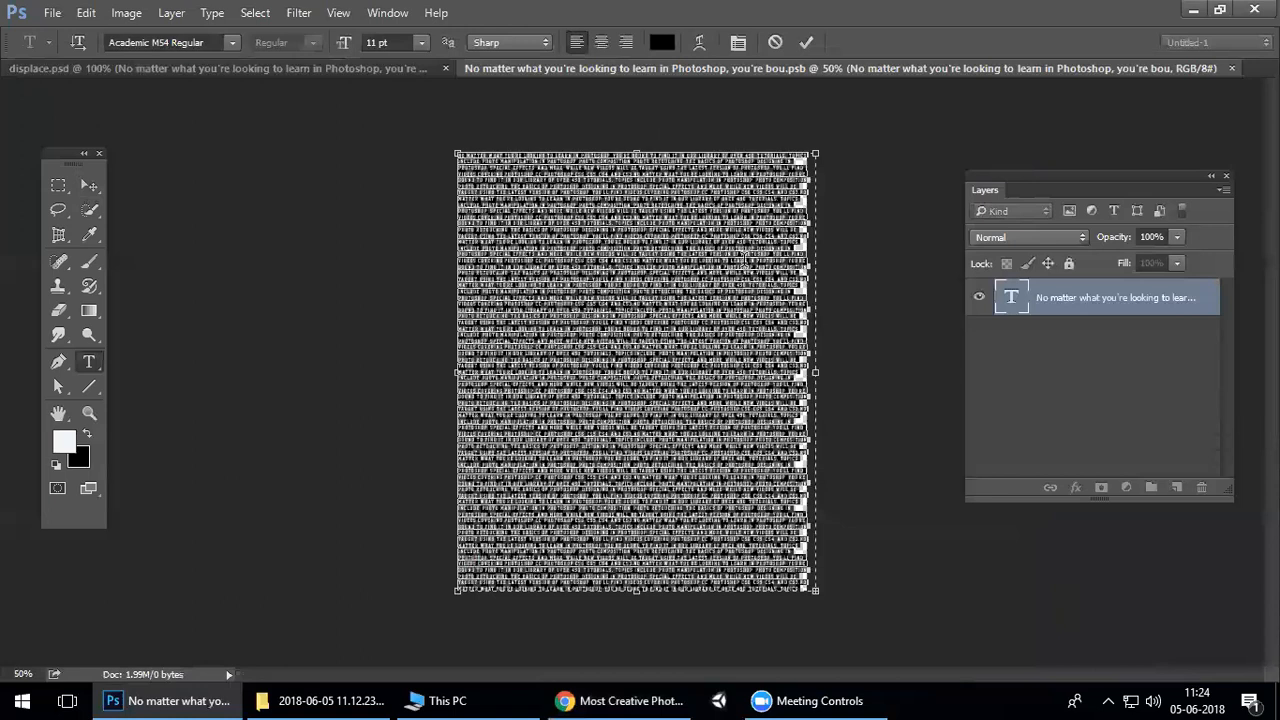
left_click(1081, 369)
key("v")
left_click(1014, 308)
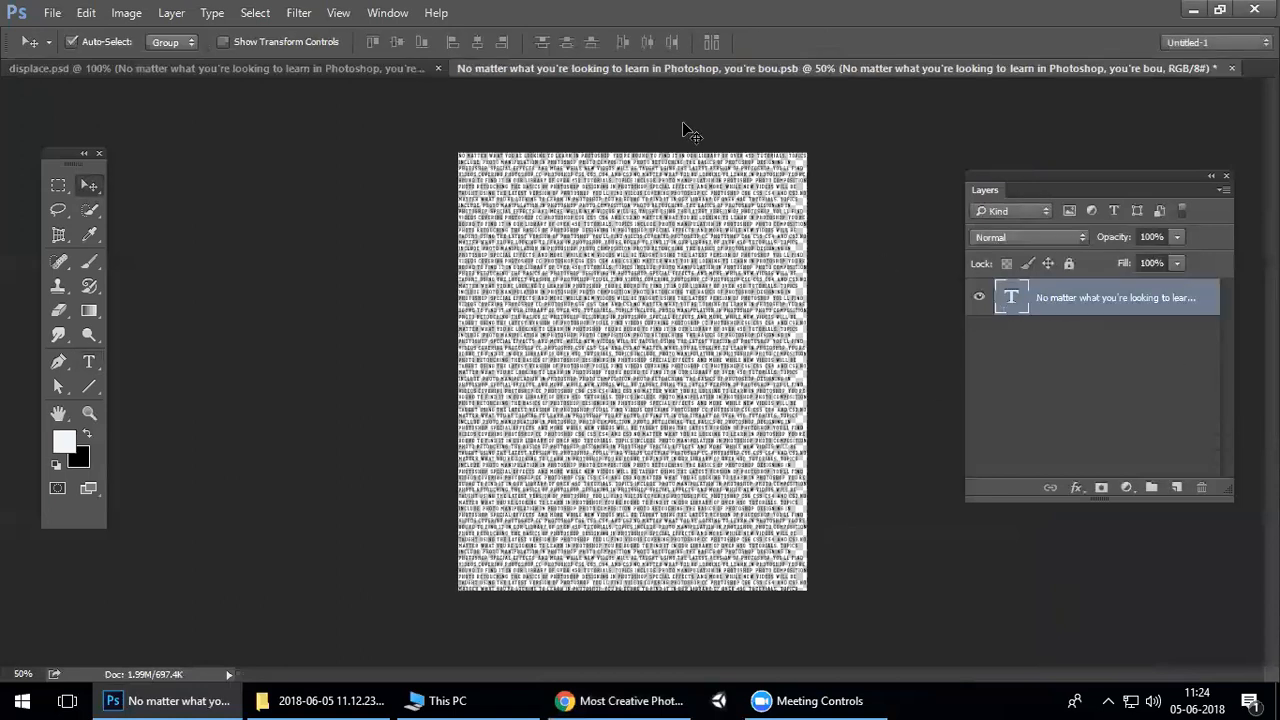
Set the whole text's size to 6 pt and paste the text repeatedly until it fills the canvas.
double_click(1011, 297)
left_click(421, 42)
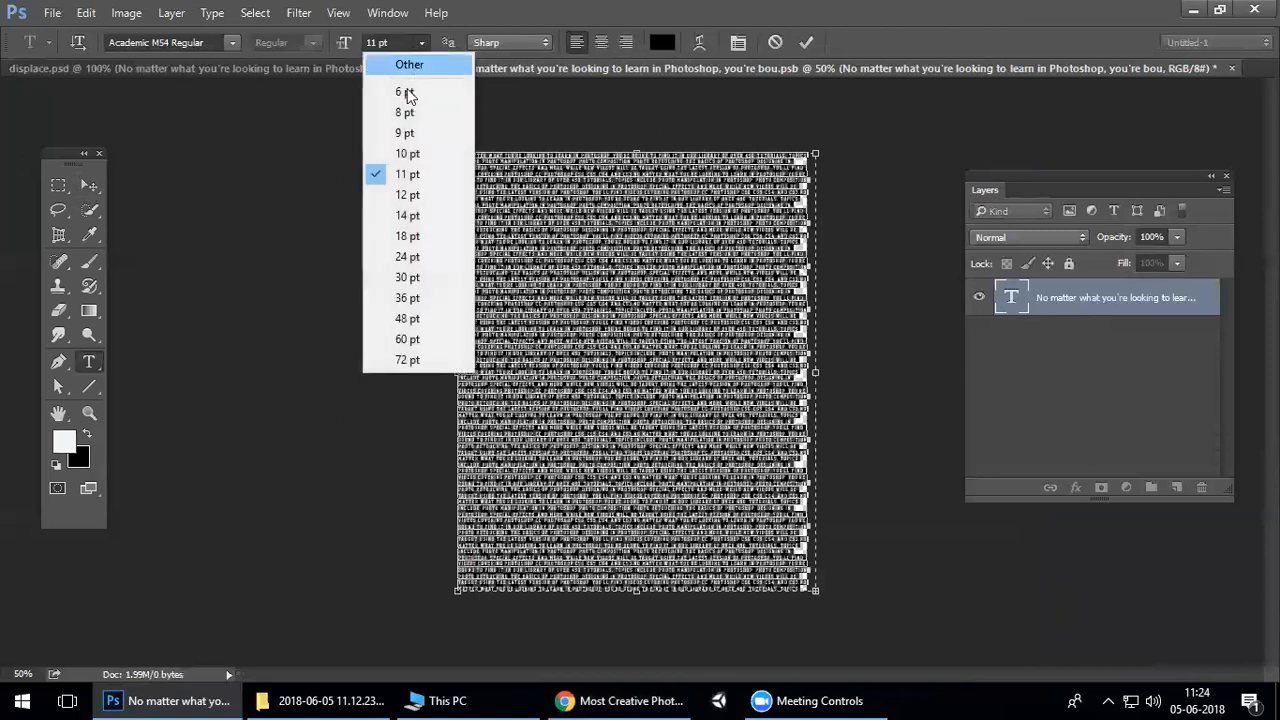
left_click(406, 92)
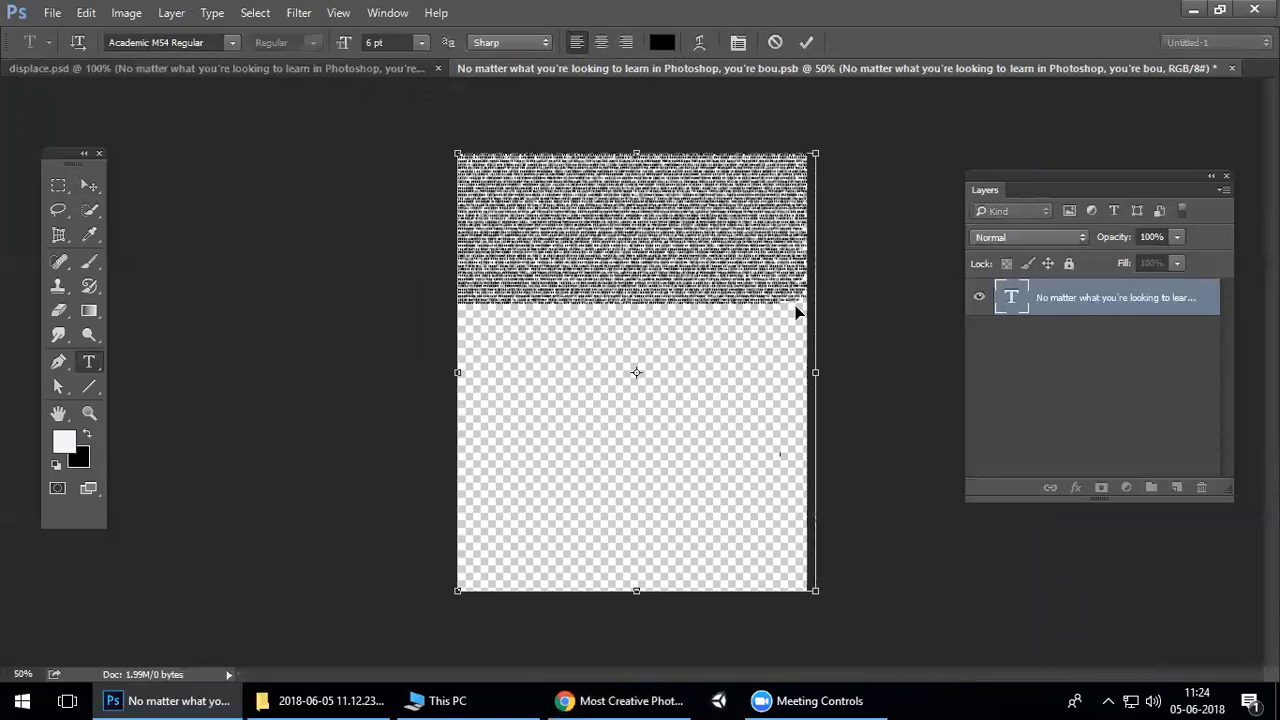
key("ctrl+v")
key("ctrl+v")
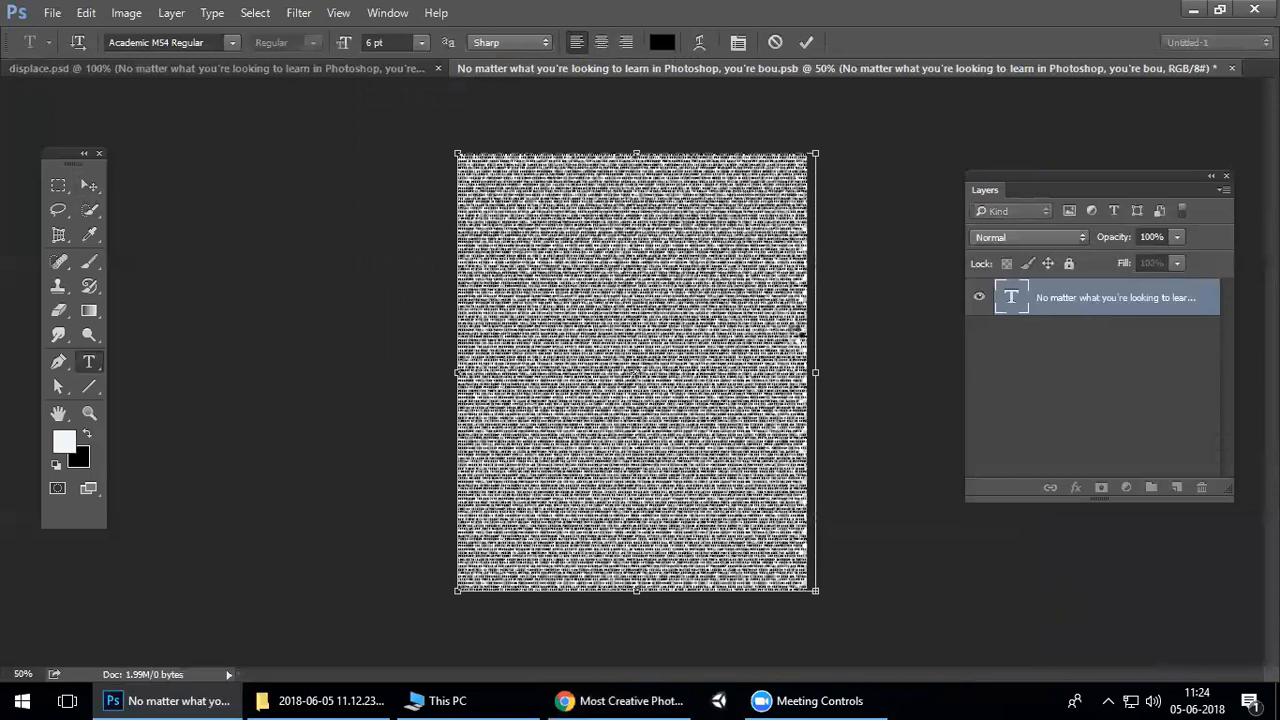
Recolour all of the text dark red (#8e1919) and commit the text edit.
key("ctrl+a")
left_click(662, 42)
left_click(599, 249)
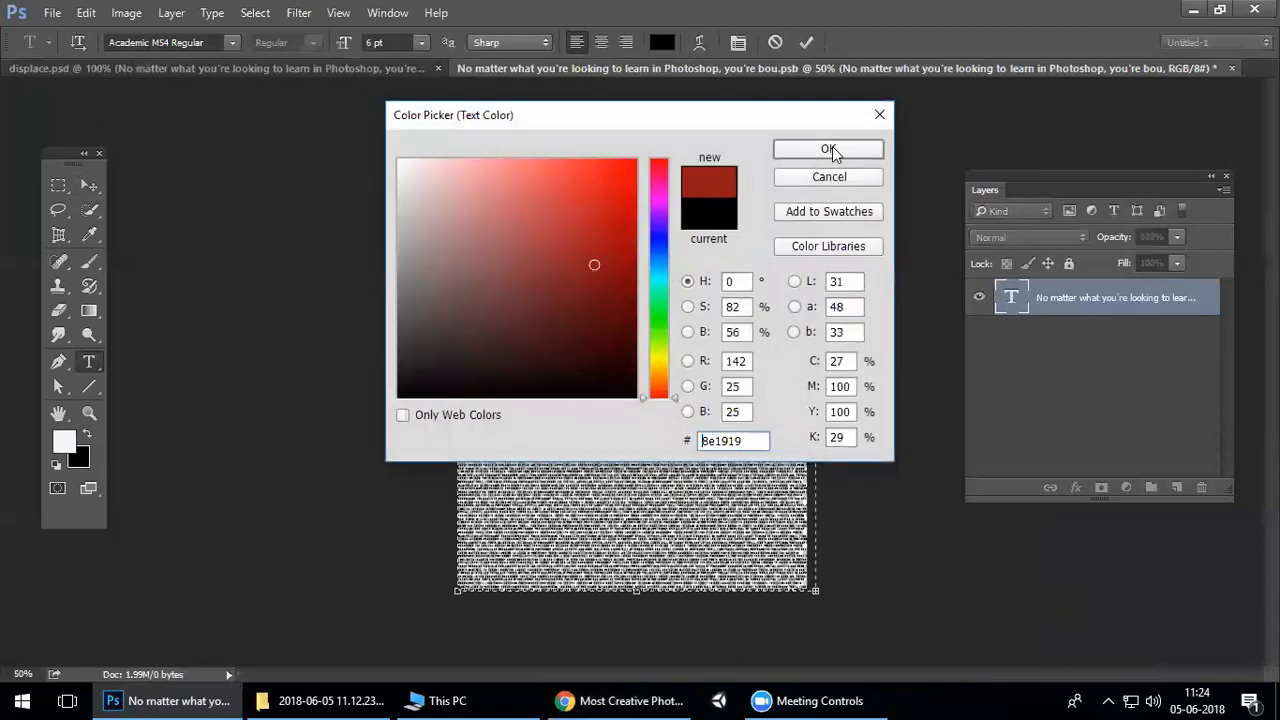
left_click(828, 148)
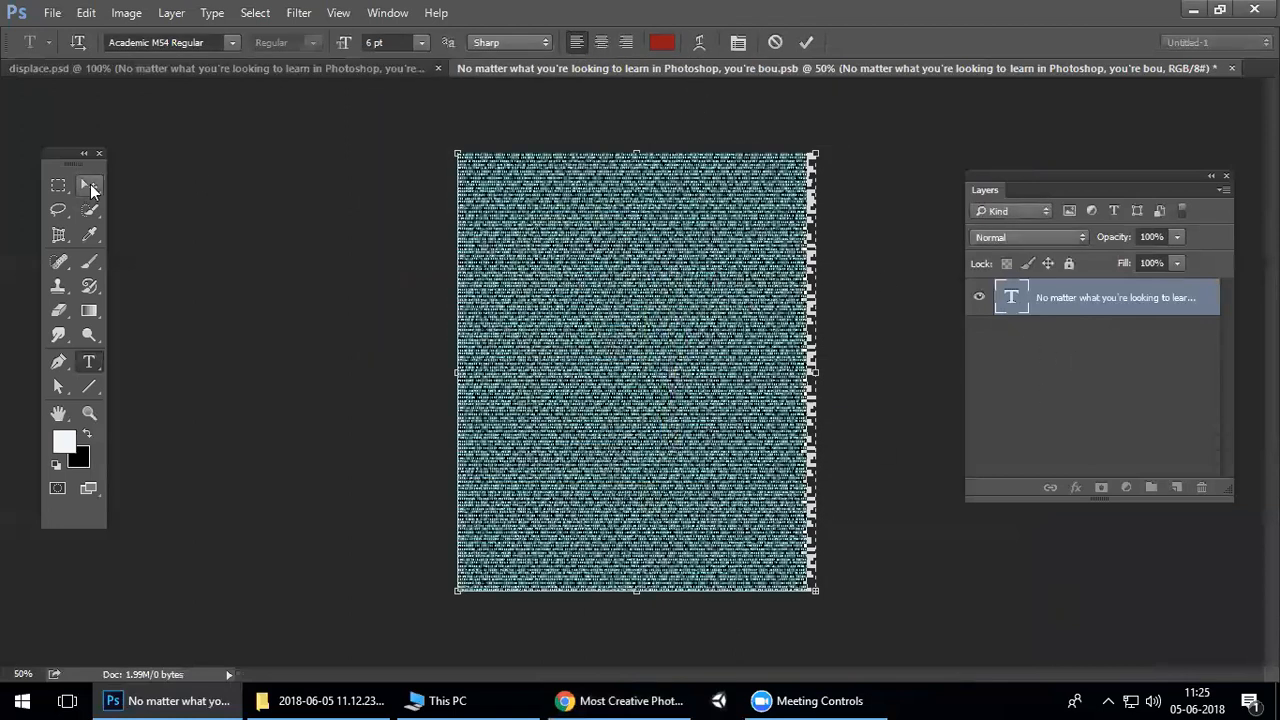
left_click(90, 185)
left_click(1004, 402)
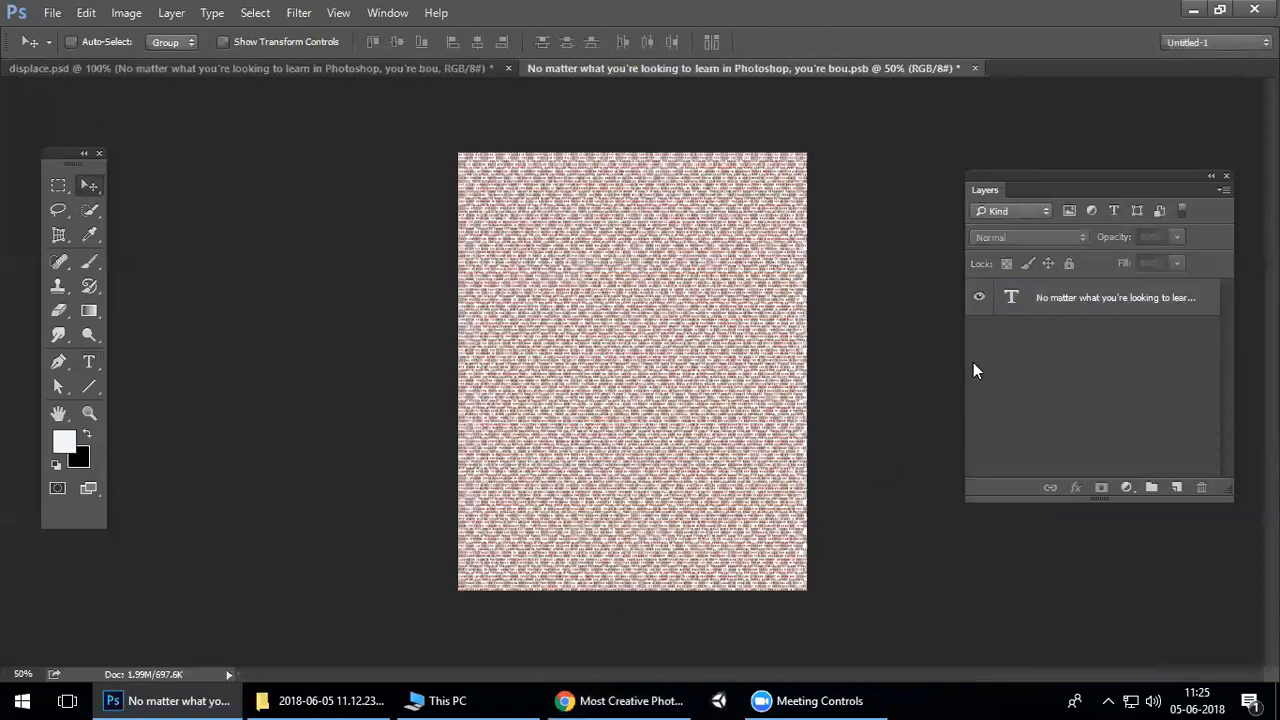
Save the smart object's contents and return to displace.psd at 100% zoom.
key("ctrl+s")
left_click(273, 72)
right_click(620, 200)
left_click(670, 244)
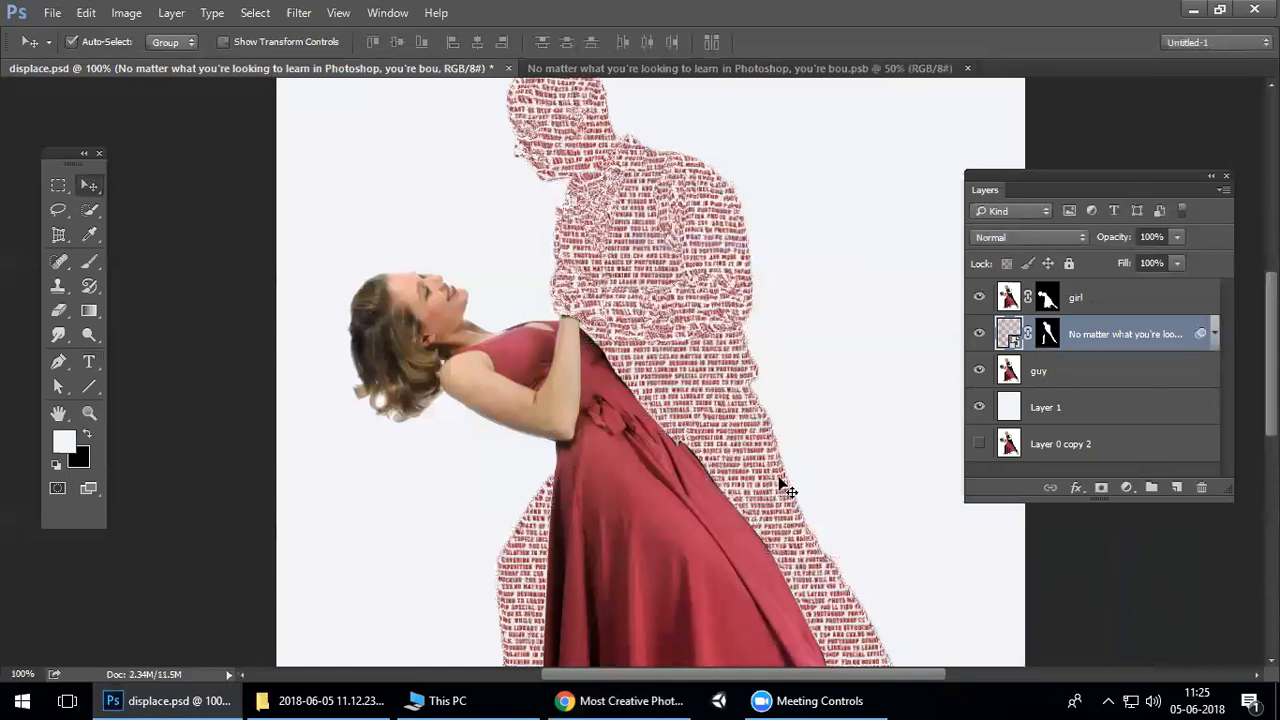
Examine the red text figure and the edges where the girl's dress and leg meet the text.
left_click_drag(731, 277, 745, 111)
left_click_drag(746, 355, 725, 181)
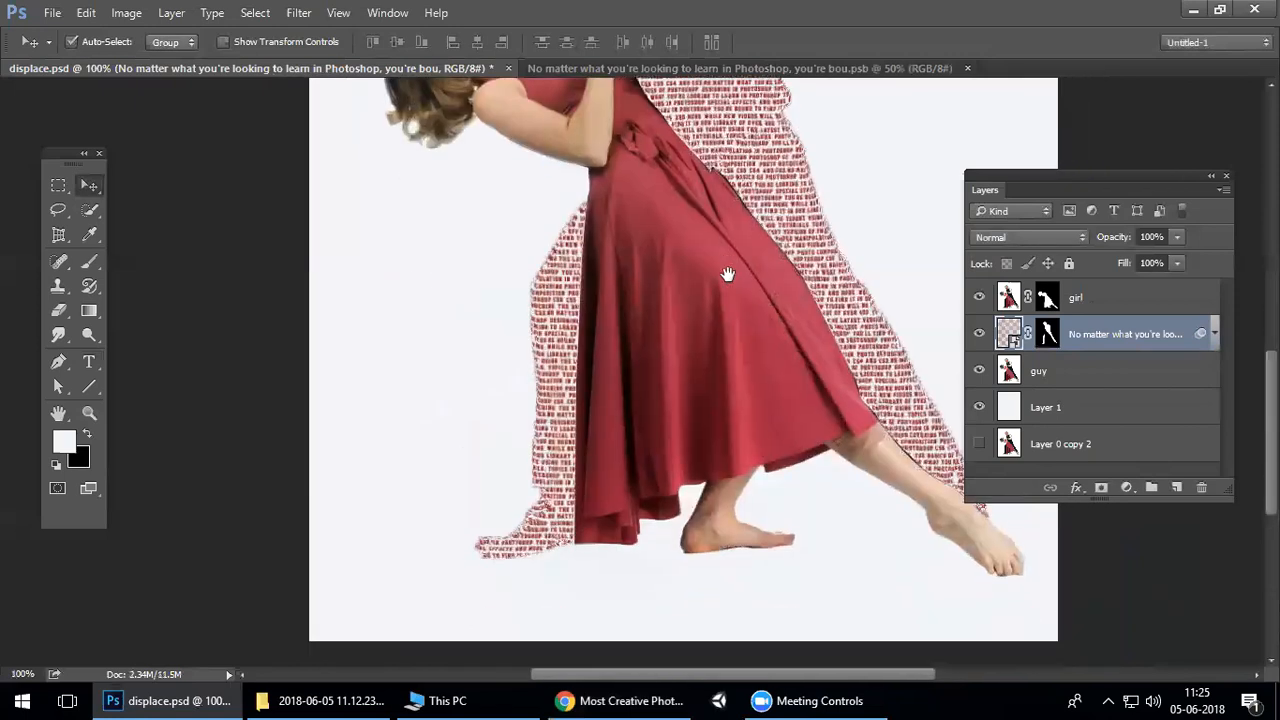
left_click_drag(764, 427, 686, 443)
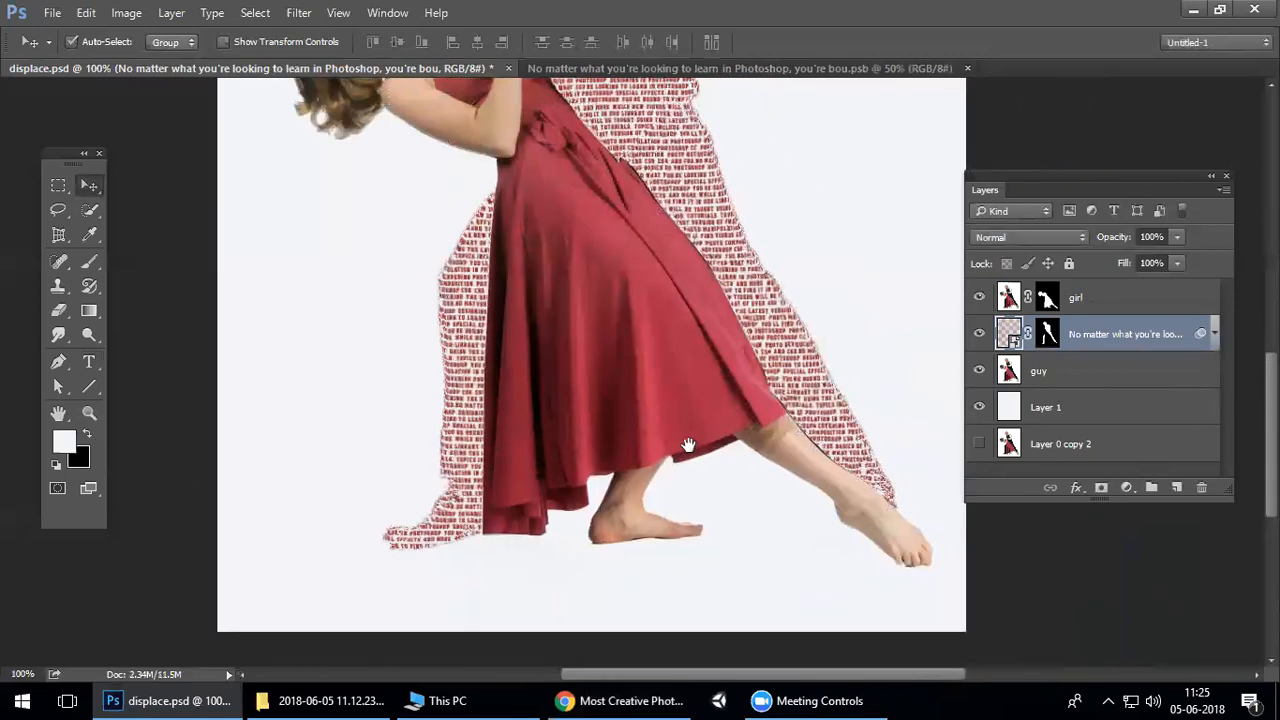
scroll(766, 360, "up", 6)
left_click_drag(936, 640, 852, 468)
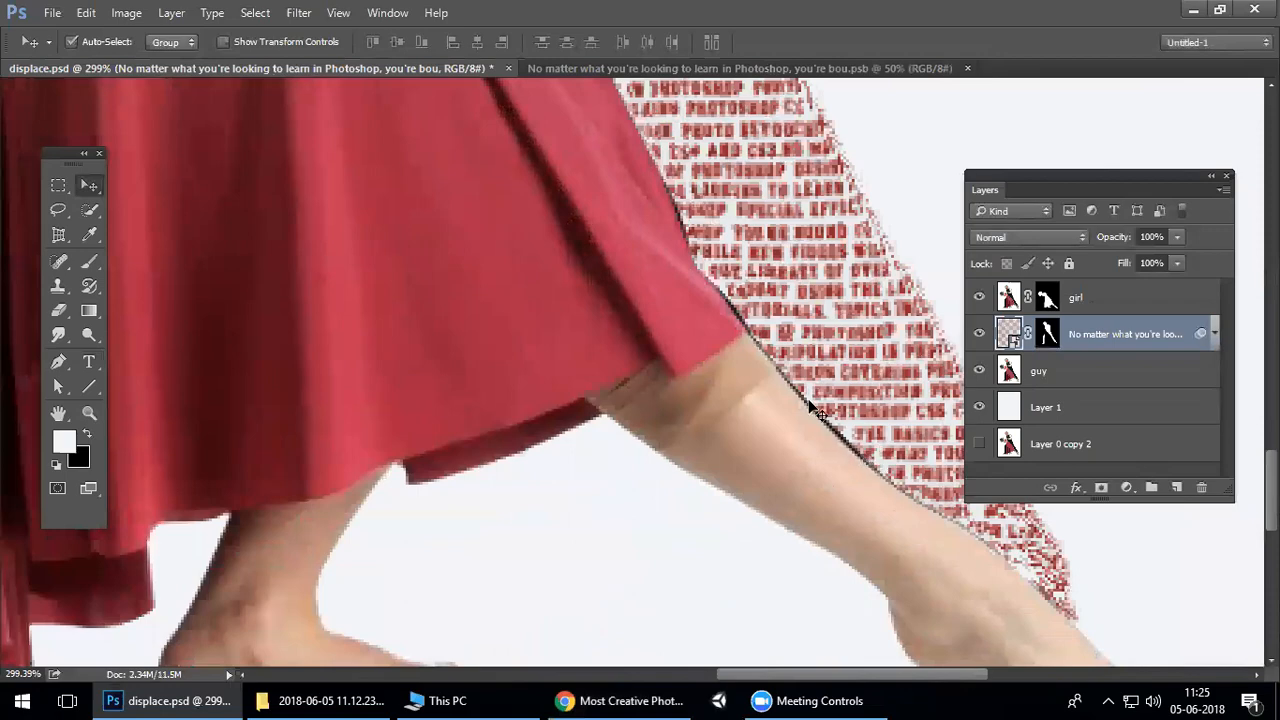
left_click_drag(670, 233, 829, 511)
left_click_drag(560, 130, 686, 423)
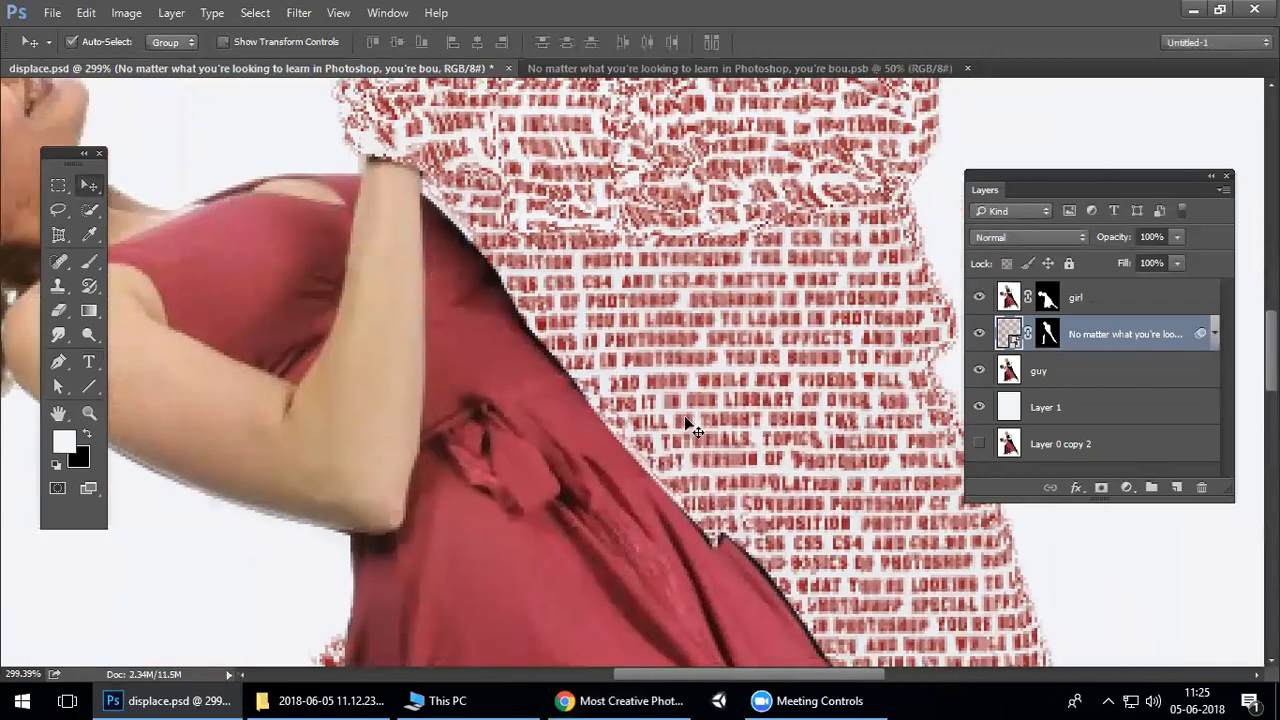
scroll(627, 350, "down", 3)
scroll(630, 346, "down", 5)
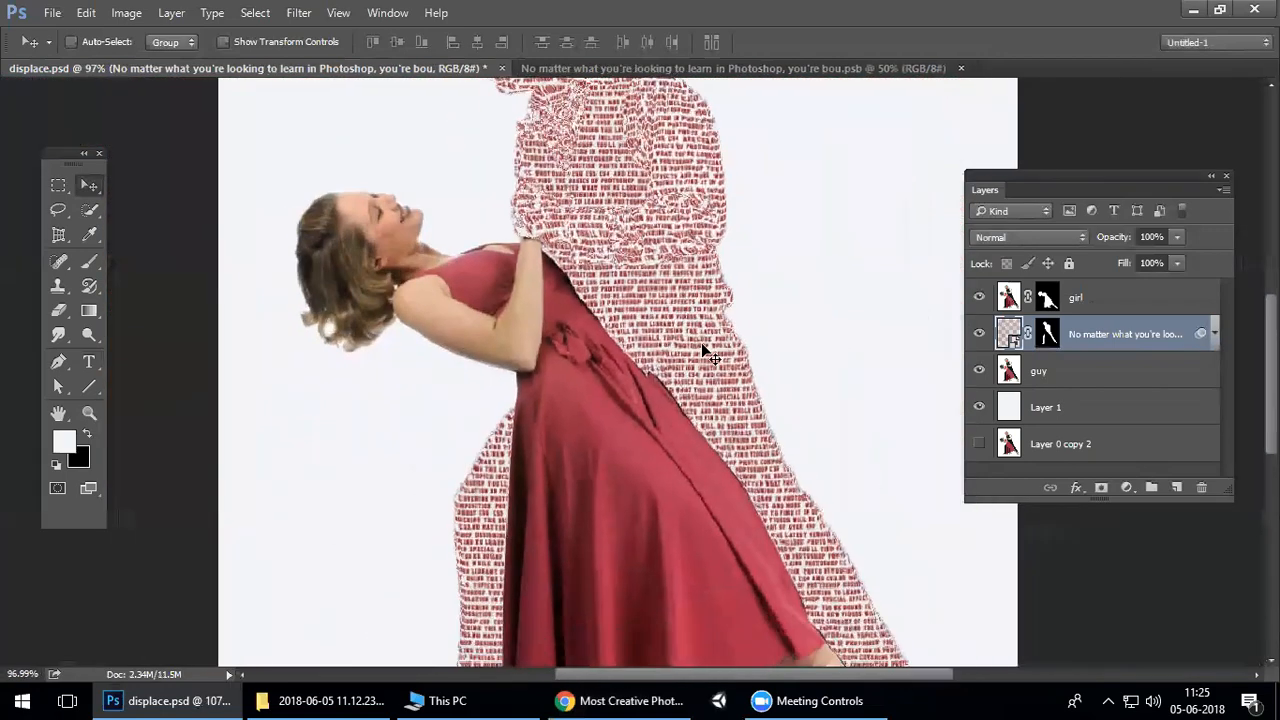
left_click(1148, 455)
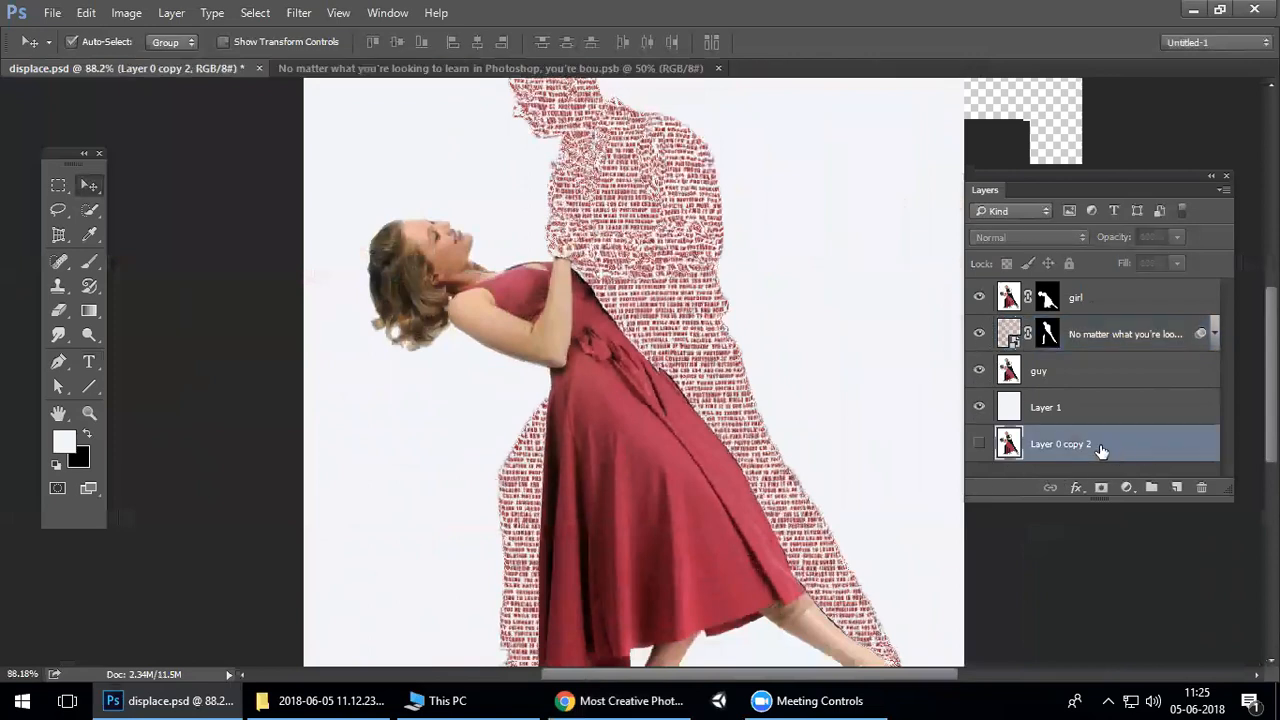
key("Delete")
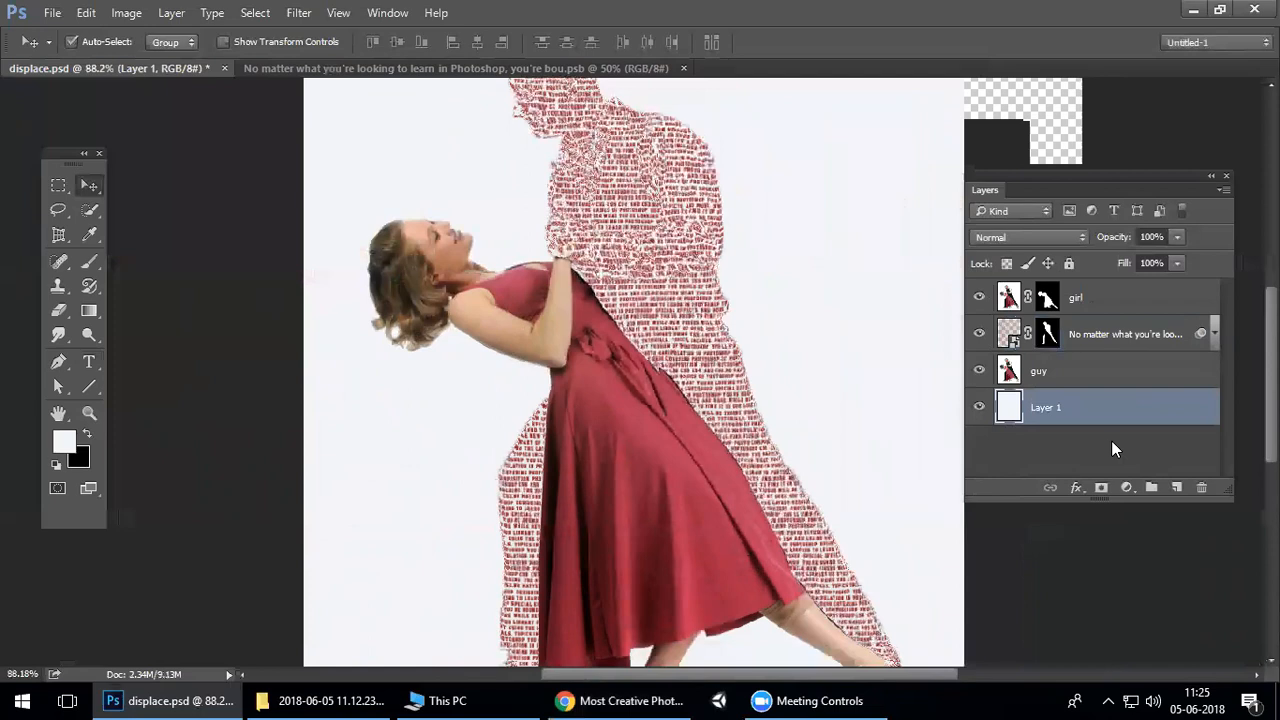
key("ctrl+z")
Move Layer 0 copy 2 above Layer 1 and show it behind the text to compare the look.
left_click_drag(1112, 444, 1111, 404)
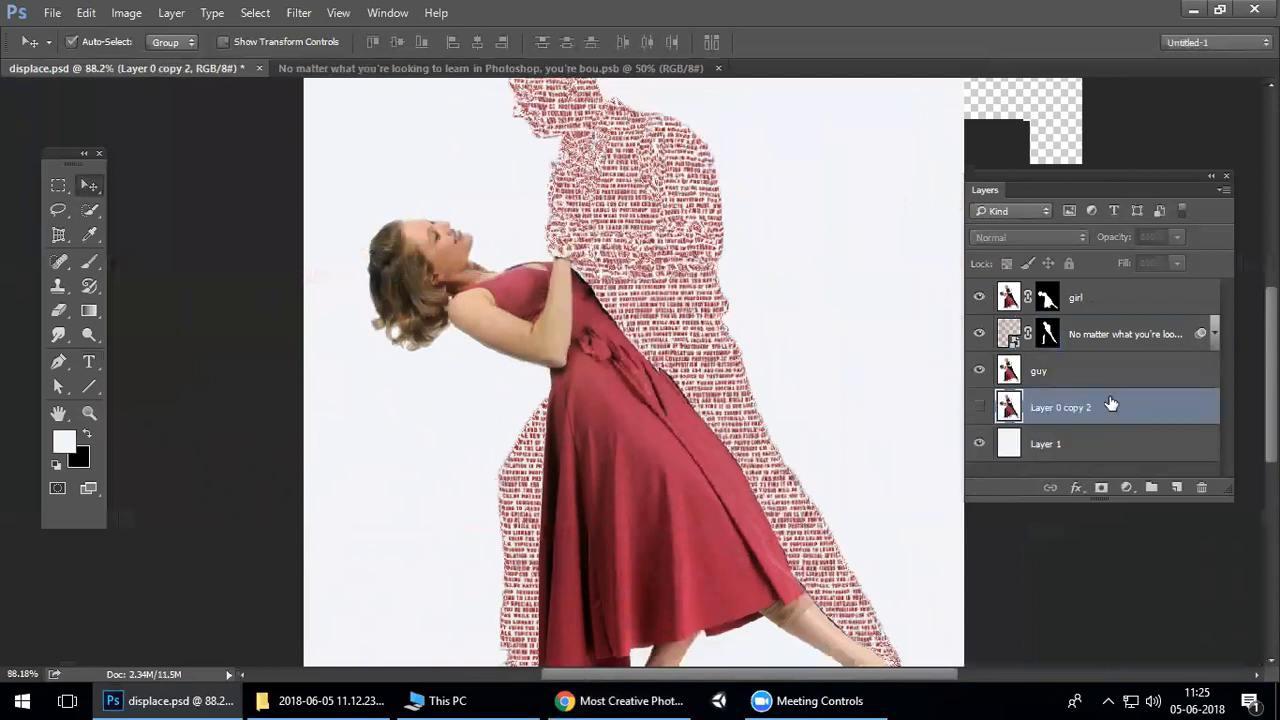
left_click(980, 407)
left_click(980, 407)
left_click(980, 407)
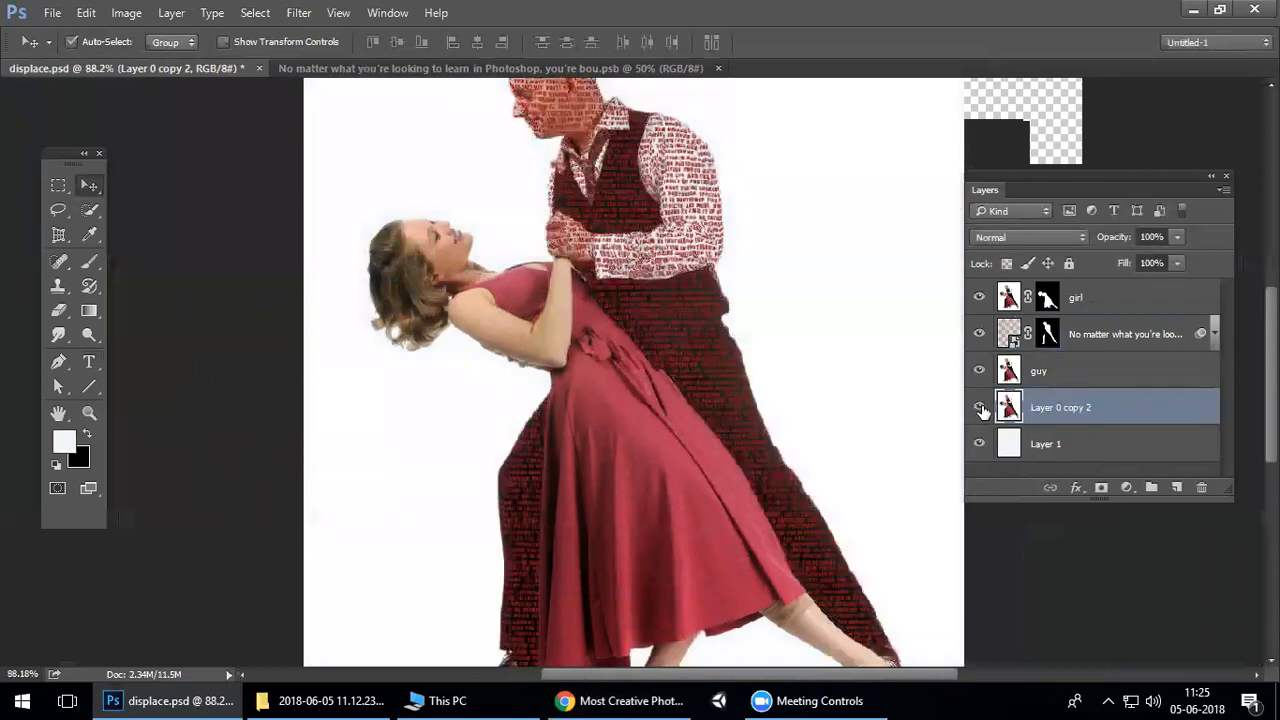
left_click_drag(708, 345, 727, 469)
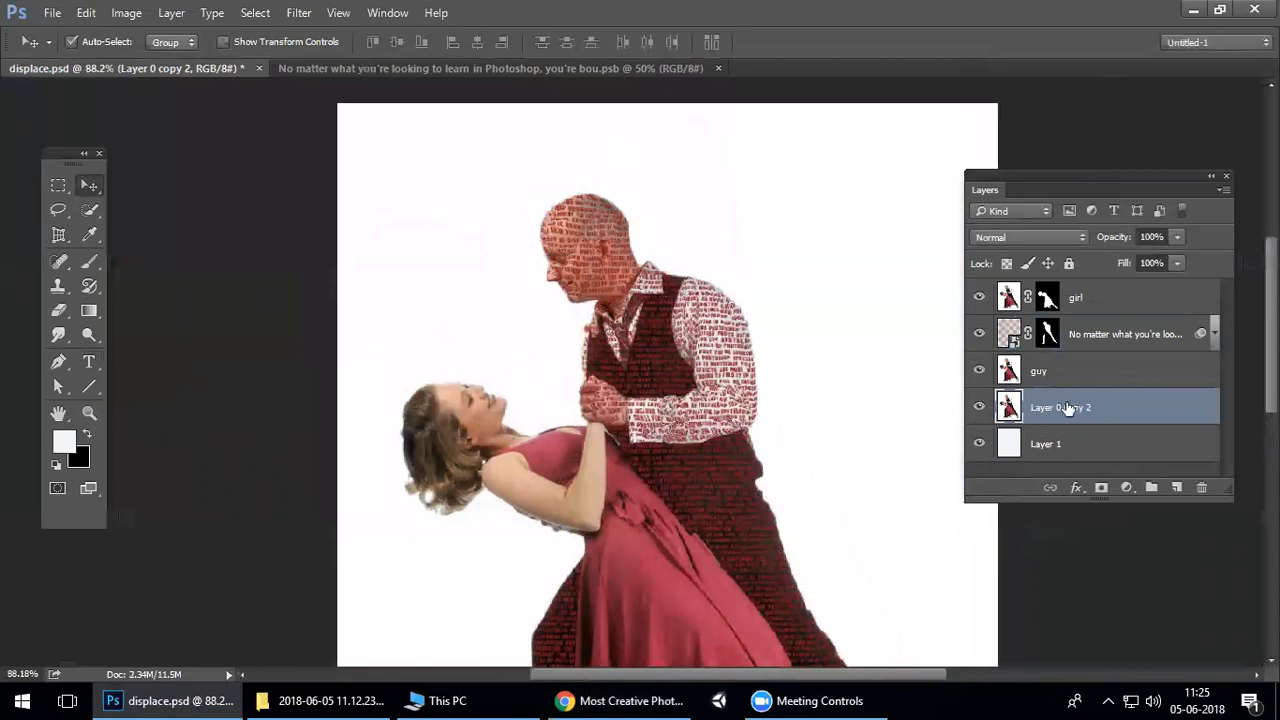
left_click(1048, 335)
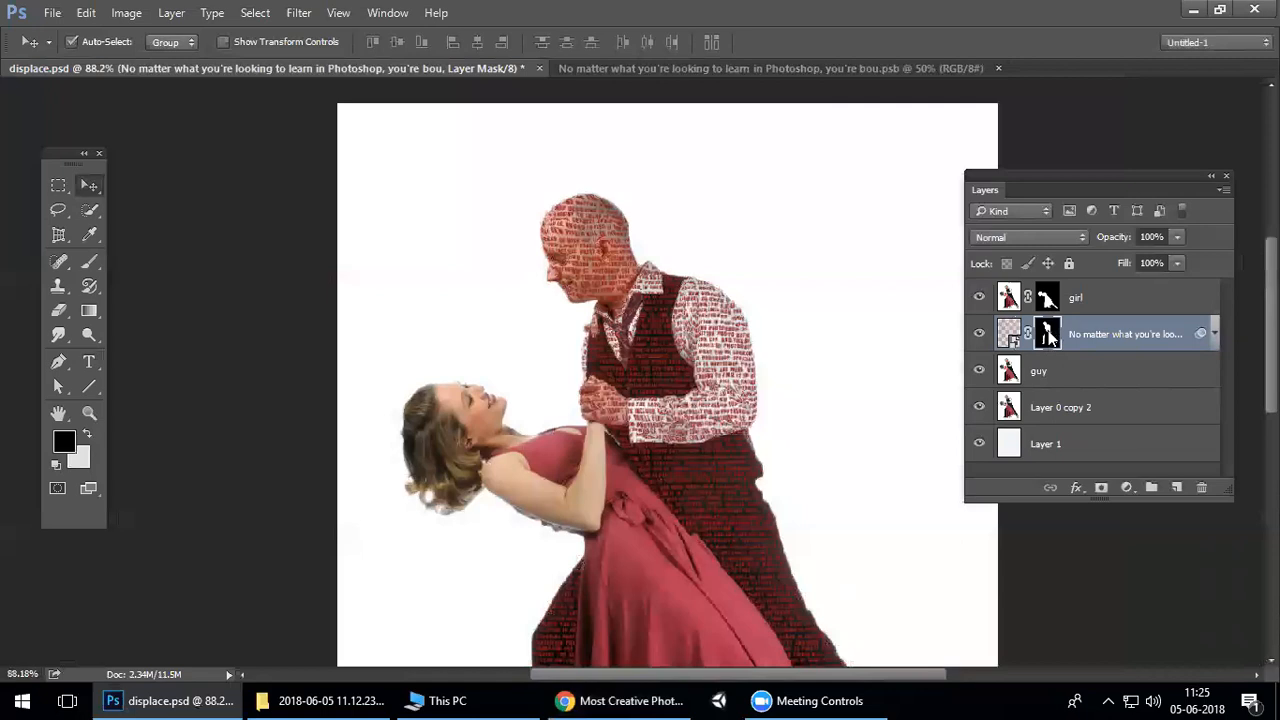
right_click(1049, 336)
left_click(1038, 579)
left_click(1109, 332)
left_click(1049, 328)
right_click(1049, 327)
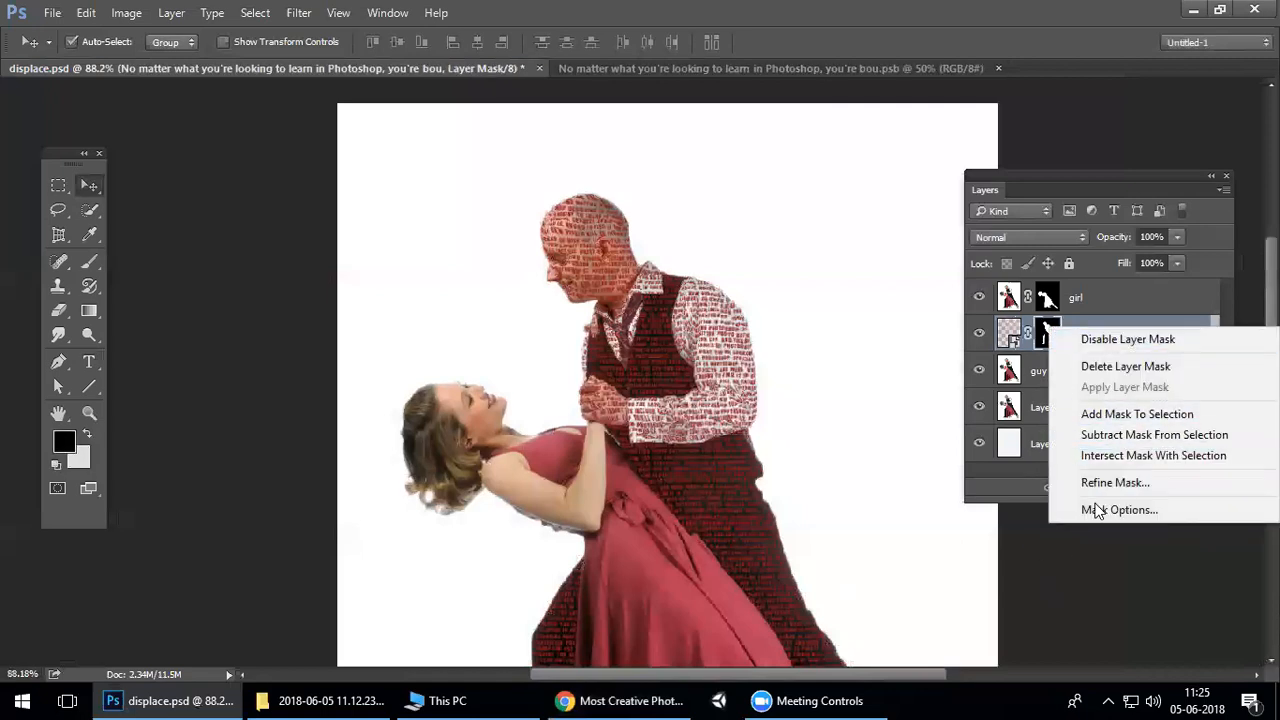
left_click(1044, 346)
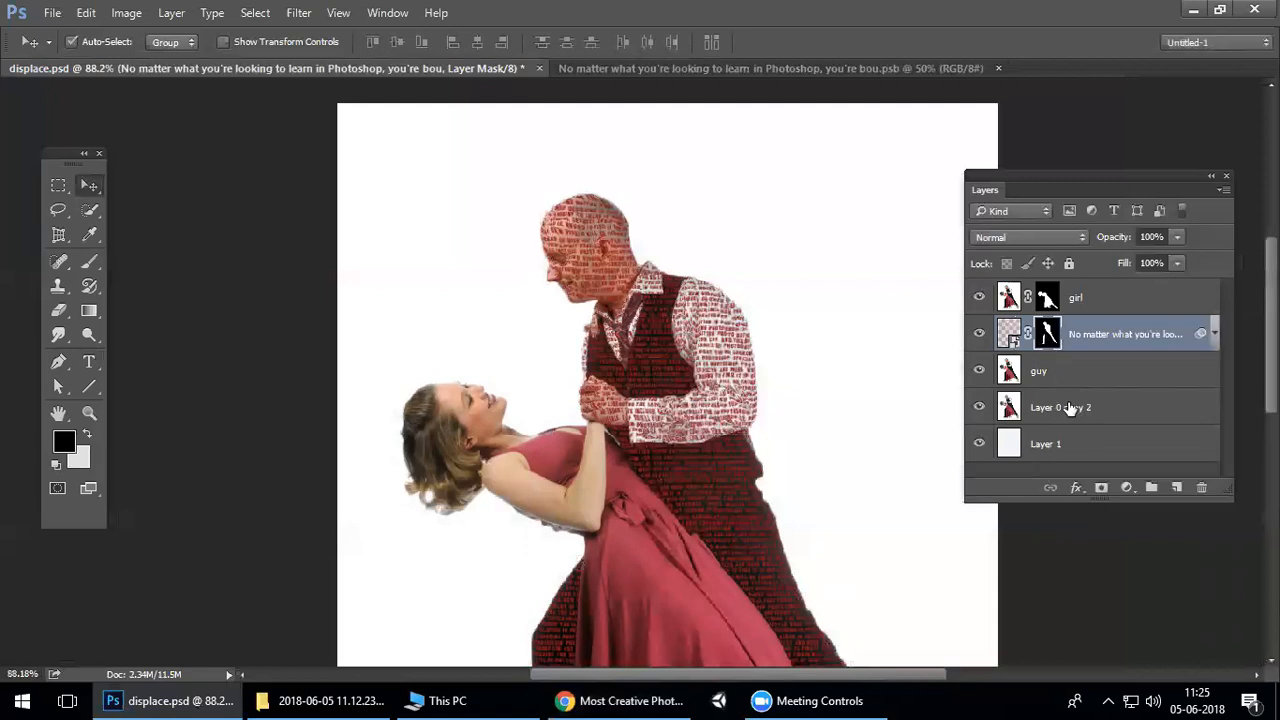
Delete the Layer 0 copy 2 layer.
left_click(1105, 403)
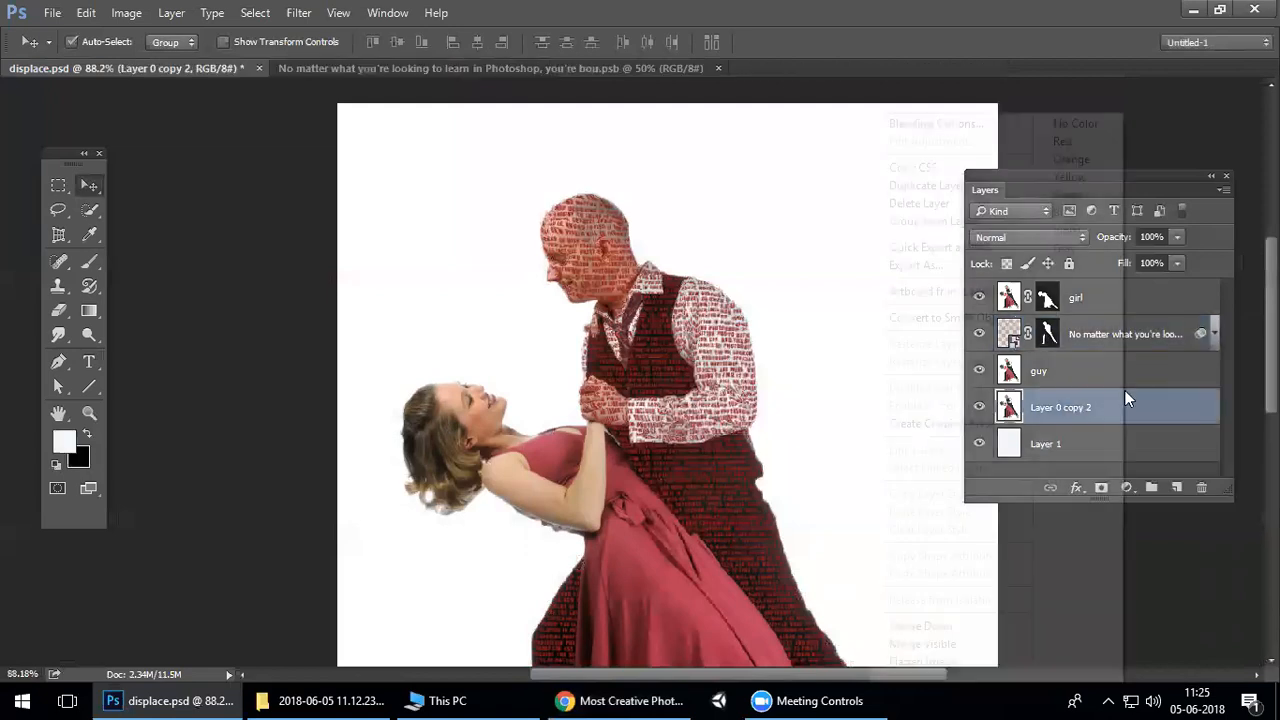
right_click(1124, 391)
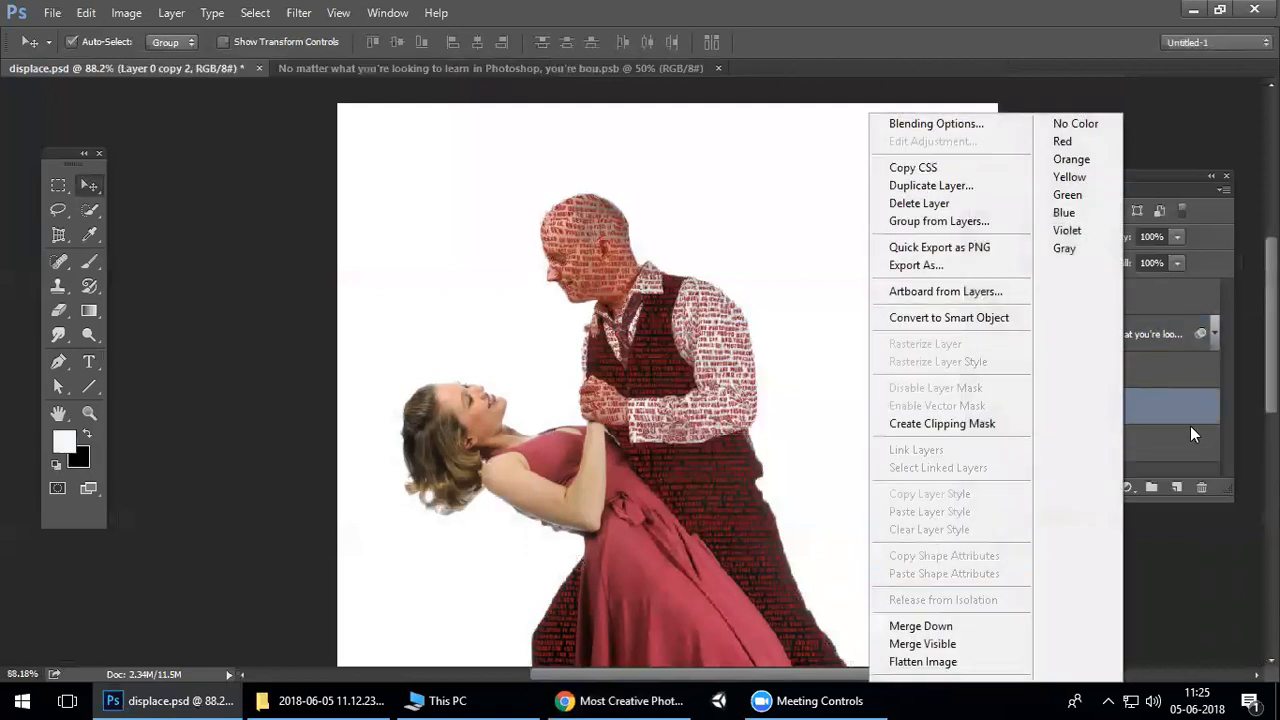
left_click(1169, 405)
key("Delete")
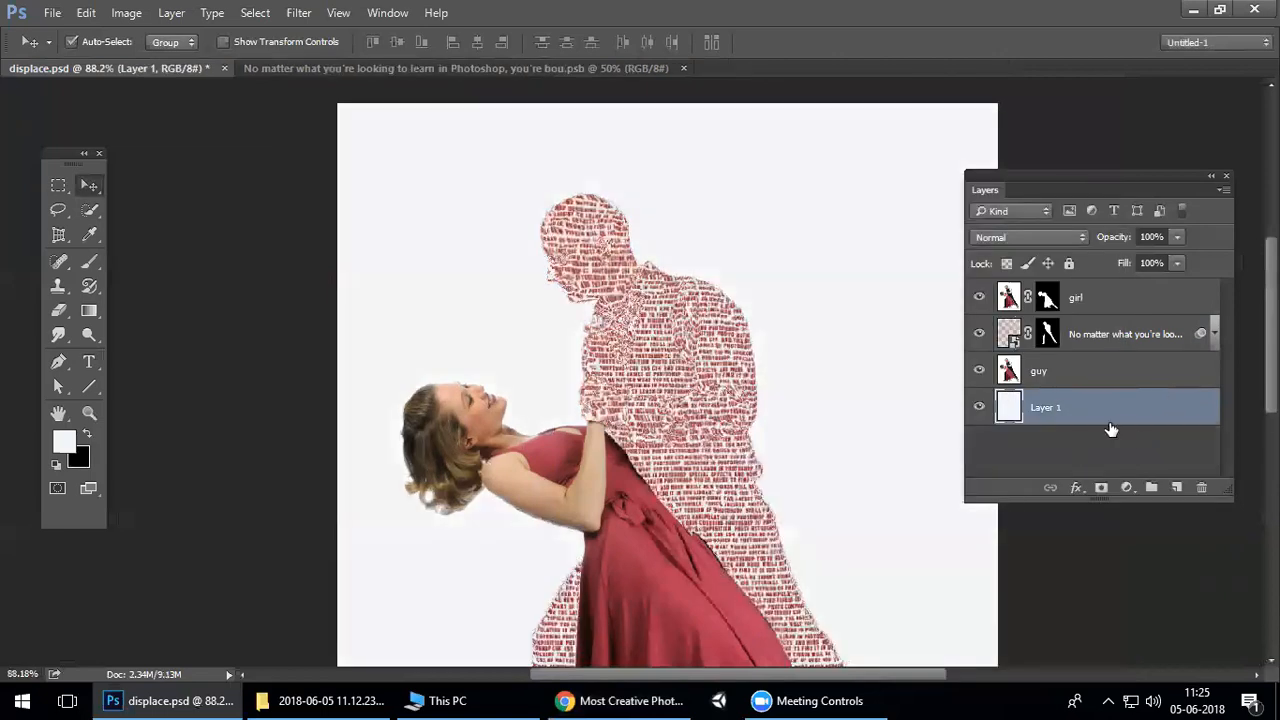
Select the girl layer's mask for editing, with black as the foreground colour.
left_click_drag(703, 385, 752, 247)
right_click(740, 232)
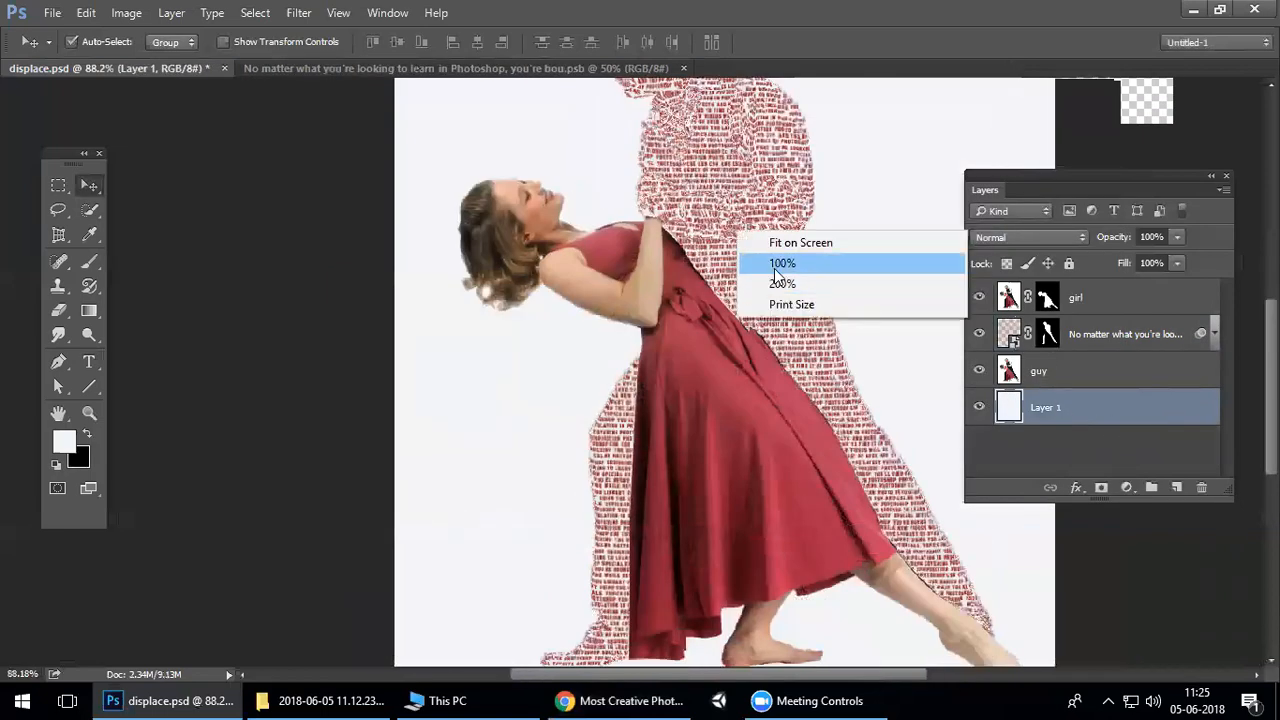
left_click(777, 266)
left_click_drag(743, 440, 733, 363)
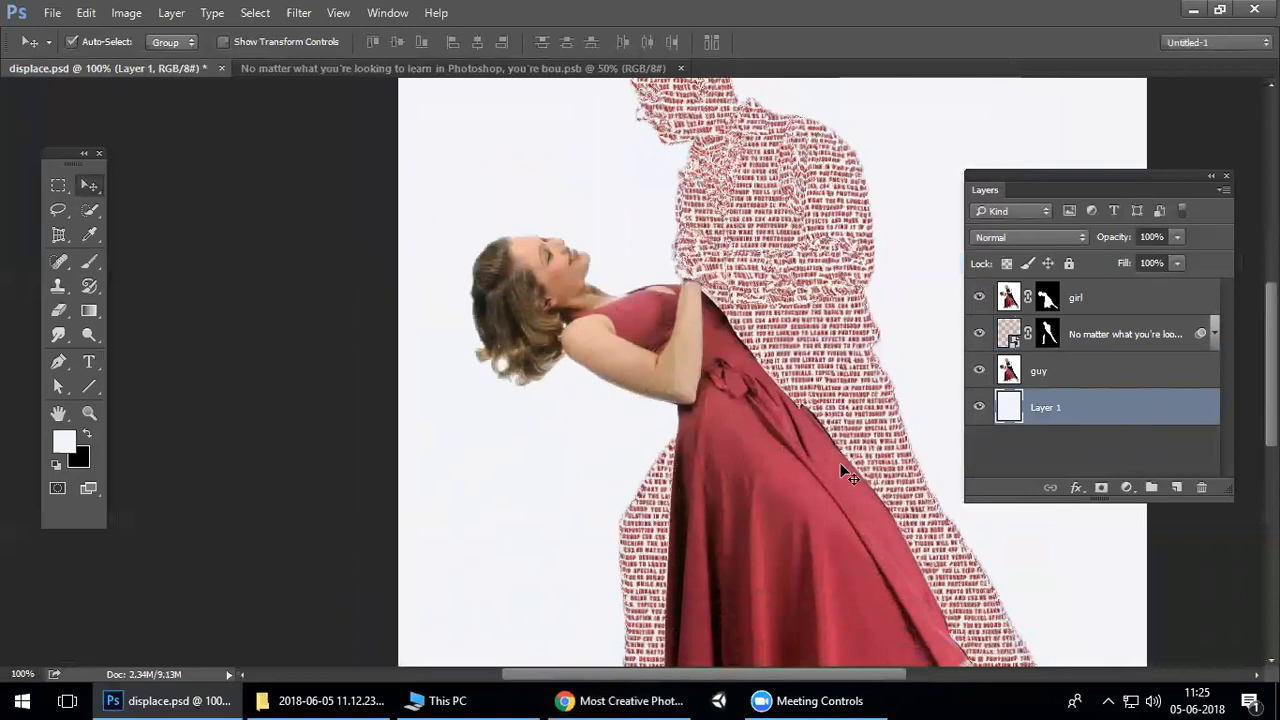
left_click_drag(859, 439, 844, 404)
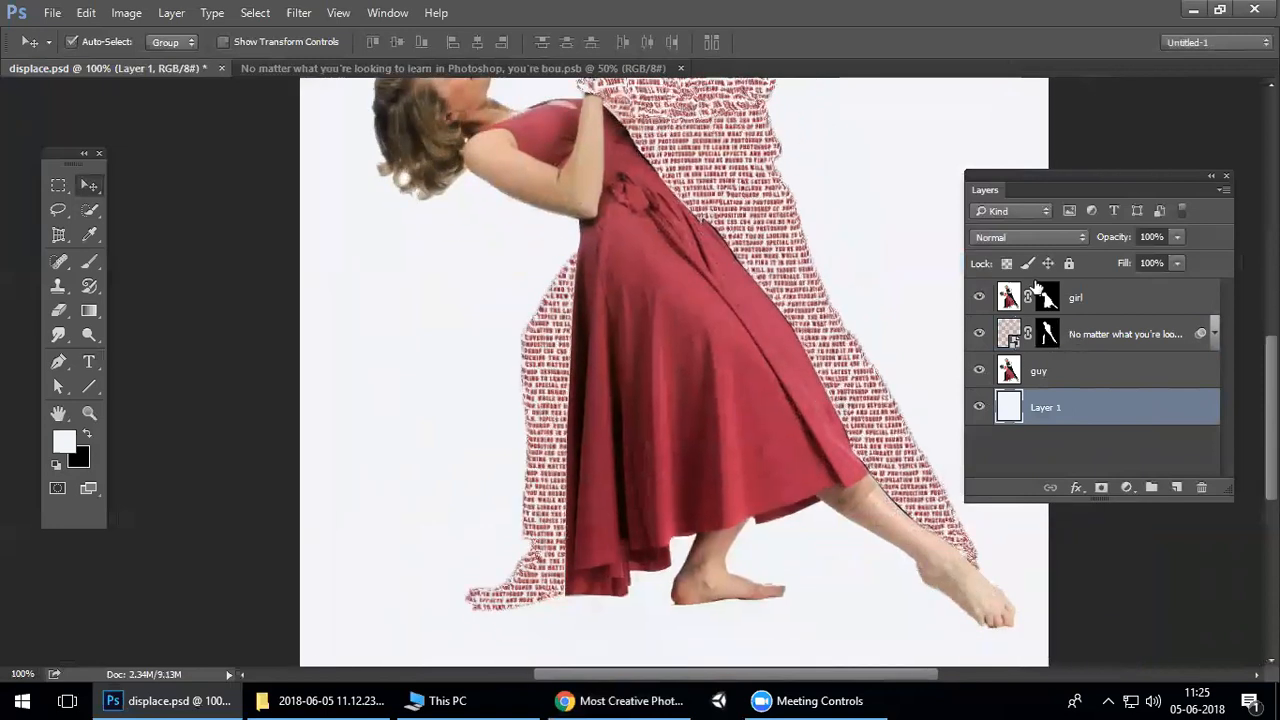
left_click(1040, 295)
key("x")
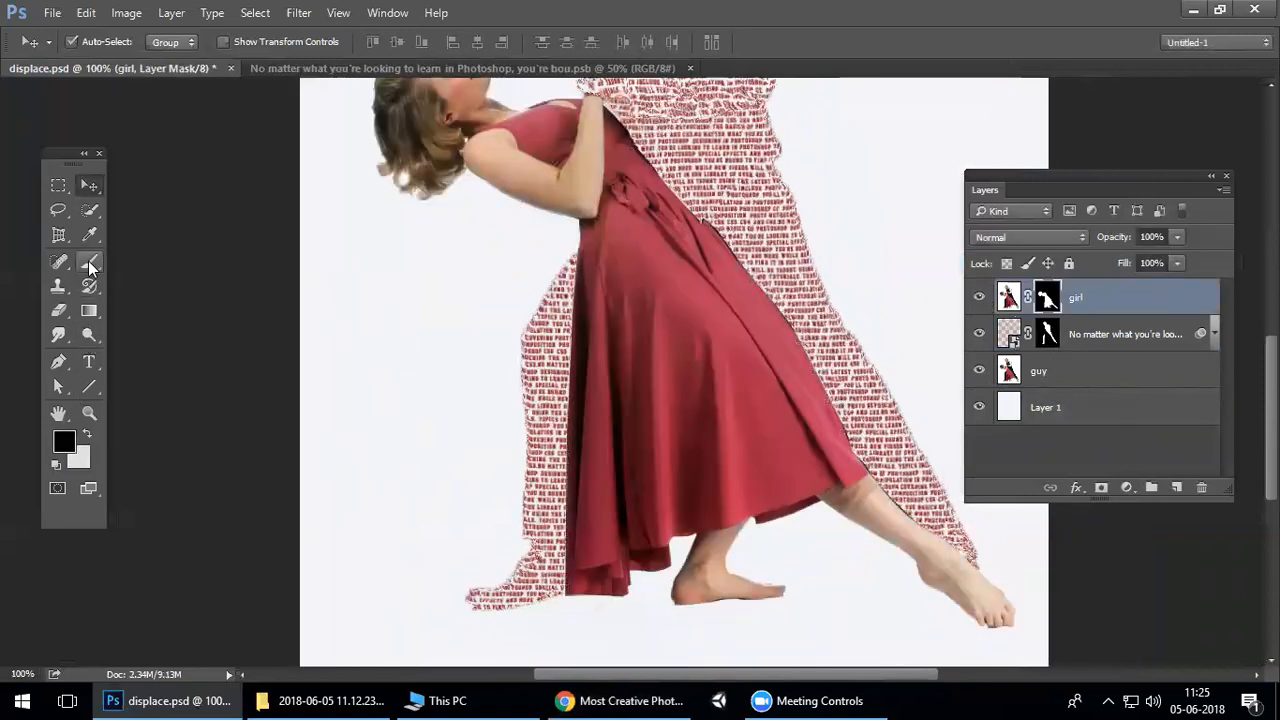
Set up the Brush tool with black foreground, a 9 px hard round tip and 100% flow for the girl's mask.
left_click(89, 263)
left_click(87, 434)
left_click(87, 434)
key("bracketleft")
key("bracketleft")
key("bracketleft")
key("bracketleft")
key("bracketleft")
key("bracketleft")
key("bracketleft")
right_click(786, 400)
left_click(836, 437)
scroll(460, 393, "up", 6)
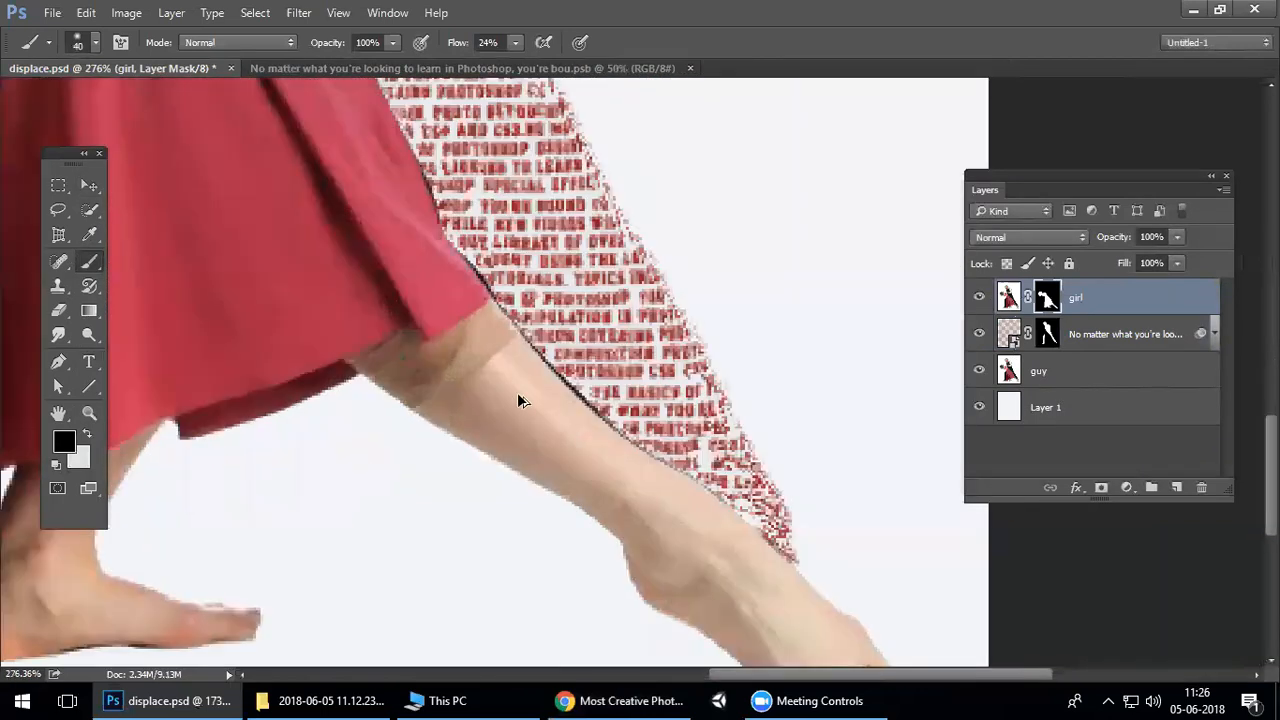
key("bracketleft")
key("bracketleft")
key("bracketleft")
key("bracketleft")
key("bracketleft")
key("bracketleft")
key("bracketleft")
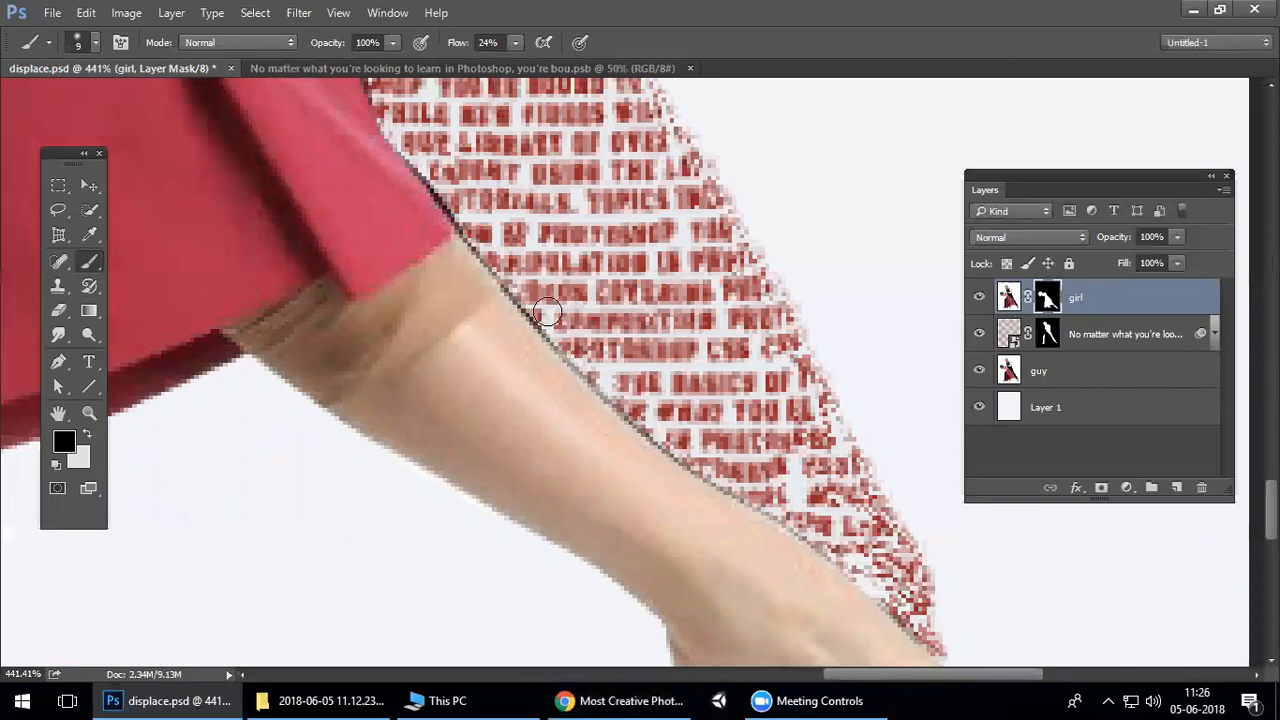
left_click_drag(515, 42, 813, 76)
right_click(614, 288)
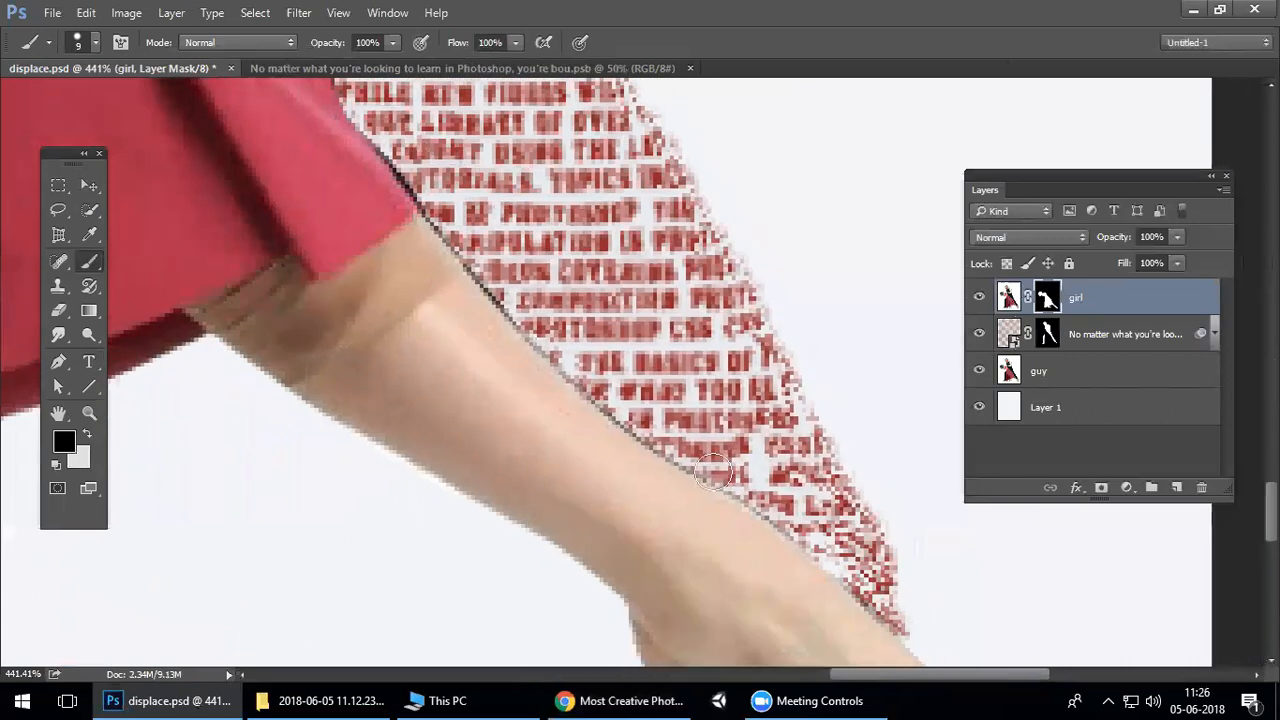
Paint black on the girl's mask along the upper edge of the extended leg to hide the dark fringe against the text.
left_click(678, 428)
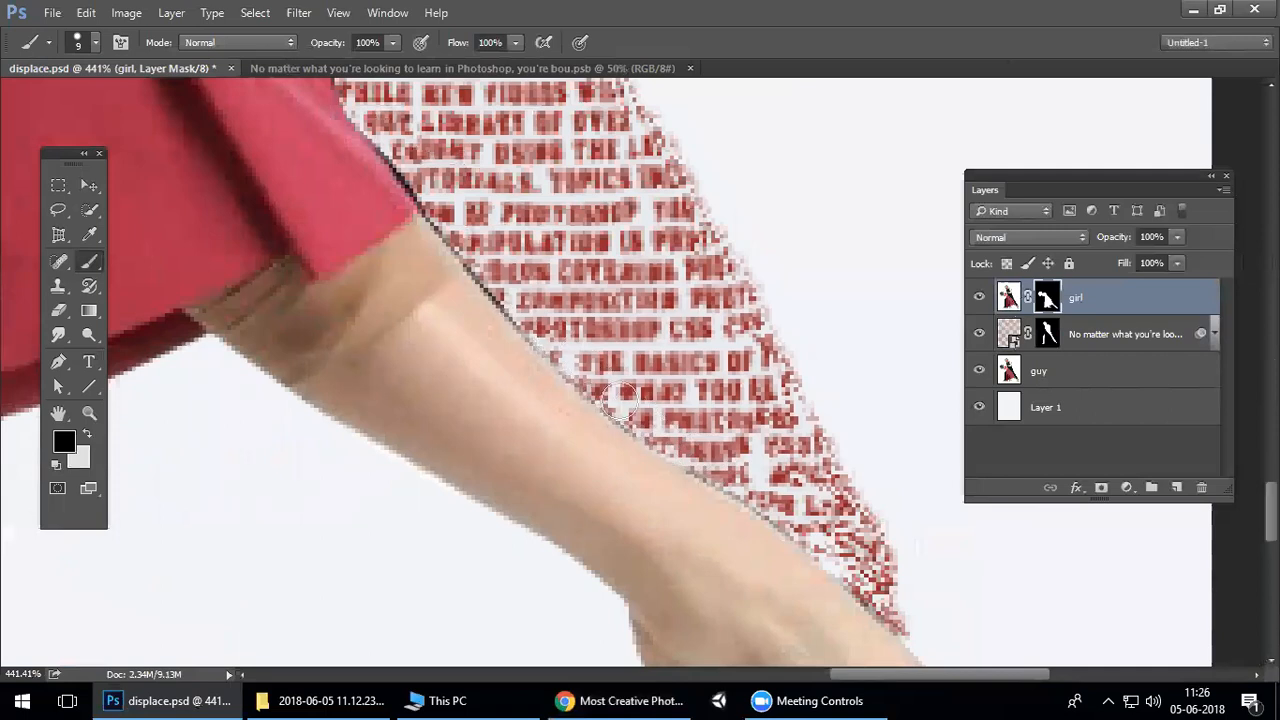
left_click_drag(709, 460, 633, 391)
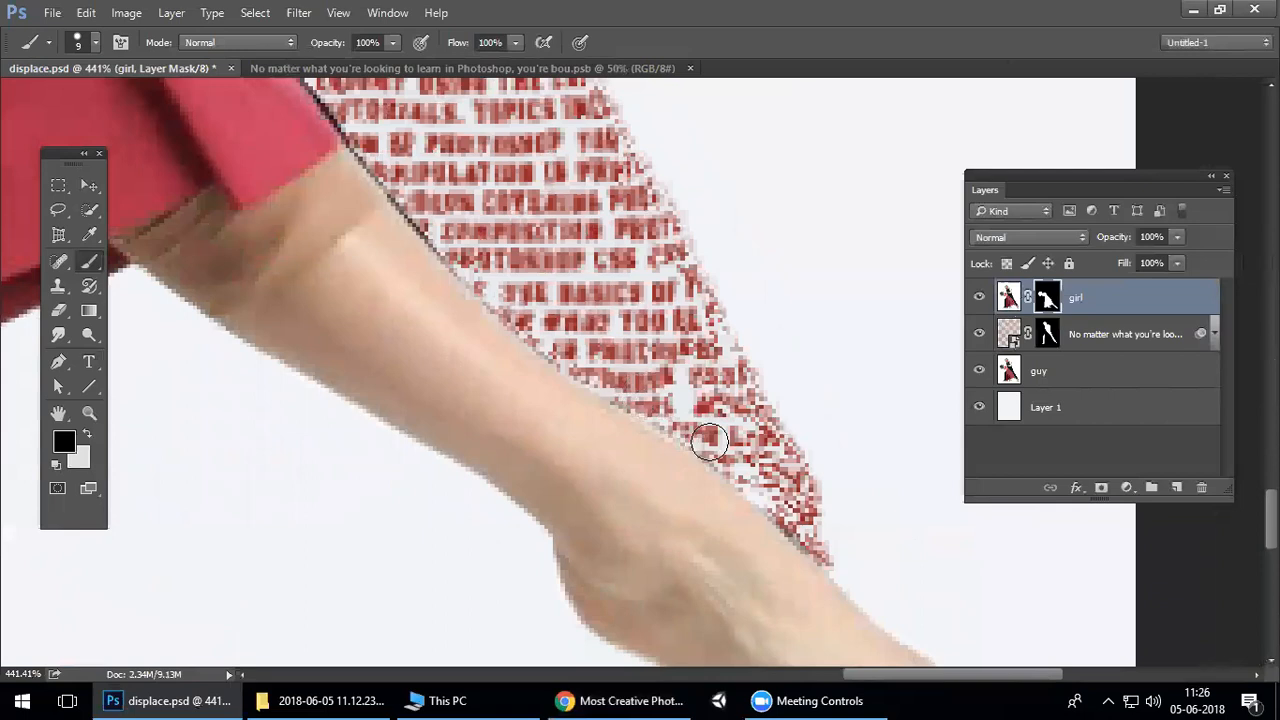
mouse_move(419, 283)
left_mouse_down()
mouse_move(769, 509)
mouse_move(737, 503)
left_mouse_up()
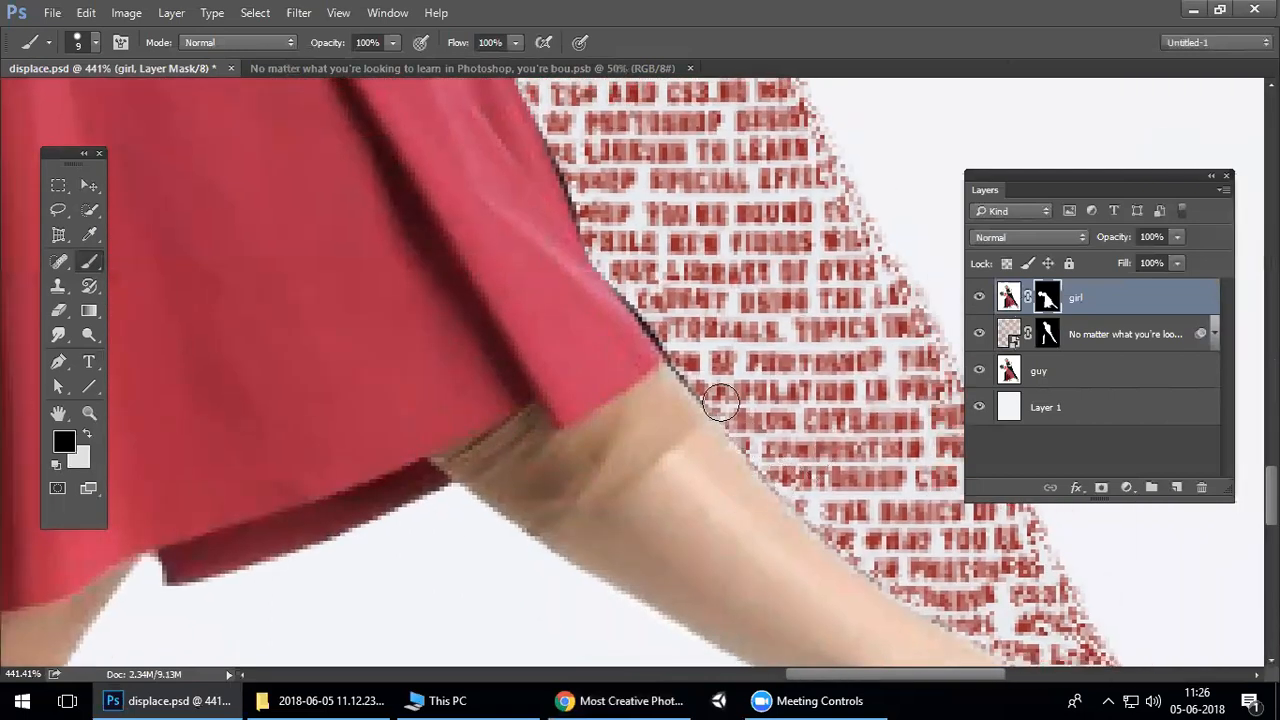
scroll(780, 475, "down", 3)
scroll(818, 490, "down", 4)
right_click(797, 445)
left_click(823, 486)
Paint black on the girl's mask along the dress's back edge between the waist and the hem.
left_click_drag(830, 583, 735, 568)
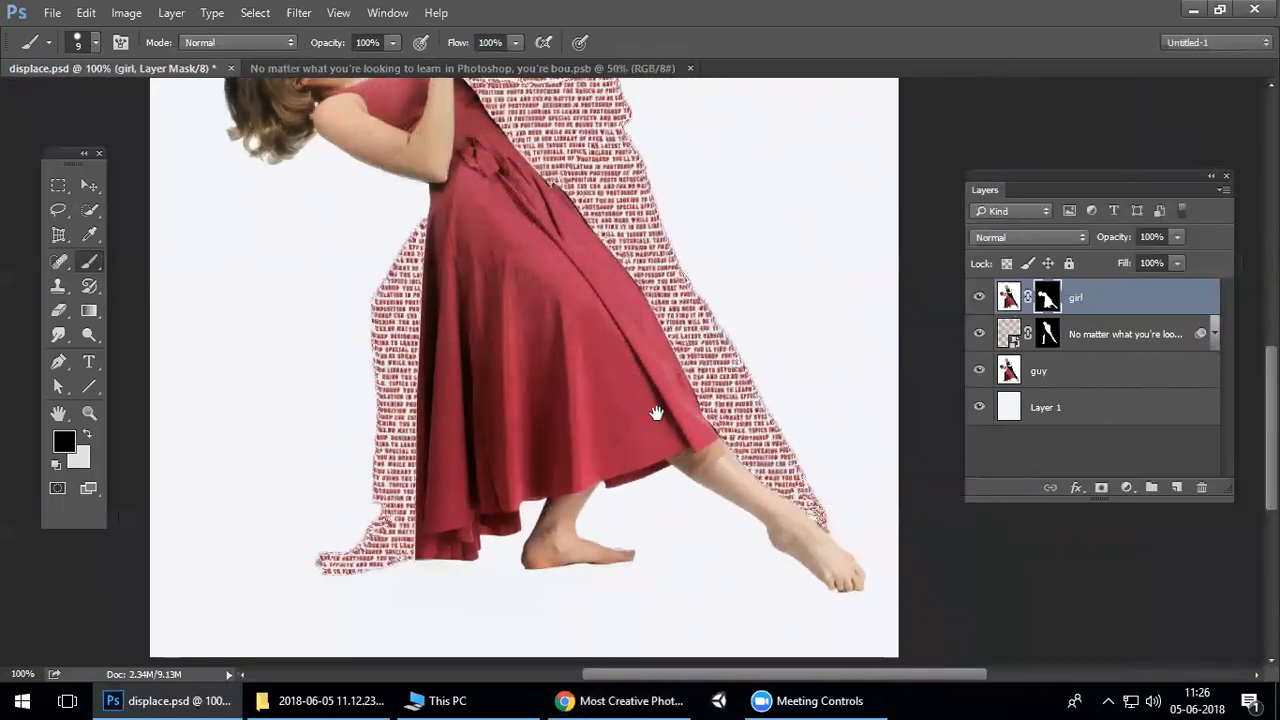
left_click_drag(656, 412, 688, 485)
left_click_drag(658, 338, 711, 423)
mouse_move(806, 465)
left_mouse_down()
mouse_move(819, 530)
mouse_move(711, 349)
mouse_move(767, 418)
mouse_move(803, 419)
mouse_move(769, 446)
mouse_move(717, 362)
mouse_move(912, 564)
left_mouse_up()
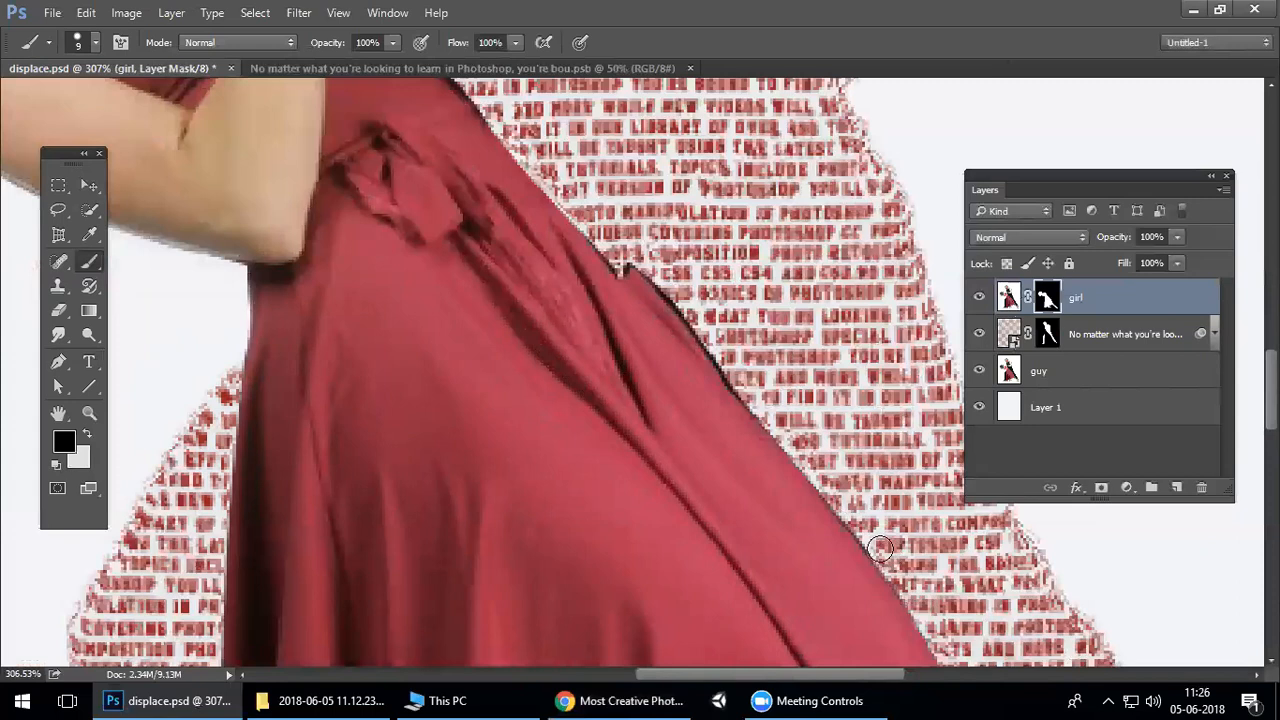
left_click_drag(800, 492, 938, 595)
Paint away the dark fringe beside the notch in the dress's back edge, undoing the last stroke.
scroll(810, 492, "up", 5)
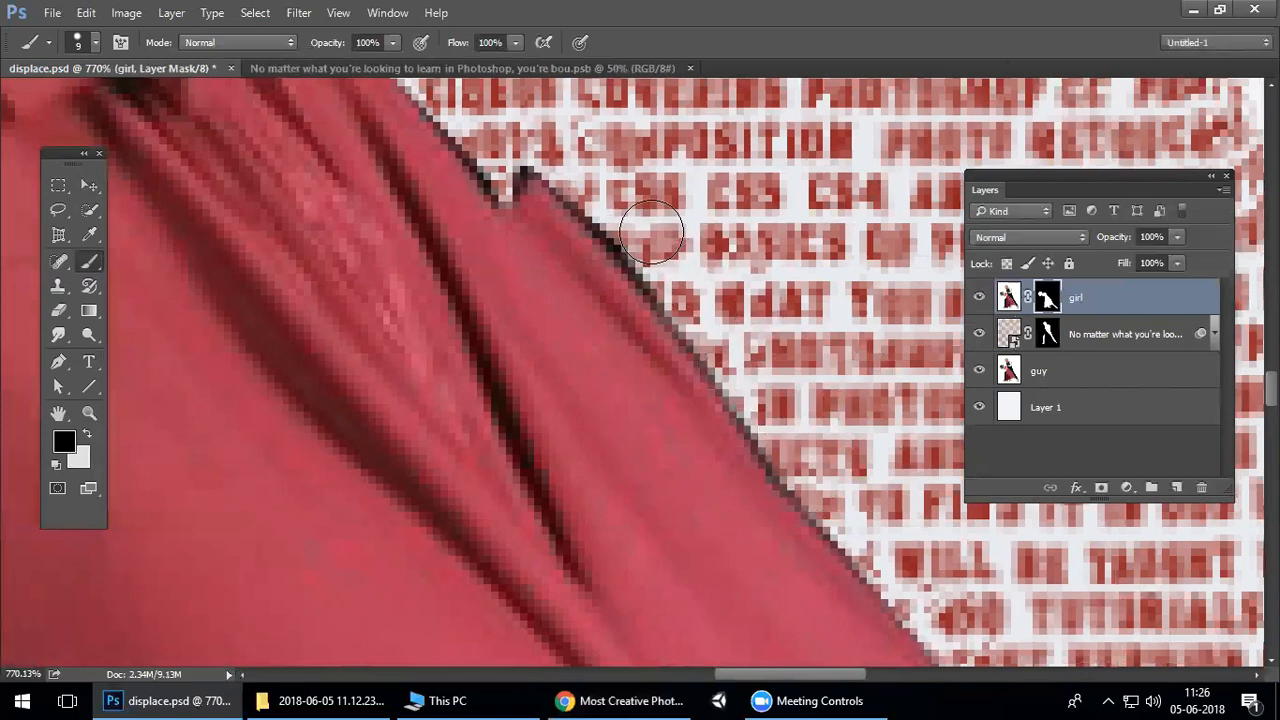
left_click_drag(610, 190, 770, 330)
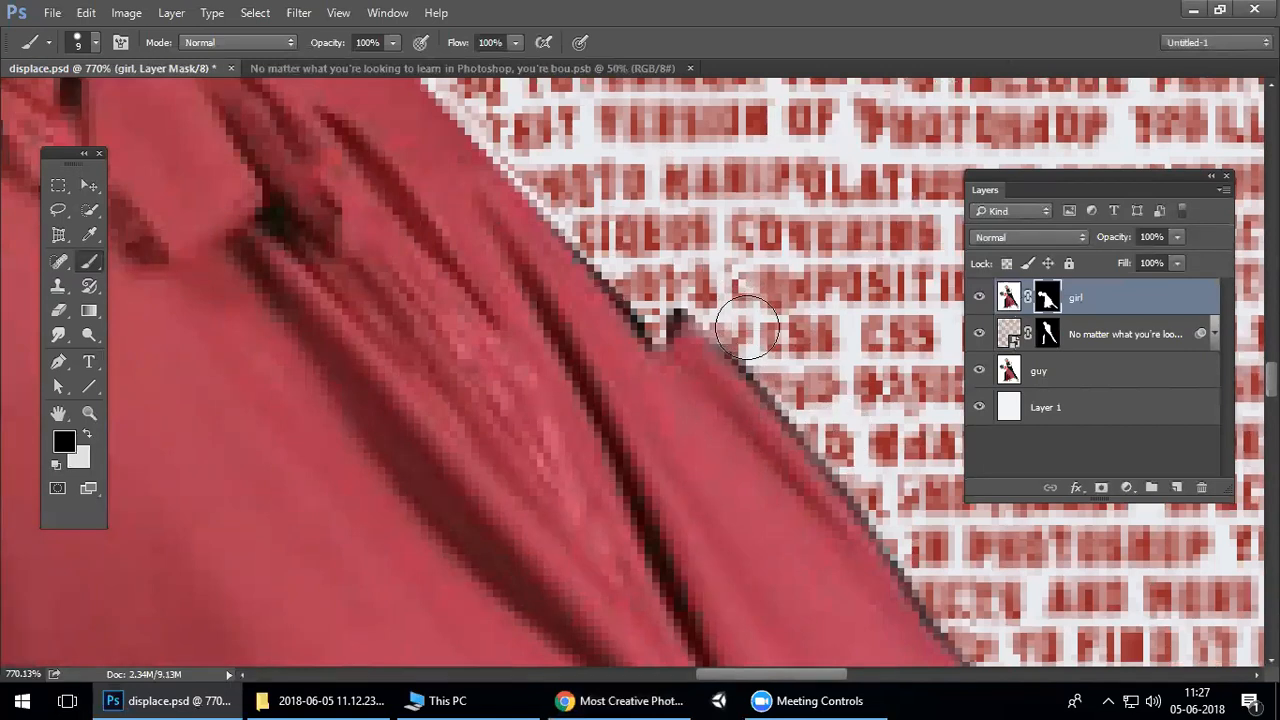
key("ctrl+z")
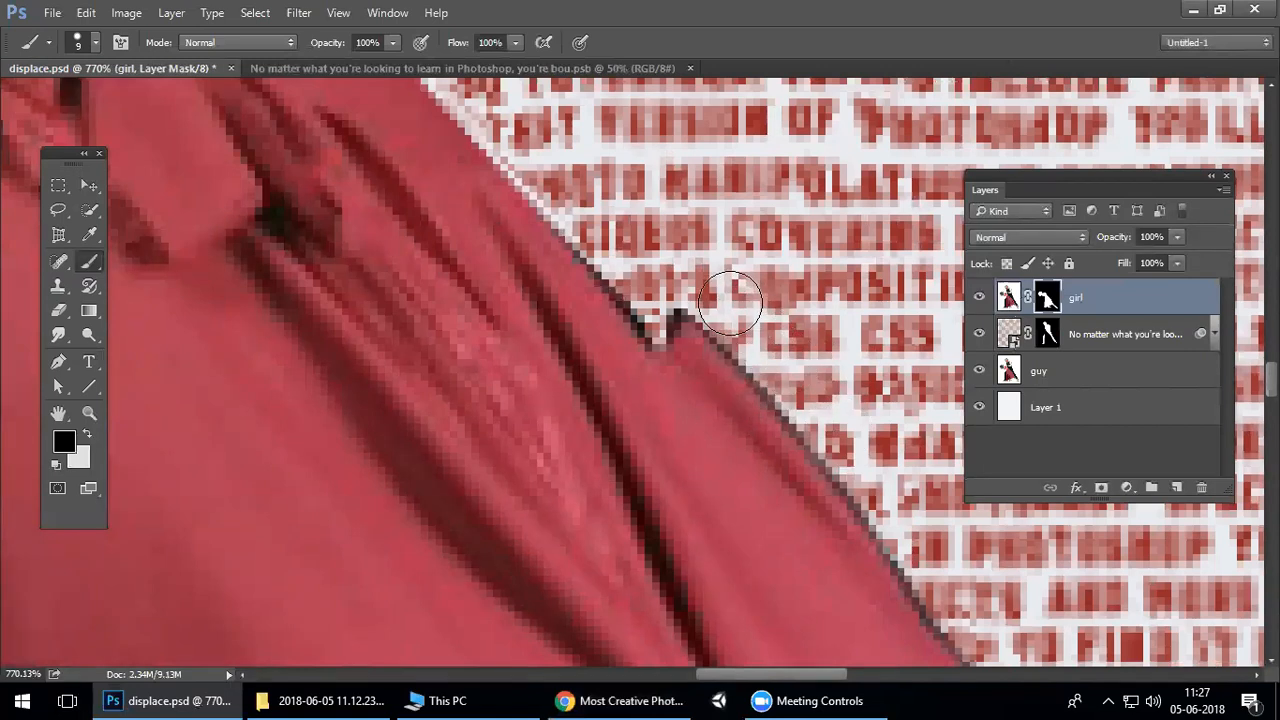
scroll(819, 428, "down", 5)
scroll(826, 420, "down", 1)
right_click(866, 401)
left_click(903, 434)
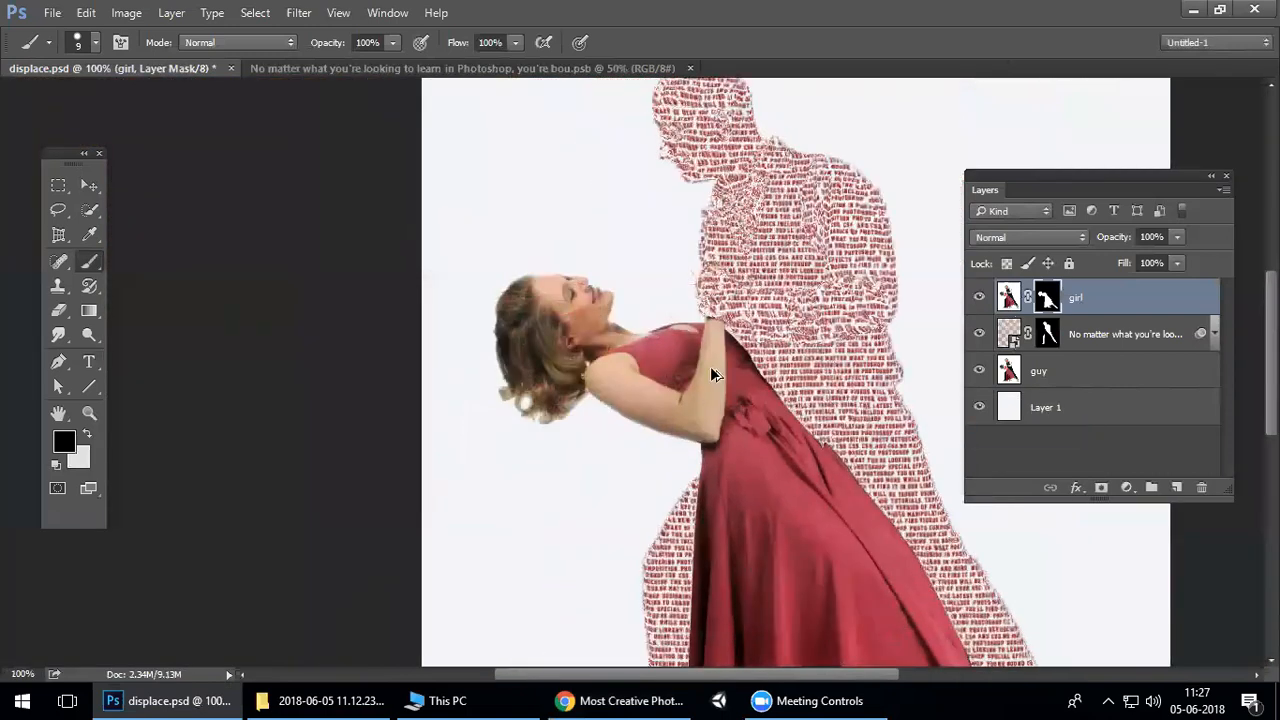
Paint black on the girl's mask along the dark dress edge behind the raised arm, using the 9 px brush.
scroll(710, 366, "up", 5)
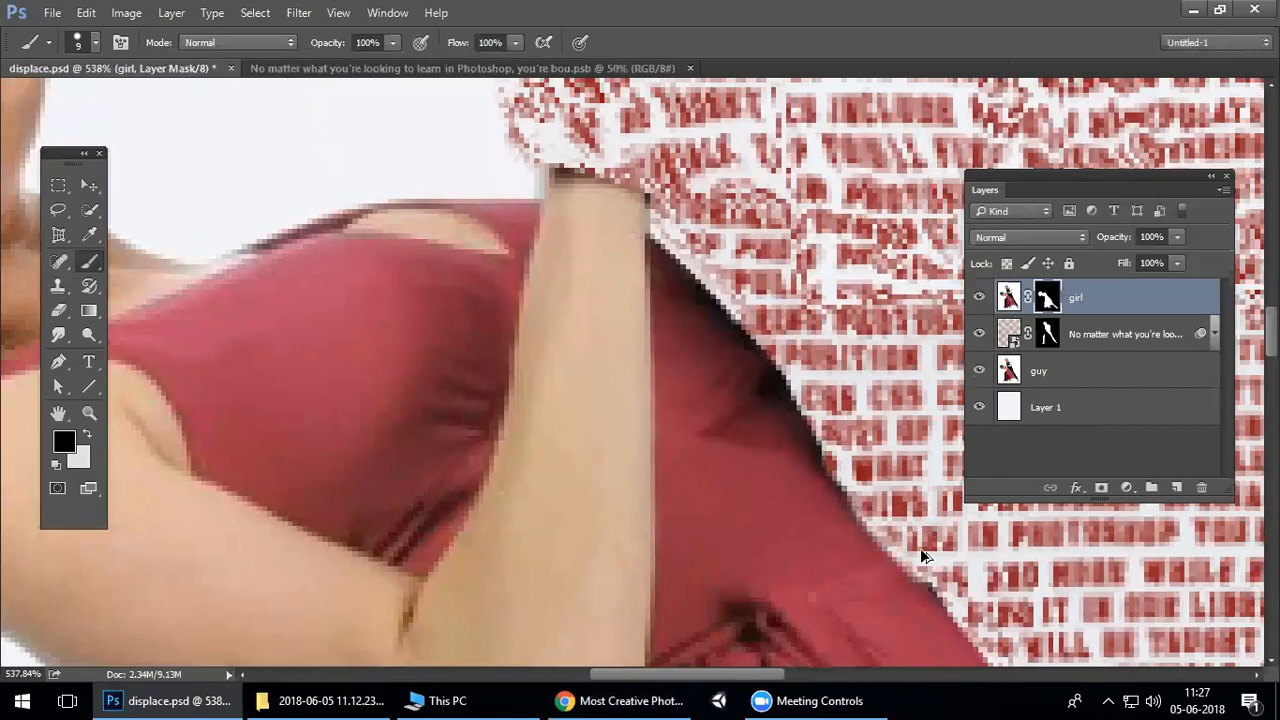
right_click(920, 570)
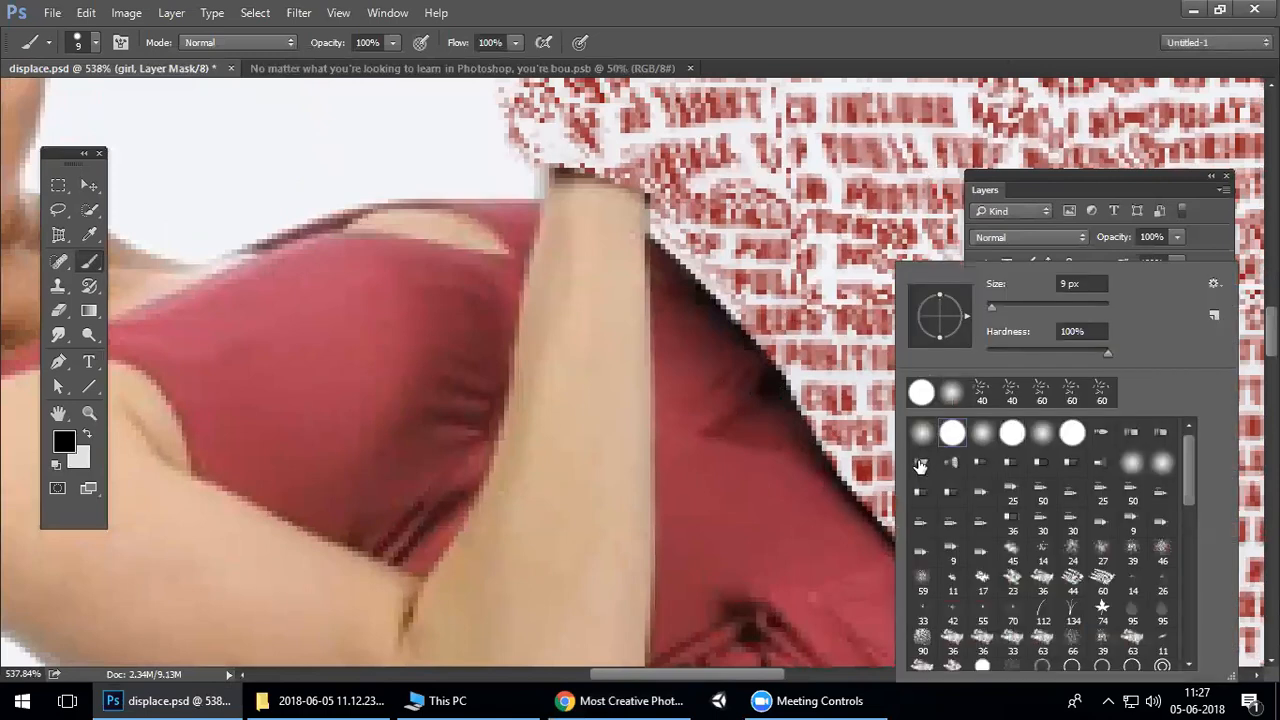
left_click(830, 456)
mouse_move(893, 511)
left_mouse_down()
mouse_move(764, 322)
mouse_move(696, 241)
mouse_move(700, 266)
mouse_move(670, 235)
mouse_move(771, 336)
mouse_move(883, 645)
left_mouse_up()
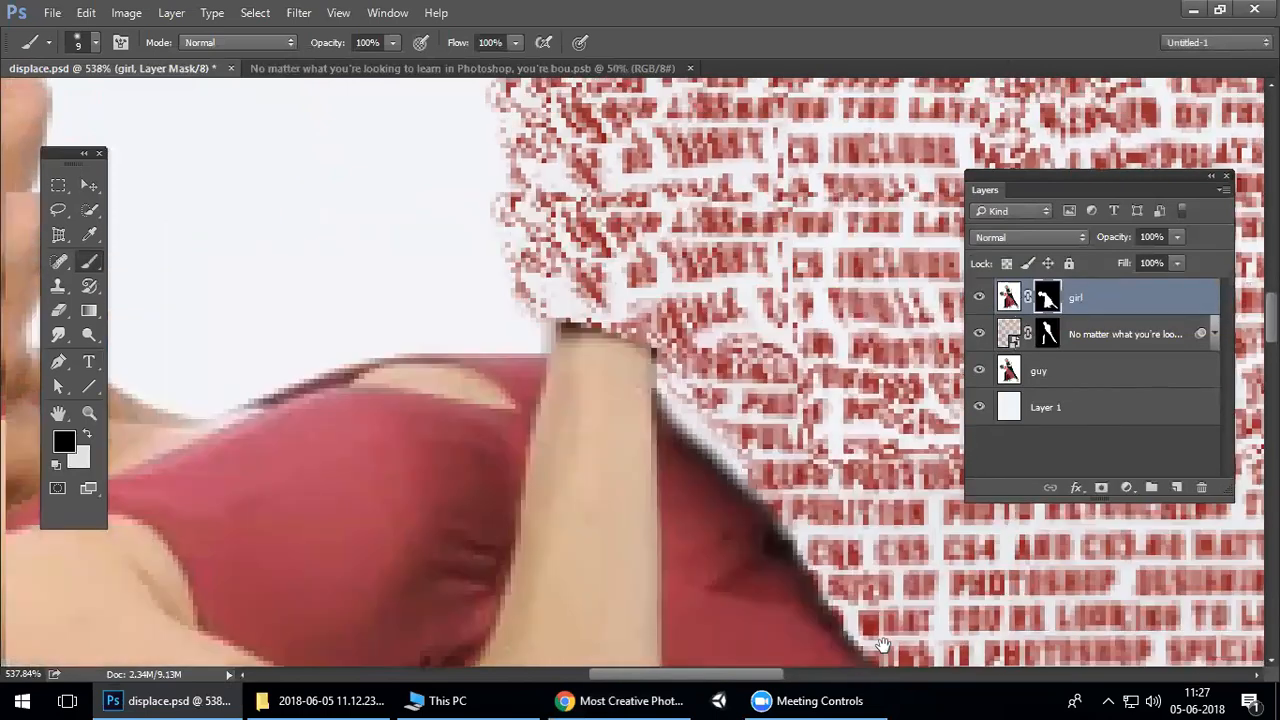
Examine the text figure's head and torso and where they meet the girl's arm and dress.
scroll(870, 443, "down", 6)
right_click(852, 431)
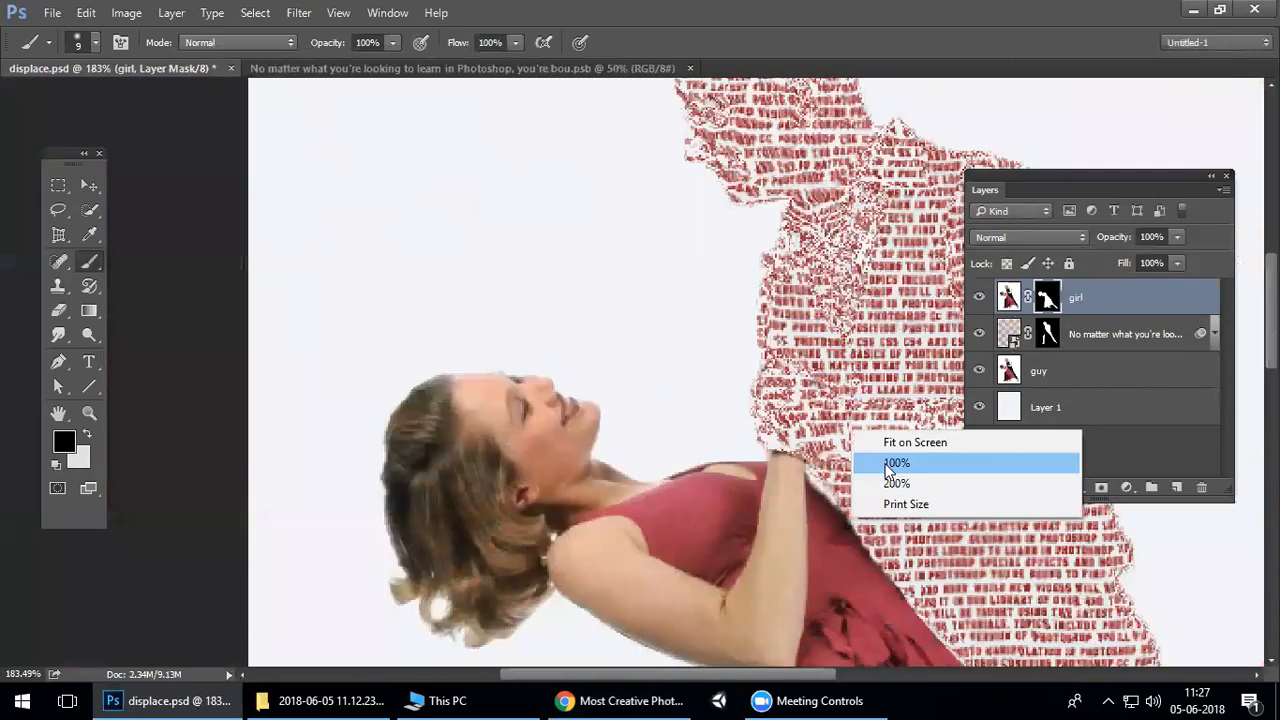
left_click(896, 463)
left_click_drag(705, 320, 743, 595)
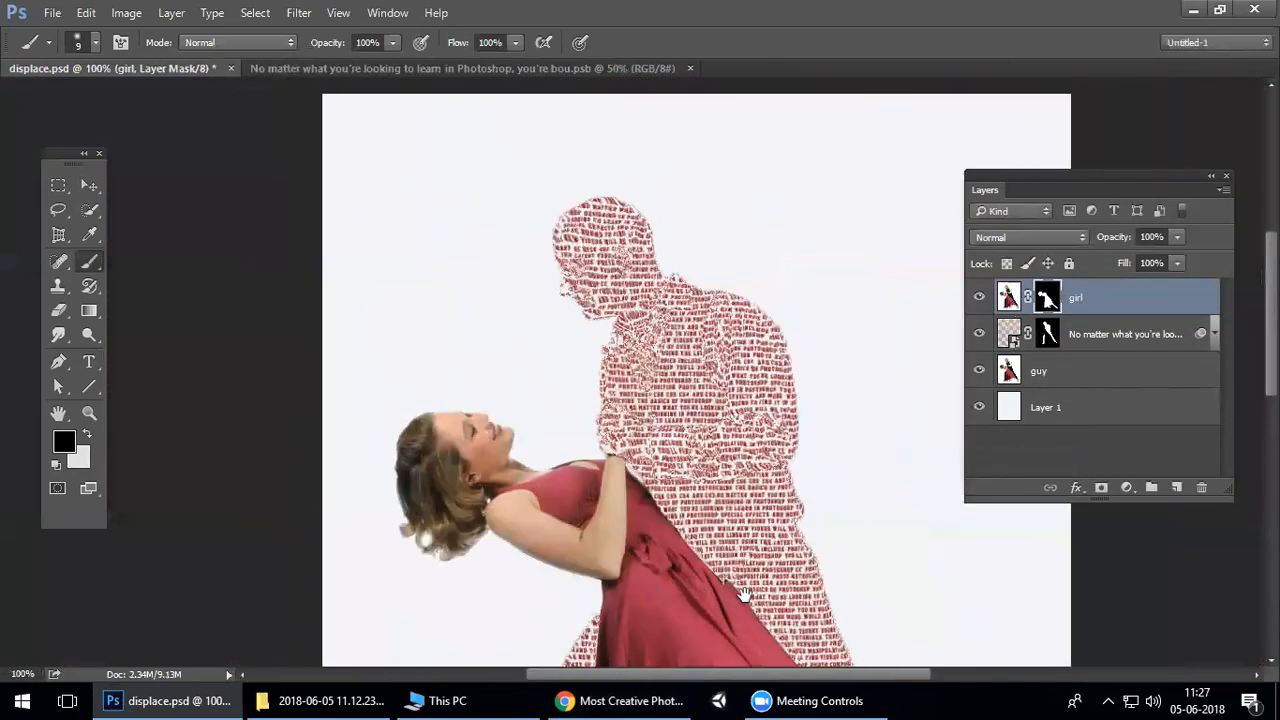
left_click_drag(688, 510, 582, 509)
scroll(470, 250, "up", 5)
scroll(551, 374, "down", 5)
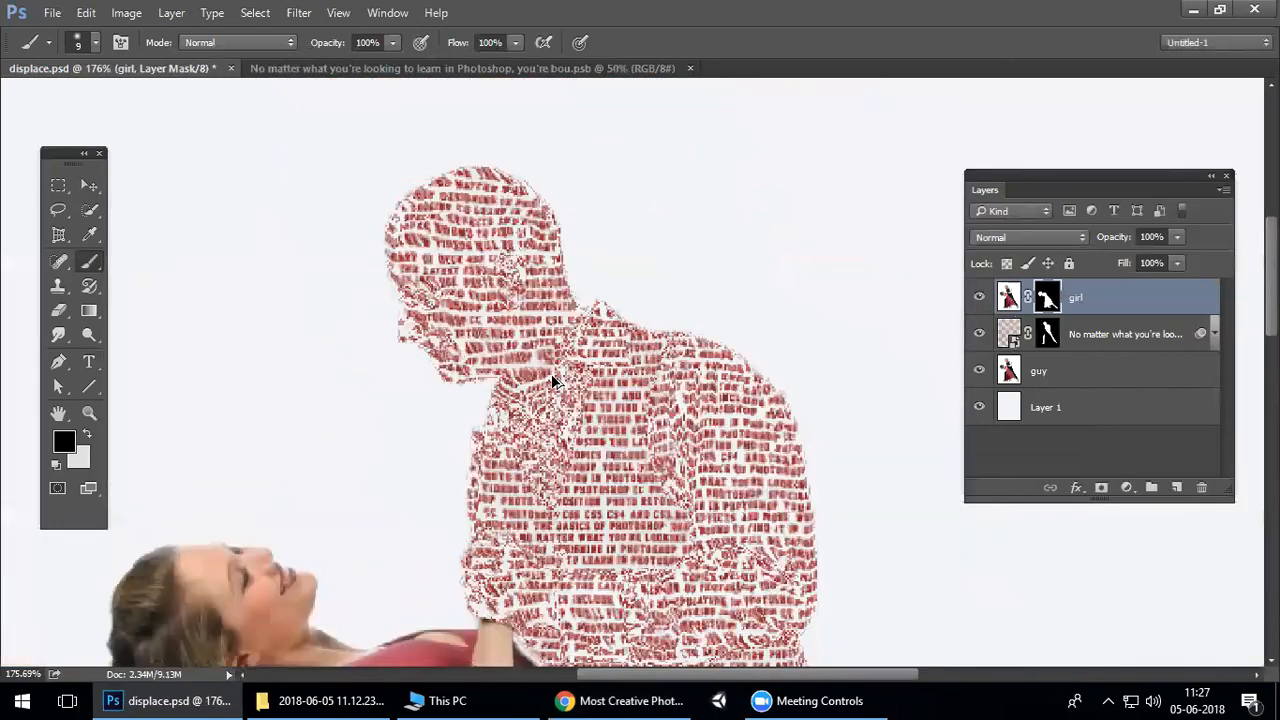
left_click_drag(742, 469, 603, 217)
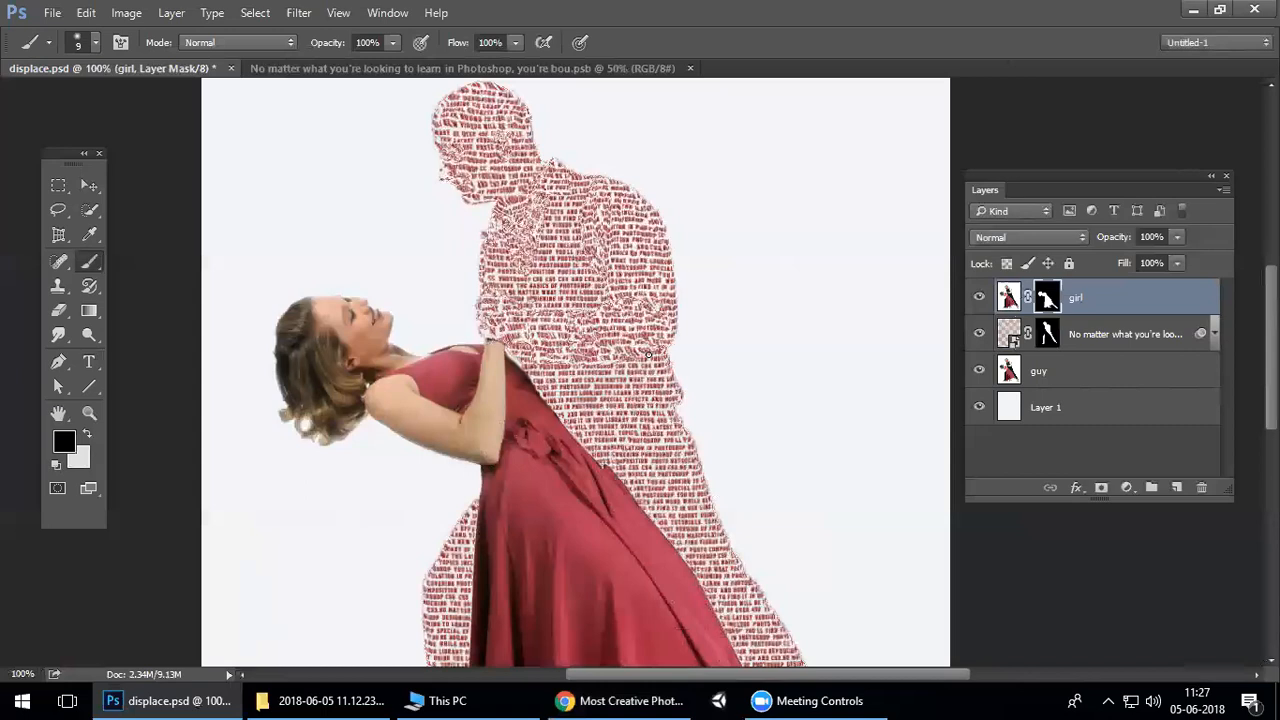
Review the Displace filter's scale, displacement map and undefined areas options, and cancel without applying it.
left_click(300, 12)
mouse_move(429, 257)
left_click(628, 257)
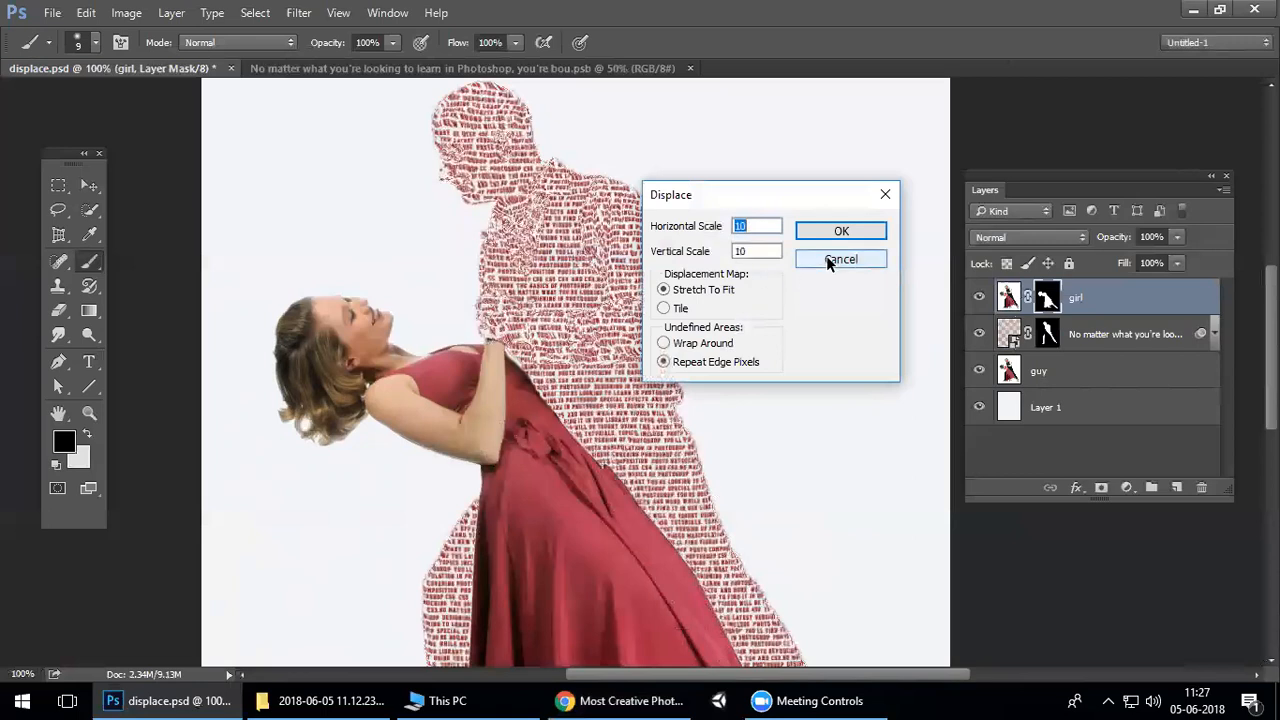
left_click(664, 344)
left_click_drag(683, 201, 964, 230)
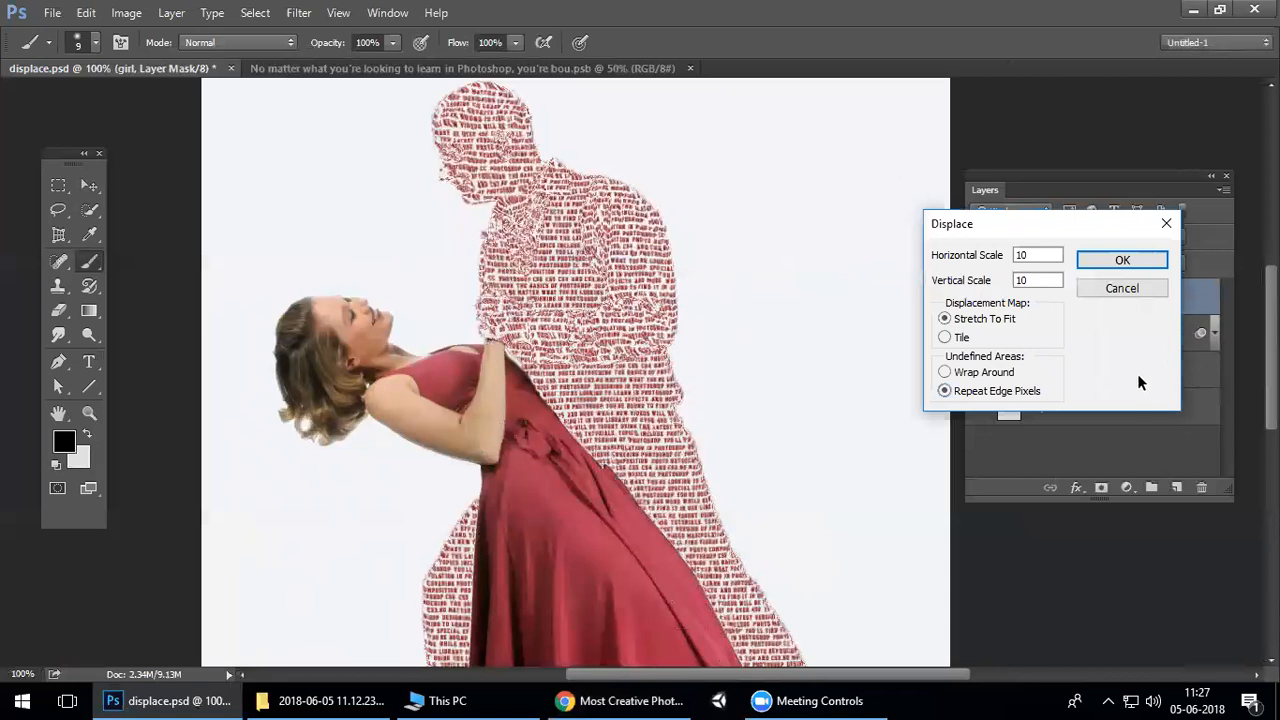
left_click(1134, 288)
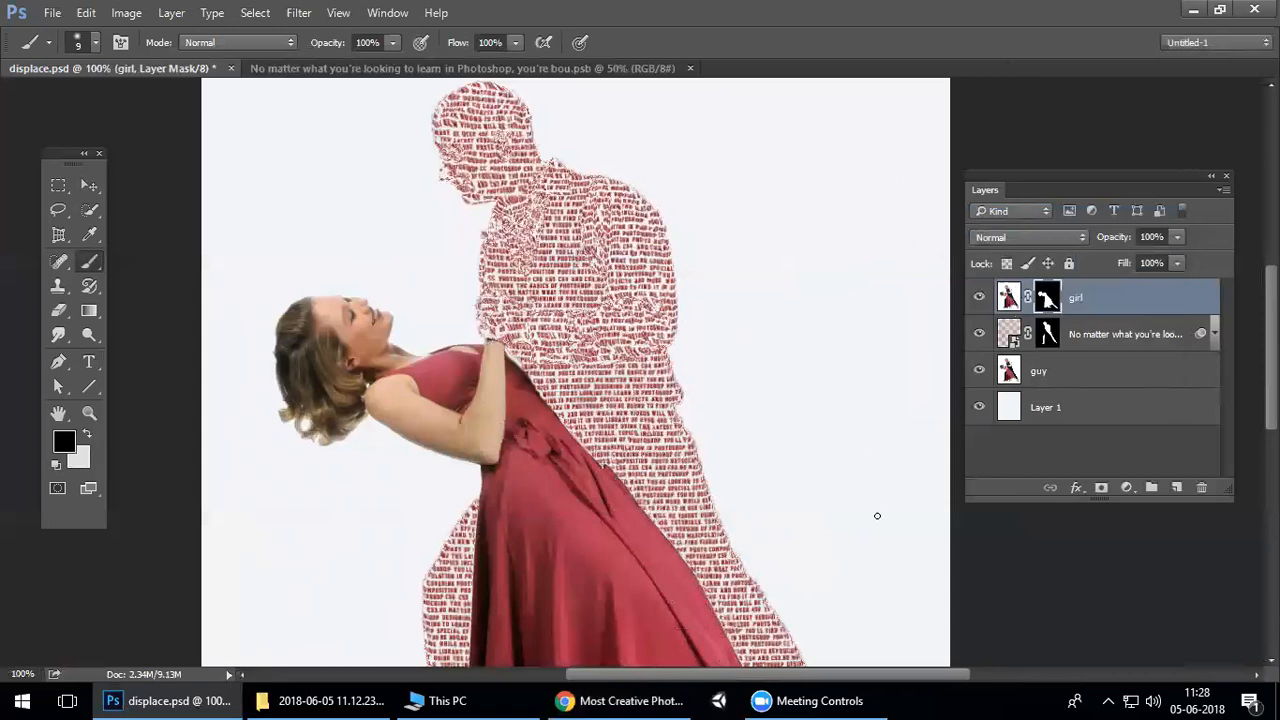
key("ctrl+0")
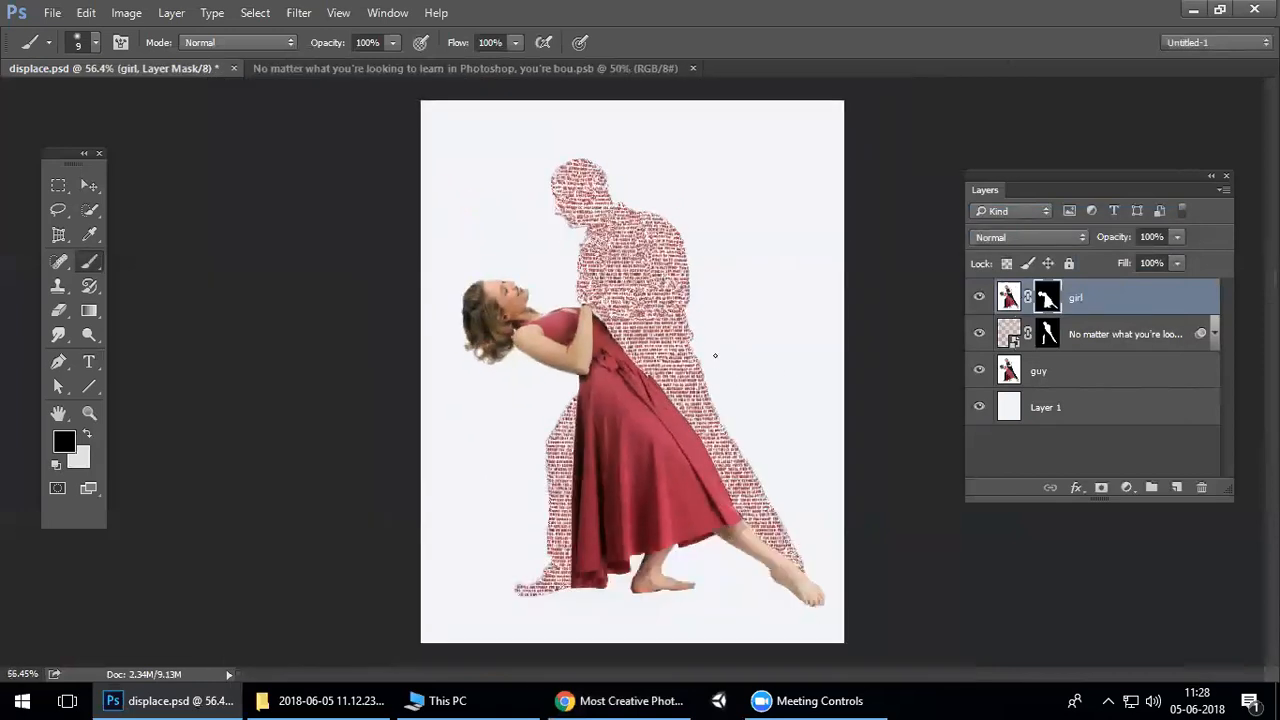